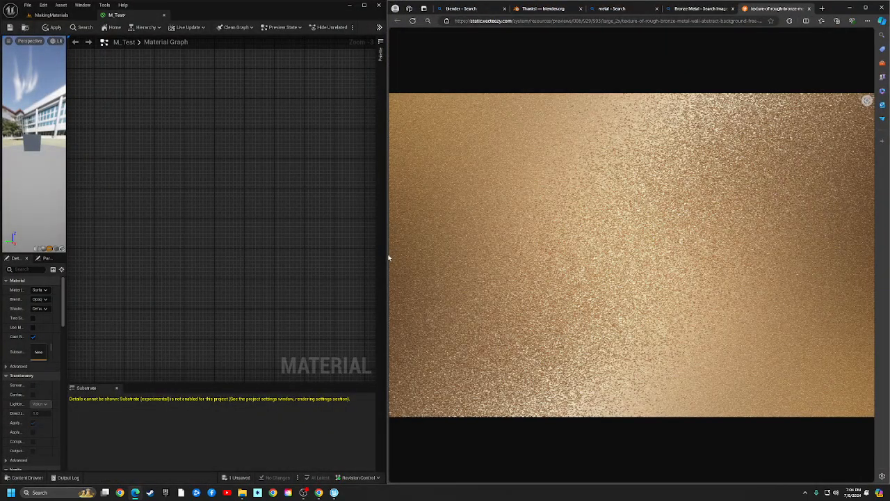
Widen the material editor window against the browser showing the bronze reference image
{"action": "left_click_drag", "start_coordinate": [386, 258], "coordinate": [715, 268]}
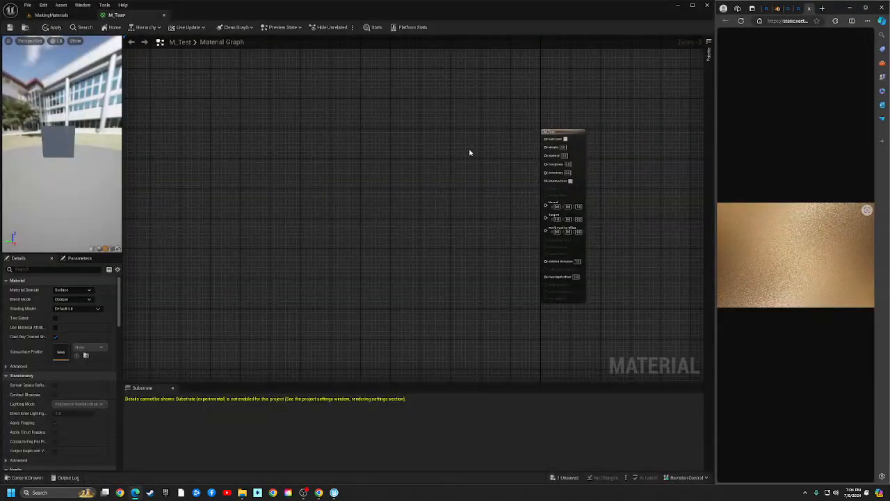
{"action": "scroll", "coordinate": [469, 152], "scroll_direction": "up", "scroll_amount": 3}
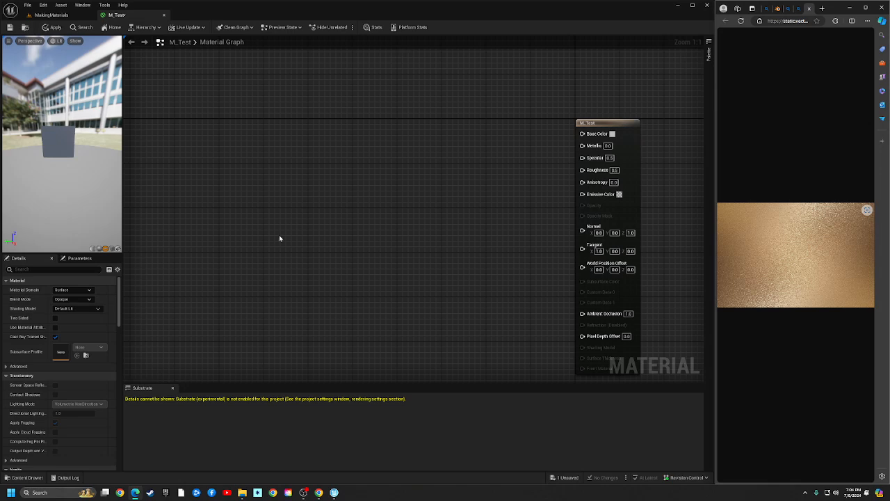
{"action": "scroll", "coordinate": [272, 220], "scroll_direction": "down", "scroll_amount": 2}
Return to the MakingMaterials level and delete the M_Test material from the project content
{"action": "left_click", "coordinate": [43, 15]}
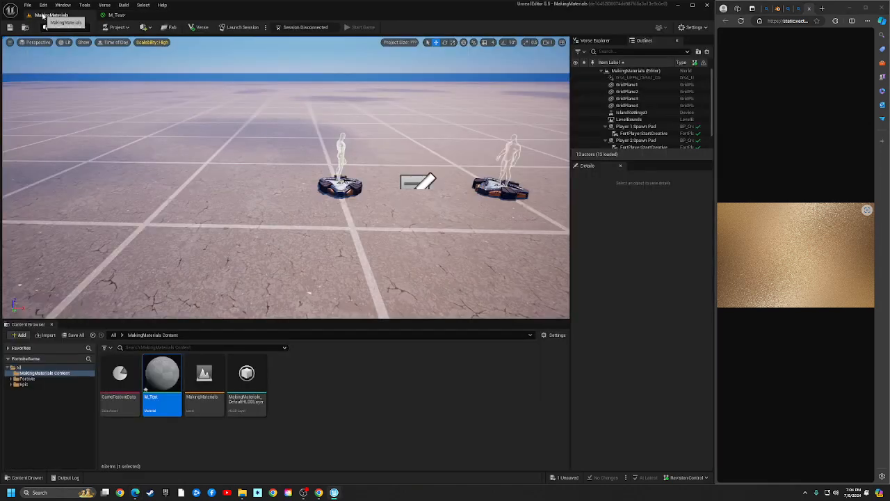
{"action": "left_click", "coordinate": [329, 357]}
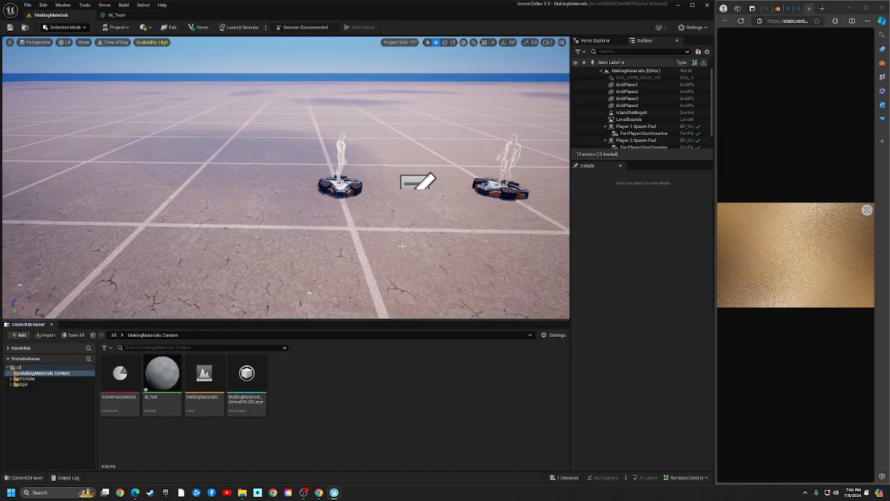
{"action": "left_click", "coordinate": [158, 376]}
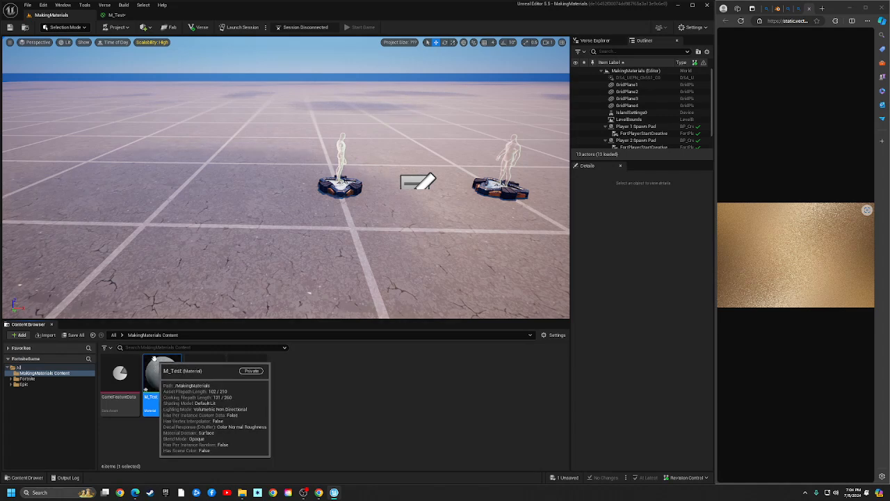
{"action": "key", "text": "Delete"}
{"action": "left_click", "coordinate": [416, 360]}
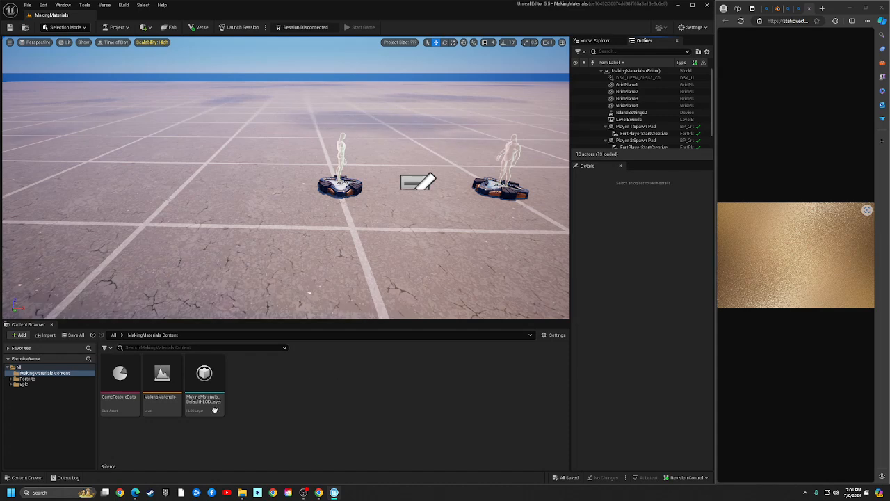
Create a new material named M_Bronze in the MakingMaterials Content folder
{"action": "right_click", "coordinate": [268, 387]}
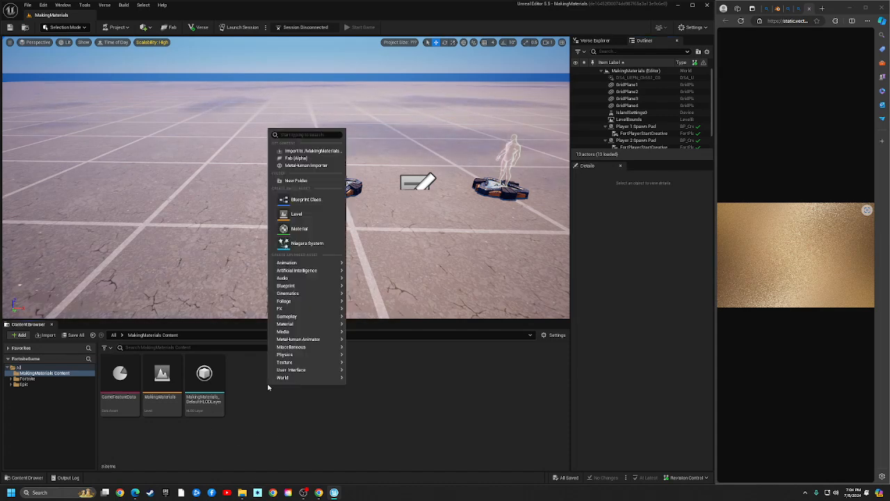
{"action": "left_click", "coordinate": [321, 235]}
{"action": "type", "text": "M"}
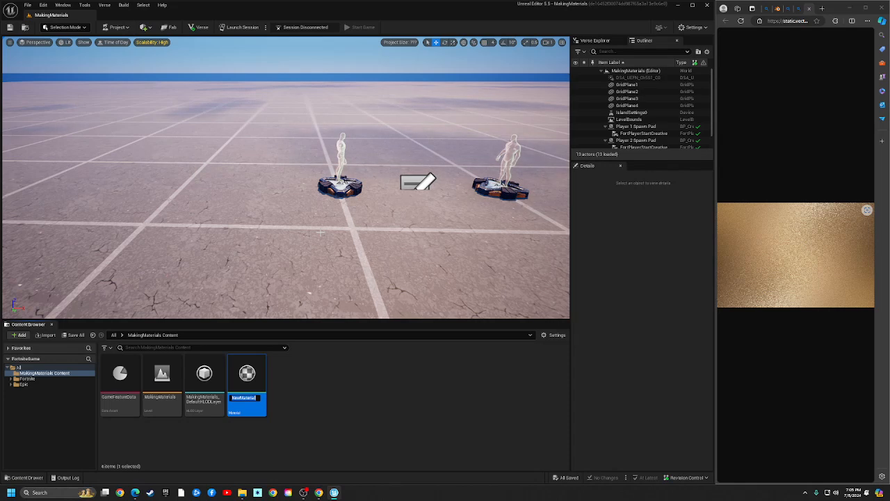
{"action": "type", "text": "_B"}
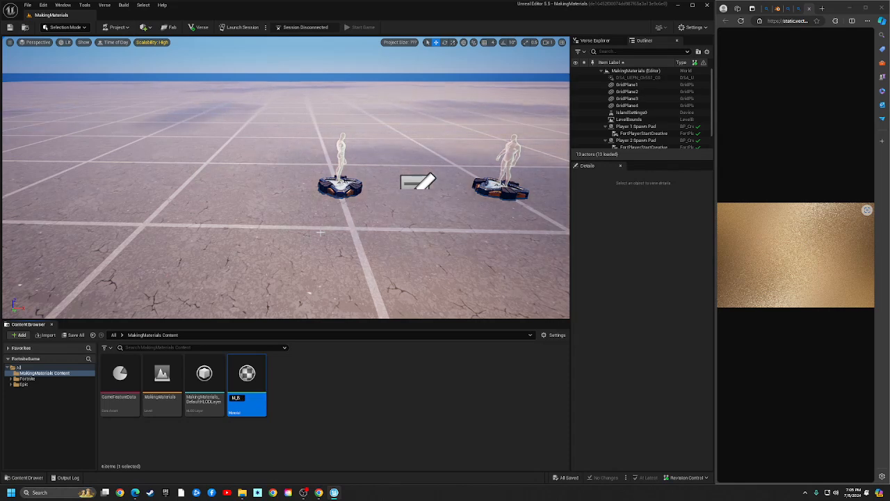
{"action": "type", "text": "ronze"}
{"action": "key", "text": "Return"}
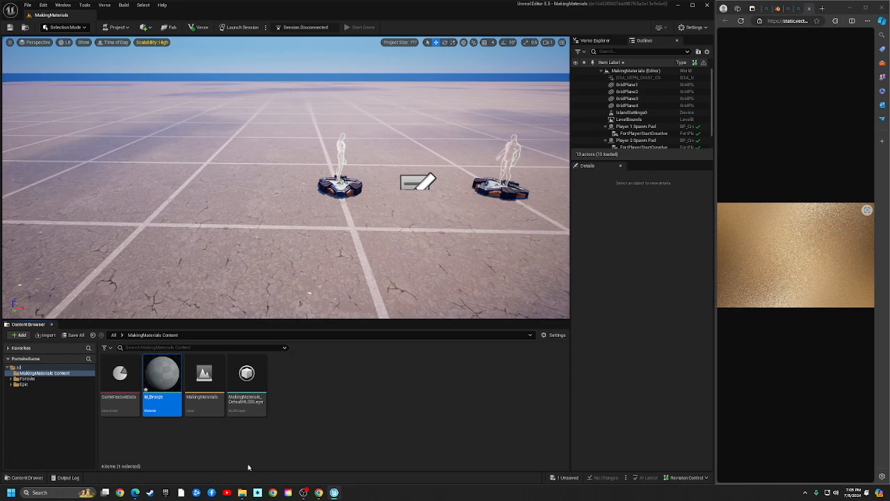
Create a material instance of M_Bronze and name it MI_Bronze
{"action": "right_click", "coordinate": [162, 382]}
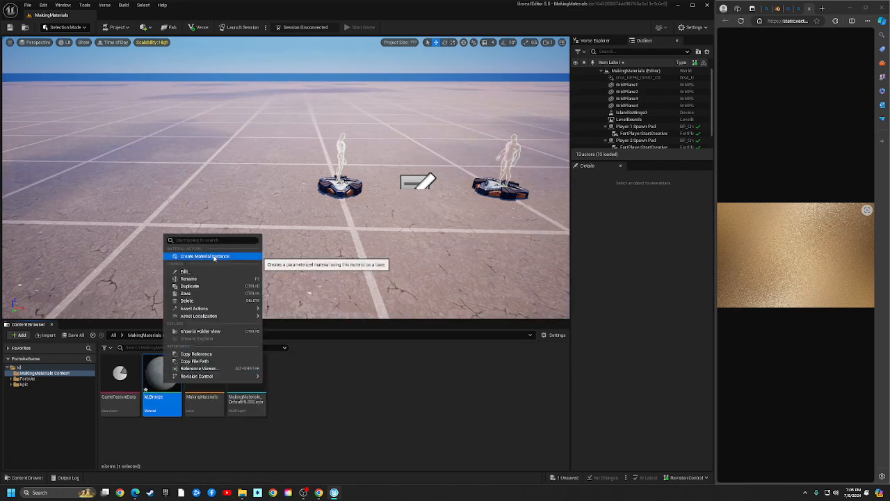
{"action": "left_click", "coordinate": [371, 385]}
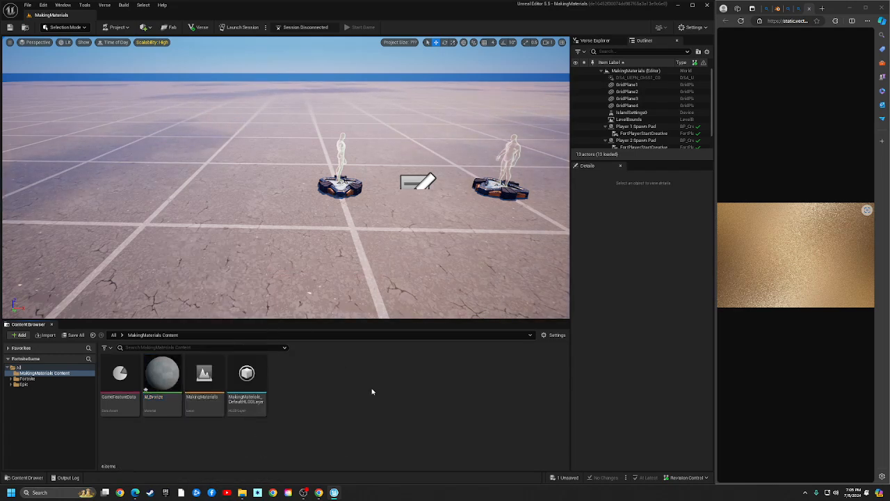
{"action": "right_click", "coordinate": [174, 386]}
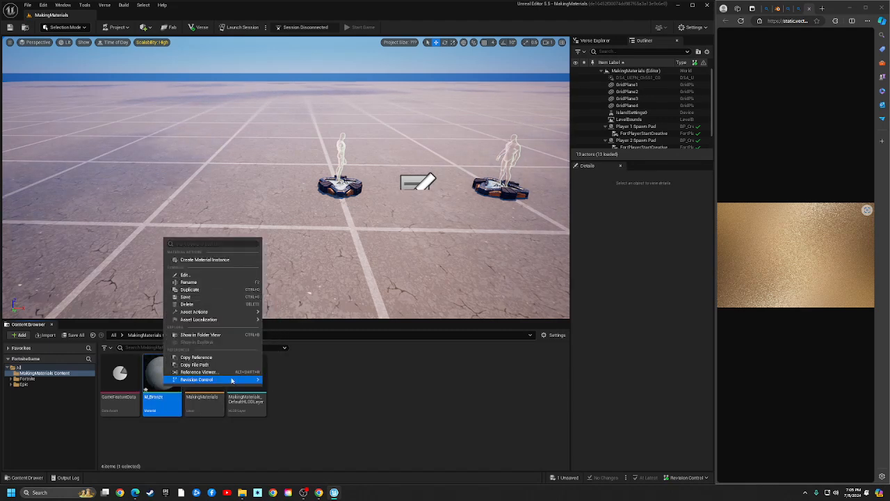
{"action": "left_click", "coordinate": [204, 260]}
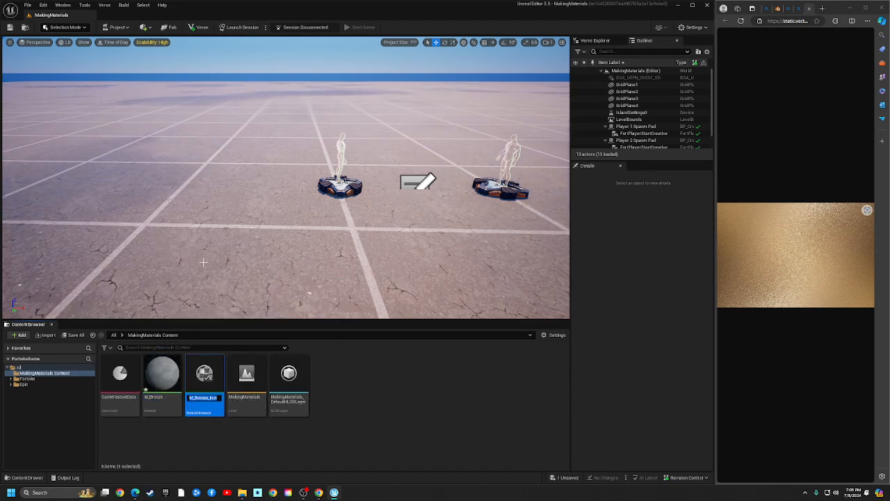
{"action": "type", "text": "MI_"}
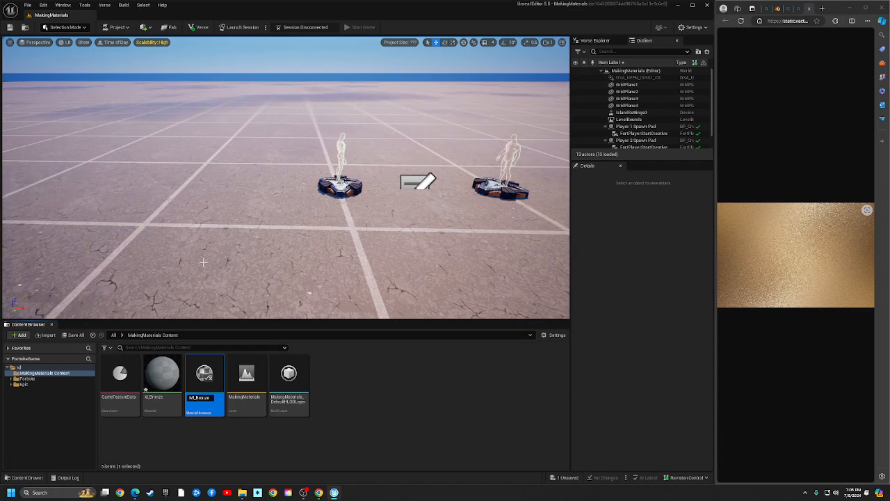
{"action": "type", "text": "Bronze"}
{"action": "key", "text": "Return"}
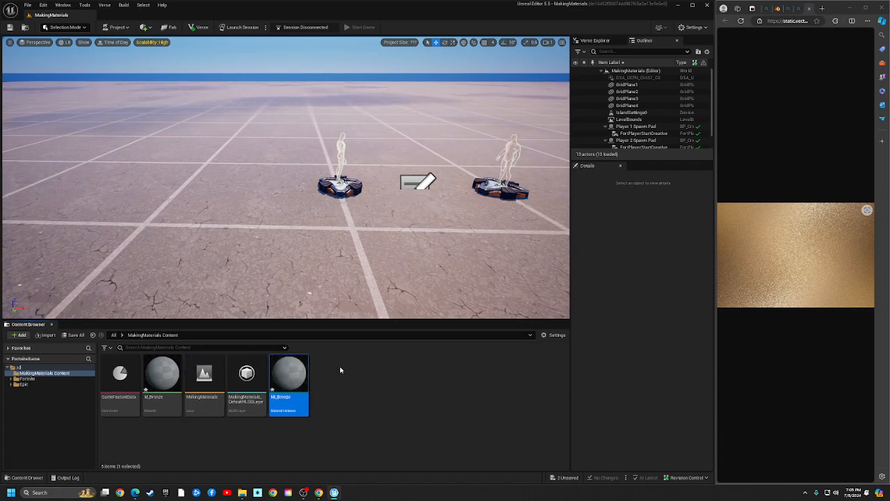
{"action": "mouse_move", "coordinate": [279, 400]}
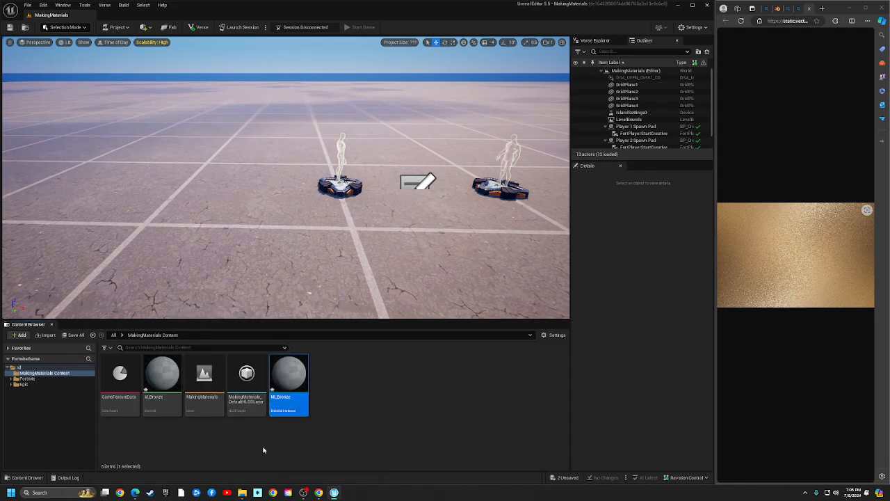
{"action": "left_click", "coordinate": [397, 420]}
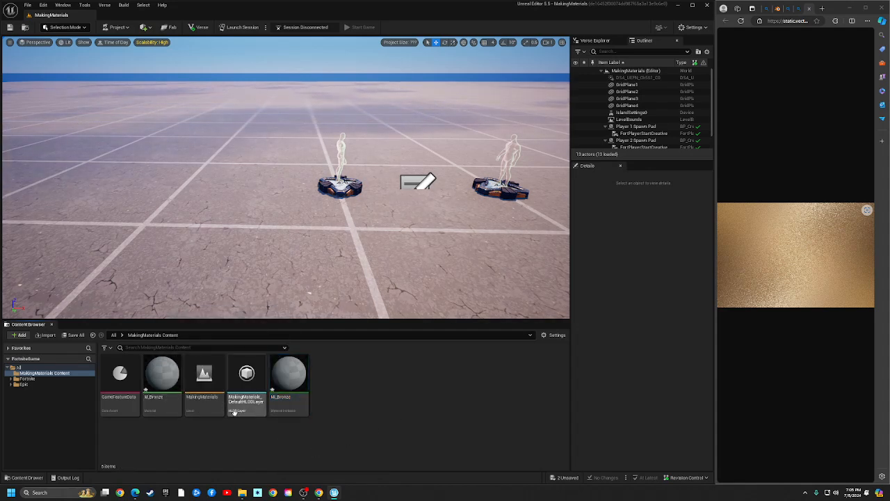
Open M_Bronze for editing and dock its material editor in the main editor window
{"action": "double_click", "coordinate": [174, 381]}
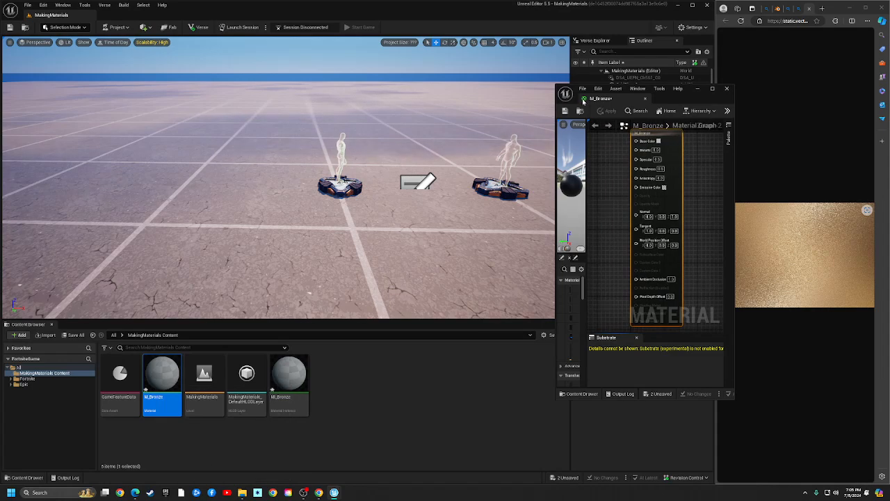
{"action": "left_click_drag", "start_coordinate": [570, 86], "coordinate": [230, 28]}
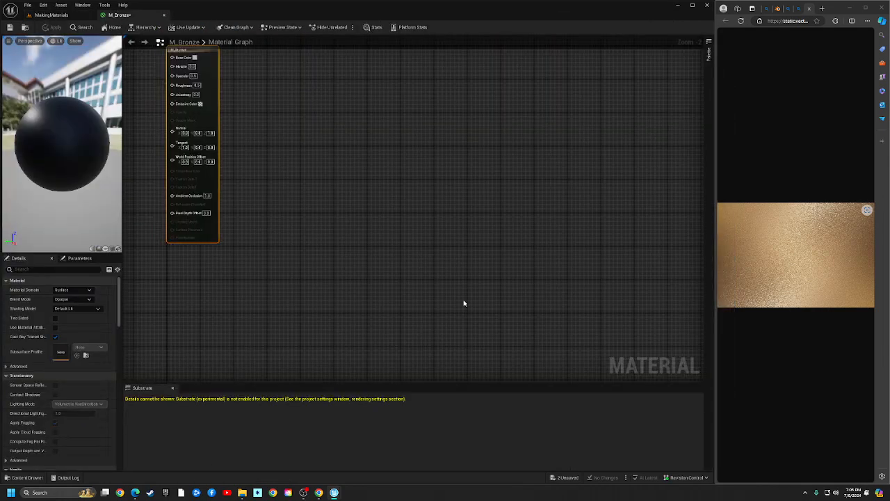
{"action": "right_click_drag", "start_coordinate": [347, 216], "coordinate": [622, 313]}
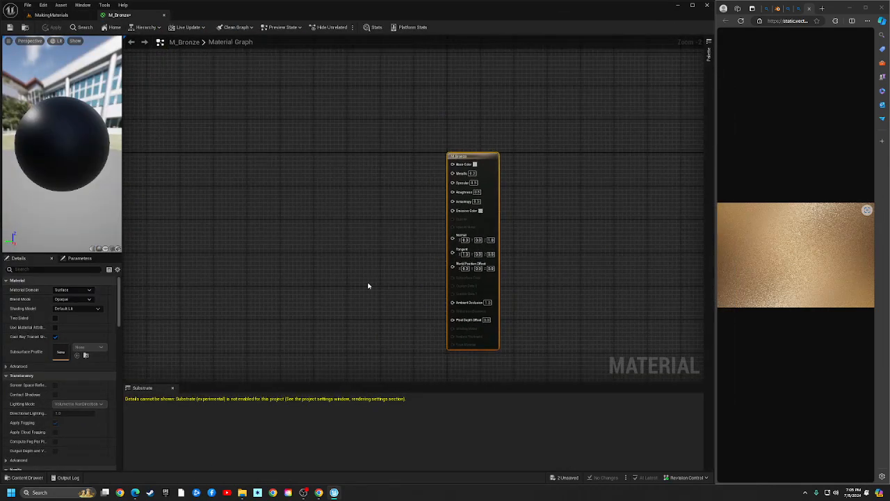
{"action": "scroll", "coordinate": [367, 284], "scroll_direction": "up", "scroll_amount": 2}
{"action": "right_click_drag", "start_coordinate": [341, 247], "coordinate": [328, 267]}
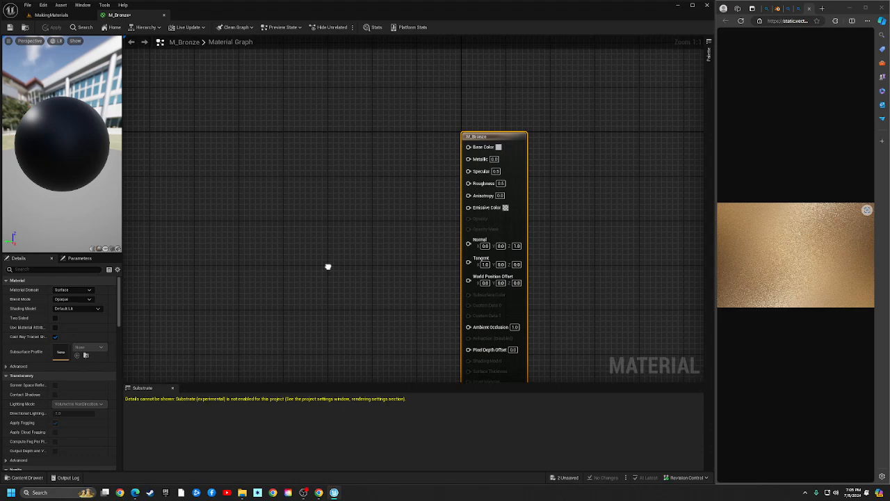
{"action": "left_click", "coordinate": [235, 179]}
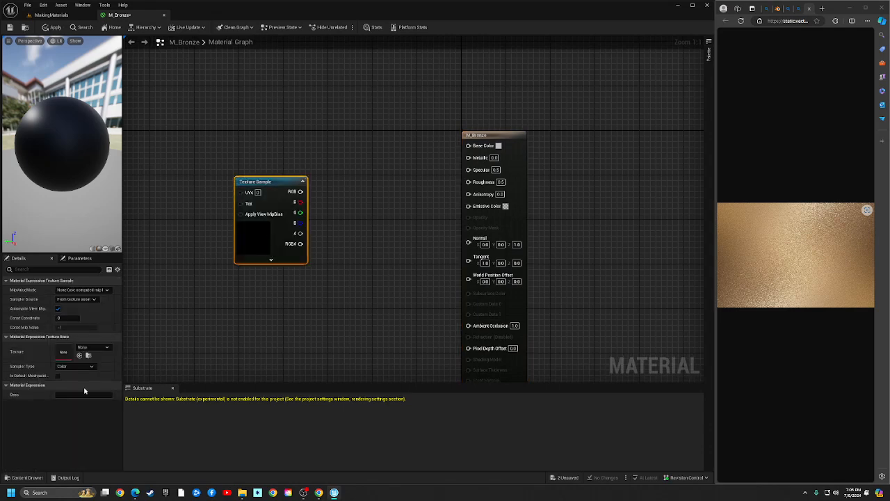
{"action": "left_click", "coordinate": [94, 347]}
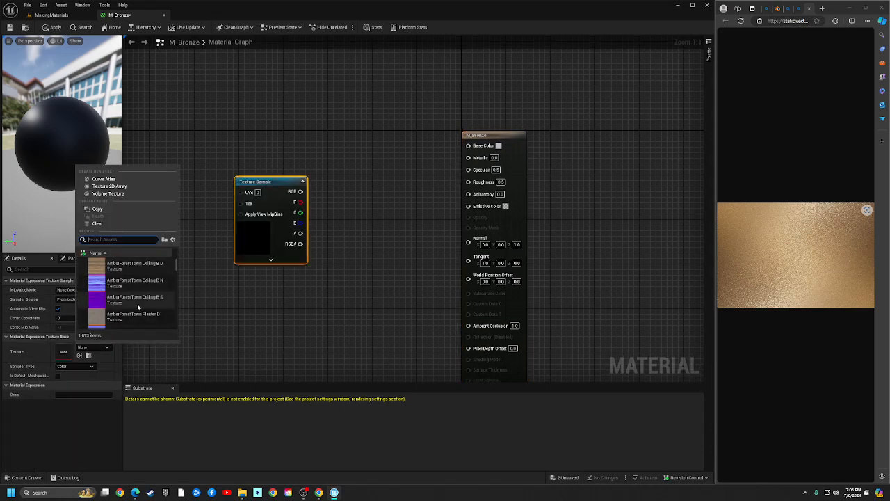
{"action": "left_click", "coordinate": [269, 348]}
{"action": "left_click", "coordinate": [282, 189]}
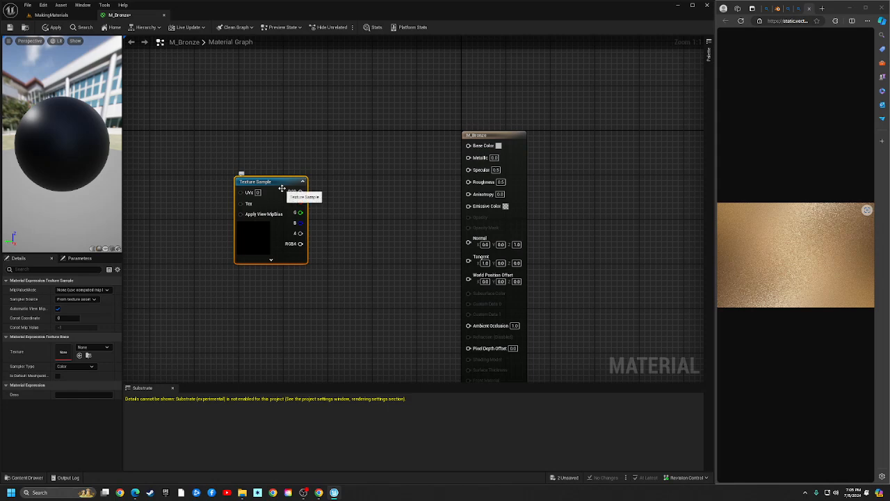
{"action": "key", "text": "Delete"}
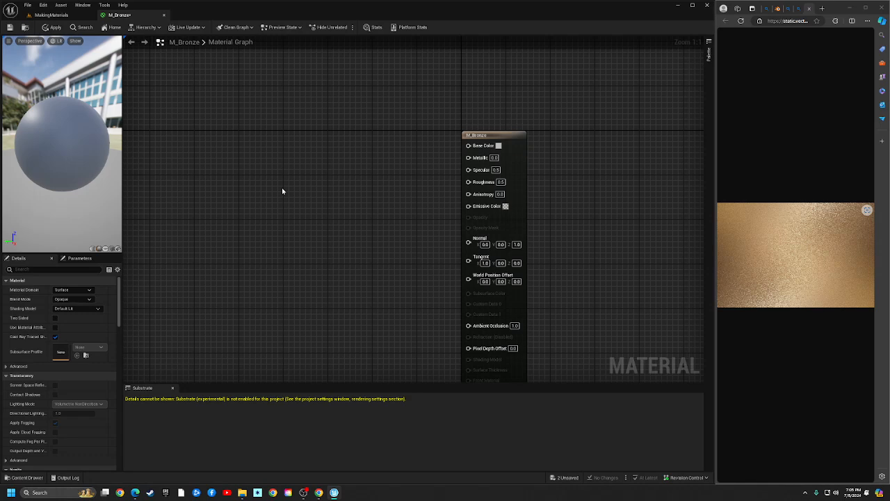
Add a Texture Sample node to the graph and place it to the left of the M_Bronze result node
{"action": "left_click", "coordinate": [238, 155]}
{"action": "right_click_drag", "start_coordinate": [219, 146], "coordinate": [316, 149]}
{"action": "left_click_drag", "start_coordinate": [358, 161], "coordinate": [300, 140]}
Search the textures for "noise" and assign Water Noise D to the Texture Sample node
{"action": "left_click", "coordinate": [103, 347]}
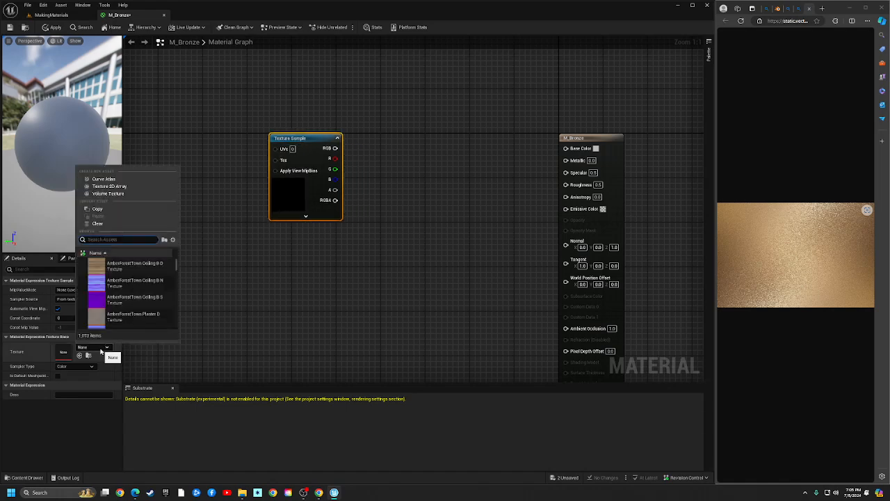
{"action": "type", "text": "no"}
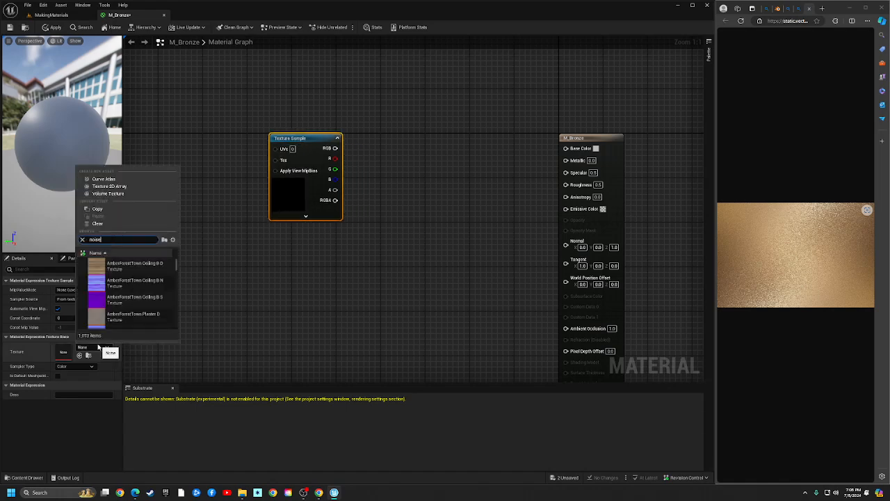
{"action": "type", "text": "ise"}
{"action": "scroll", "coordinate": [115, 292], "scroll_direction": "down", "scroll_amount": 2}
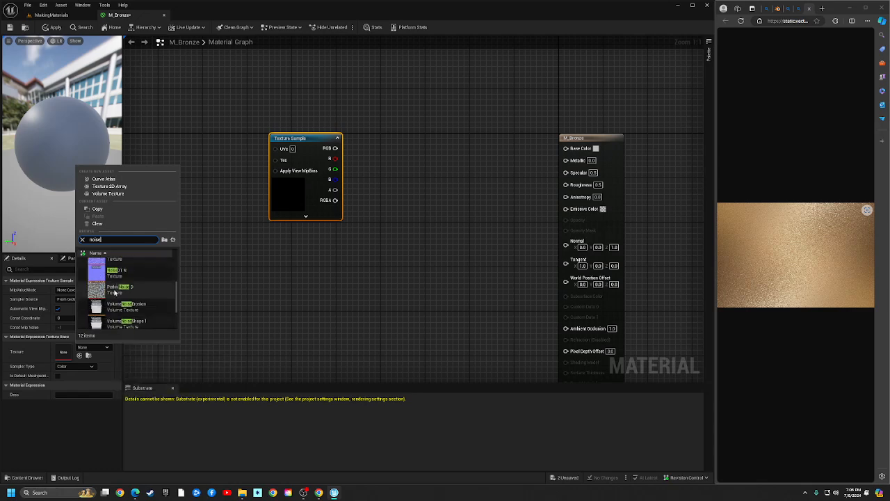
{"action": "scroll", "coordinate": [115, 292], "scroll_direction": "down", "scroll_amount": 3}
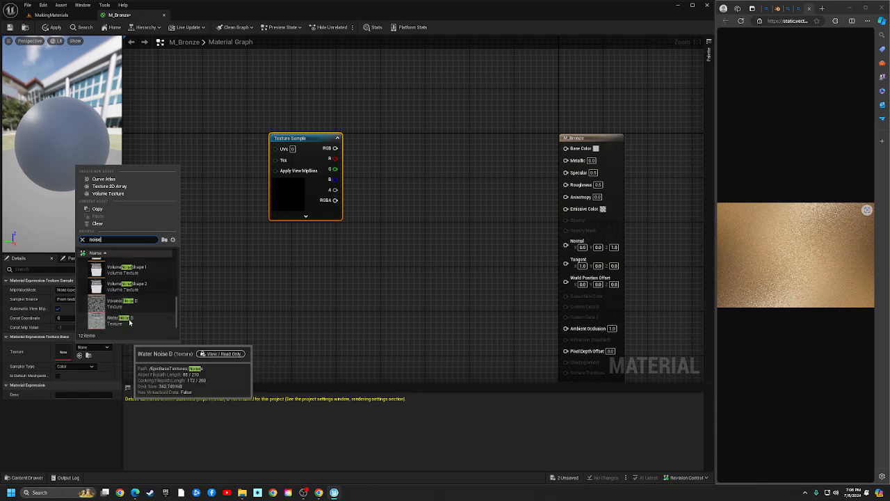
{"action": "left_click", "coordinate": [132, 322]}
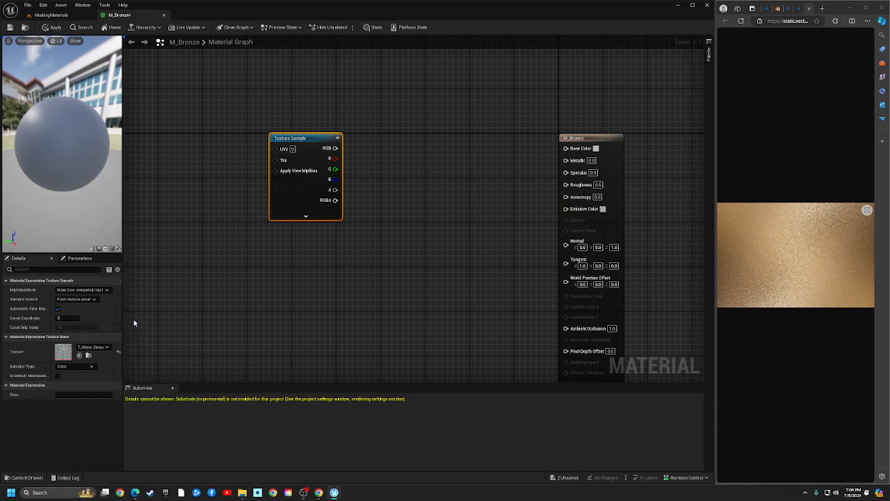
Preview the Texture Sample node on the preview sphere, and stop previewing it after checking the noise pattern
{"action": "left_click_drag", "start_coordinate": [335, 149], "coordinate": [437, 152]}
{"action": "right_click", "coordinate": [299, 140]}
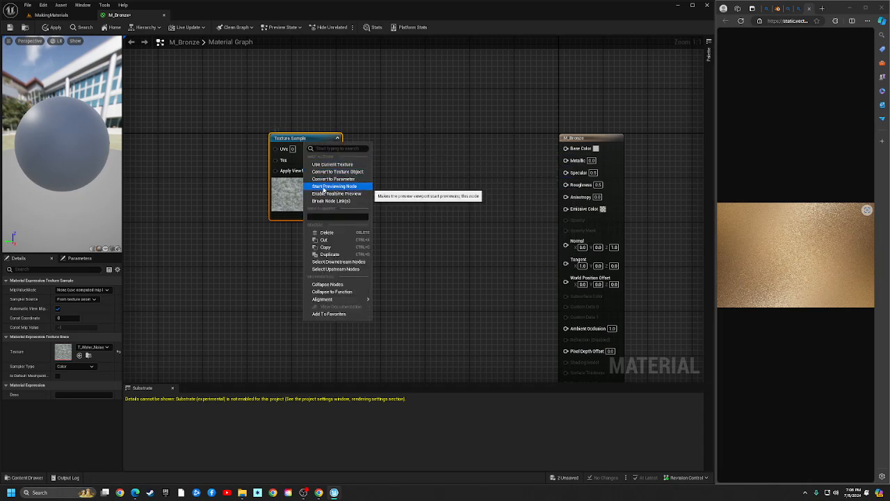
{"action": "left_click", "coordinate": [325, 189]}
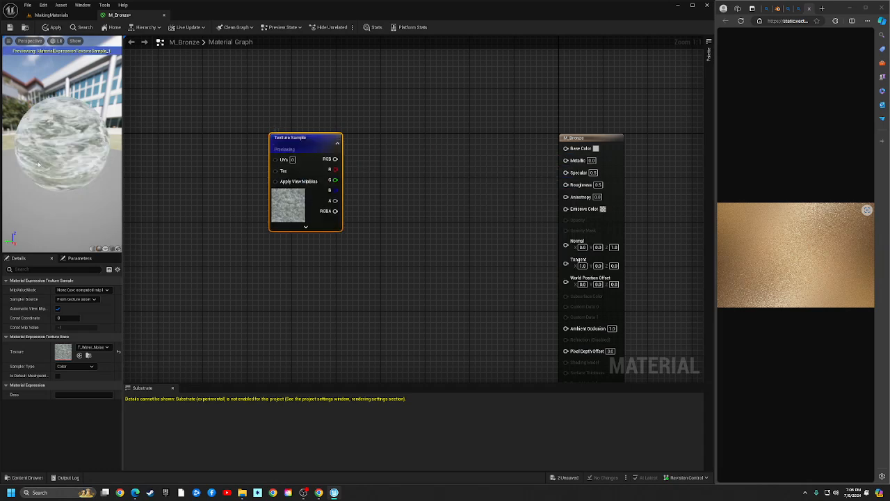
{"action": "right_click", "coordinate": [297, 150]}
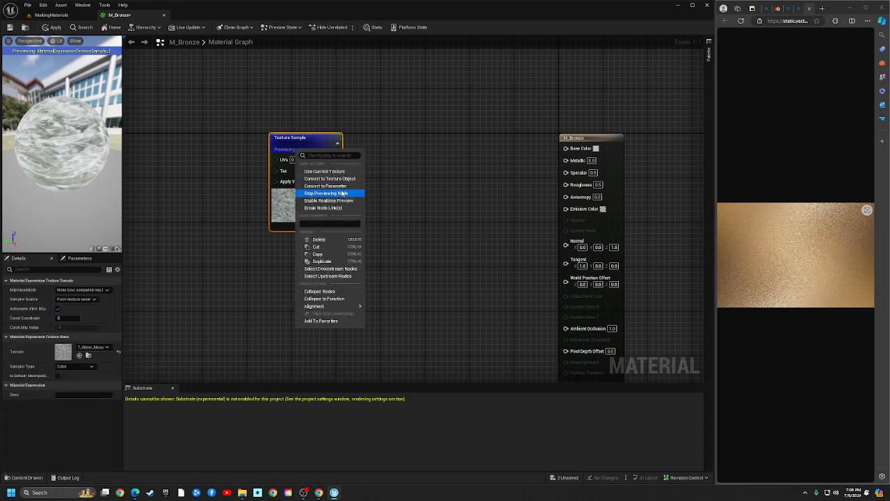
{"action": "left_click", "coordinate": [325, 193]}
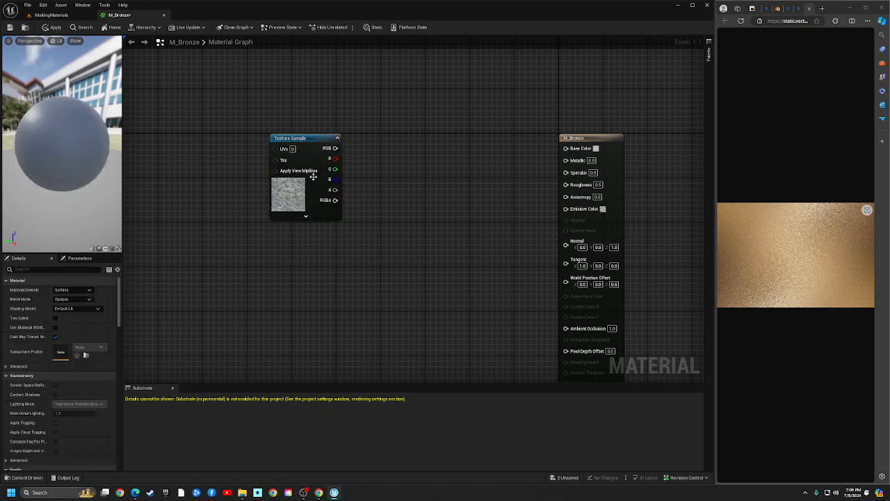
Move the Texture Sample node further from M_Bronze, add a Lerp node beside it, and connect the texture's RGB output to Lerp B
{"action": "left_click_drag", "start_coordinate": [313, 141], "coordinate": [241, 130]}
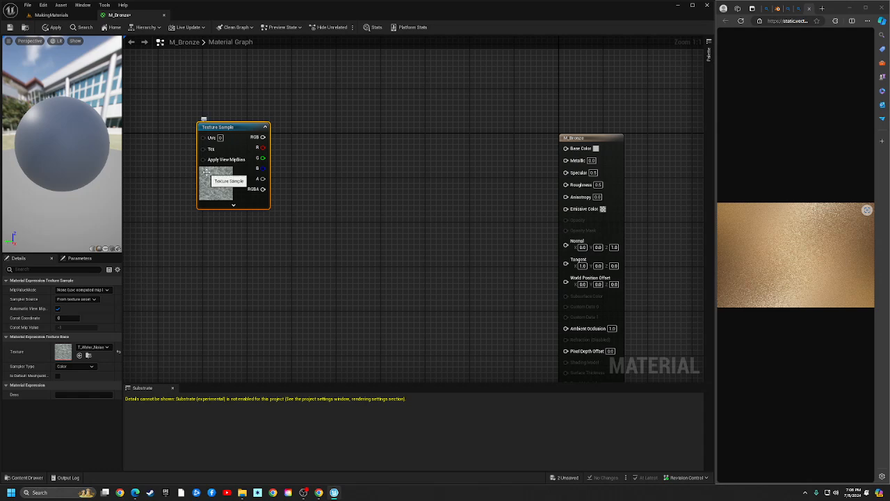
{"action": "left_click", "coordinate": [317, 142]}
{"action": "left_click_drag", "start_coordinate": [337, 153], "coordinate": [346, 137]}
{"action": "left_click_drag", "start_coordinate": [263, 137], "coordinate": [331, 156]}
{"action": "left_click", "coordinate": [287, 113]}
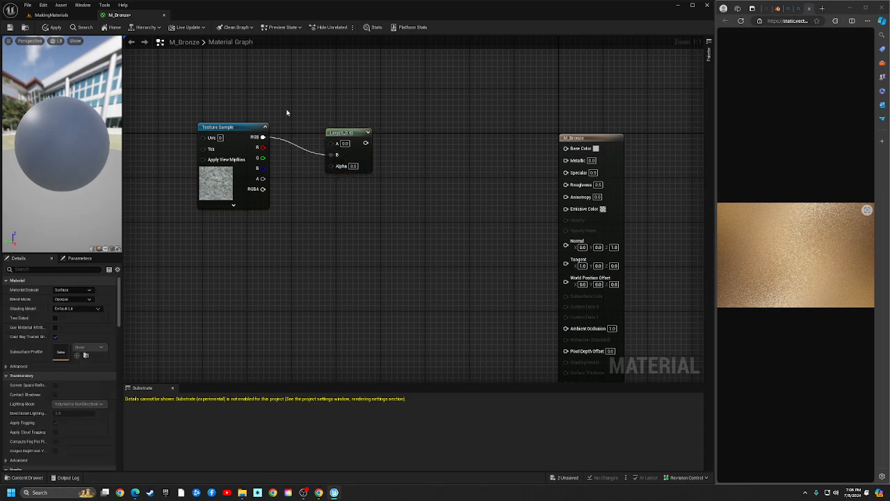
Add a three-component constant vector node above the Texture Sample and nudge the Texture Sample to make room for it
{"action": "double_click", "coordinate": [271, 85]}
{"action": "left_click", "coordinate": [283, 79]}
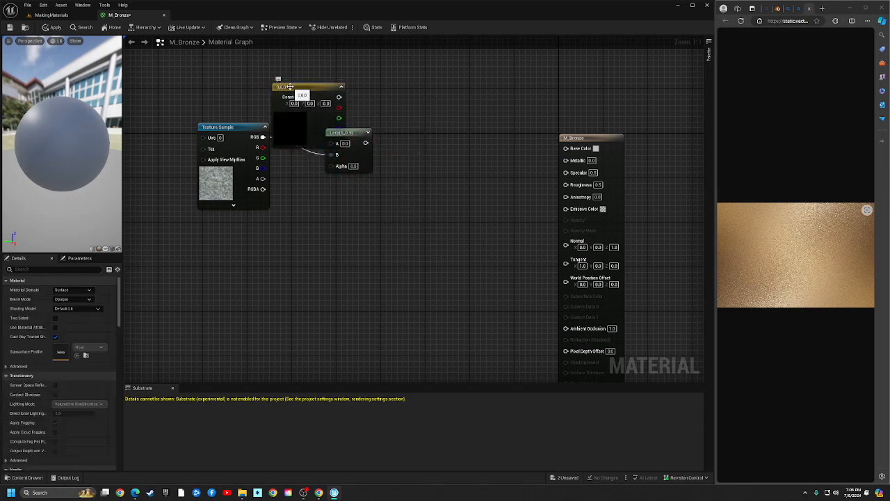
{"action": "left_click_drag", "start_coordinate": [283, 85], "coordinate": [209, 52]}
{"action": "left_click", "coordinate": [232, 132]}
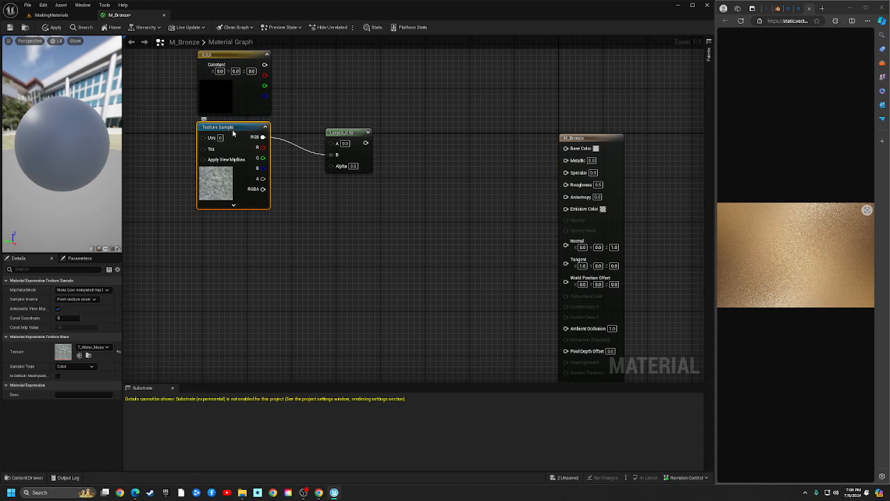
{"action": "left_click_drag", "start_coordinate": [232, 132], "coordinate": [225, 142]}
{"action": "right_click_drag", "start_coordinate": [292, 139], "coordinate": [312, 164]}
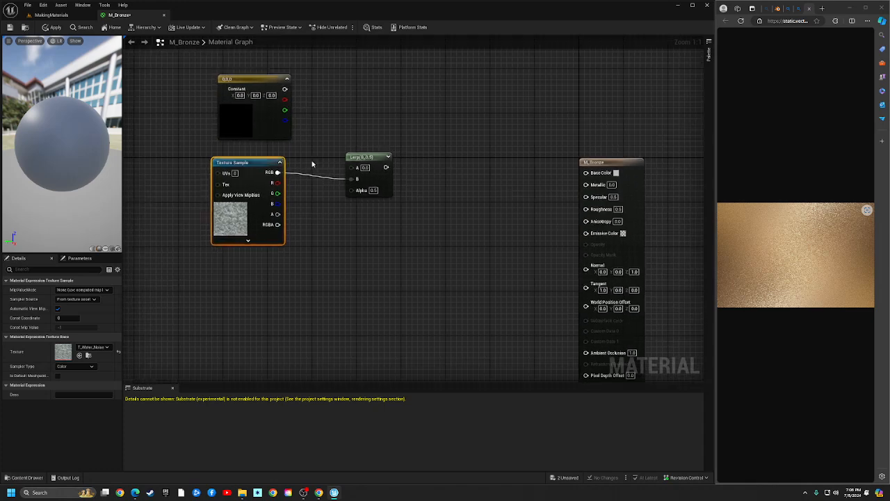
Convert the constant vector to a parameter named BaseColor and tuck the Texture Sample just beneath it
{"action": "left_click", "coordinate": [259, 87]}
{"action": "right_click", "coordinate": [259, 83]}
{"action": "left_click", "coordinate": [281, 104]}
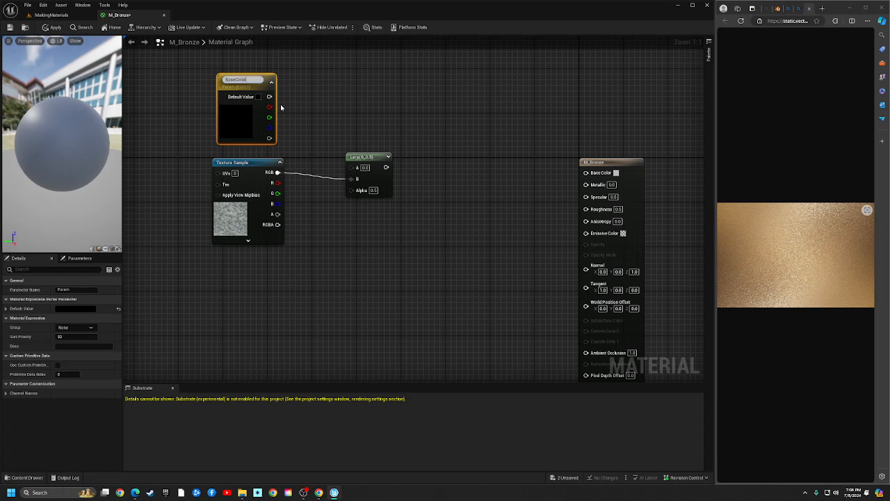
{"action": "type", "text": "BaseColor"}
{"action": "key", "text": "Return"}
{"action": "left_click_drag", "start_coordinate": [262, 165], "coordinate": [261, 154]}
Add a scalar constant below the Texture Sample and convert it to a parameter named BlendAmountWithNoise
{"action": "left_click", "coordinate": [254, 291]}
{"action": "left_click", "coordinate": [254, 249]}
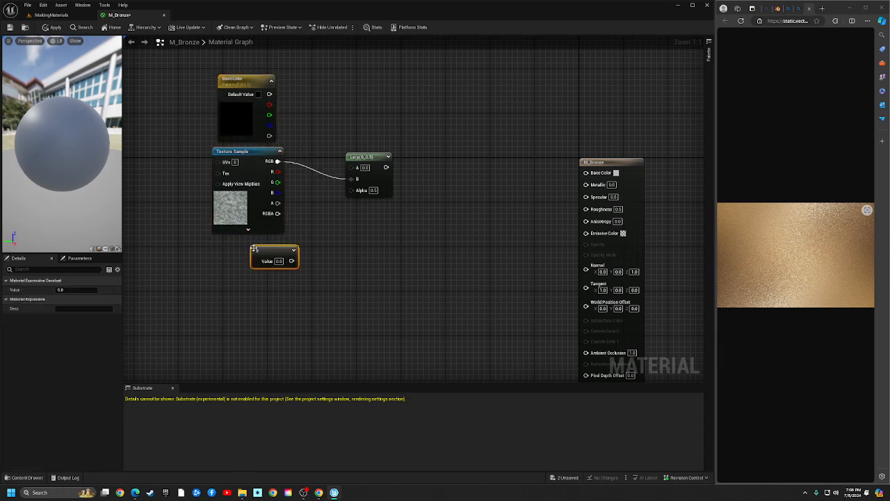
{"action": "right_click", "coordinate": [263, 269]}
{"action": "left_click", "coordinate": [285, 275]}
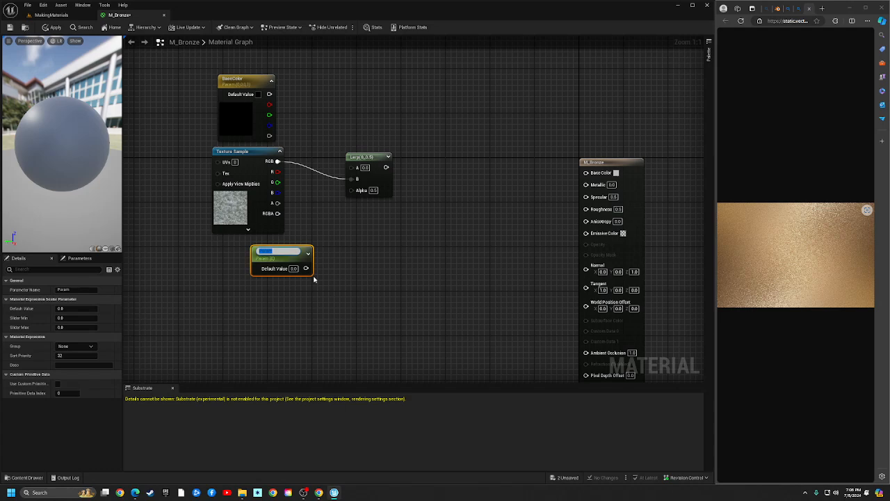
{"action": "type", "text": "MBase"}
{"action": "key", "text": "Return"}
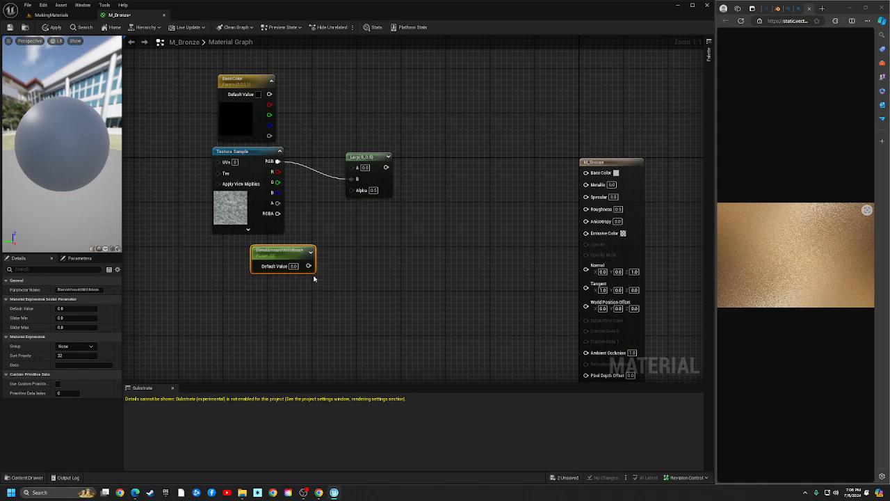
Set BlendAmountWithNoise's default to 0.7, connect it to the Lerp's Alpha, and connect BaseColor to the Lerp's A input
{"action": "left_click_drag", "start_coordinate": [295, 253], "coordinate": [240, 244]}
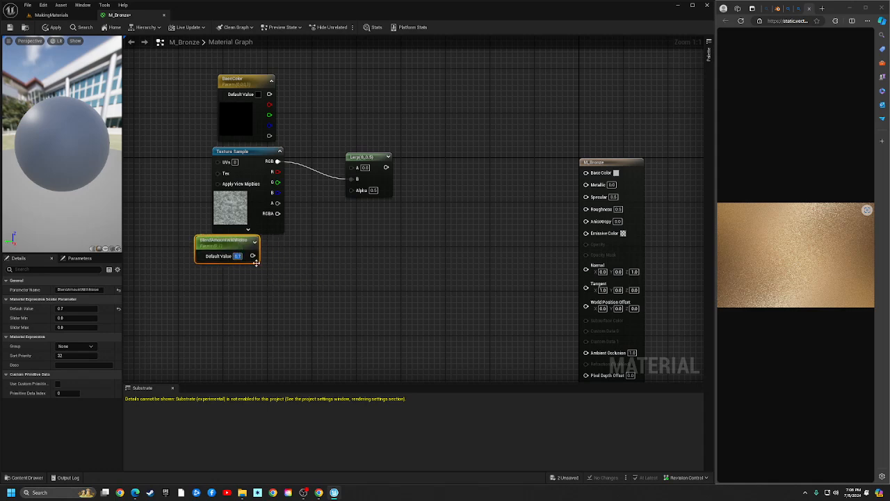
{"action": "left_click_drag", "start_coordinate": [252, 256], "coordinate": [352, 190]}
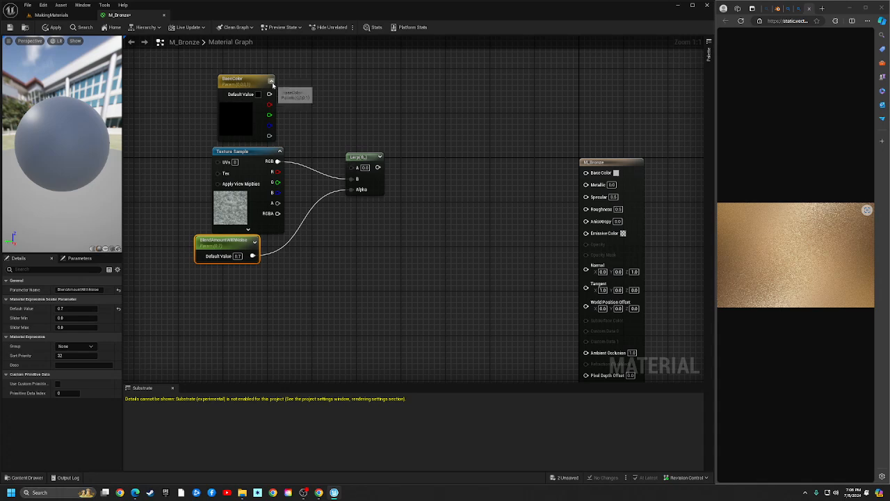
{"action": "left_click_drag", "start_coordinate": [269, 94], "coordinate": [361, 169]}
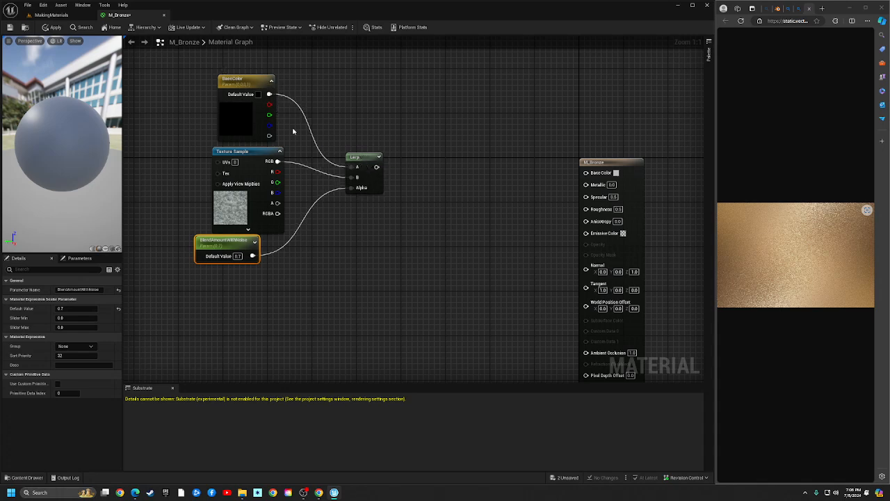
Set the BaseColor parameter's default value to a dark golden yellow
{"action": "left_click", "coordinate": [231, 131]}
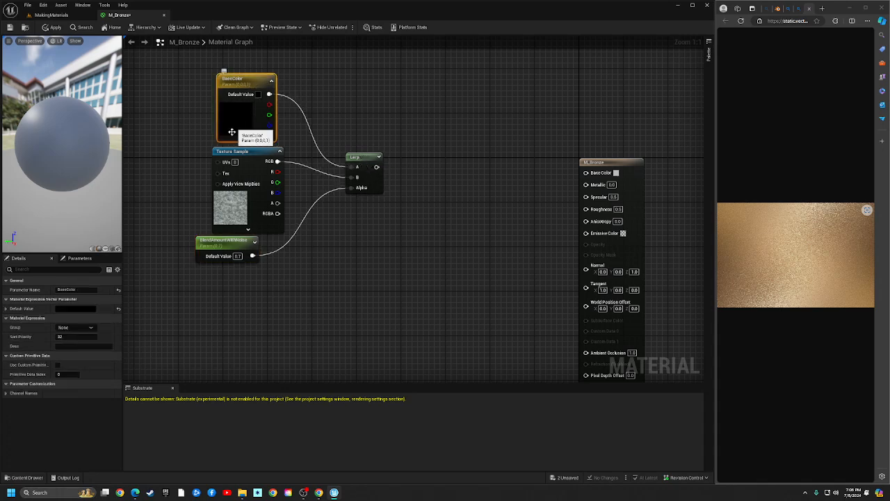
{"action": "left_click", "coordinate": [75, 309]}
{"action": "left_click_drag", "start_coordinate": [130, 364], "coordinate": [143, 378]}
{"action": "left_click_drag", "start_coordinate": [174, 338], "coordinate": [176, 371]}
{"action": "left_click", "coordinate": [176, 470]}
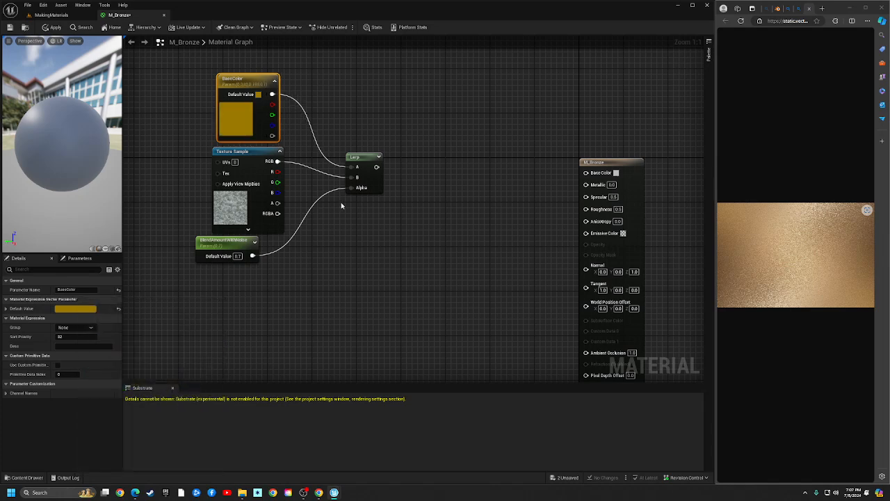
Preview the Lerp node on the sphere and reduce BlendAmountWithNoise's default, trying 0.5 before settling on 0.2
{"action": "left_click", "coordinate": [376, 166]}
{"action": "right_click", "coordinate": [377, 166]}
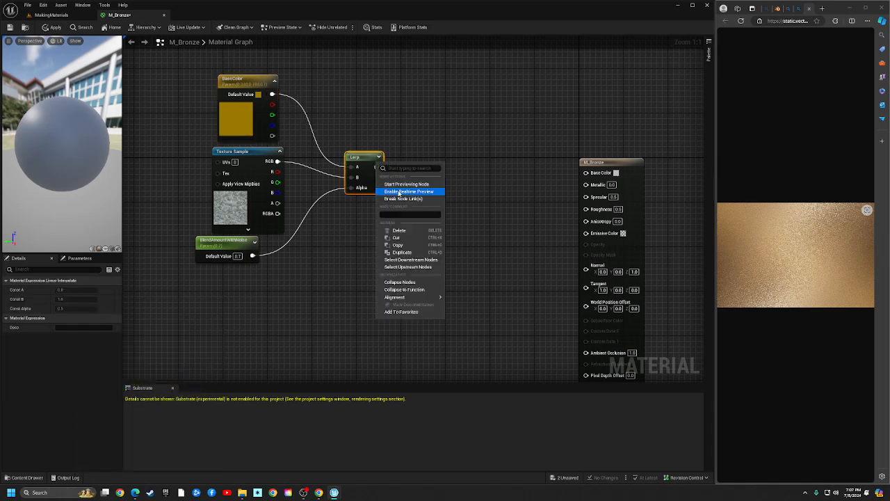
{"action": "left_click", "coordinate": [432, 190]}
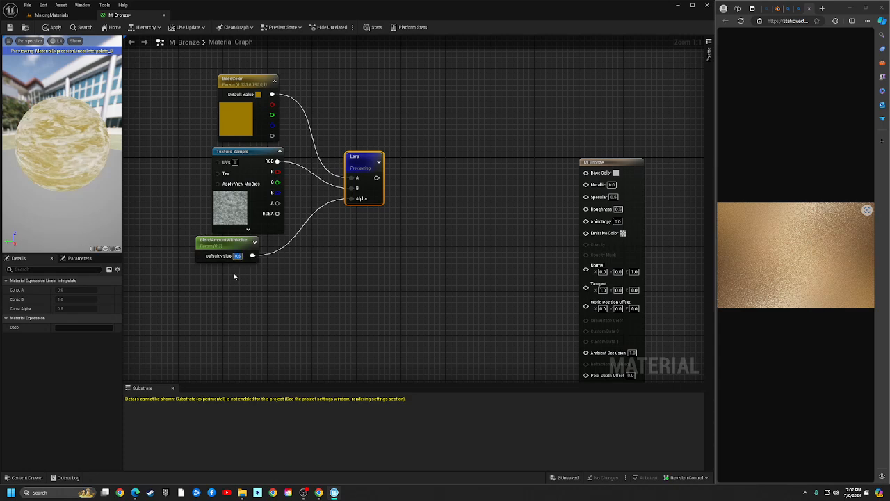
{"action": "key", "text": "Return"}
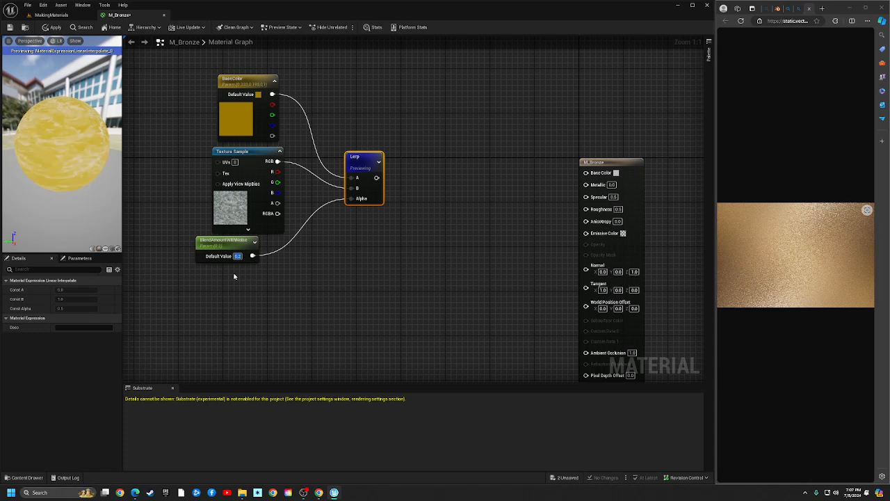
Darken the BaseColor default to a bronze-gold tone with a brightness value of about 0.19
{"action": "left_click", "coordinate": [150, 157]}
{"action": "left_click", "coordinate": [234, 130]}
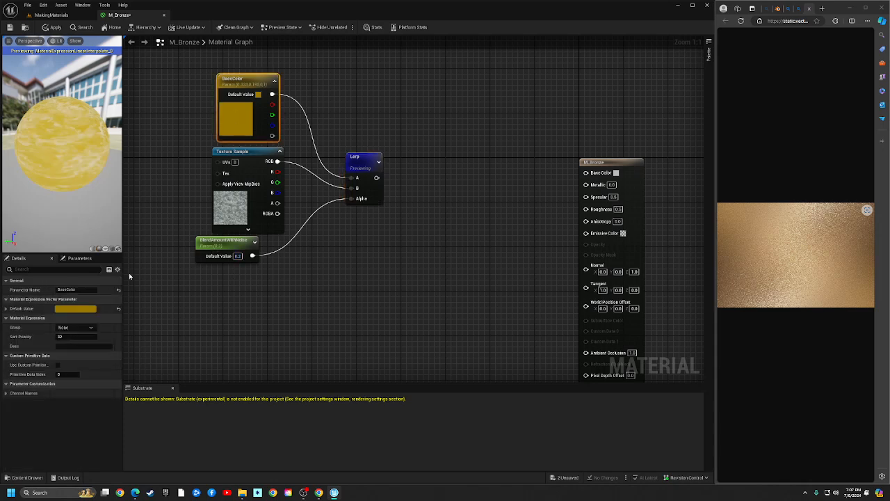
{"action": "left_click", "coordinate": [86, 308]}
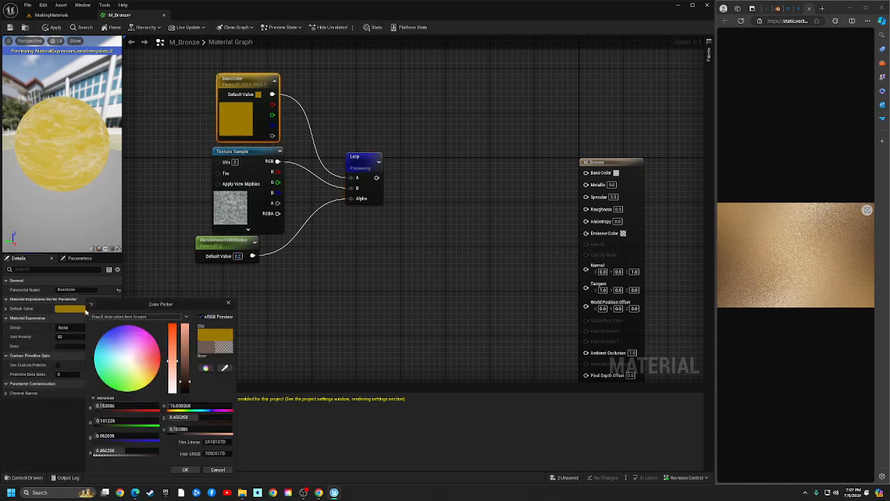
{"action": "left_click_drag", "start_coordinate": [183, 374], "coordinate": [195, 385]}
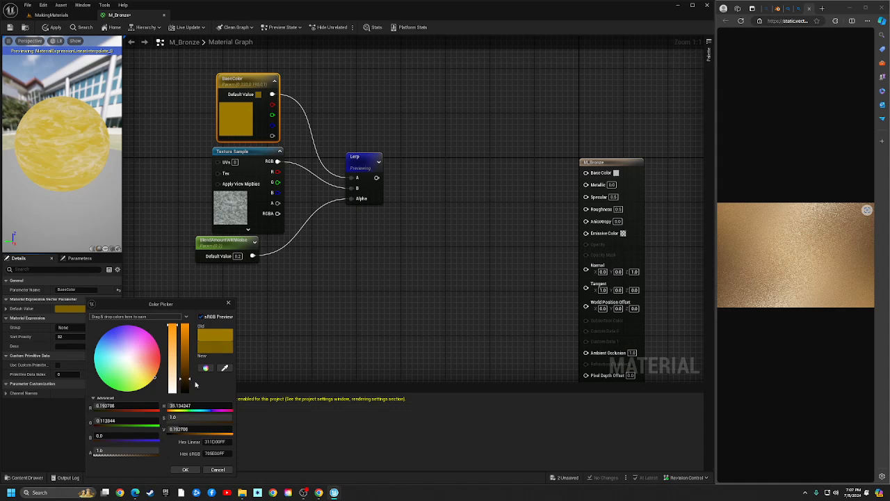
{"action": "left_click", "coordinate": [185, 469]}
{"action": "left_click", "coordinate": [311, 254]}
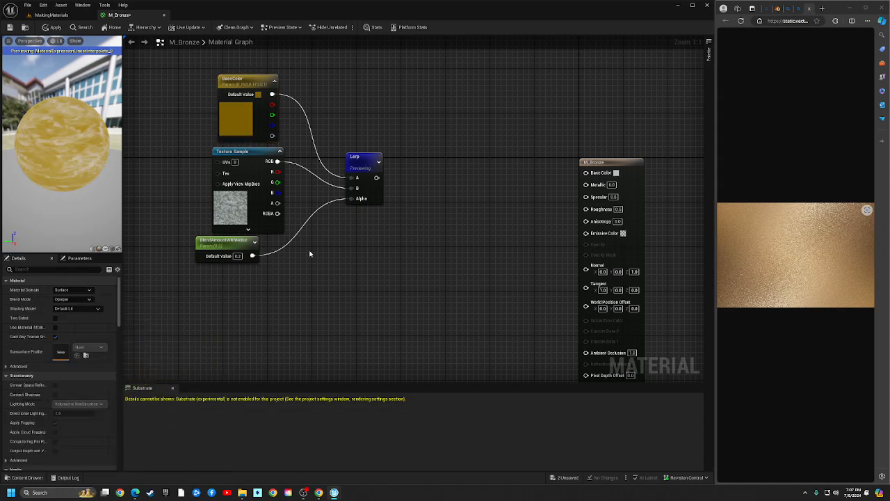
Move the Texture Sample well away from the Lerp, arrange BaseColor and BlendAmountWithNoise close to it, and stop previewing the Lerp
{"action": "left_click_drag", "start_coordinate": [243, 162], "coordinate": [118, 160]}
{"action": "left_click", "coordinate": [332, 153]}
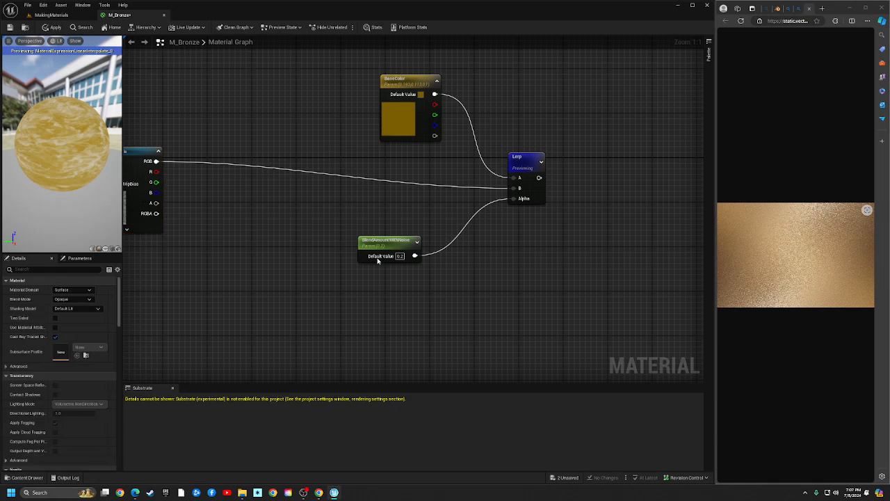
{"action": "left_click_drag", "start_coordinate": [380, 245], "coordinate": [434, 254]}
{"action": "left_click_drag", "start_coordinate": [419, 104], "coordinate": [442, 114]}
{"action": "left_click", "coordinate": [397, 159]}
{"action": "right_click", "coordinate": [521, 162]}
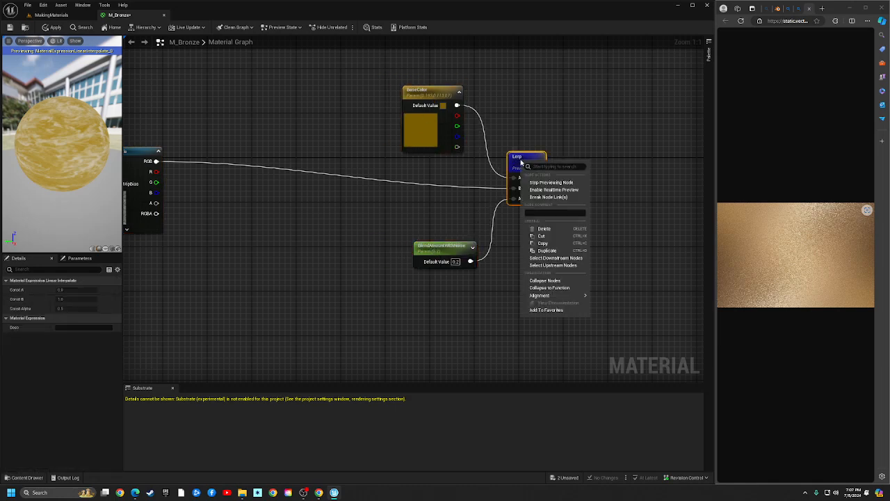
{"action": "left_click", "coordinate": [551, 182]}
Add a Multiply node between the Texture Sample and the Lerp, and connect the texture's RGB output to its A input
{"action": "right_click_drag", "start_coordinate": [286, 204], "coordinate": [419, 211]}
{"action": "left_click", "coordinate": [259, 161]}
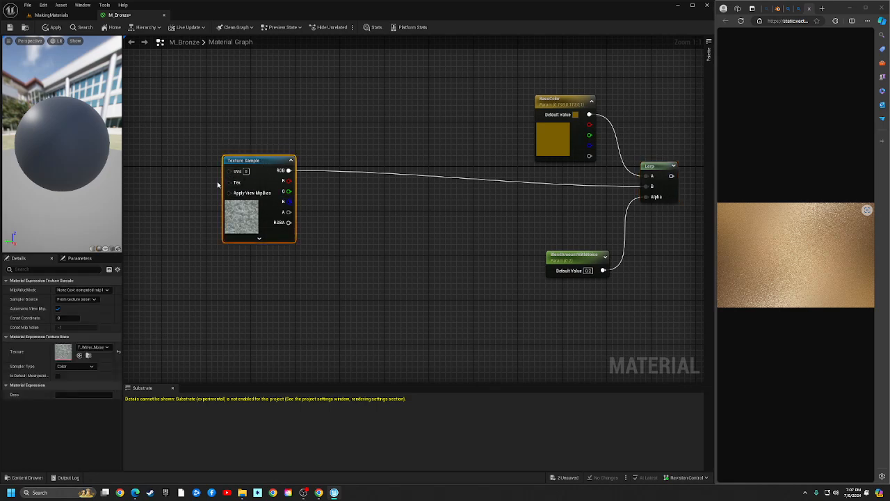
{"action": "right_click_drag", "start_coordinate": [523, 114], "coordinate": [472, 125]}
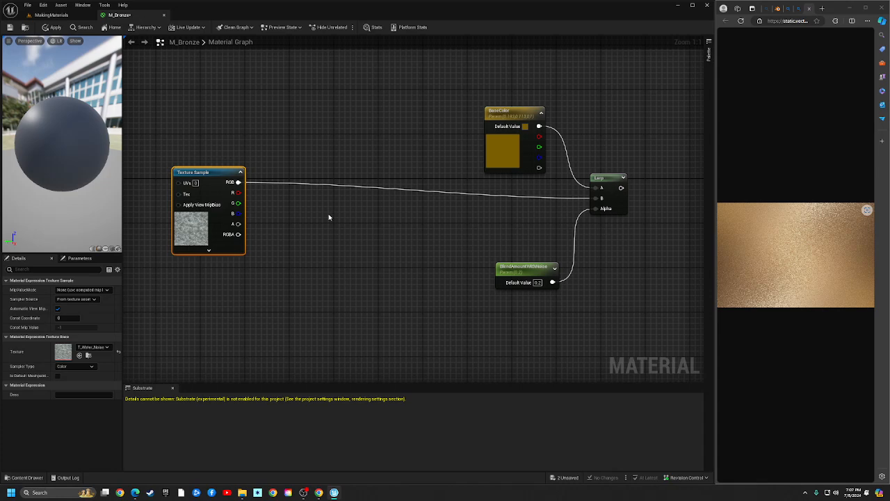
{"action": "left_click", "coordinate": [311, 196]}
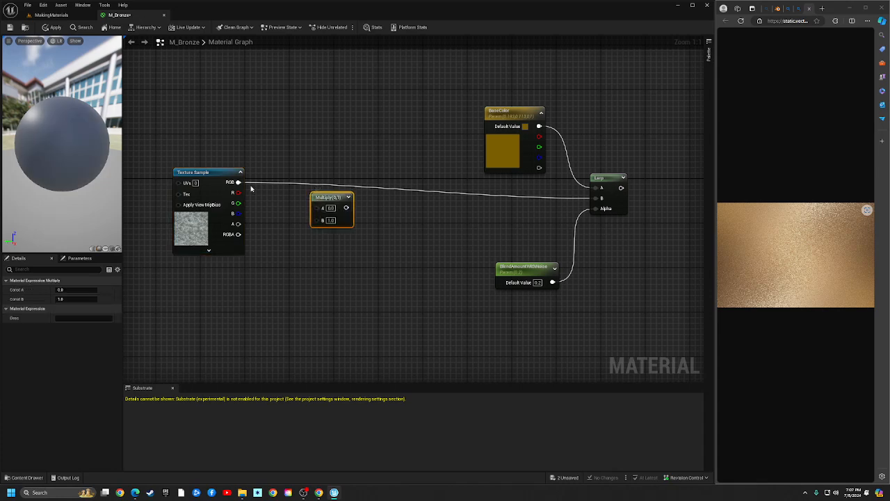
{"action": "left_click_drag", "start_coordinate": [238, 181], "coordinate": [317, 207]}
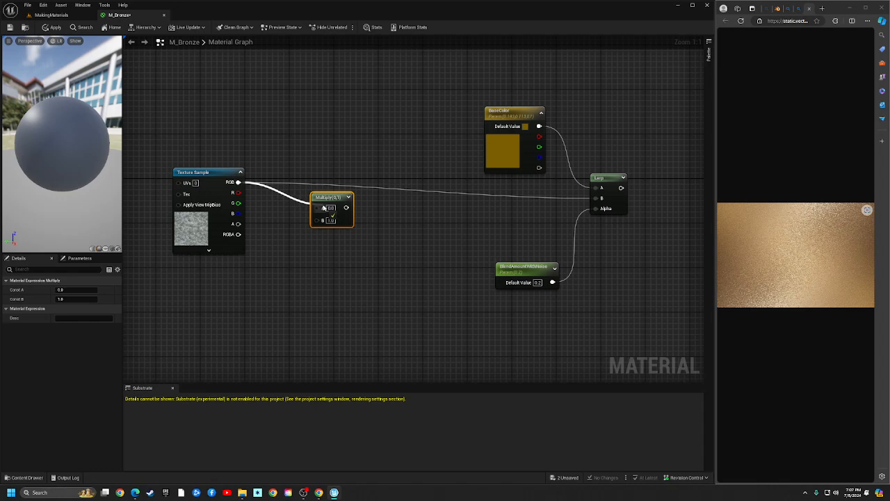
Add a scalar constant below the Multiply node and convert it to a parameter named Brightness
{"action": "left_click", "coordinate": [287, 284]}
{"action": "left_click_drag", "start_coordinate": [287, 283], "coordinate": [260, 275]}
{"action": "right_click", "coordinate": [279, 281]}
{"action": "left_click", "coordinate": [305, 300]}
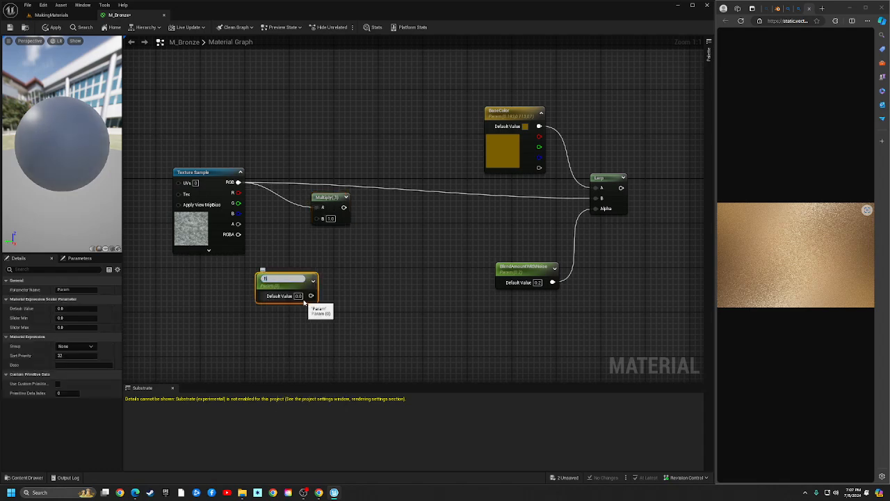
{"action": "type", "text": "Brightness"}
{"action": "key", "text": "Return"}
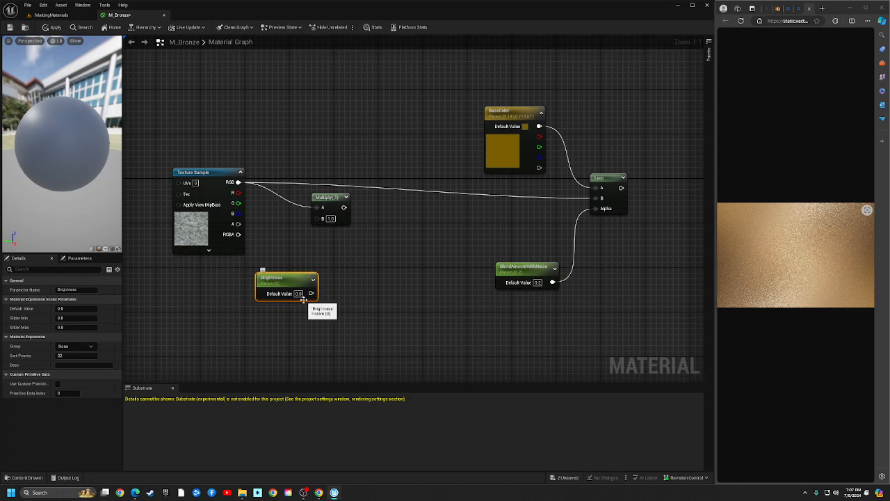
Set the Brightness parameter's default value to 1 and connect it to the Multiply node's B input
{"action": "left_click", "coordinate": [299, 294]}
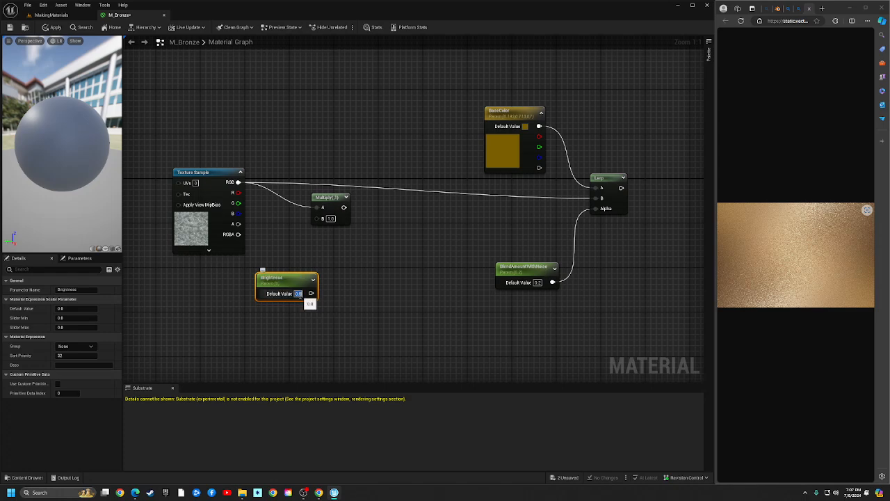
{"action": "type", "text": "1"}
{"action": "key", "text": "Return"}
{"action": "left_click_drag", "start_coordinate": [313, 294], "coordinate": [322, 218]}
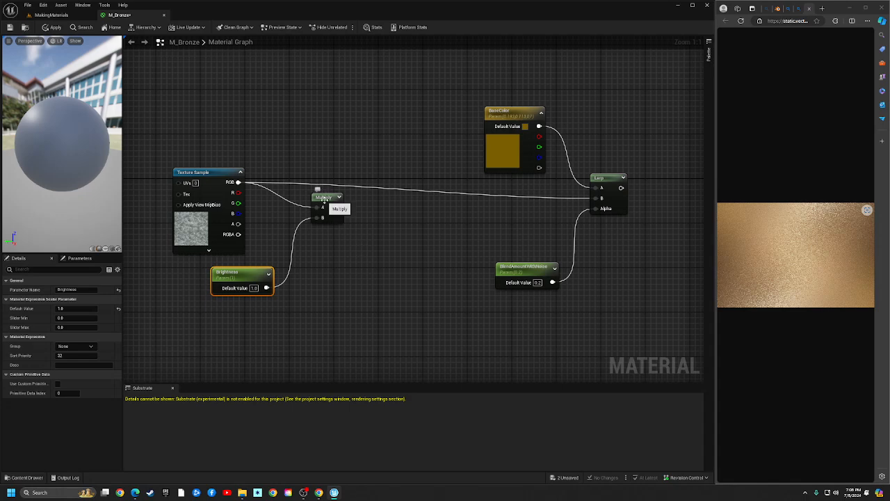
Preview the Multiply node and test different Brightness defaults on the noise, including a higher value, 0.2 and 0
{"action": "right_click", "coordinate": [324, 200]}
{"action": "left_click", "coordinate": [355, 224]}
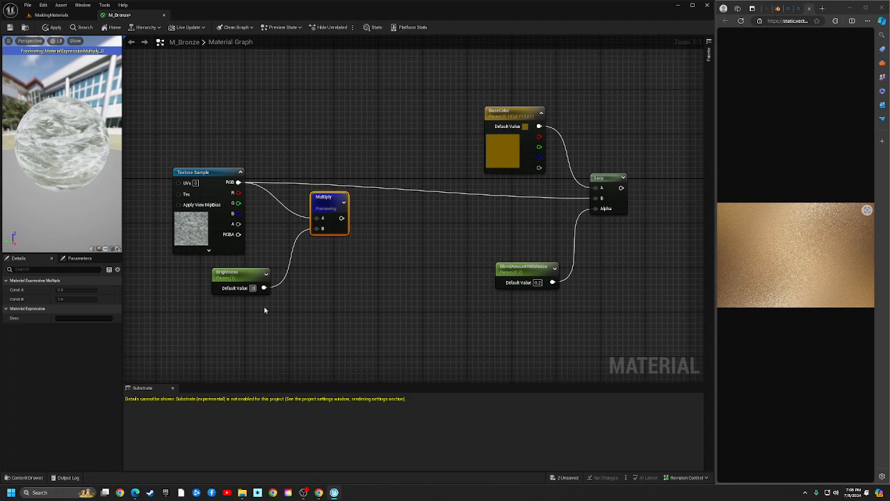
{"action": "key", "text": "BackSpace"}
{"action": "type", "text": "8"}
{"action": "key", "text": "Return"}
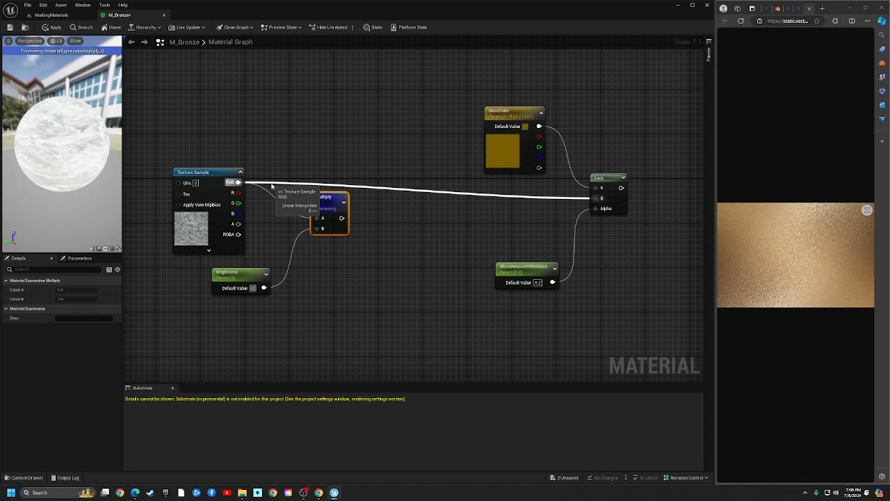
{"action": "type", "text": "0.2"}
{"action": "key", "text": "Return"}
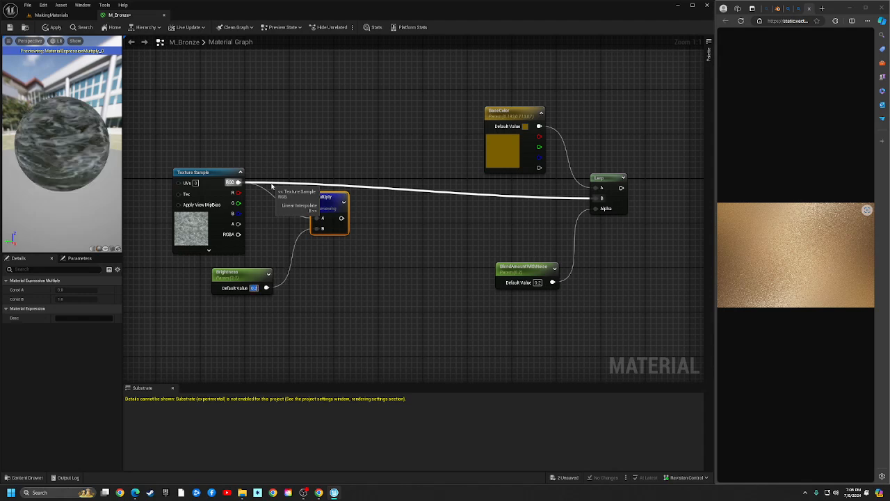
{"action": "type", "text": "0"}
{"action": "key", "text": "Return"}
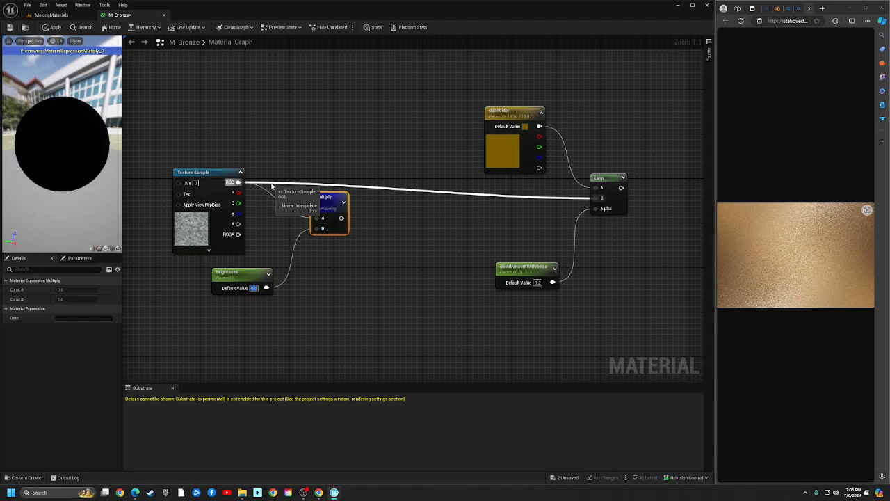
Set the Brightness parameter's default value to 1 and stop previewing the Multiply node
{"action": "type", "text": "1"}
{"action": "key", "text": "Return"}
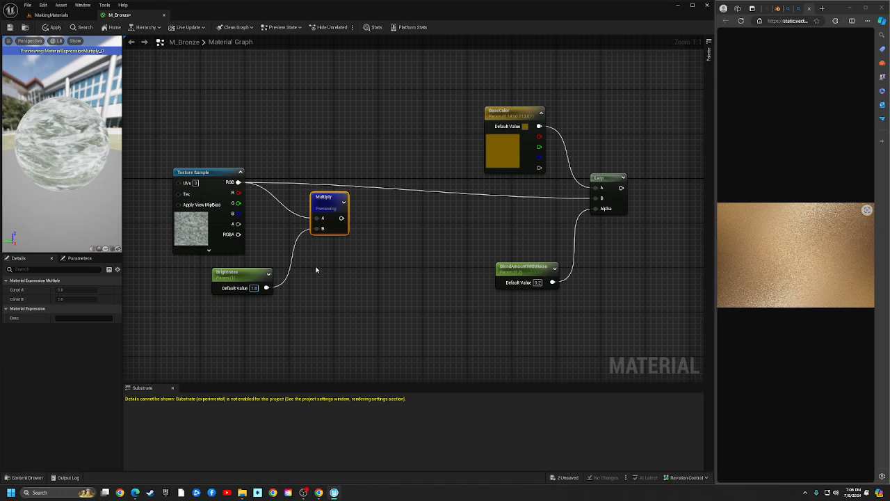
{"action": "left_click", "coordinate": [316, 270]}
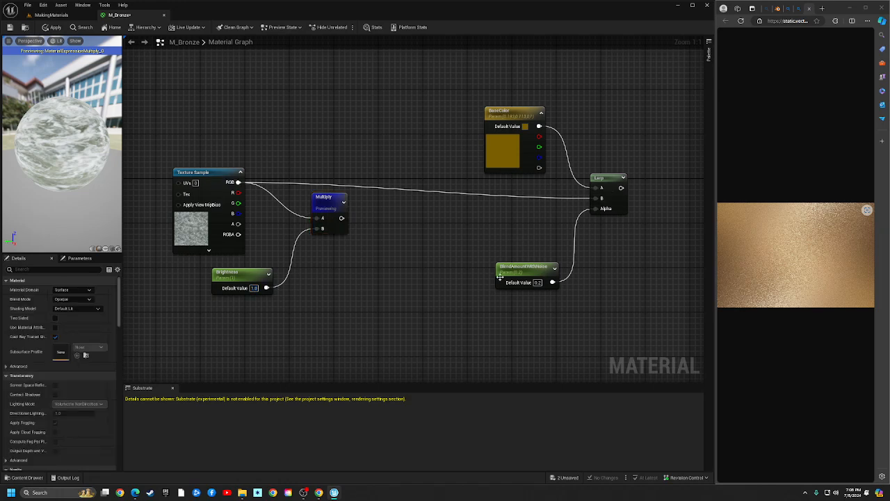
{"action": "left_click", "coordinate": [346, 212]}
{"action": "right_click", "coordinate": [335, 206]}
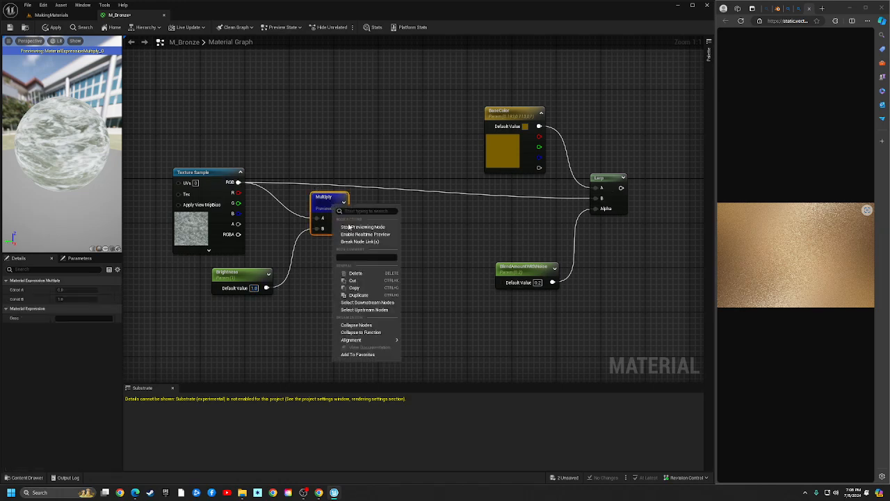
{"action": "left_click", "coordinate": [356, 229]}
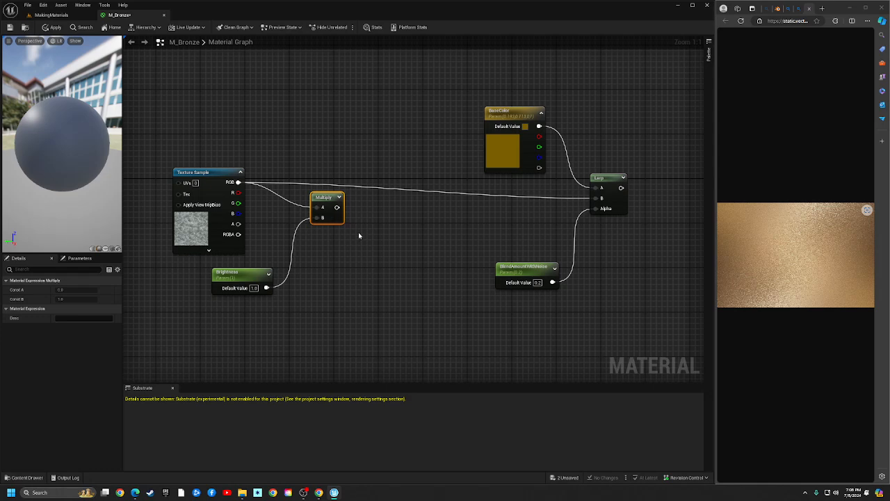
Add a Power node after the Multiply node and connect the Multiply output to its Base input
{"action": "right_click", "coordinate": [388, 205]}
{"action": "type", "text": "power"}
{"action": "key", "text": "Return"}
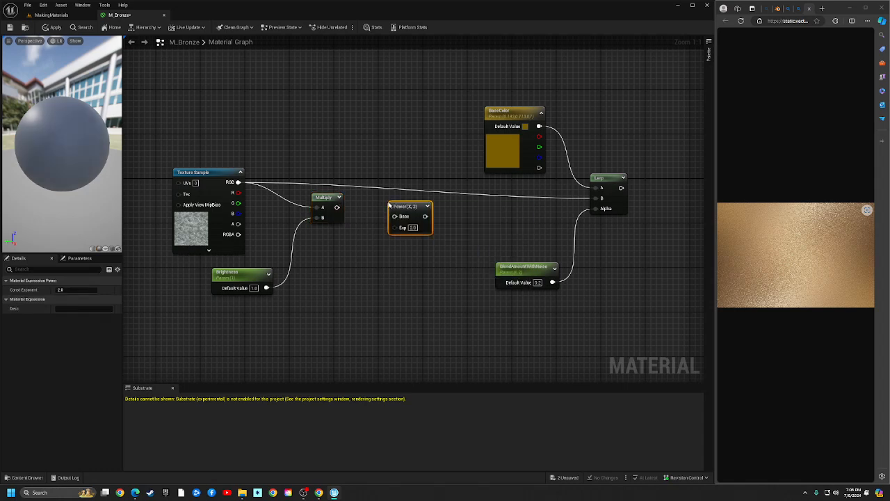
{"action": "mouse_move", "coordinate": [387, 204]}
{"action": "left_mouse_down"}
{"action": "mouse_move", "coordinate": [376, 199]}
{"action": "mouse_move", "coordinate": [361, 215]}
{"action": "mouse_move", "coordinate": [388, 220]}
{"action": "mouse_move", "coordinate": [384, 209]}
{"action": "left_mouse_up"}
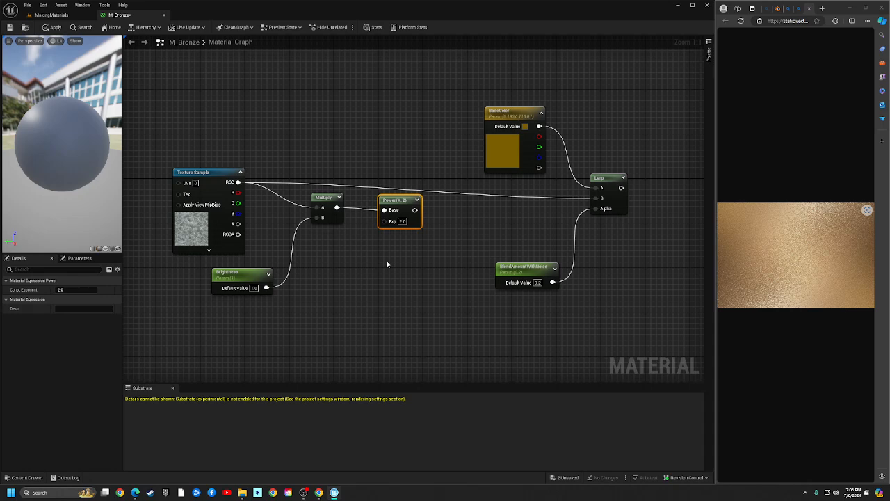
Add a scalar constant below the Power node, connect it to the Exp input and preview the Power node
{"action": "left_click", "coordinate": [387, 263]}
{"action": "left_click", "coordinate": [357, 265]}
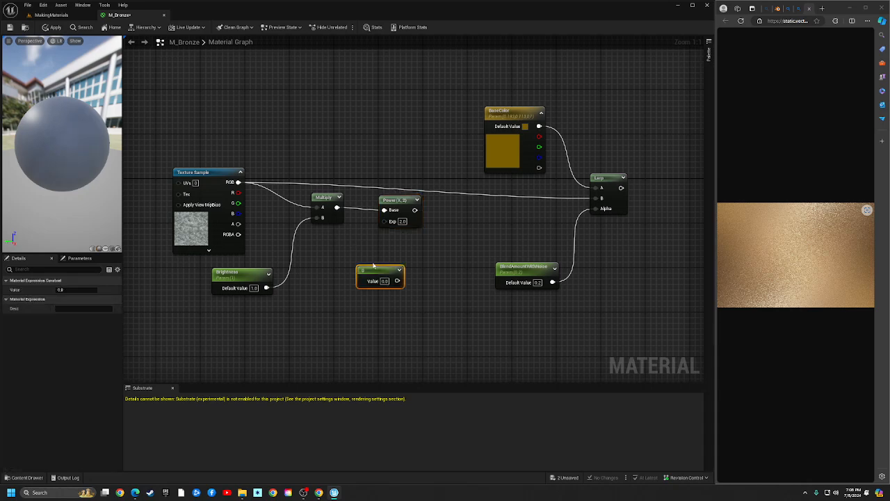
{"action": "left_click_drag", "start_coordinate": [359, 267], "coordinate": [384, 221]}
{"action": "right_click", "coordinate": [399, 201]}
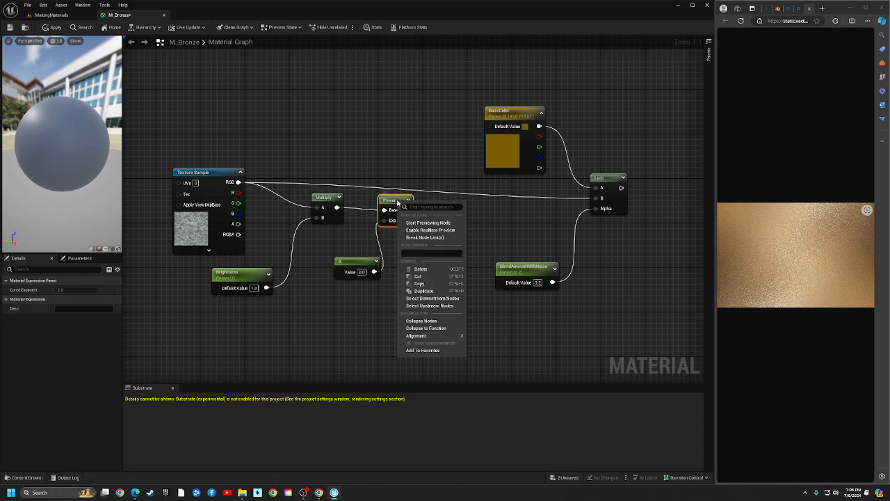
{"action": "left_click", "coordinate": [428, 222]}
{"action": "left_click", "coordinate": [427, 299]}
Convert the constant feeding Exp to a parameter named Contrast and set its default value to 1
{"action": "right_click", "coordinate": [343, 260]}
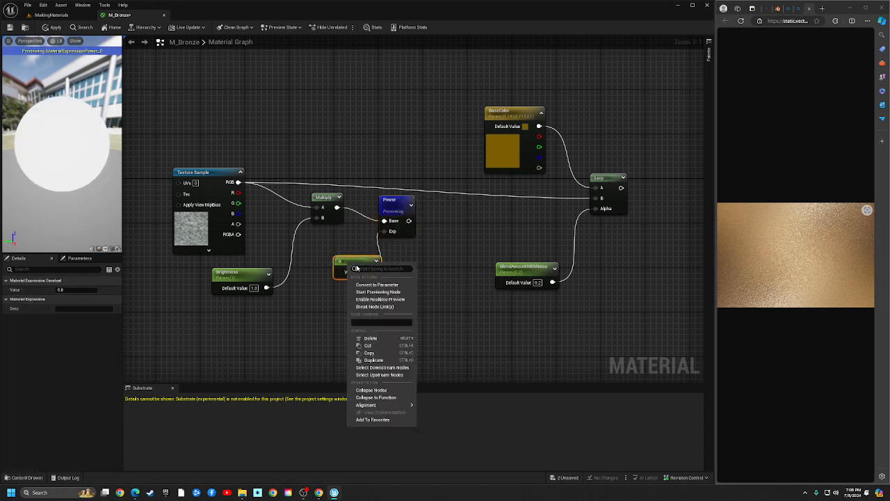
{"action": "left_click", "coordinate": [374, 283]}
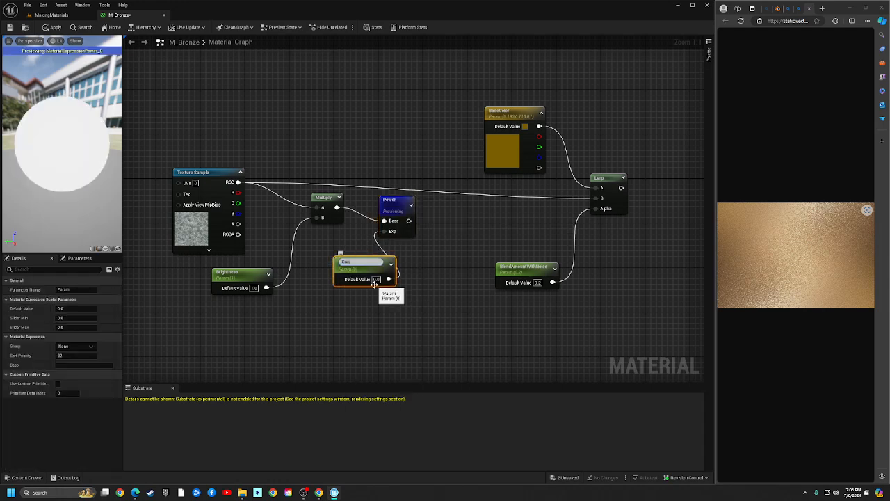
{"action": "type", "text": "Contrast"}
{"action": "key", "text": "Return"}
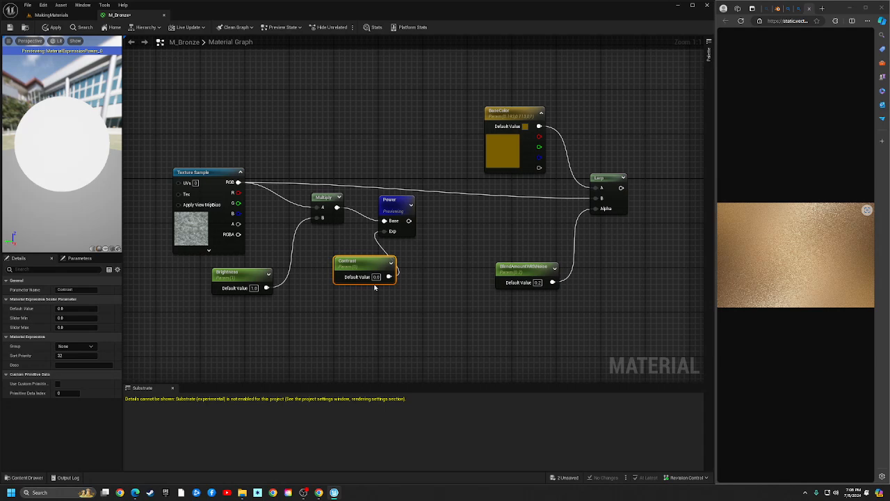
{"action": "left_click", "coordinate": [376, 277]}
{"action": "key", "text": "BackSpace"}
{"action": "type", "text": "1"}
{"action": "key", "text": "Return"}
Test higher Contrast defaults such as 2 and 4 on the previewed noise, then restore the default to 1
{"action": "type", "text": "4"}
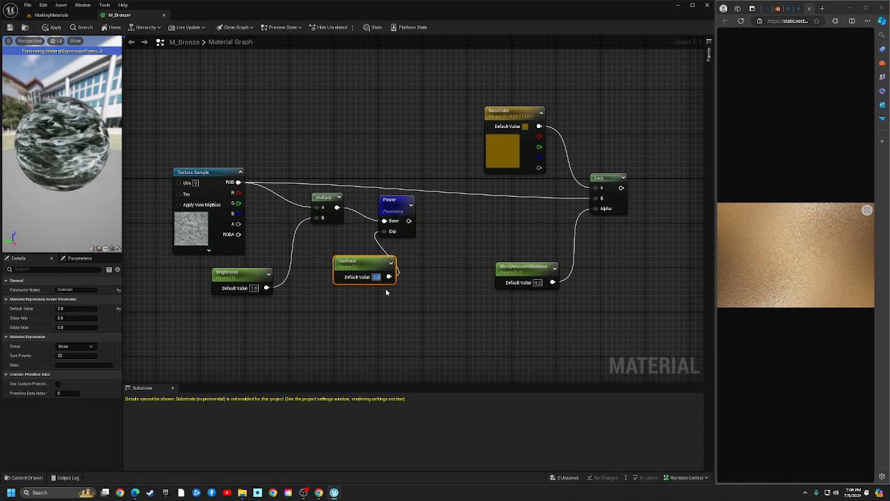
{"action": "key", "text": "BackSpace"}
{"action": "type", "text": "6"}
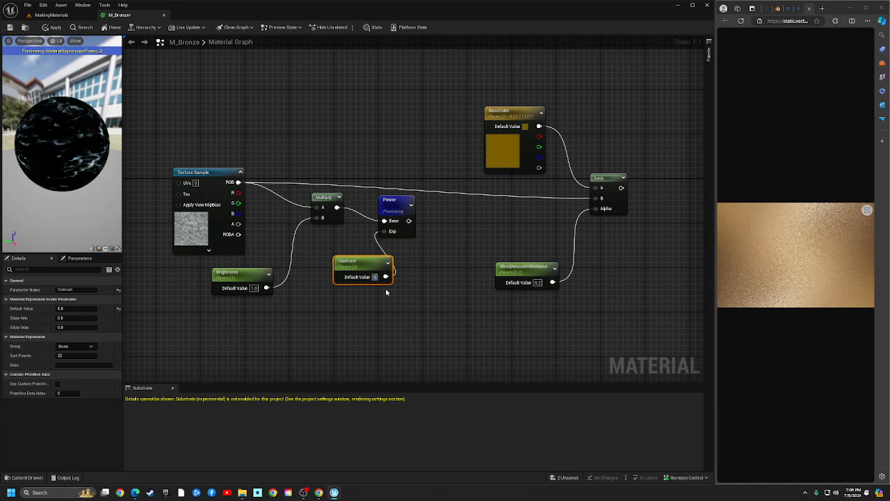
{"action": "key", "text": "Return"}
{"action": "type", "text": "2"}
{"action": "key", "text": "Return"}
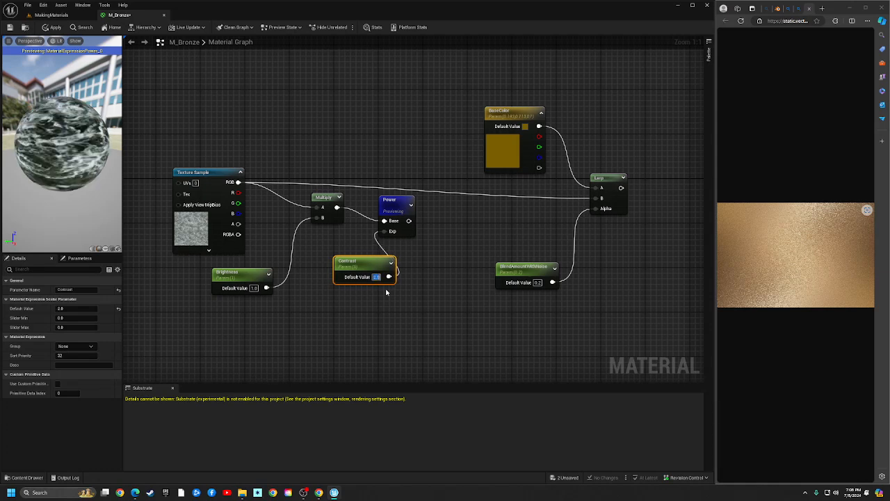
{"action": "type", "text": "4"}
{"action": "key", "text": "BackSpace"}
{"action": "type", "text": "8"}
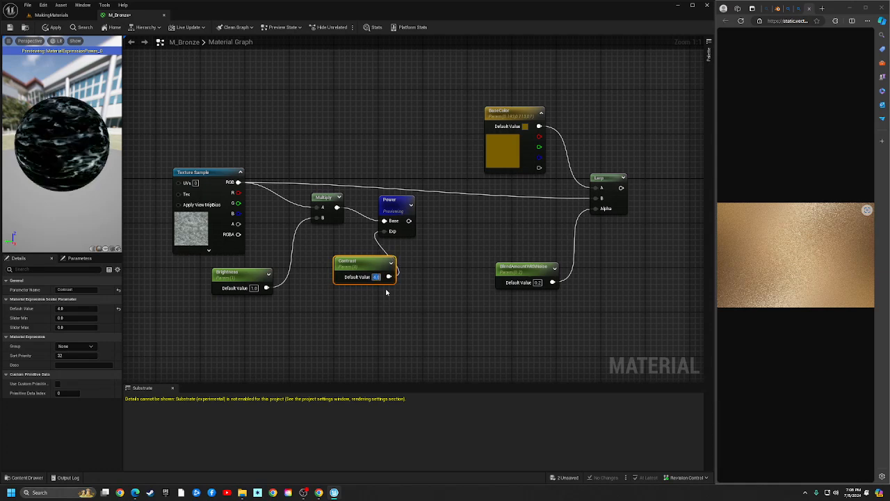
{"action": "key", "text": "BackSpace"}
{"action": "type", "text": "1"}
{"action": "key", "text": "Return"}
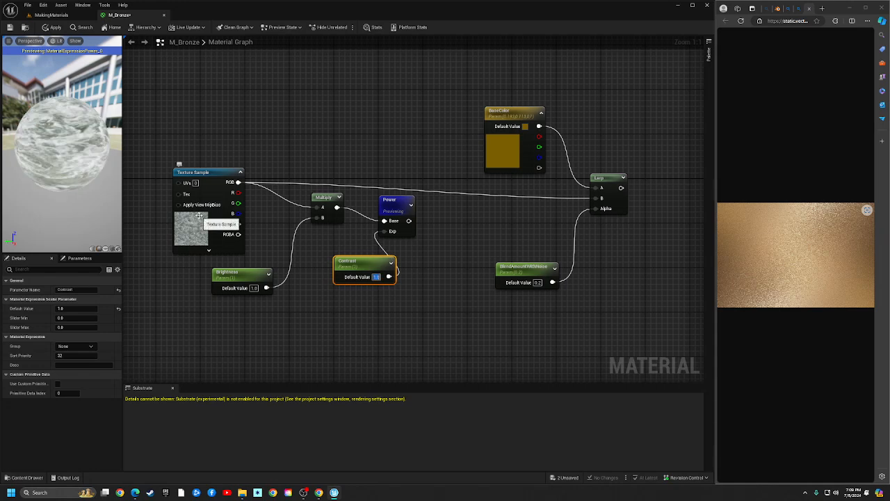
{"action": "left_click", "coordinate": [439, 312]}
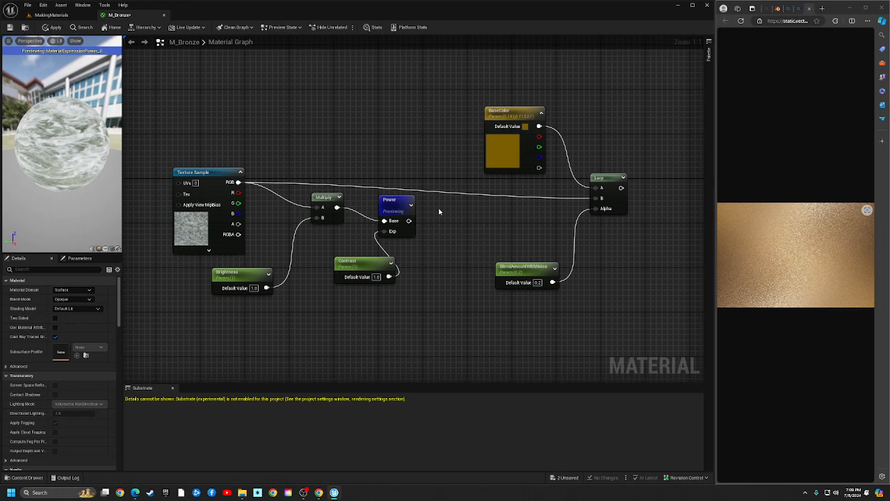
Add a Desaturation node after the Power node and connect the Power output to its first input
{"action": "right_click", "coordinate": [441, 212]}
{"action": "type", "text": "desa"}
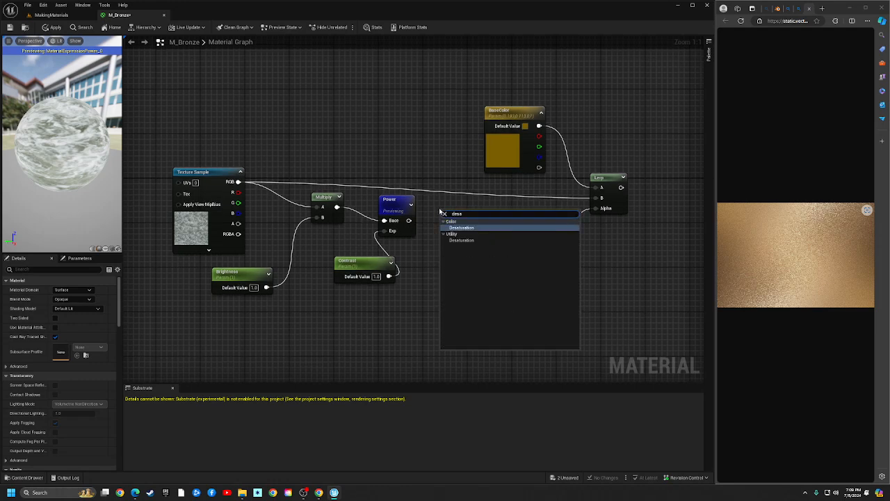
{"action": "key", "text": "Return"}
{"action": "left_click_drag", "start_coordinate": [409, 220], "coordinate": [479, 218]}
Stop previewing the Power node, and preview the Desaturation node with its realtime preview enabled
{"action": "right_click", "coordinate": [445, 222]}
{"action": "left_click", "coordinate": [419, 223]}
{"action": "right_click", "coordinate": [487, 217]}
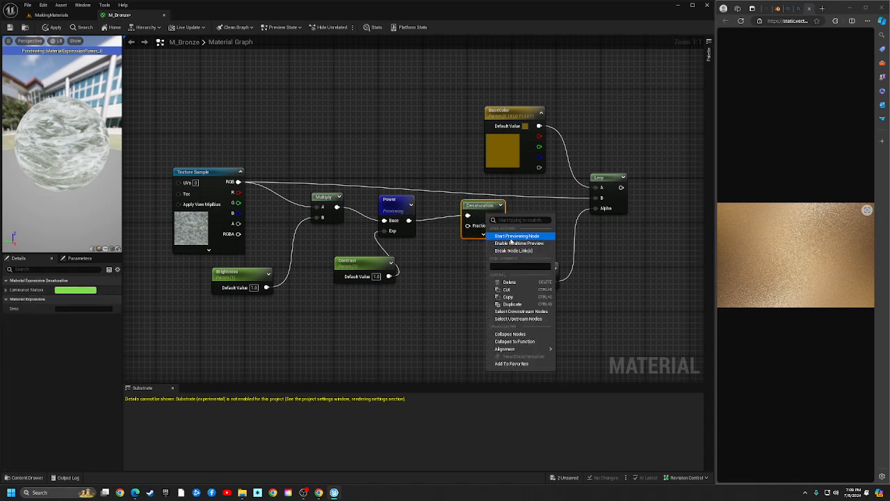
{"action": "left_click", "coordinate": [512, 245]}
{"action": "left_click", "coordinate": [453, 257]}
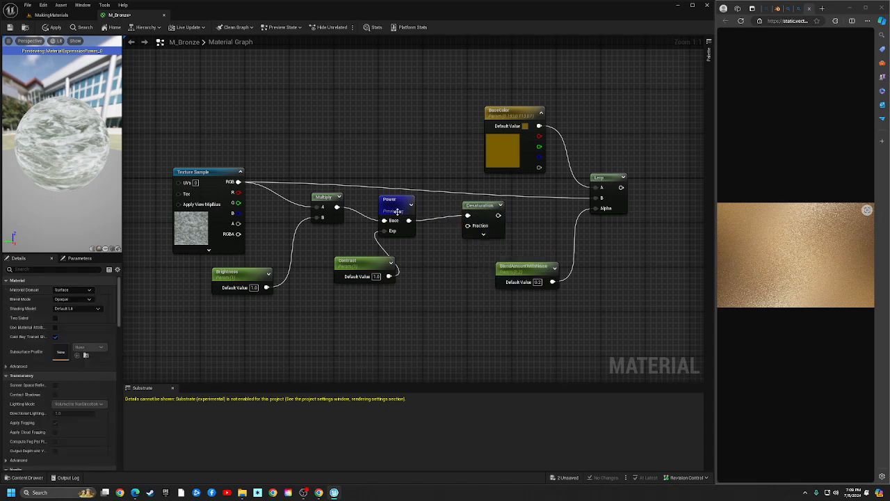
{"action": "right_click", "coordinate": [398, 212]}
{"action": "left_click", "coordinate": [445, 234]}
{"action": "right_click", "coordinate": [497, 217]}
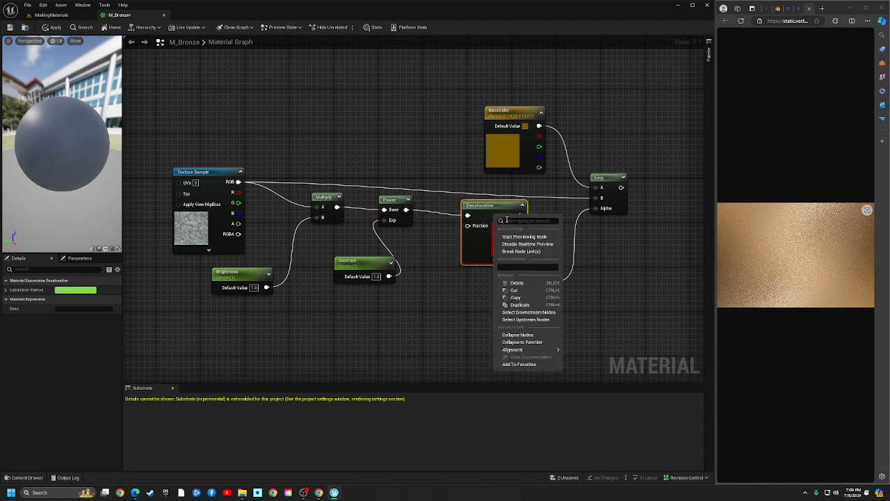
{"action": "left_click", "coordinate": [508, 236]}
Rearrange the Desaturation, BlendAmountWithNoise and Contrast nodes so they are spaced apart without overlapping
{"action": "left_click_drag", "start_coordinate": [487, 228], "coordinate": [477, 215]}
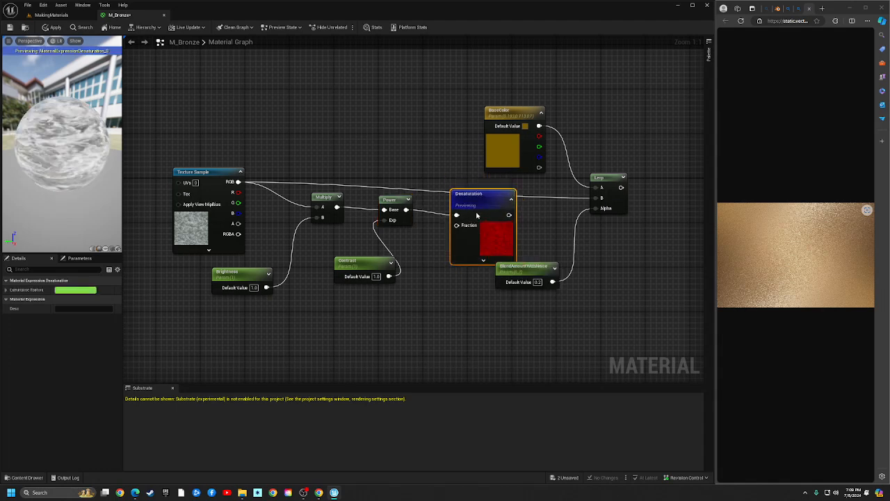
{"action": "left_click_drag", "start_coordinate": [528, 272], "coordinate": [556, 288]}
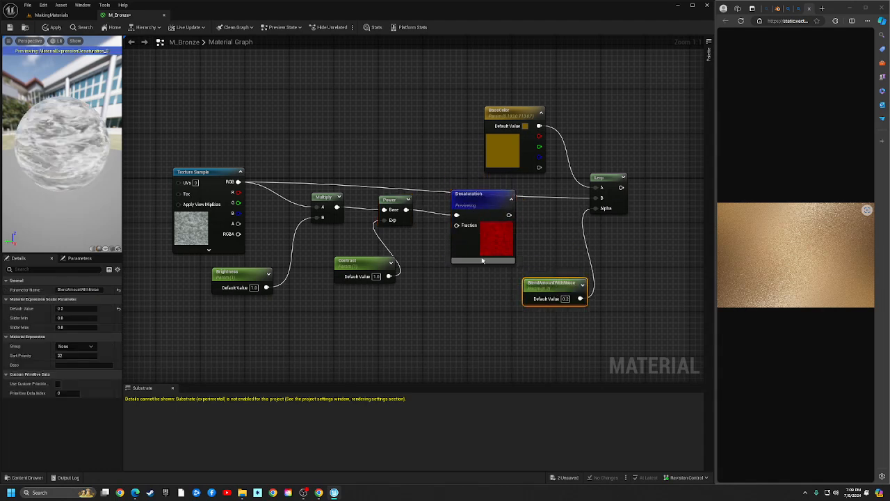
{"action": "left_click_drag", "start_coordinate": [487, 219], "coordinate": [490, 226]}
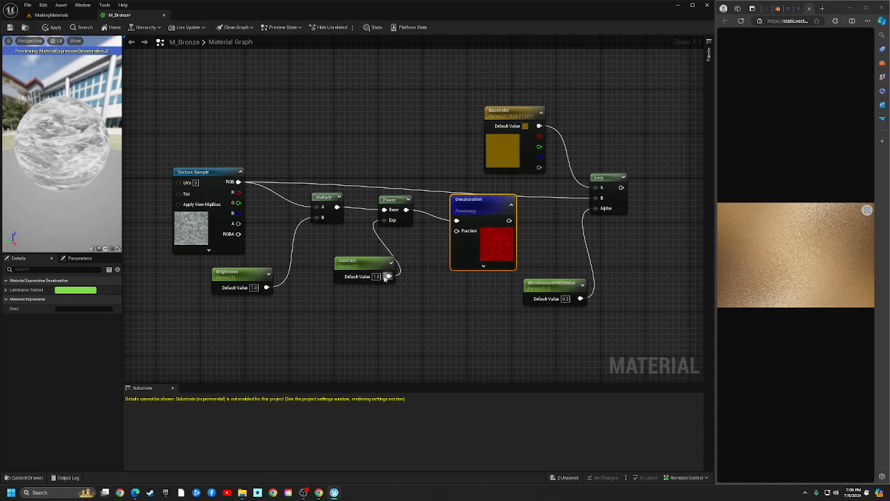
{"action": "left_click_drag", "start_coordinate": [376, 266], "coordinate": [351, 261]}
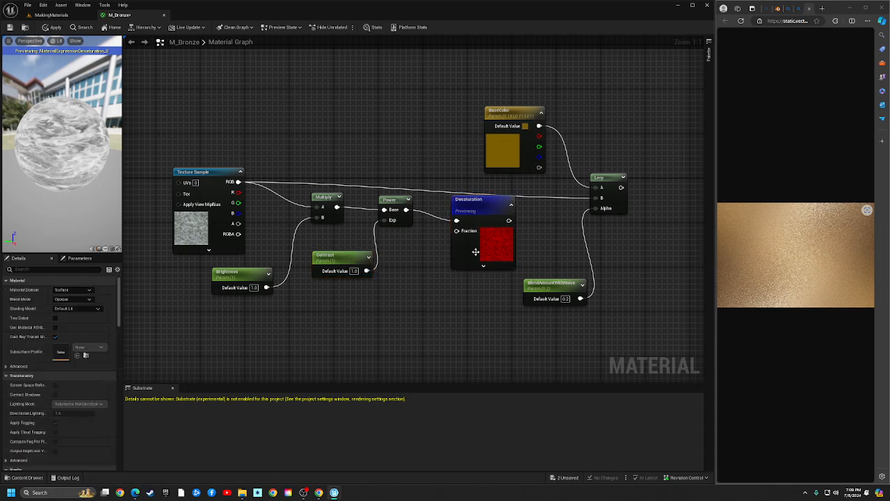
{"action": "left_click", "coordinate": [480, 215]}
{"action": "left_click", "coordinate": [432, 307]}
{"action": "right_click", "coordinate": [431, 273]}
{"action": "key", "text": "Escape"}
{"action": "left_click", "coordinate": [464, 207]}
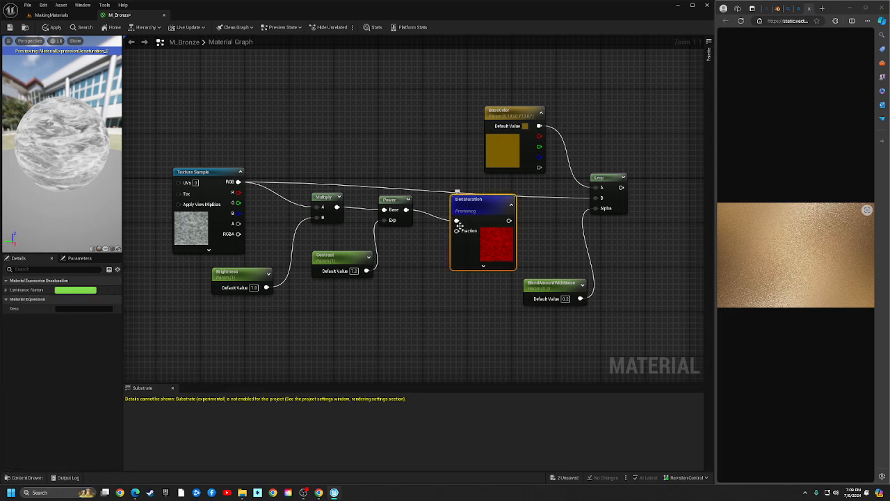
Add a OneMinus node beside the Contrast parameter and connect its output to the Desaturation node's Fraction input
{"action": "right_click", "coordinate": [426, 273]}
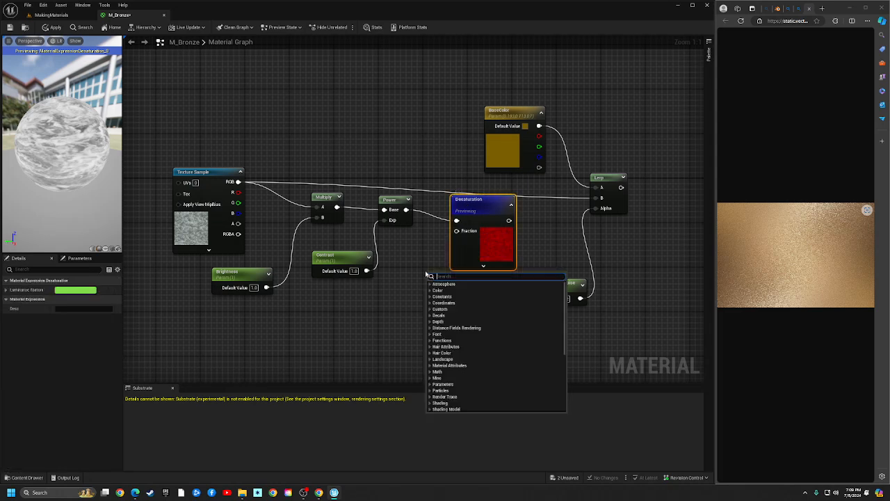
{"action": "type", "text": "1-x"}
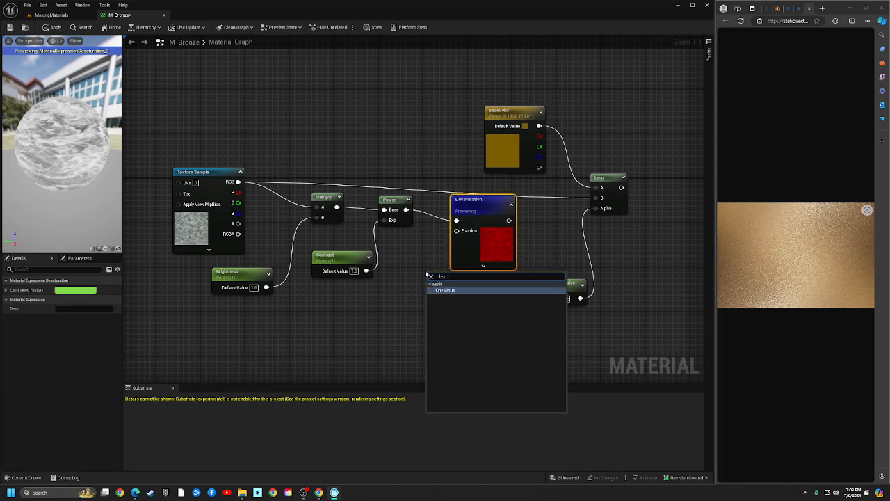
{"action": "key", "text": "Return"}
{"action": "left_click_drag", "start_coordinate": [433, 282], "coordinate": [457, 231]}
{"action": "left_click_drag", "start_coordinate": [412, 256], "coordinate": [426, 256]}
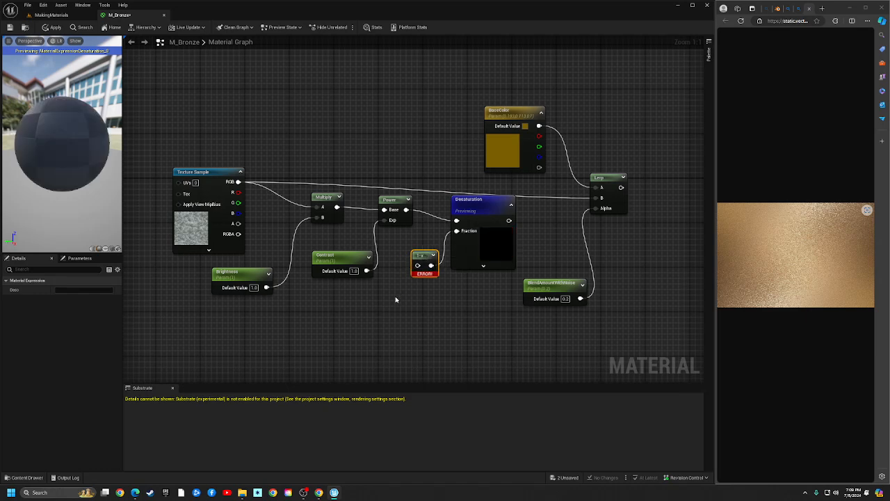
Add a scalar constant below the OneMinus node and convert it to a parameter named Saturation
{"action": "left_click", "coordinate": [395, 300]}
{"action": "left_click_drag", "start_coordinate": [416, 303], "coordinate": [382, 306]}
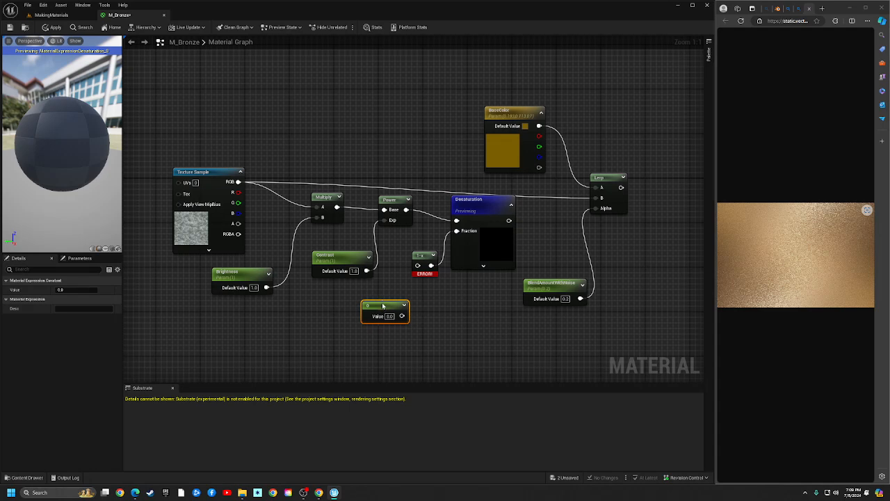
{"action": "right_click", "coordinate": [383, 306]}
{"action": "left_click", "coordinate": [407, 322]}
{"action": "type", "text": "Saturation"}
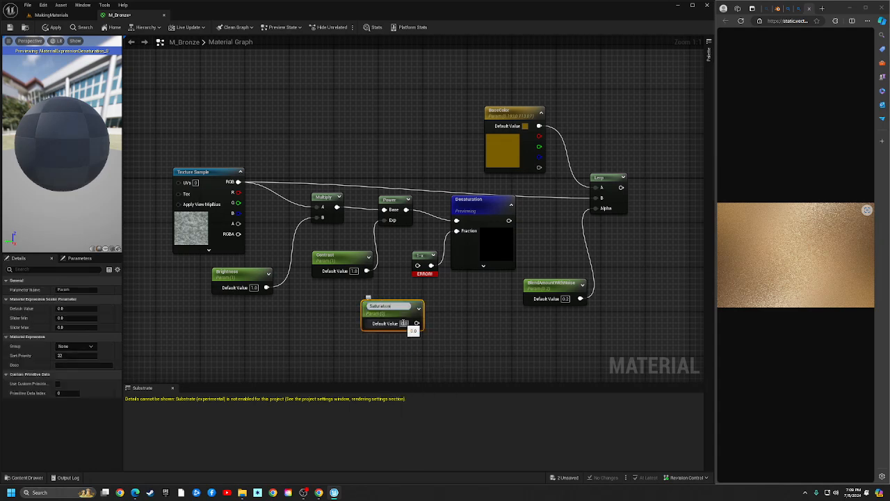
Set the Saturation parameter's default value to 1 and connect it to the OneMinus node's input
{"action": "left_click", "coordinate": [403, 323]}
{"action": "type", "text": "1"}
{"action": "key", "text": "Return"}
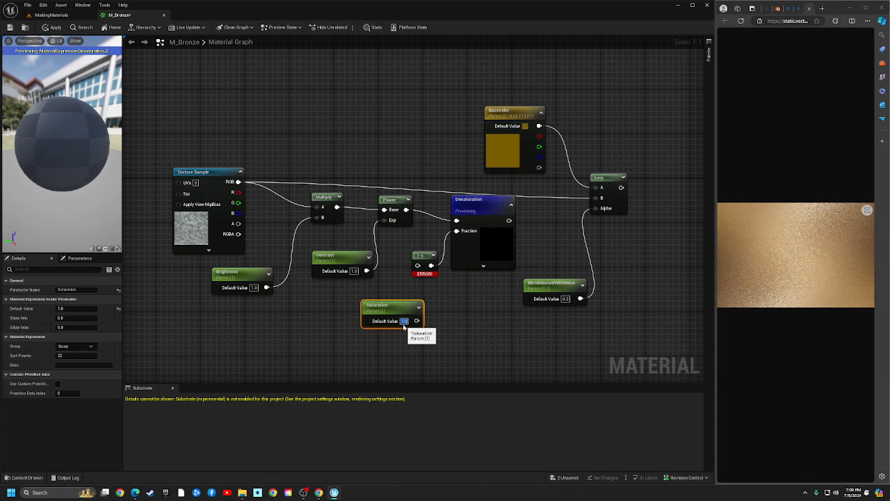
{"action": "left_click_drag", "start_coordinate": [417, 321], "coordinate": [417, 265]}
{"action": "left_click_drag", "start_coordinate": [398, 312], "coordinate": [381, 313]}
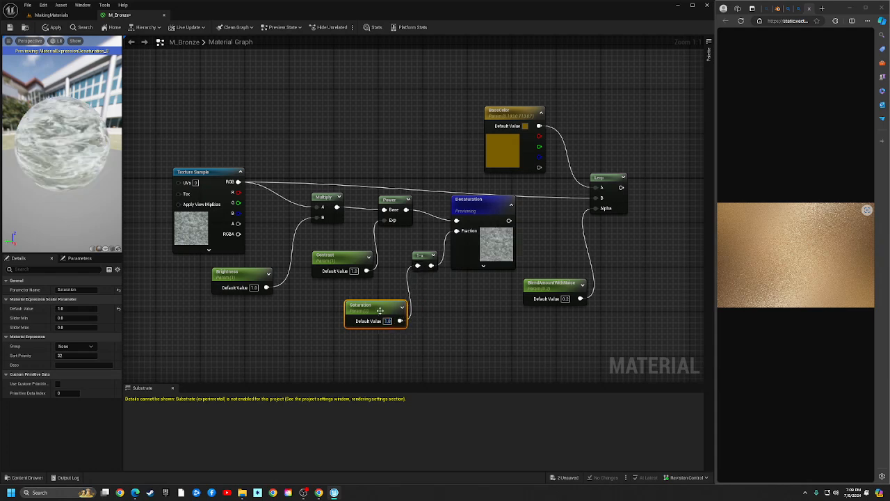
Test Saturation defaults of 0 and 6 on the previewed noise, then restore the default to 1
{"action": "left_click", "coordinate": [387, 320]}
{"action": "type", "text": "0"}
{"action": "key", "text": "Return"}
{"action": "type", "text": "6"}
{"action": "key", "text": "Return"}
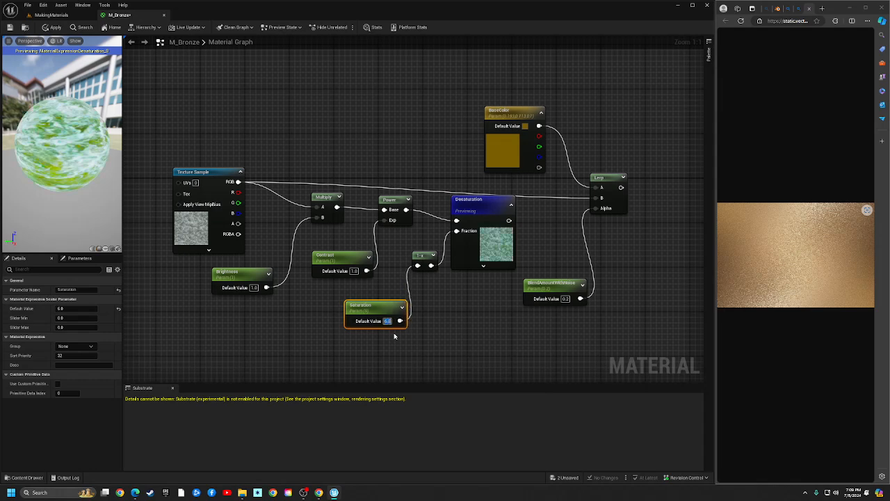
{"action": "type", "text": "1"}
{"action": "key", "text": "Return"}
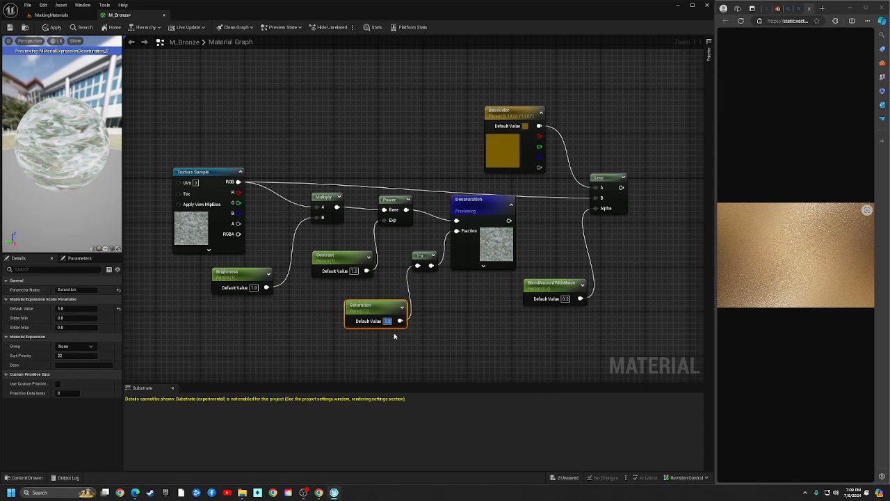
Test Saturation defaults of 0.3 and 0.1 on the previewed noise, then restore the default to 1
{"action": "type", "text": "0.3"}
{"action": "key", "text": "Return"}
{"action": "type", "text": "0.1"}
{"action": "key", "text": "Return"}
{"action": "type", "text": "1"}
{"action": "key", "text": "Return"}
{"action": "left_click", "coordinate": [389, 343]}
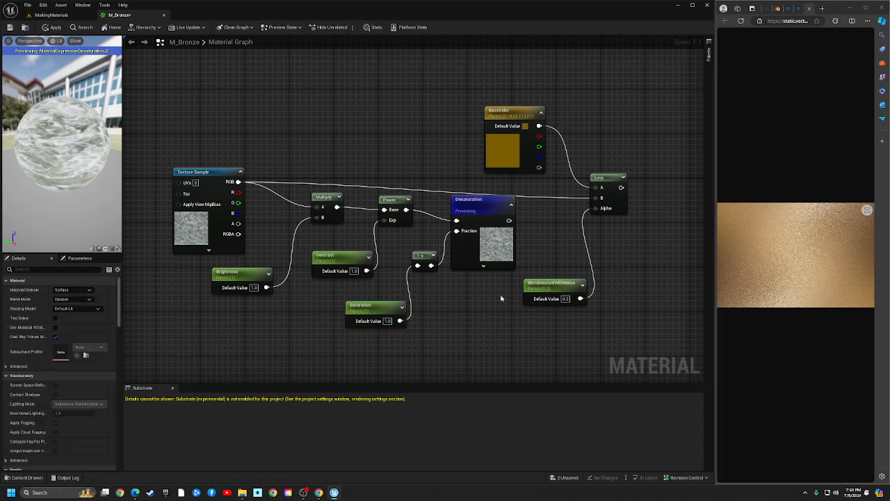
Shift the BlendAmountWithNoise node closer to the Desaturation node and connect the Desaturation output to the Lerp's B input
{"action": "left_click_drag", "start_coordinate": [551, 294], "coordinate": [515, 293]}
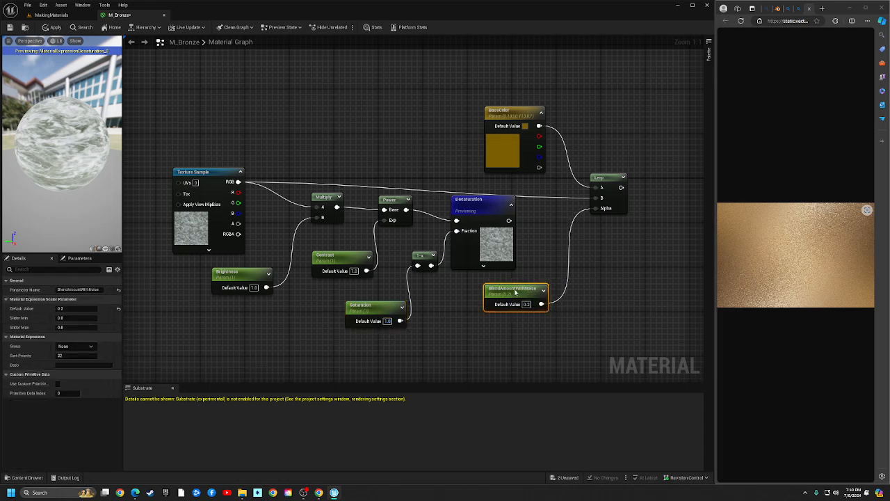
{"action": "left_click", "coordinate": [612, 185]}
{"action": "right_click_drag", "start_coordinate": [568, 236], "coordinate": [512, 239]}
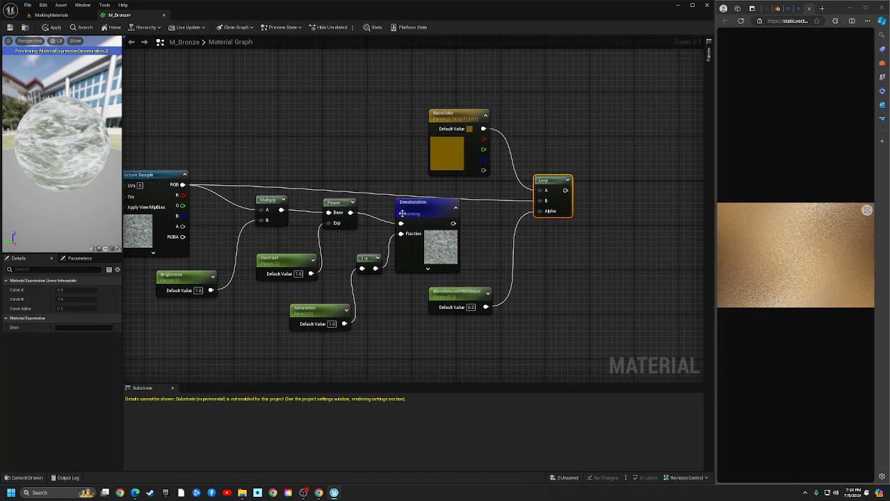
{"action": "left_click", "coordinate": [449, 223]}
{"action": "left_click_drag", "start_coordinate": [454, 223], "coordinate": [542, 202]}
{"action": "right_click_drag", "start_coordinate": [367, 320], "coordinate": [426, 320]}
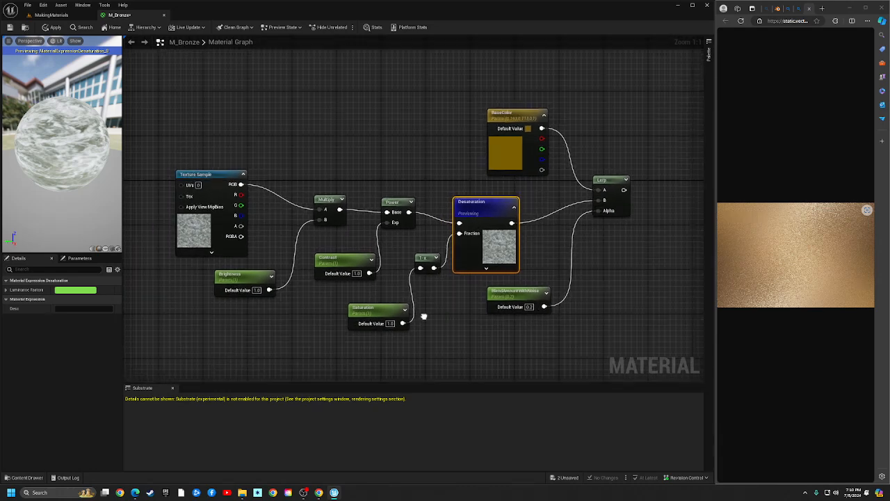
Lower the Brightness default and try Contrast defaults of 0.2 and 0.4 on the previewed noise
{"action": "left_click", "coordinate": [258, 290]}
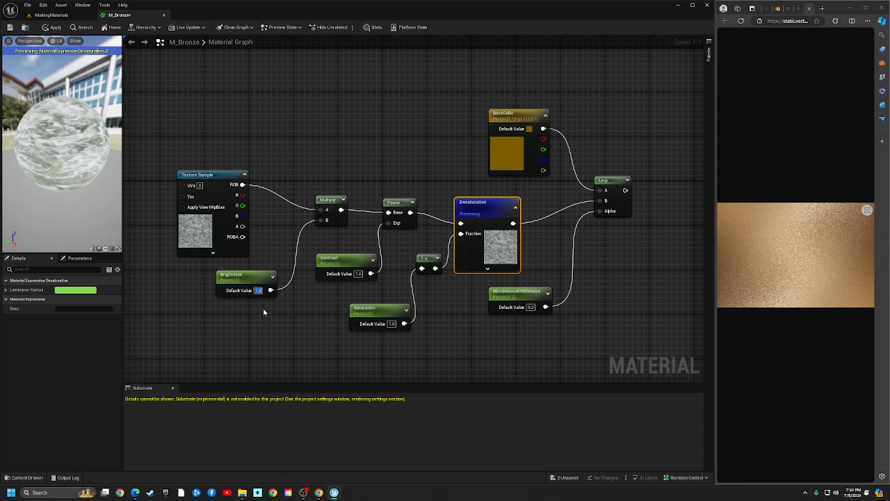
{"action": "type", "text": "0.3"}
{"action": "key", "text": "Return"}
{"action": "left_click", "coordinate": [358, 274]}
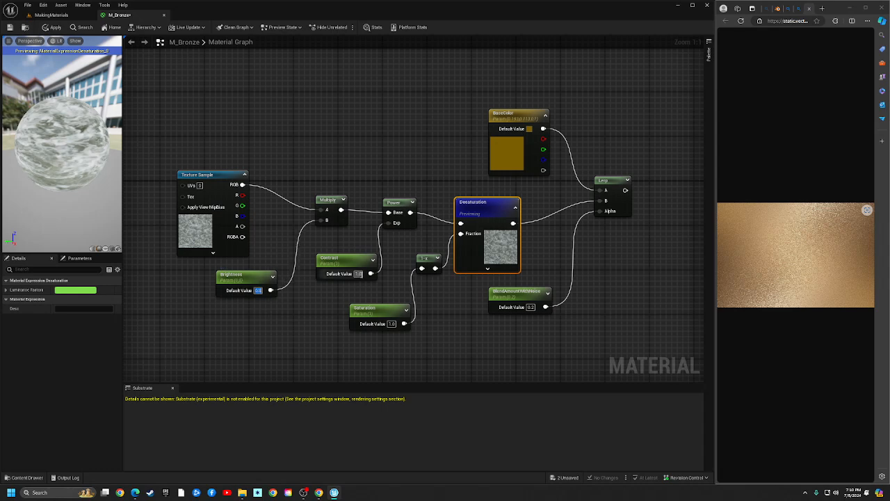
{"action": "type", "text": "0.2"}
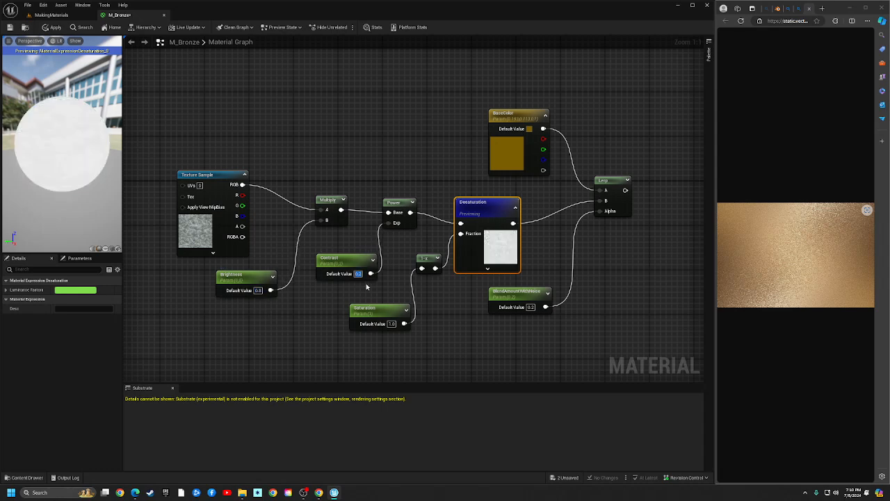
{"action": "key", "text": "Return"}
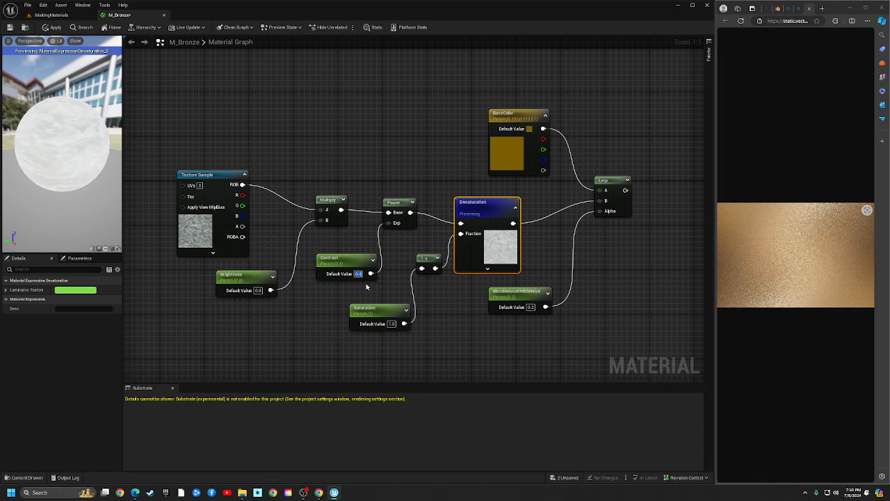
Set the Saturation default to 0.2 and reduce the Brightness default through 0.2 to 0.1
{"action": "left_click", "coordinate": [309, 308]}
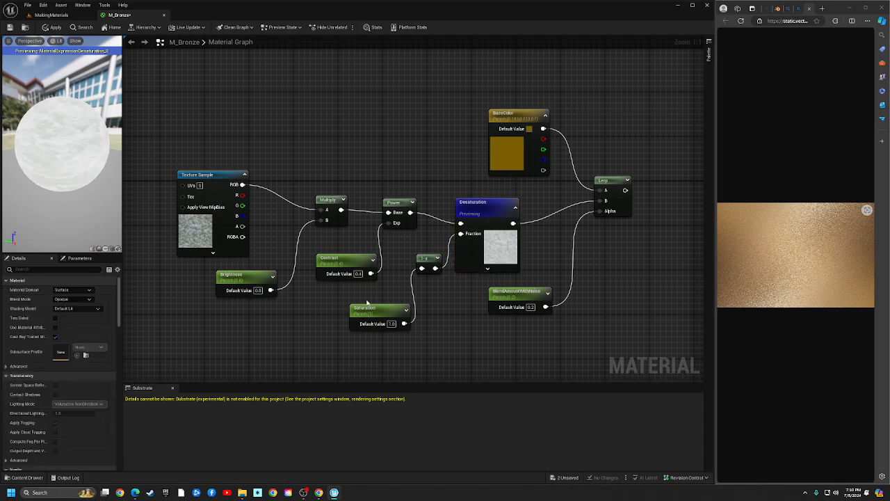
{"action": "left_click", "coordinate": [392, 323]}
{"action": "type", "text": "0.3"}
{"action": "key", "text": "Return"}
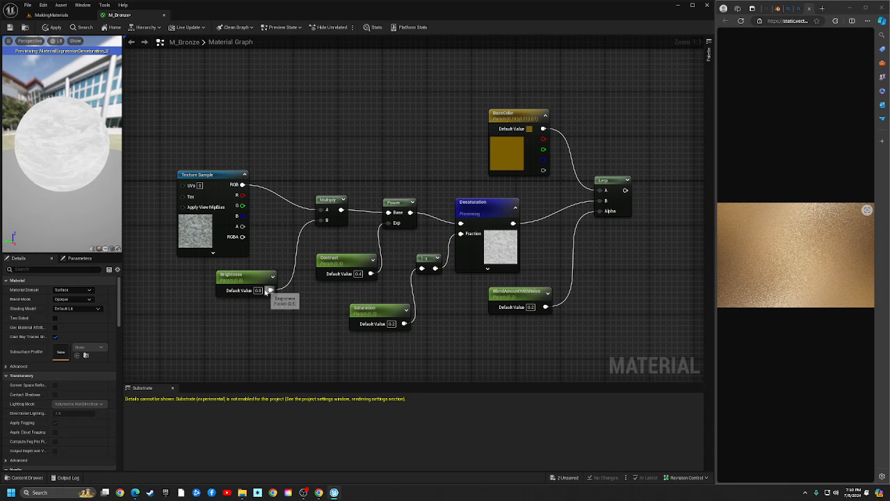
{"action": "left_click", "coordinate": [258, 291]}
{"action": "left_click", "coordinate": [260, 290]}
{"action": "type", "text": "1"}
{"action": "key", "text": "Return"}
{"action": "type", "text": "0.2"}
{"action": "key", "text": "Return"}
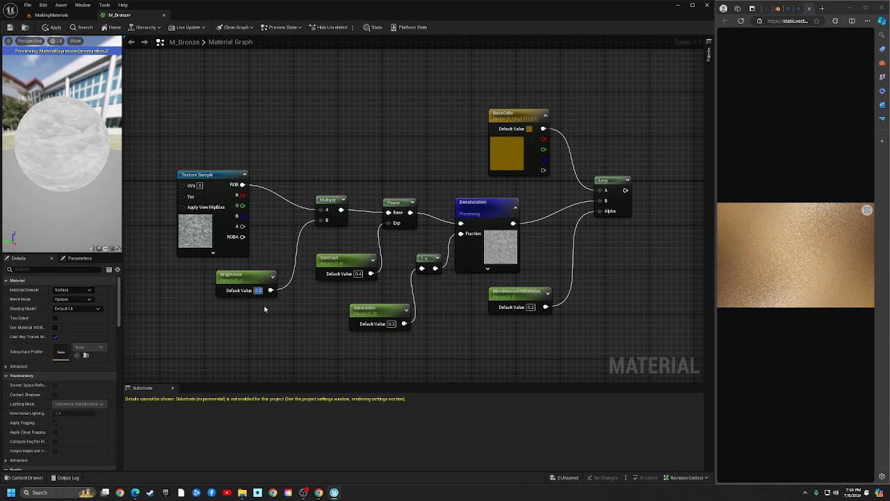
{"action": "type", "text": "0.1"}
{"action": "key", "text": "Return"}
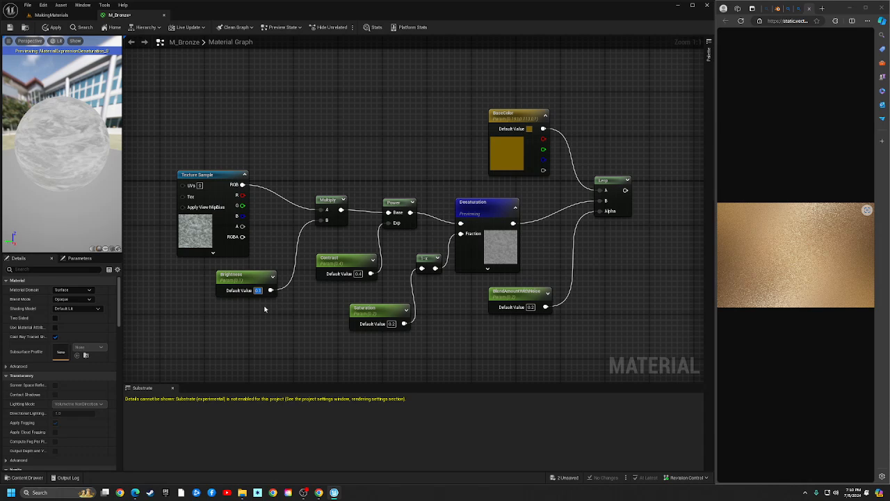
Set the Contrast parameter's default to 3 and restore the Brightness default to 1
{"action": "left_click", "coordinate": [307, 318]}
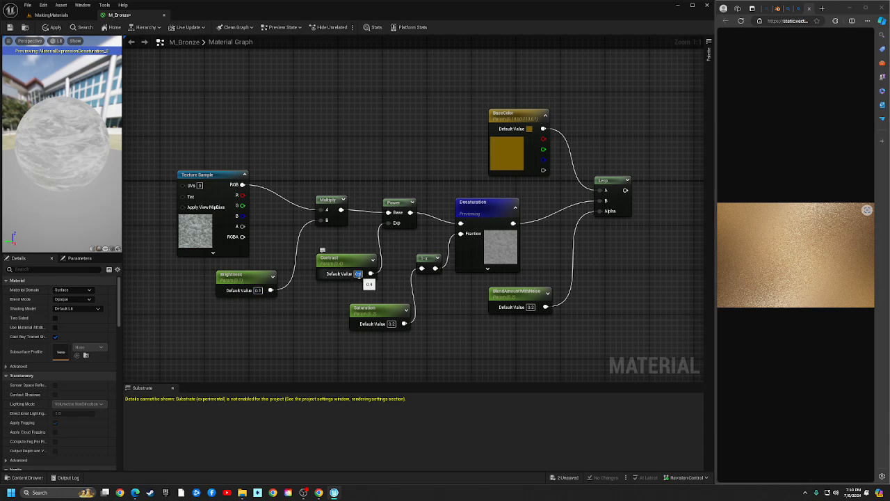
{"action": "type", "text": "3"}
{"action": "key", "text": "Return"}
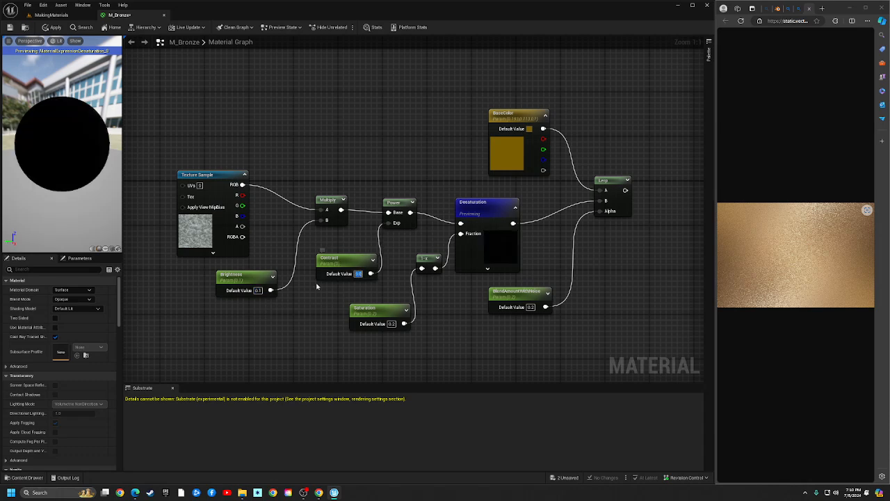
{"action": "left_click", "coordinate": [260, 292]}
{"action": "type", "text": "0"}
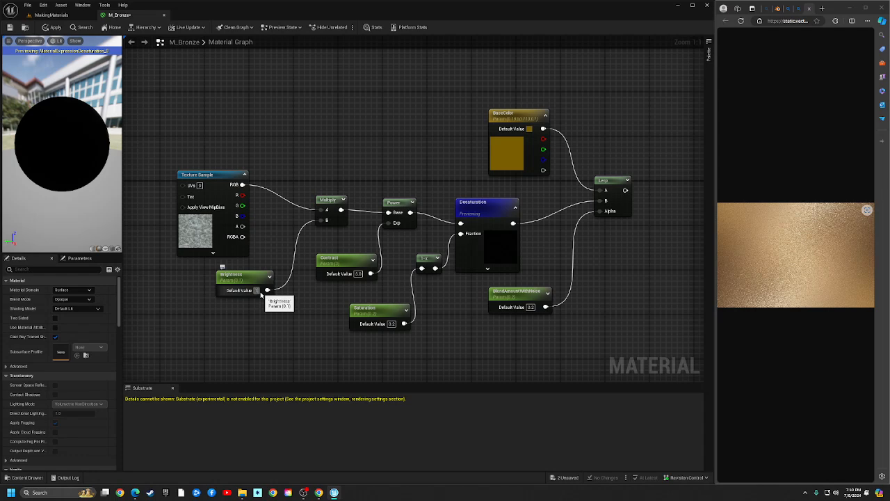
{"action": "key", "text": "Return"}
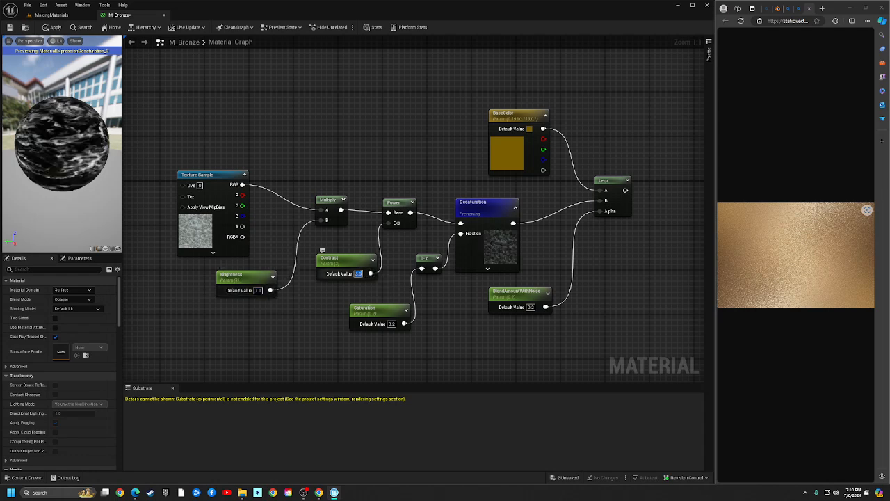
Set the Contrast parameter's default to 2 and the Saturation parameter's default to 1
{"action": "left_click", "coordinate": [358, 274]}
{"action": "type", "text": "2"}
{"action": "key", "text": "Return"}
{"action": "type", "text": "2"}
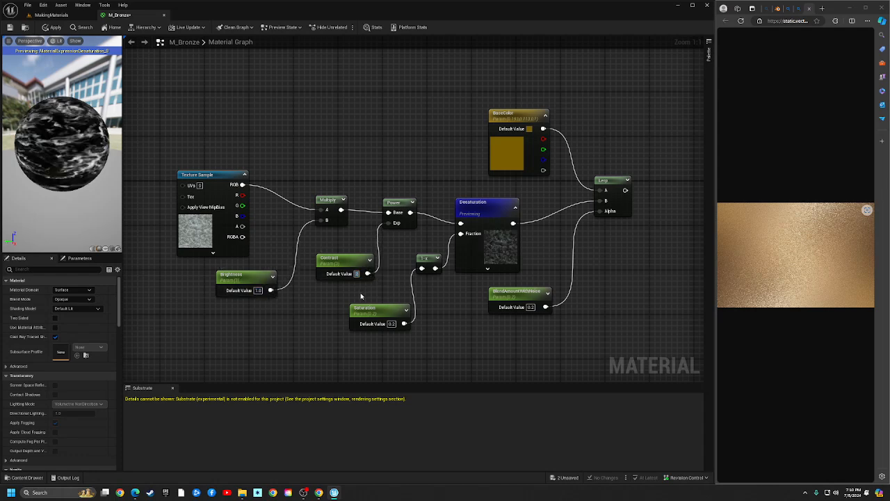
{"action": "key", "text": "Return"}
{"action": "left_click", "coordinate": [392, 323]}
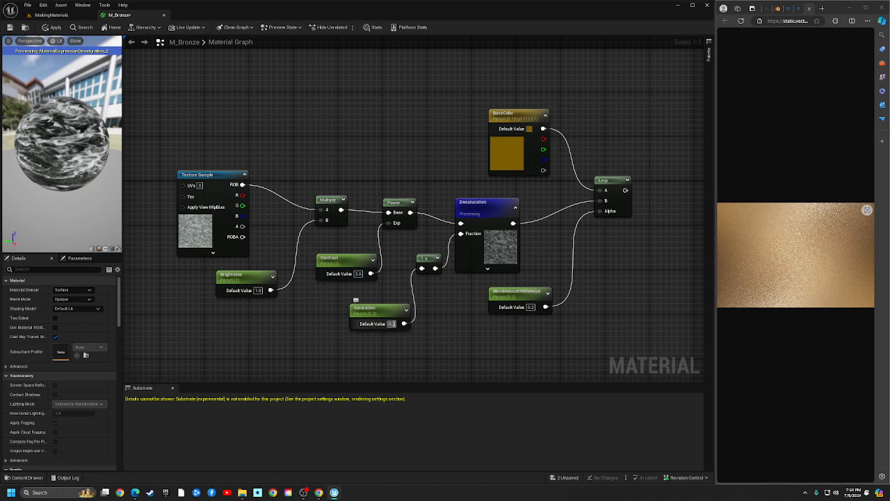
{"action": "type", "text": "1"}
{"action": "key", "text": "Return"}
Preview the Lerp node's blended result on the material sphere
{"action": "right_click", "coordinate": [608, 188]}
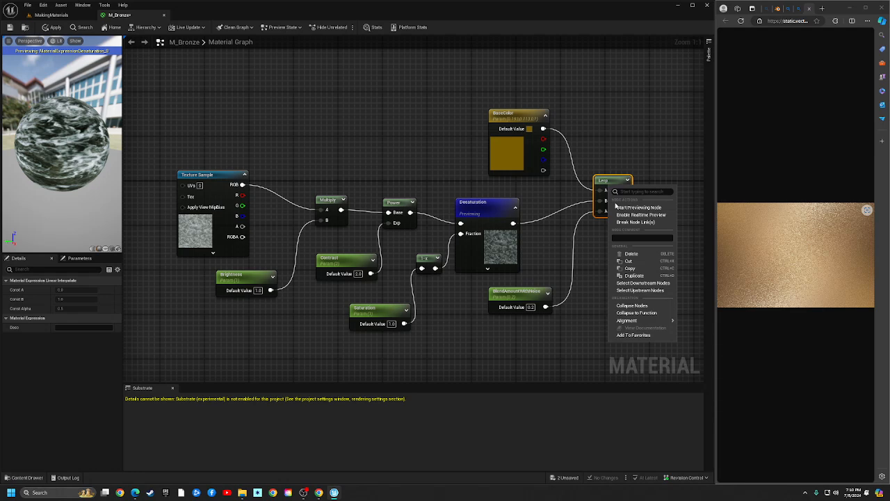
{"action": "left_click", "coordinate": [630, 207]}
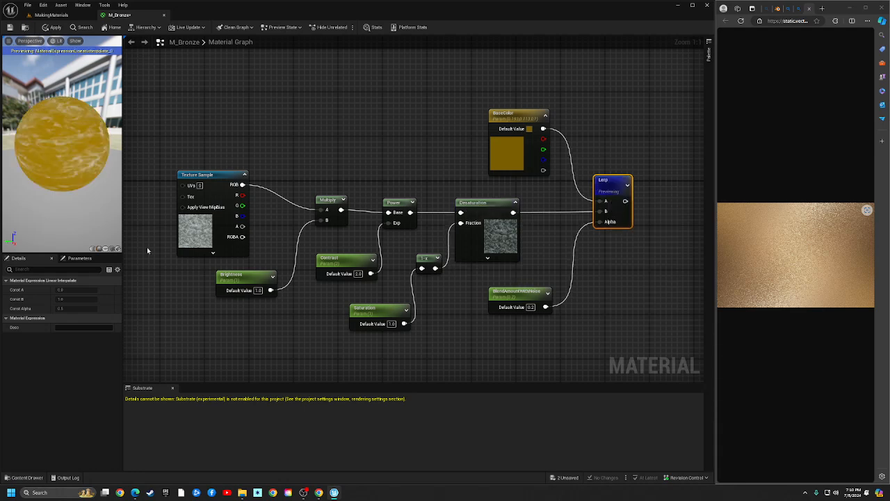
{"action": "right_click_drag", "start_coordinate": [282, 183], "coordinate": [311, 172]}
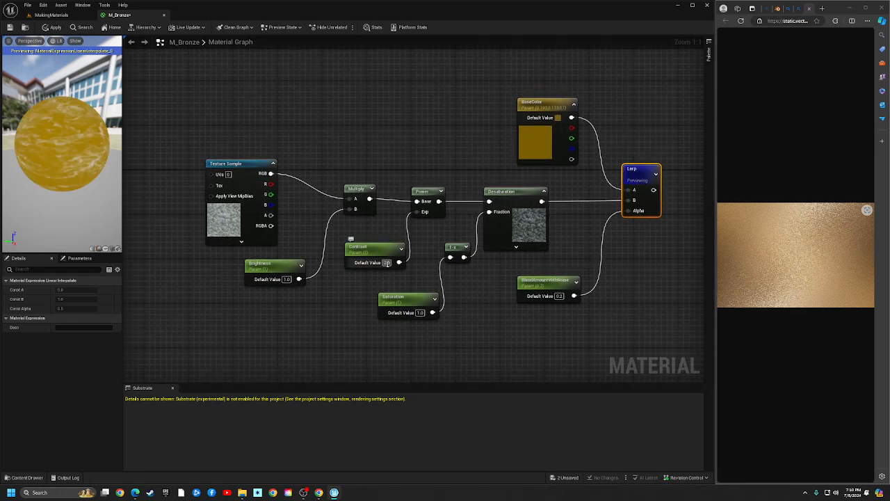
Test Contrast defaults of 3, 4 and 5 on the previewed blend, then return the default to 2
{"action": "type", "text": "3"}
{"action": "key", "text": "Return"}
{"action": "type", "text": "4"}
{"action": "key", "text": "Return"}
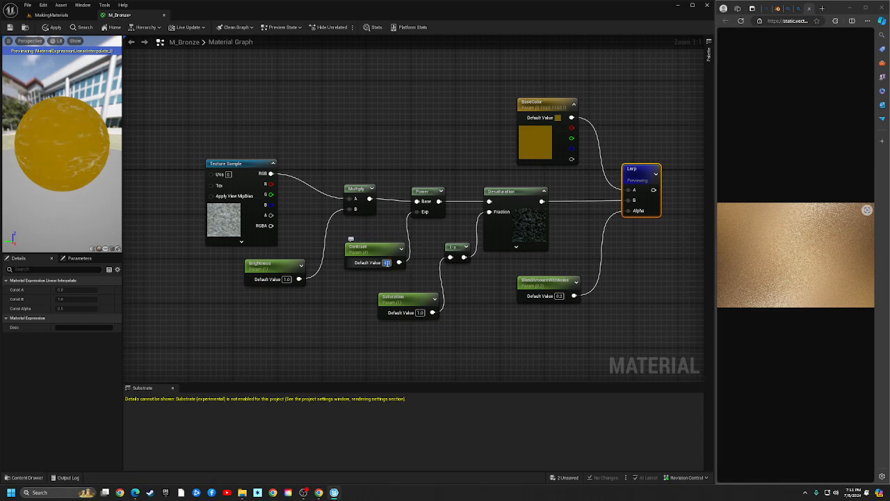
{"action": "type", "text": "5"}
{"action": "key", "text": "Return"}
{"action": "type", "text": "4"}
{"action": "key", "text": "Return"}
{"action": "type", "text": "3"}
{"action": "key", "text": "Return"}
{"action": "type", "text": "2"}
{"action": "key", "text": "Return"}
{"action": "type", "text": "2"}
{"action": "key", "text": "Return"}
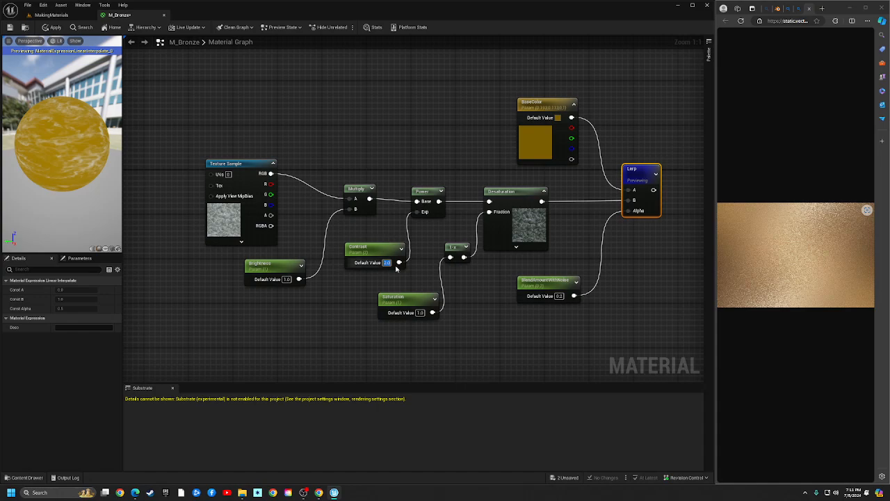
Move the BaseColor node higher to clear space above the Desaturation node
{"action": "right_click_drag", "start_coordinate": [516, 306], "coordinate": [431, 305]}
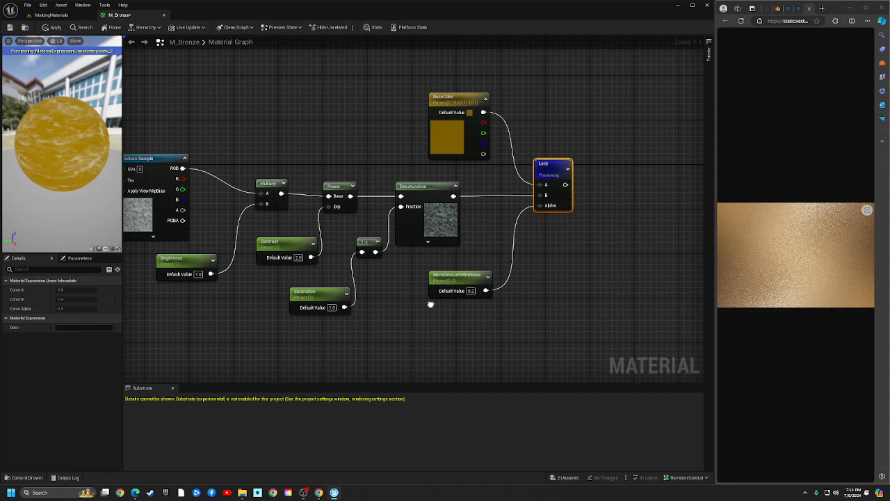
{"action": "left_click", "coordinate": [463, 275]}
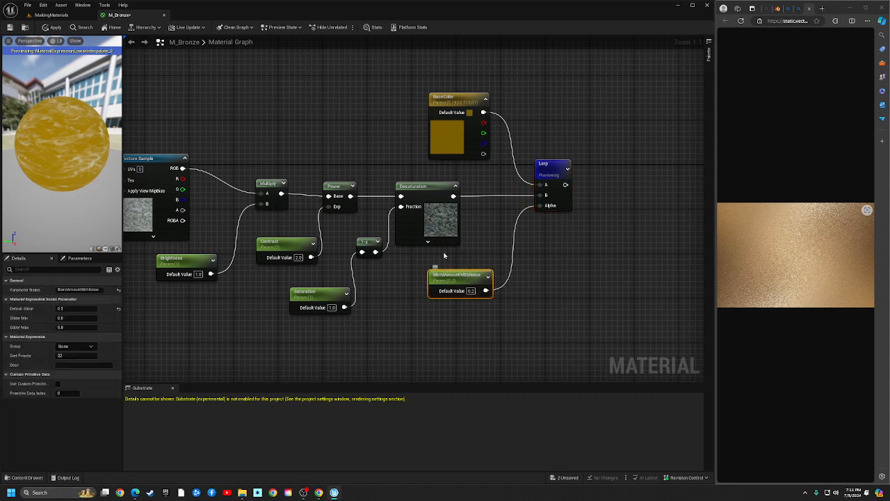
{"action": "left_click", "coordinate": [428, 195]}
{"action": "left_click_drag", "start_coordinate": [450, 99], "coordinate": [431, 66]}
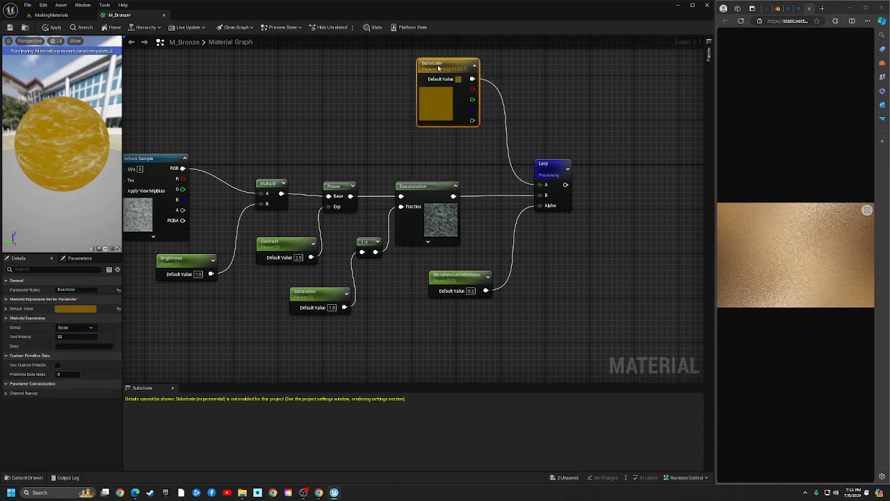
Delete the BlendAmountWithNoise parameter and reroute the Desaturation output from the Lerp's B input to its Alpha input
{"action": "left_click", "coordinate": [466, 276]}
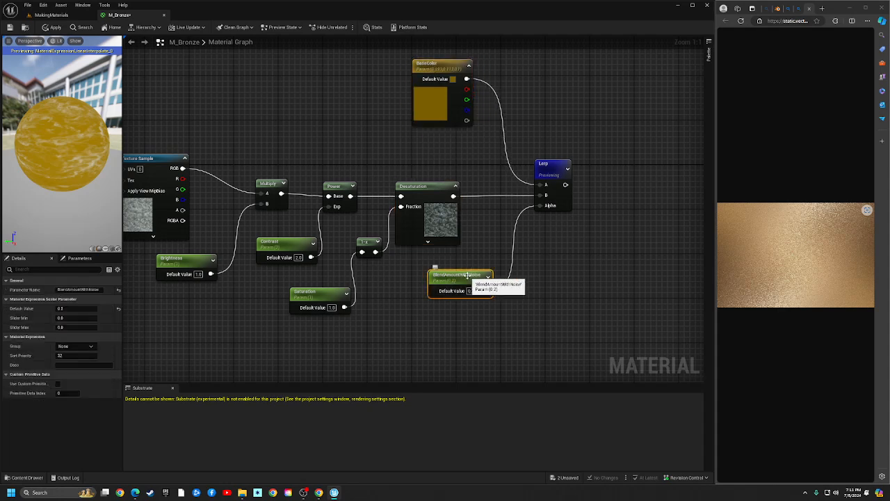
{"action": "key", "text": "Delete"}
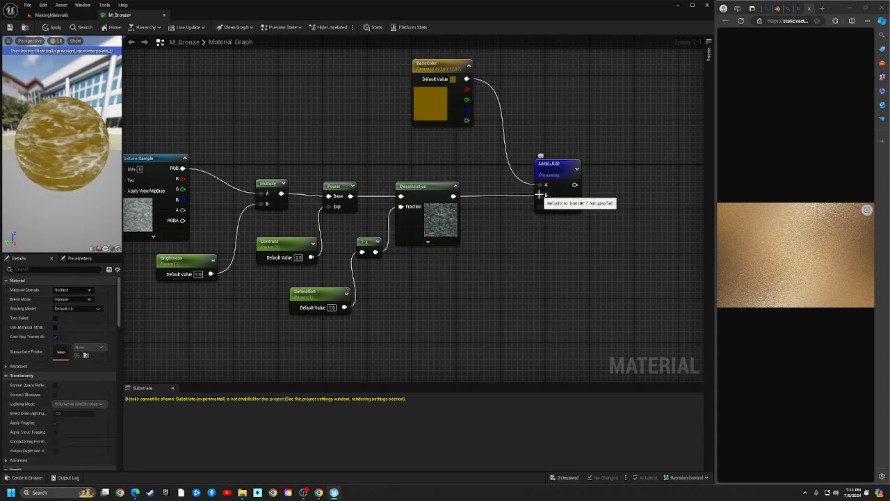
{"action": "left_click", "coordinate": [540, 196], "text": "alt"}
{"action": "left_click_drag", "start_coordinate": [454, 197], "coordinate": [542, 208]}
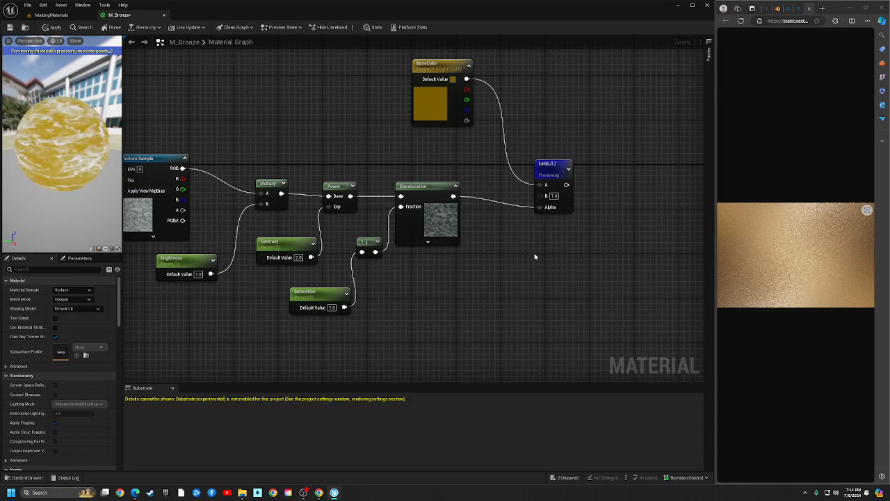
Add a vector parameter named BaseColor2 beneath the BaseColor node and connect it to the Lerp's B input
{"action": "right_click_drag", "start_coordinate": [537, 252], "coordinate": [569, 301]}
{"action": "left_click_drag", "start_coordinate": [477, 113], "coordinate": [459, 84]}
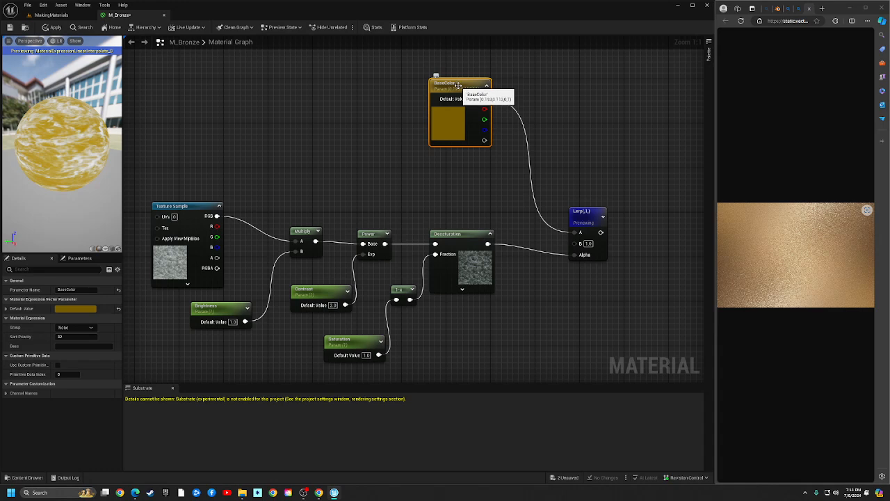
{"action": "left_click", "coordinate": [451, 184]}
{"action": "left_click_drag", "start_coordinate": [452, 183], "coordinate": [422, 160]}
{"action": "right_click", "coordinate": [432, 168]}
{"action": "left_click", "coordinate": [462, 188]}
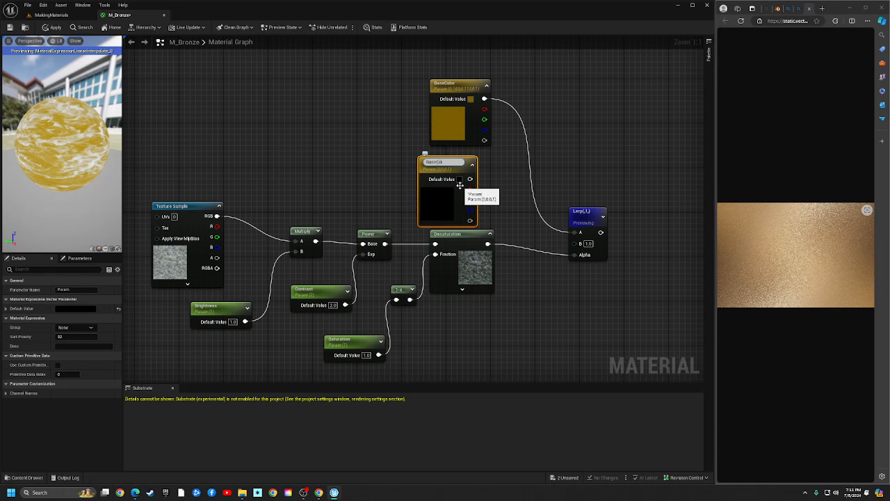
{"action": "type", "text": "BaseColor"}
{"action": "key", "text": "Return"}
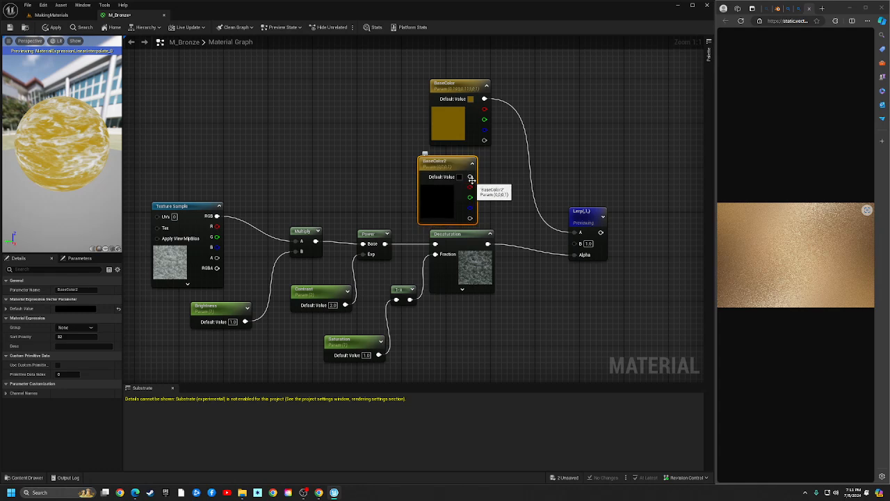
{"action": "left_click_drag", "start_coordinate": [470, 176], "coordinate": [580, 243]}
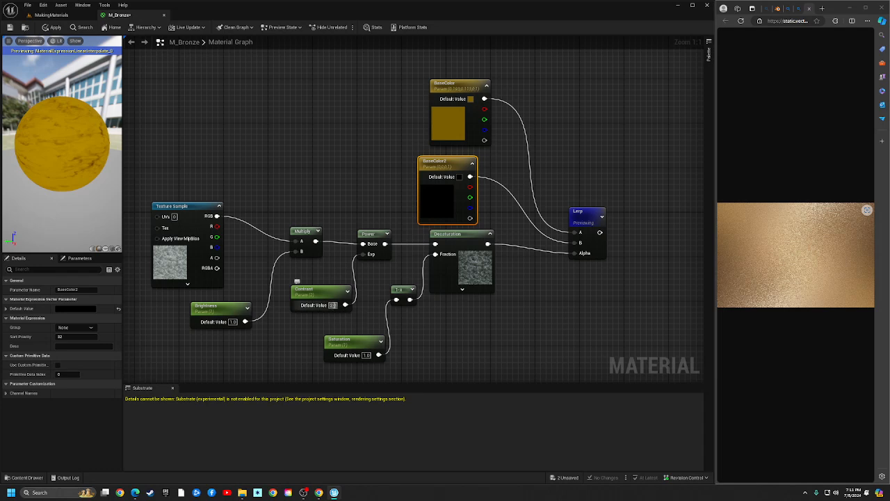
Set the Contrast parameter's default value to 1
{"action": "left_click", "coordinate": [334, 306]}
{"action": "type", "text": "1"}
{"action": "key", "text": "Return"}
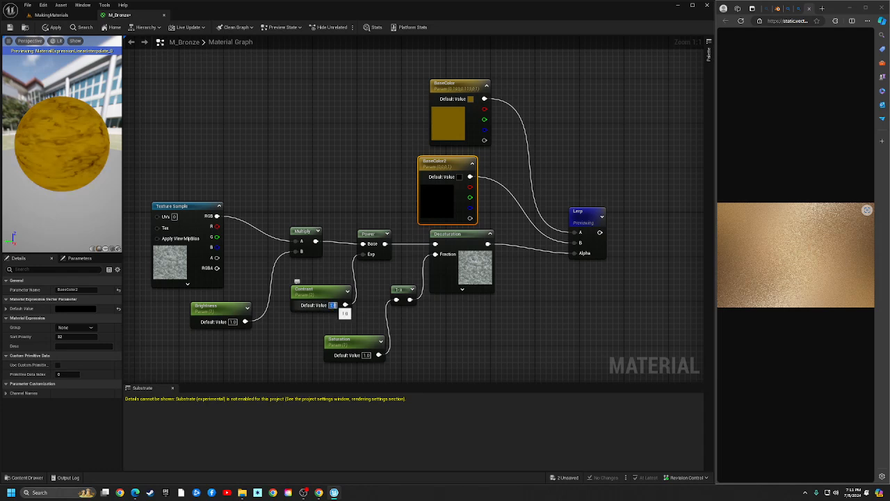
{"action": "double_click", "coordinate": [467, 213]}
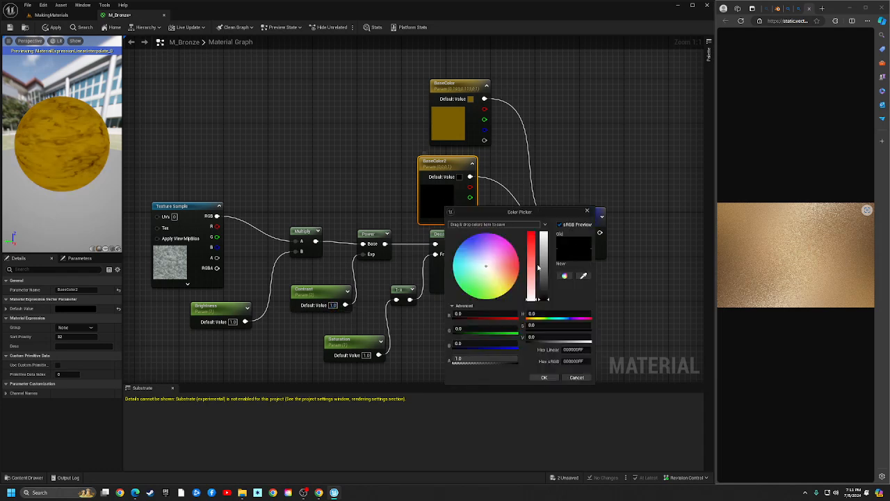
{"action": "mouse_move", "coordinate": [546, 287]}
{"action": "left_mouse_down"}
{"action": "mouse_move", "coordinate": [544, 233]}
{"action": "mouse_move", "coordinate": [543, 301]}
{"action": "left_mouse_up"}
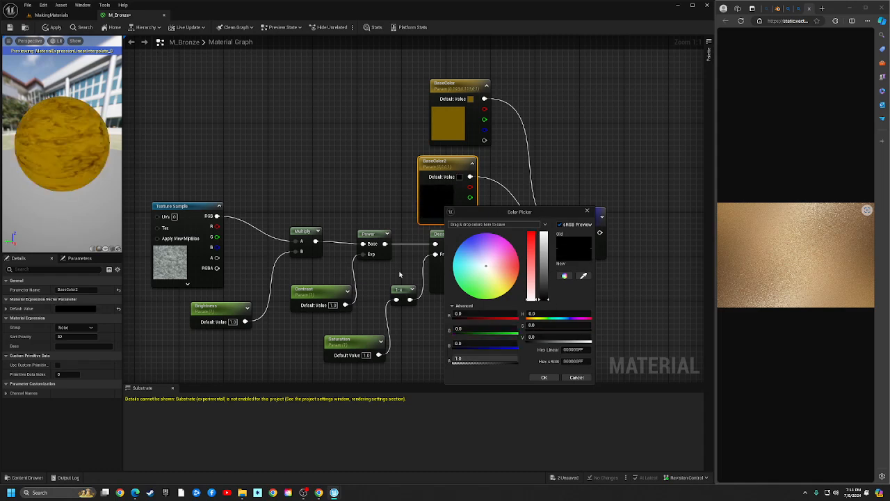
{"action": "left_click", "coordinate": [214, 162]}
Shift the Desaturation node slightly away from the Power and 1-x nodes to tidy the graph
{"action": "right_click_drag", "start_coordinate": [288, 192], "coordinate": [249, 185]}
{"action": "left_click_drag", "start_coordinate": [411, 241], "coordinate": [422, 253]}
{"action": "right_click_drag", "start_coordinate": [574, 284], "coordinate": [592, 273]}
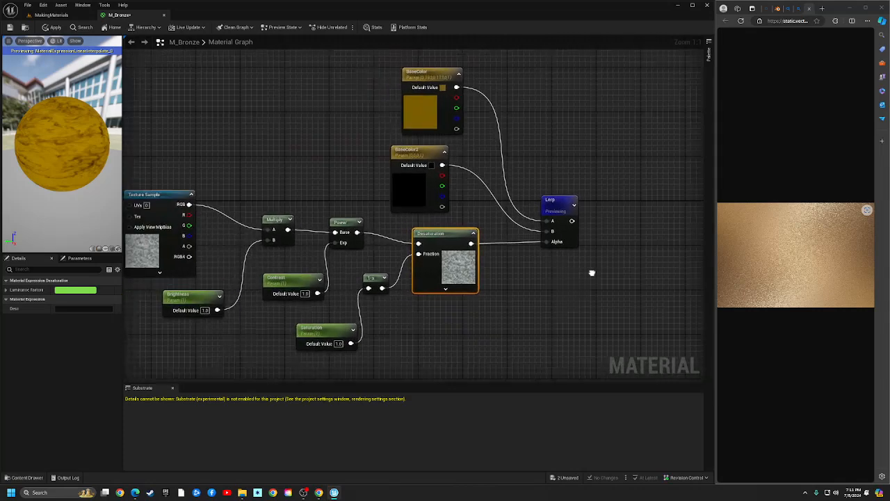
{"action": "right_click_drag", "start_coordinate": [261, 193], "coordinate": [372, 195]}
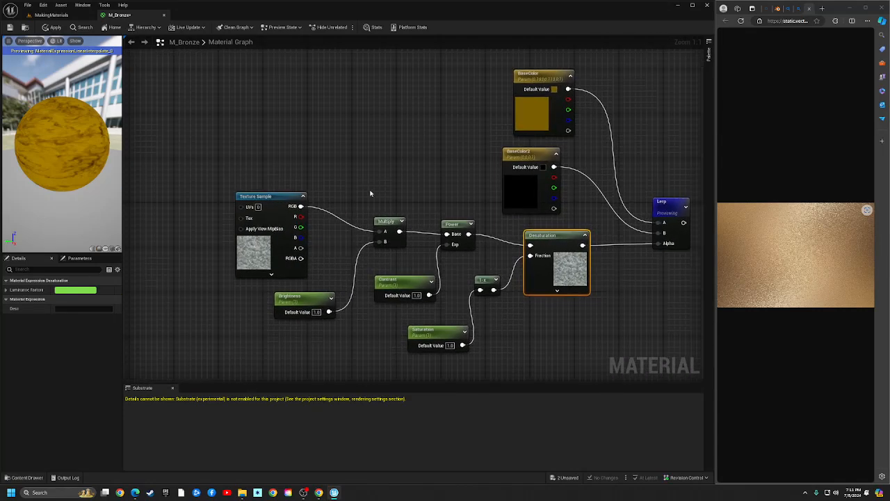
Switch the material preview mesh to a cube and inspect the blended colour pattern on its faces
{"action": "left_click", "coordinate": [106, 248]}
{"action": "scroll", "coordinate": [51, 134], "scroll_direction": "up", "scroll_amount": 5}
{"action": "scroll", "coordinate": [54, 134], "scroll_direction": "down", "scroll_amount": 2}
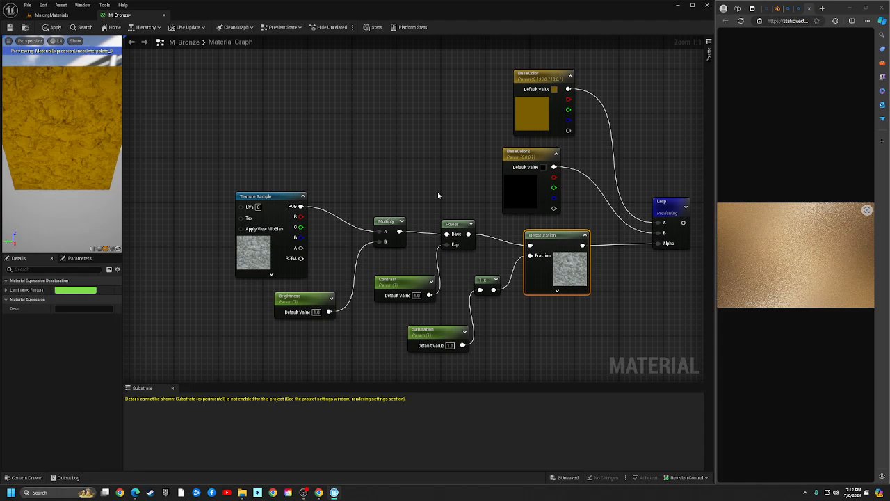
{"action": "scroll", "coordinate": [438, 195], "scroll_direction": "down", "scroll_amount": 4}
{"action": "scroll", "coordinate": [55, 135], "scroll_direction": "down", "scroll_amount": 2}
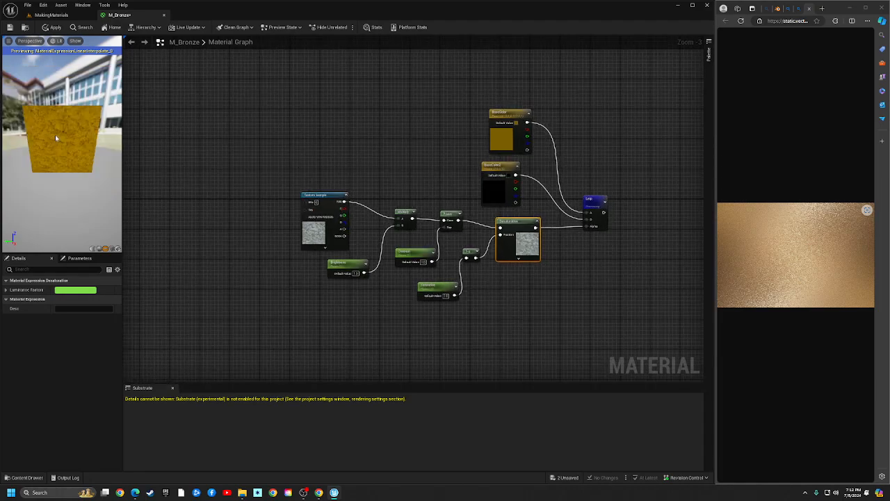
{"action": "scroll", "coordinate": [55, 134], "scroll_direction": "up", "scroll_amount": 3}
{"action": "scroll", "coordinate": [55, 134], "scroll_direction": "down", "scroll_amount": 1}
Connect the Lerp output to M_Bronze's Base Color input and stop previewing the Lerp node
{"action": "right_click_drag", "start_coordinate": [595, 148], "coordinate": [353, 147]}
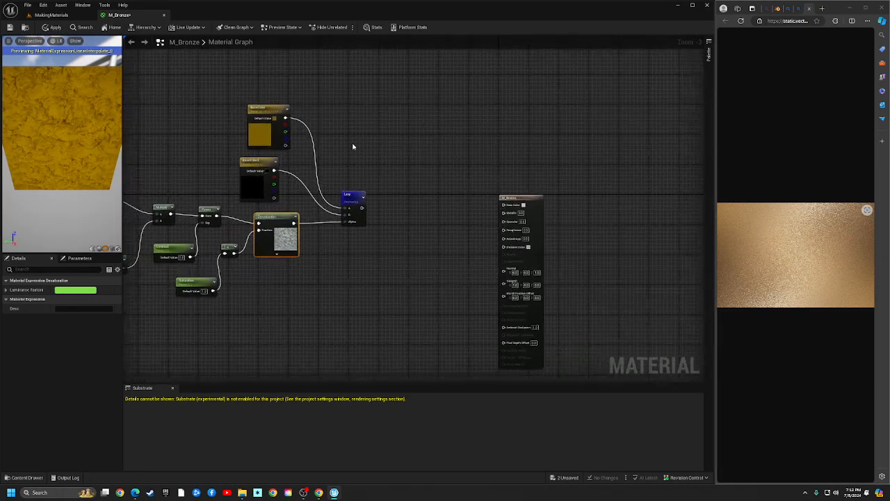
{"action": "scroll", "coordinate": [362, 174], "scroll_direction": "up", "scroll_amount": 3}
{"action": "right_click_drag", "start_coordinate": [373, 207], "coordinate": [368, 176]}
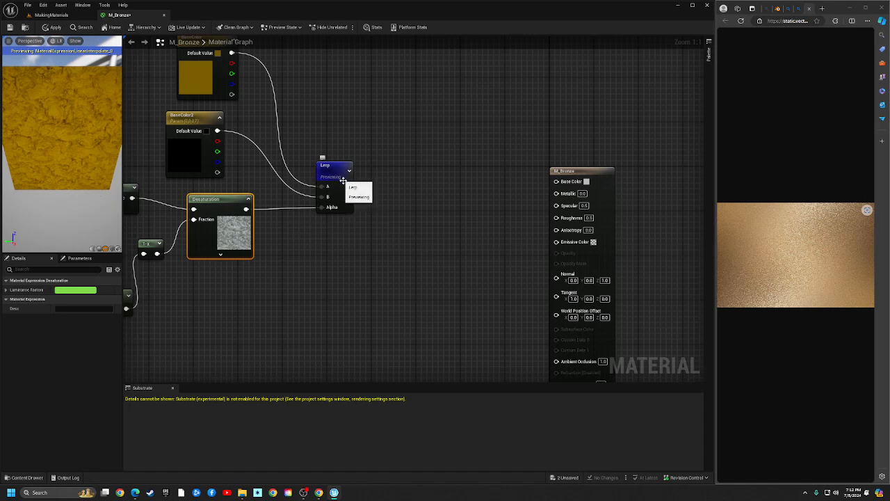
{"action": "left_click_drag", "start_coordinate": [348, 186], "coordinate": [556, 182]}
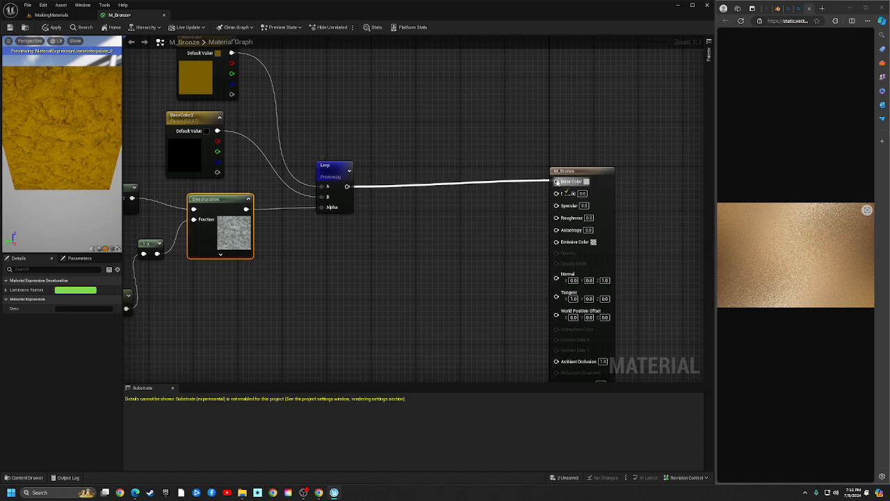
{"action": "left_click", "coordinate": [335, 171]}
{"action": "right_click", "coordinate": [333, 175]}
{"action": "left_click", "coordinate": [361, 196]}
{"action": "scroll", "coordinate": [313, 232], "scroll_direction": "down", "scroll_amount": 1}
{"action": "scroll", "coordinate": [542, 235], "scroll_direction": "down", "scroll_amount": 2}
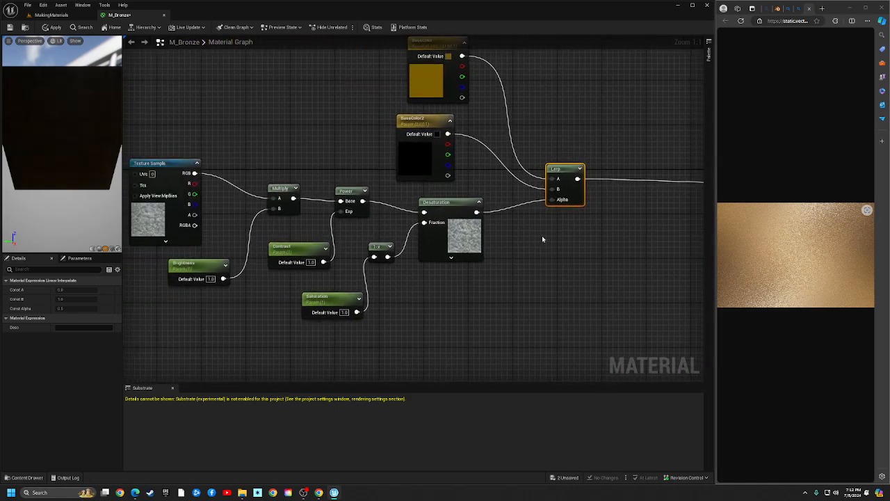
Move the BaseColor node slightly to align it above the BaseColor2 node
{"action": "right_click_drag", "start_coordinate": [541, 235], "coordinate": [286, 224]}
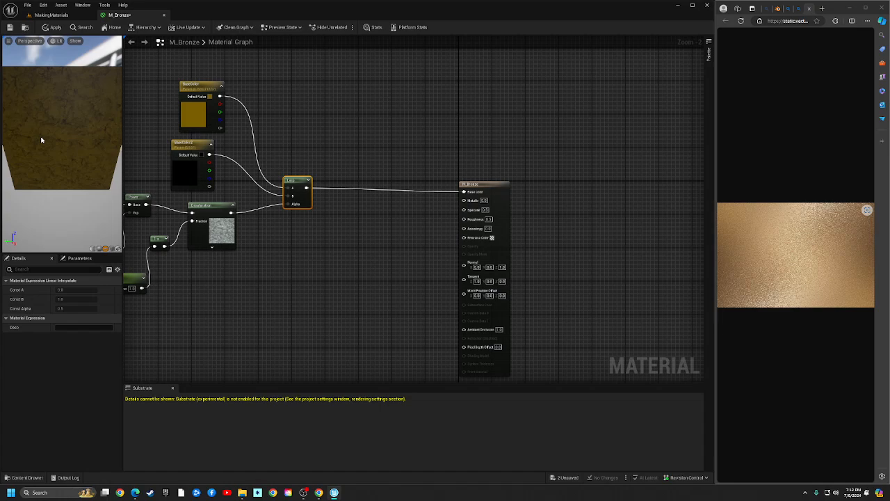
{"action": "right_click_drag", "start_coordinate": [217, 299], "coordinate": [446, 263]}
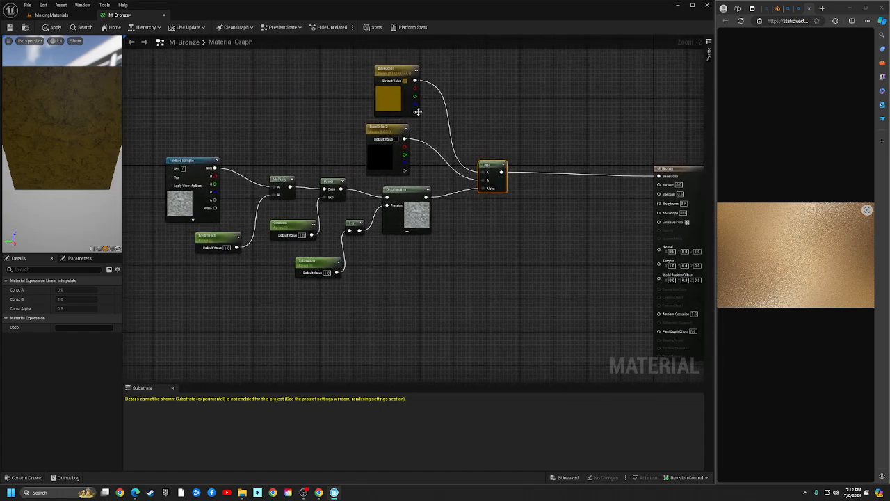
{"action": "left_click_drag", "start_coordinate": [400, 75], "coordinate": [385, 75]}
Add a second Texture Sample node beneath the noise mask's Texture Sample, aligned with it
{"action": "right_click_drag", "start_coordinate": [422, 270], "coordinate": [457, 130]}
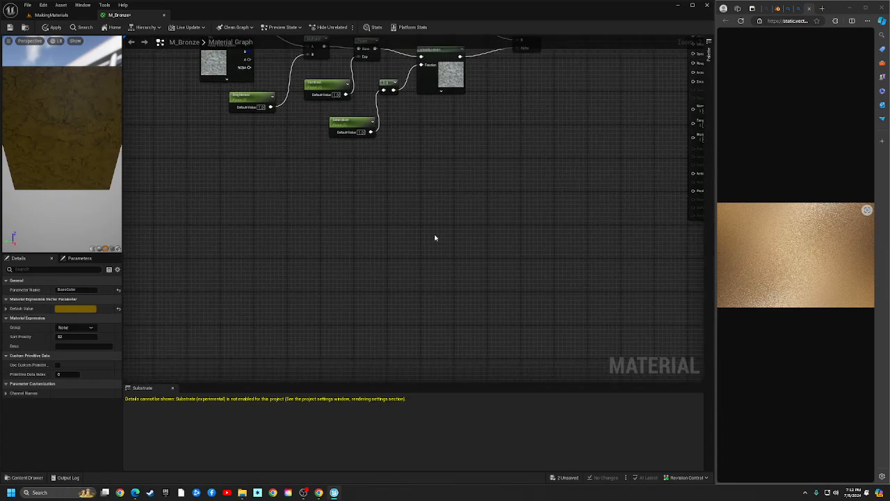
{"action": "scroll", "coordinate": [435, 236], "scroll_direction": "down", "scroll_amount": 2}
{"action": "right_click_drag", "start_coordinate": [411, 231], "coordinate": [444, 226]}
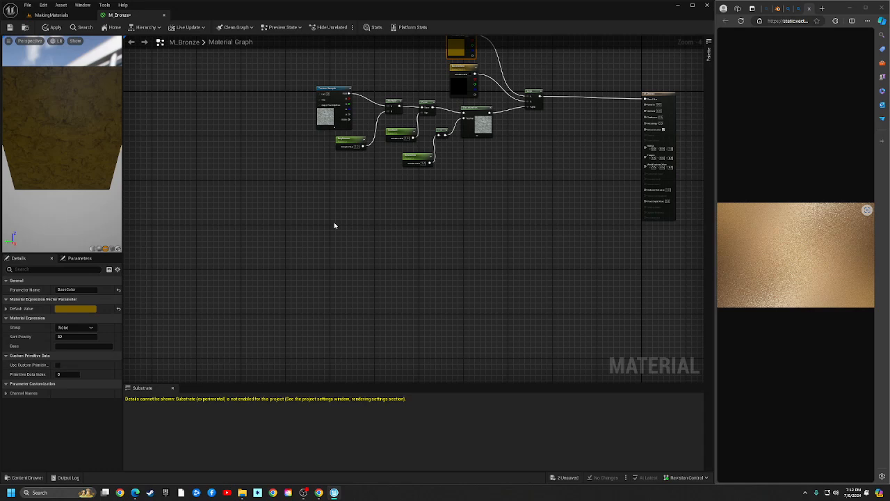
{"action": "key", "text": "t"}
{"action": "left_click", "coordinate": [317, 220]}
{"action": "left_click_drag", "start_coordinate": [336, 223], "coordinate": [339, 197]}
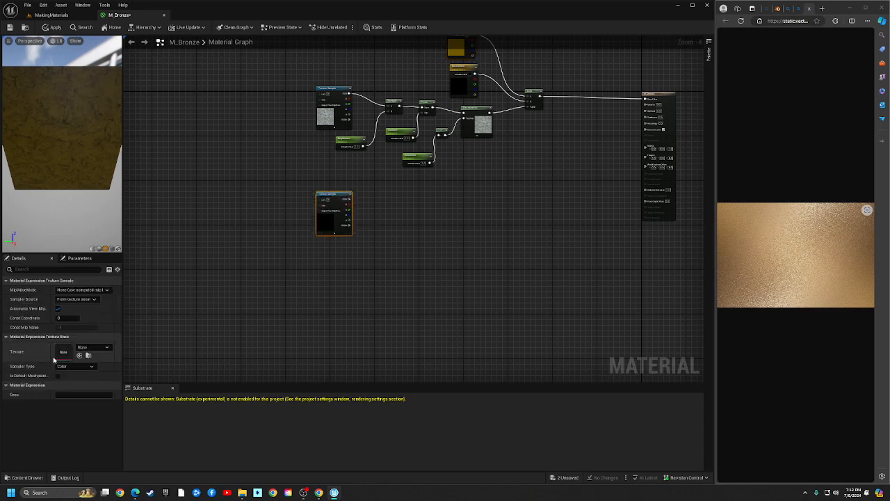
Search the textures for noise and assign the Micro Noise N normal texture to the new Texture Sample
{"action": "left_click", "coordinate": [99, 347]}
{"action": "type", "text": "n"}
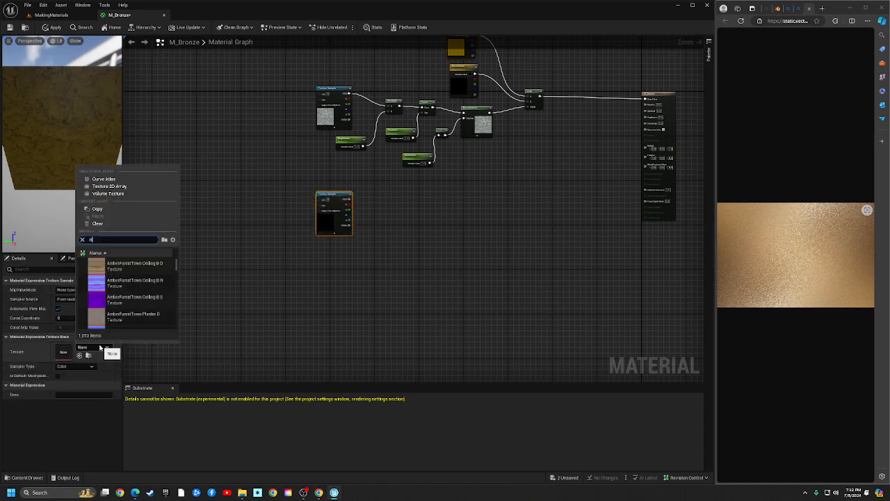
{"action": "type", "text": "oise"}
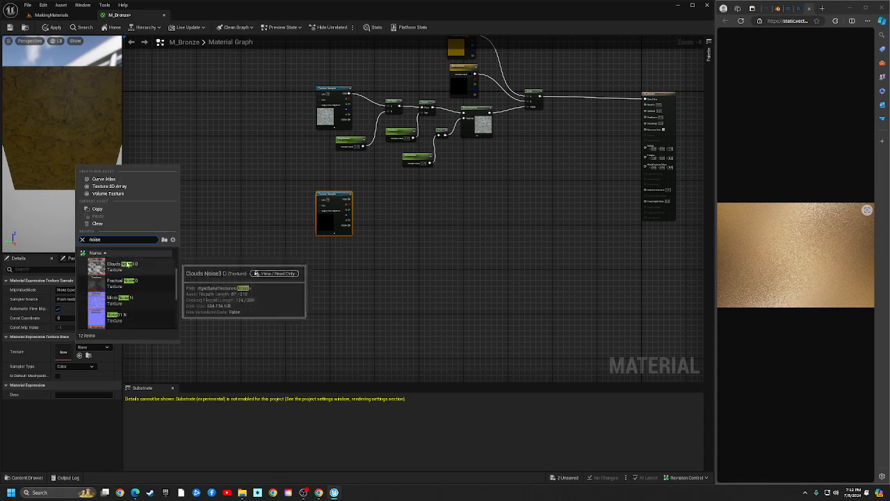
{"action": "left_click", "coordinate": [124, 282]}
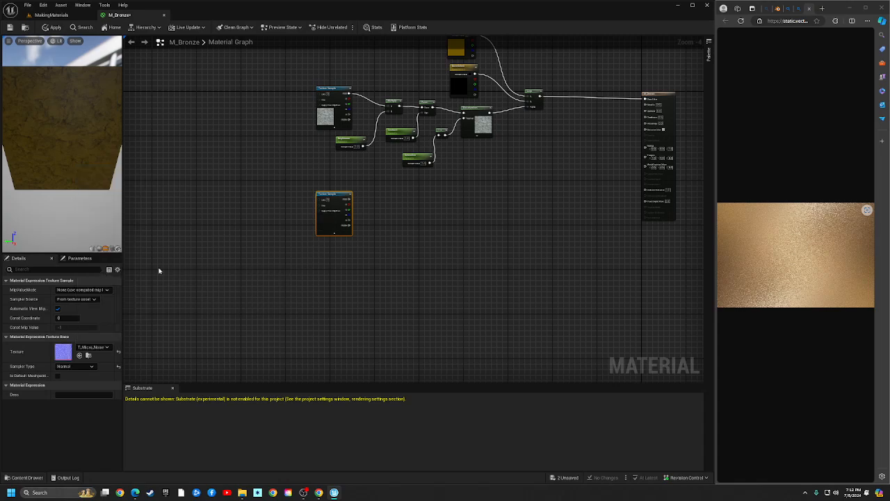
Try the Micro Noise sample's RGB output in M_Bronze's Normal input, inspect the cube preview, and disconnect it
{"action": "scroll", "coordinate": [400, 245], "scroll_direction": "up", "scroll_amount": 4}
{"action": "scroll", "coordinate": [400, 245], "scroll_direction": "down", "scroll_amount": 3}
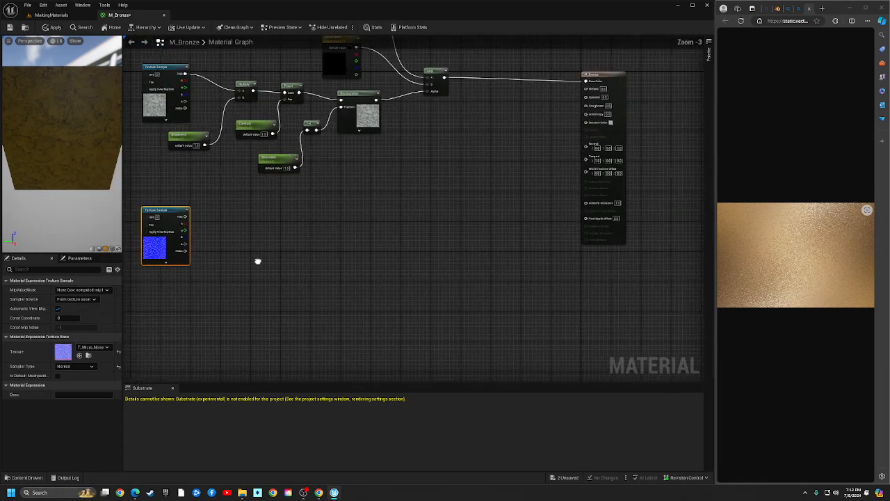
{"action": "left_click_drag", "start_coordinate": [166, 218], "coordinate": [568, 152]}
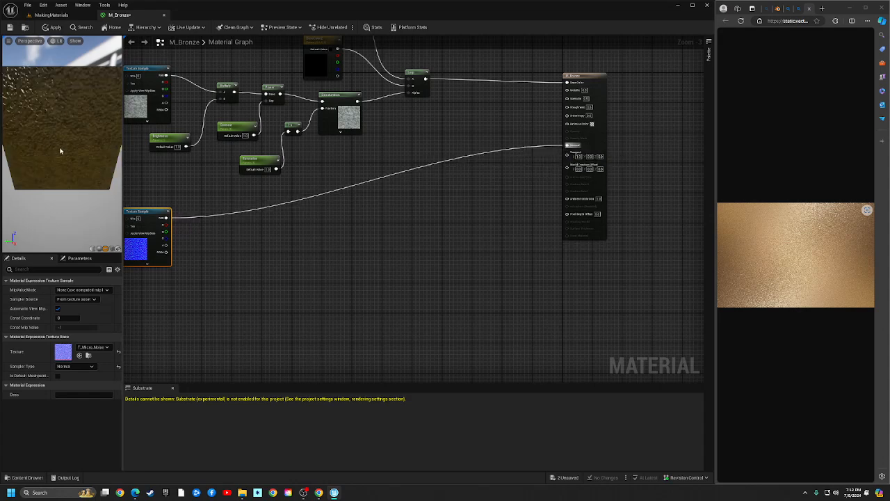
{"action": "scroll", "coordinate": [62, 139], "scroll_direction": "up", "scroll_amount": 2}
{"action": "scroll", "coordinate": [62, 140], "scroll_direction": "down", "scroll_amount": 3}
{"action": "scroll", "coordinate": [62, 139], "scroll_direction": "up", "scroll_amount": 3}
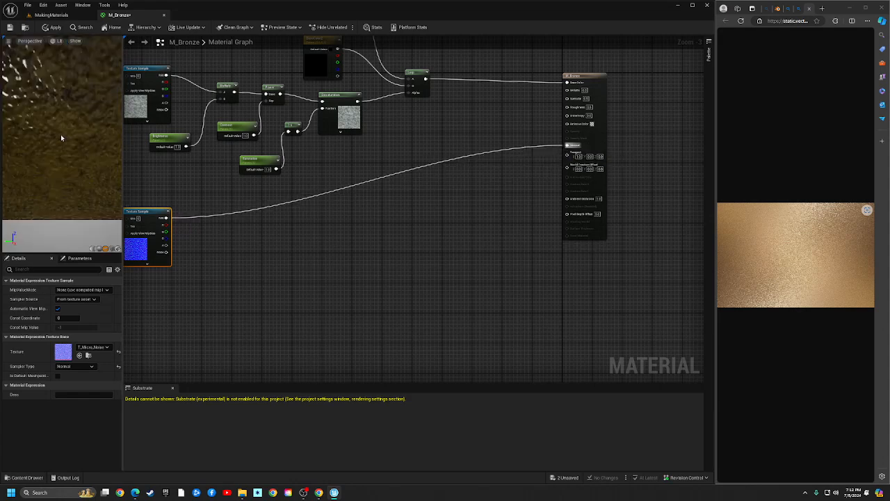
{"action": "scroll", "coordinate": [60, 134], "scroll_direction": "down", "scroll_amount": 3}
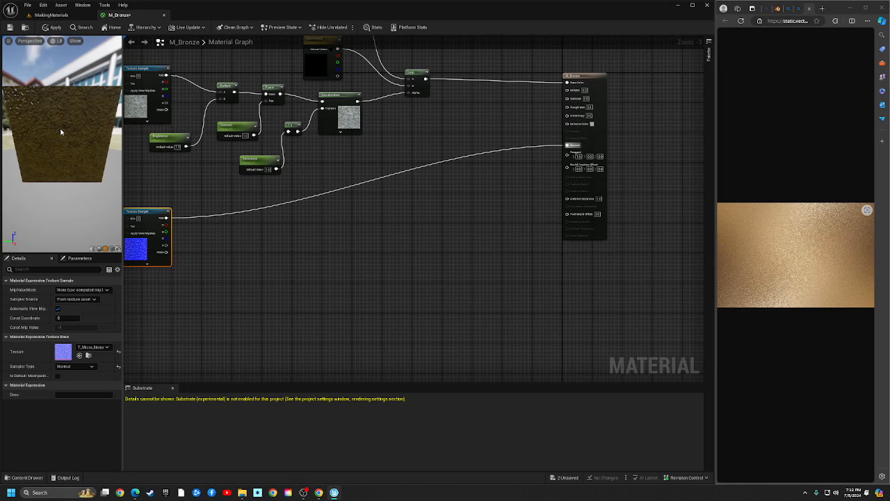
{"action": "left_click", "coordinate": [568, 146], "text": "alt"}
Add a FlattenNormal node beside the Micro Noise Texture Sample and connect the sample's RGB output to its Normal input
{"action": "right_click_drag", "start_coordinate": [368, 180], "coordinate": [322, 209]}
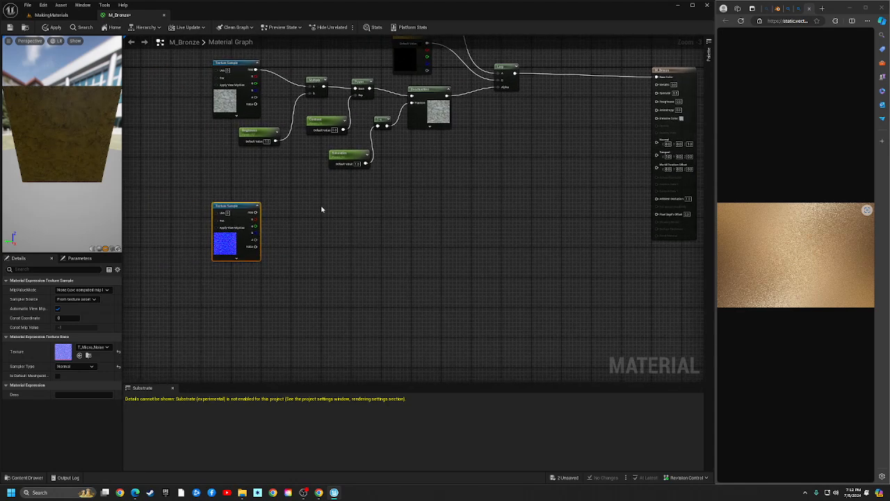
{"action": "right_click", "coordinate": [322, 210]}
{"action": "type", "text": "fal"}
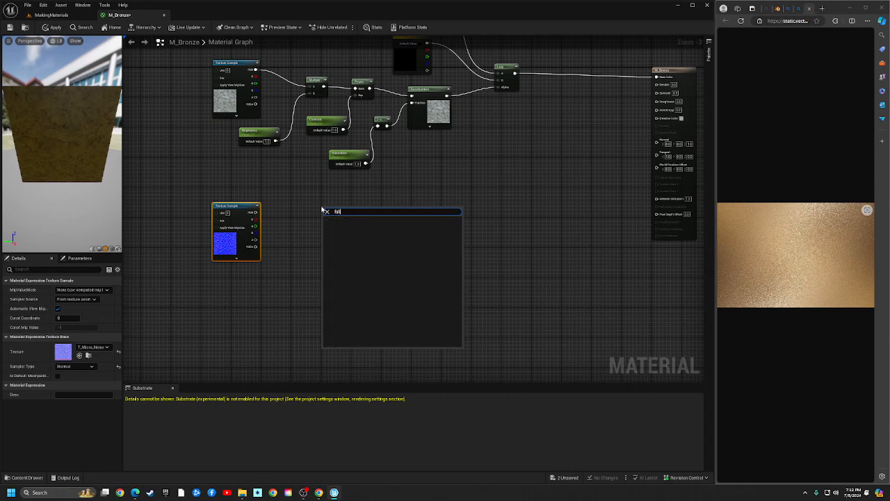
{"action": "key", "text": "BackSpace"}
{"action": "key", "text": "BackSpace"}
{"action": "key", "text": "BackSpace"}
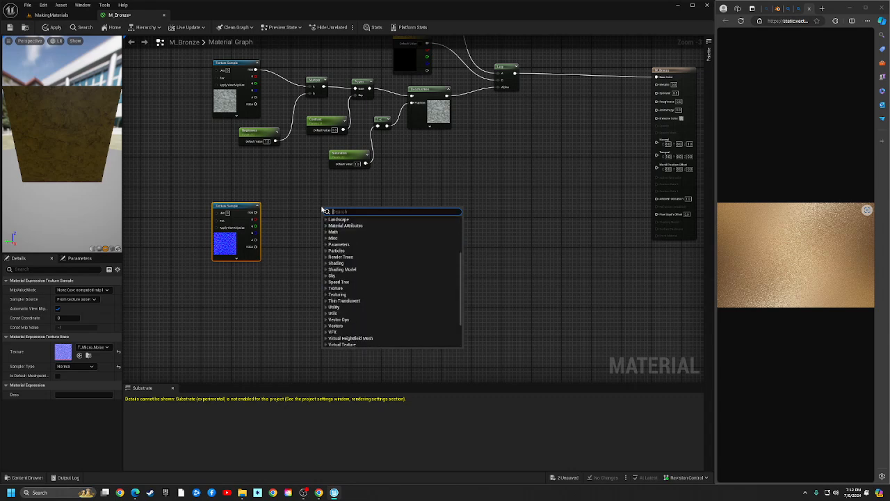
{"action": "type", "text": "normal"}
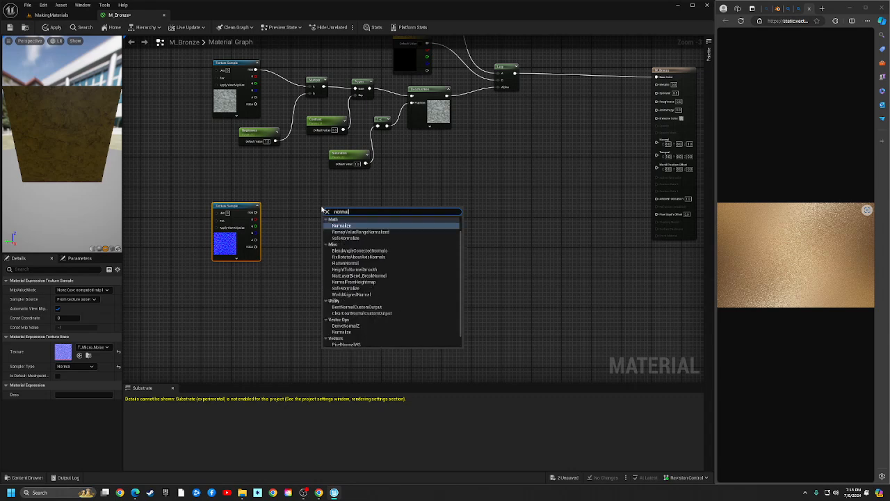
{"action": "key", "text": "Down"}
{"action": "key", "text": "Down"}
{"action": "key", "text": "Down"}
{"action": "key", "text": "Down"}
{"action": "key", "text": "Down"}
{"action": "key", "text": "Down"}
{"action": "key", "text": "Down"}
{"action": "key", "text": "Down"}
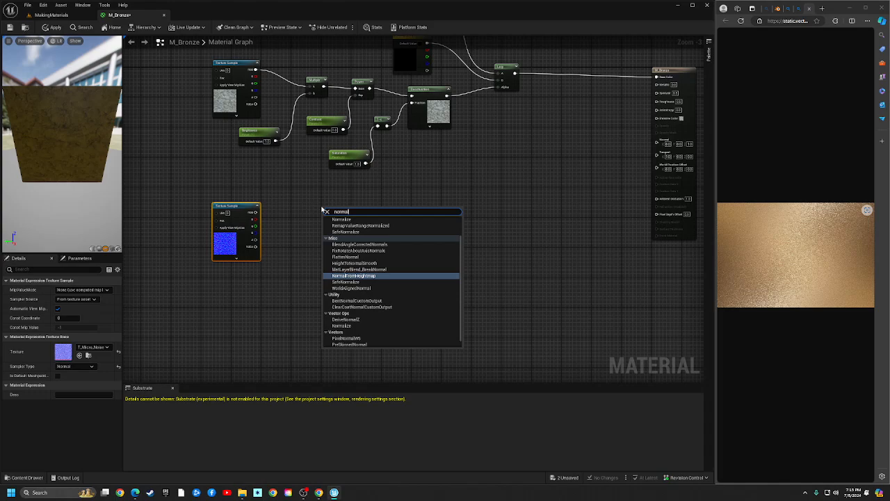
{"action": "key", "text": "Down"}
{"action": "key", "text": "Down"}
{"action": "key", "text": "Up"}
{"action": "key", "text": "Up"}
{"action": "key", "text": "Up"}
{"action": "key", "text": "Up"}
{"action": "key", "text": "Up"}
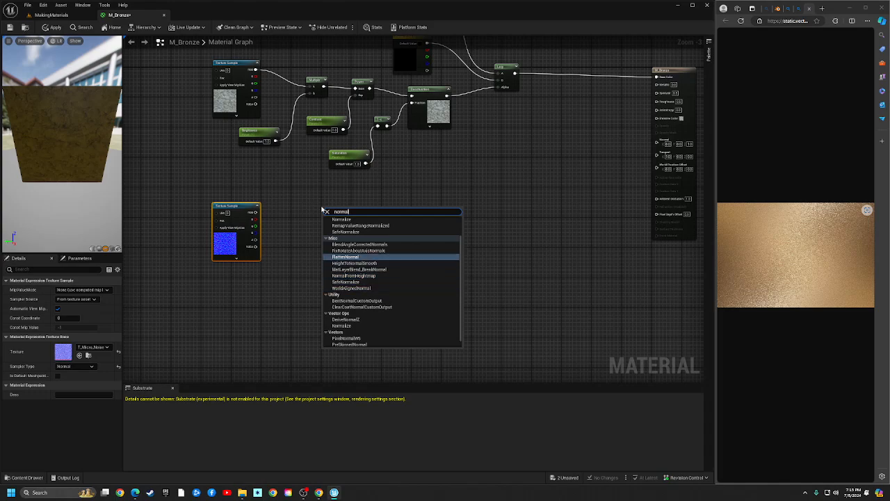
{"action": "key", "text": "Return"}
{"action": "scroll", "coordinate": [282, 212], "scroll_direction": "up", "scroll_amount": 4}
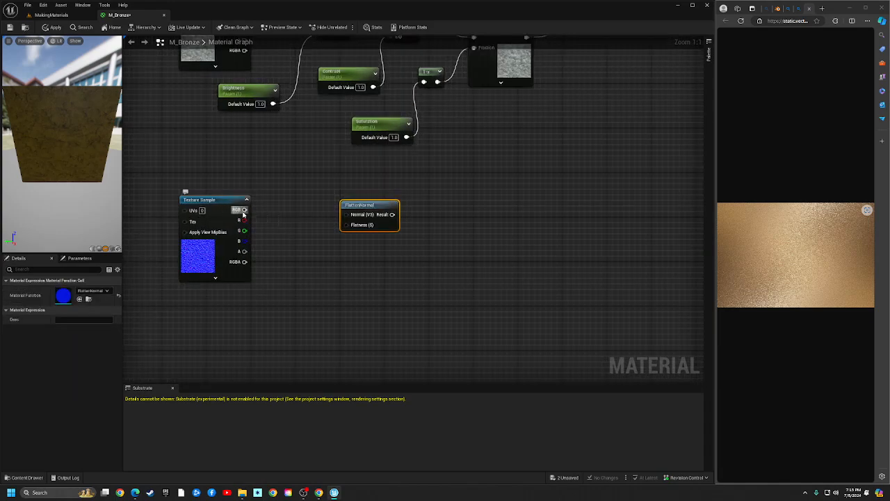
{"action": "left_click_drag", "start_coordinate": [244, 210], "coordinate": [348, 215]}
Add a 1-x node below FlattenNormal and connect its output to the Flatness input
{"action": "right_click_drag", "start_coordinate": [407, 225], "coordinate": [418, 243]}
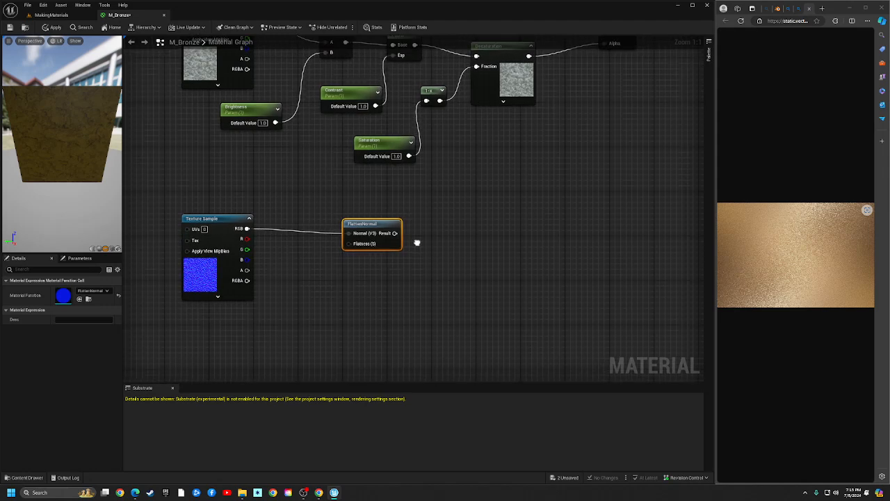
{"action": "right_click", "coordinate": [330, 266]}
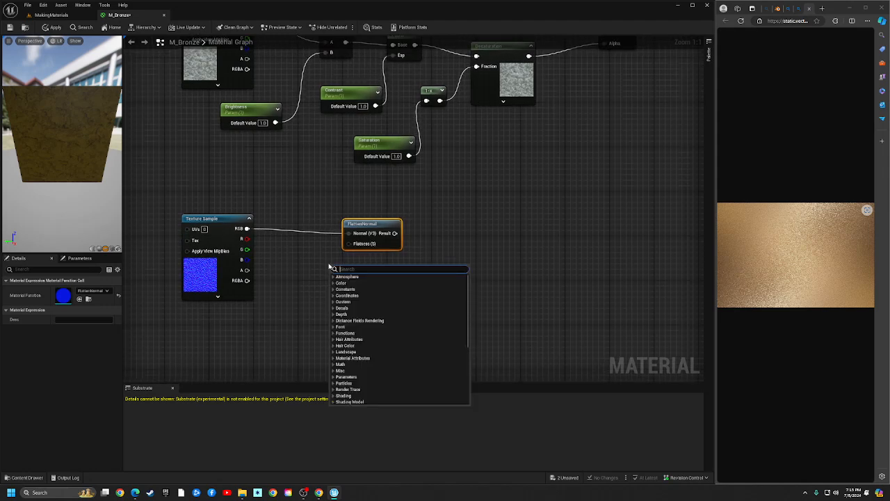
{"action": "type", "text": "1"}
{"action": "key", "text": "Return"}
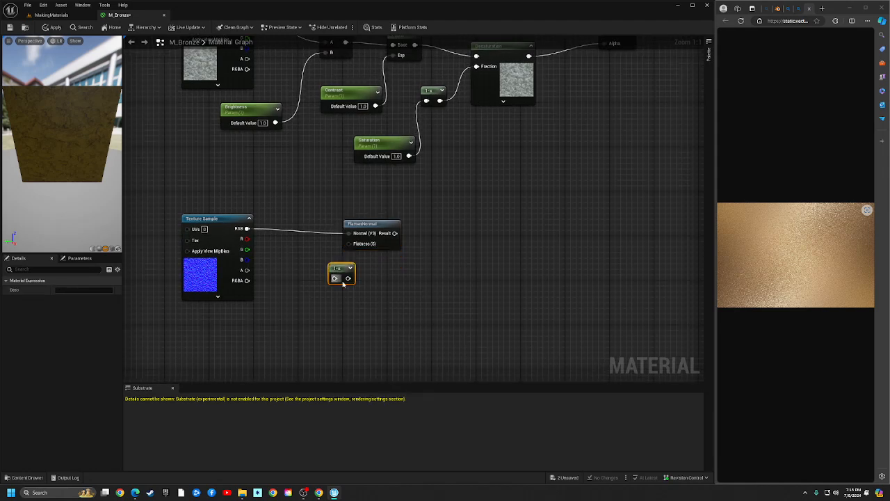
{"action": "left_click_drag", "start_coordinate": [348, 279], "coordinate": [318, 248]}
Add a constant below the 1-x node, convert it to a scalar parameter, and name it NormalIntensity
{"action": "left_click", "coordinate": [291, 325]}
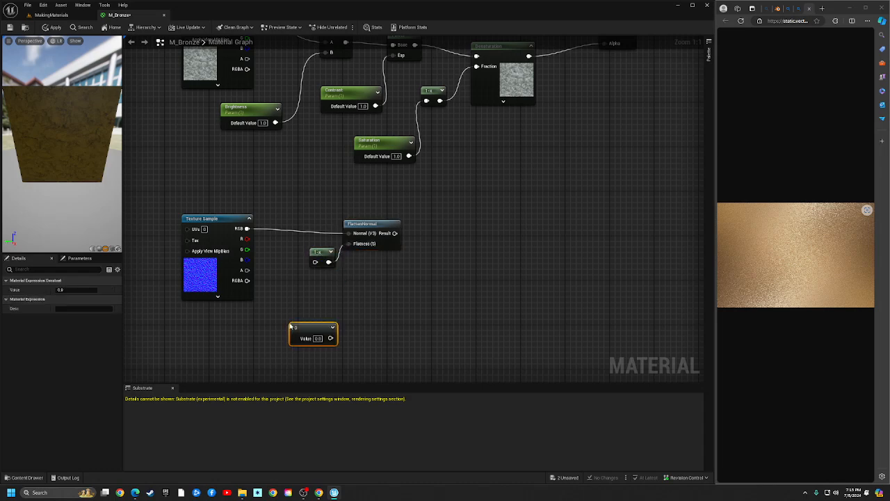
{"action": "right_click", "coordinate": [301, 327]}
{"action": "left_click", "coordinate": [330, 183]}
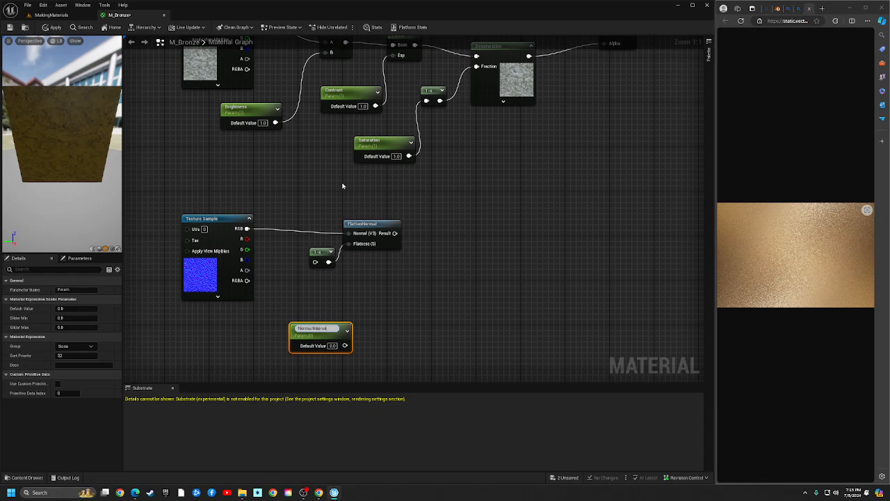
{"action": "type", "text": "NormalIntensity"}
{"action": "key", "text": "Return"}
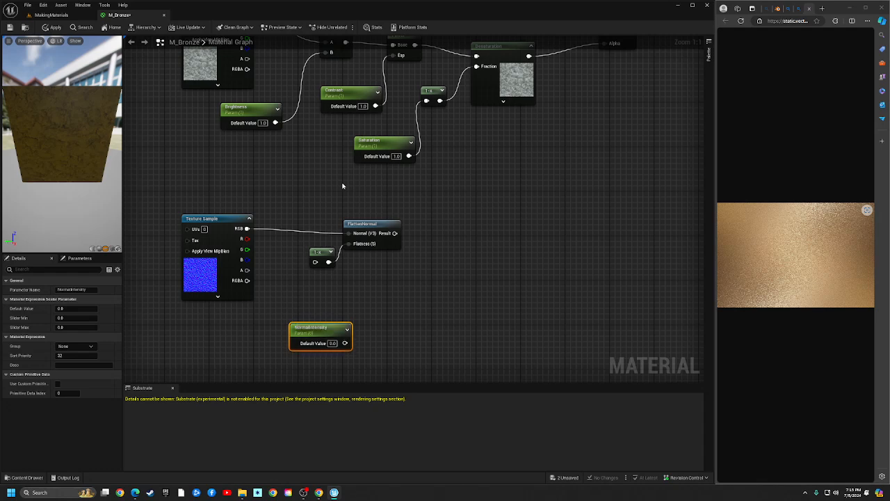
Set NormalIntensity's default value to 1, connect it to the 1-x input, and place it nearer the 1-x node
{"action": "left_click", "coordinate": [333, 343]}
{"action": "type", "text": "1"}
{"action": "key", "text": "Return"}
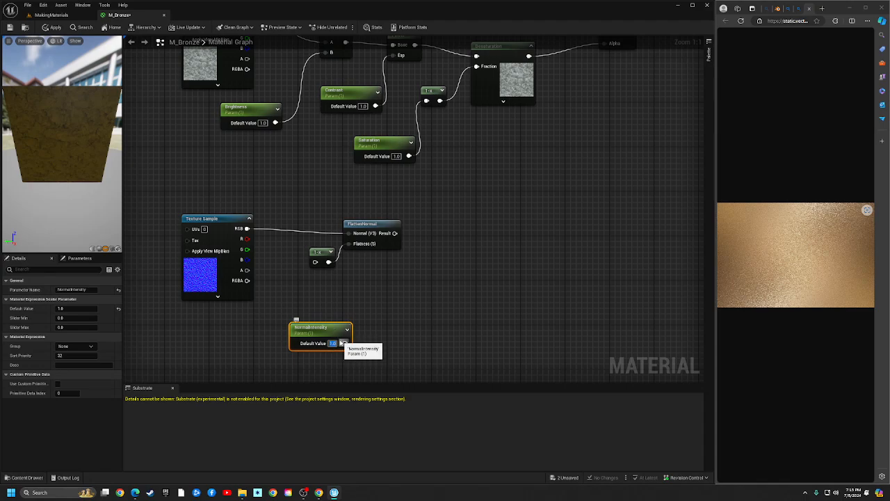
{"action": "left_click_drag", "start_coordinate": [345, 343], "coordinate": [315, 262]}
{"action": "left_click_drag", "start_coordinate": [310, 327], "coordinate": [268, 313]}
Connect the FlattenNormal Result output to M_Bronze's Normal input
{"action": "right_click_drag", "start_coordinate": [405, 288], "coordinate": [333, 279]}
{"action": "scroll", "coordinate": [332, 279], "scroll_direction": "down", "scroll_amount": 3}
{"action": "scroll", "coordinate": [299, 271], "scroll_direction": "up", "scroll_amount": 1}
{"action": "right_click_drag", "start_coordinate": [278, 265], "coordinate": [254, 264]}
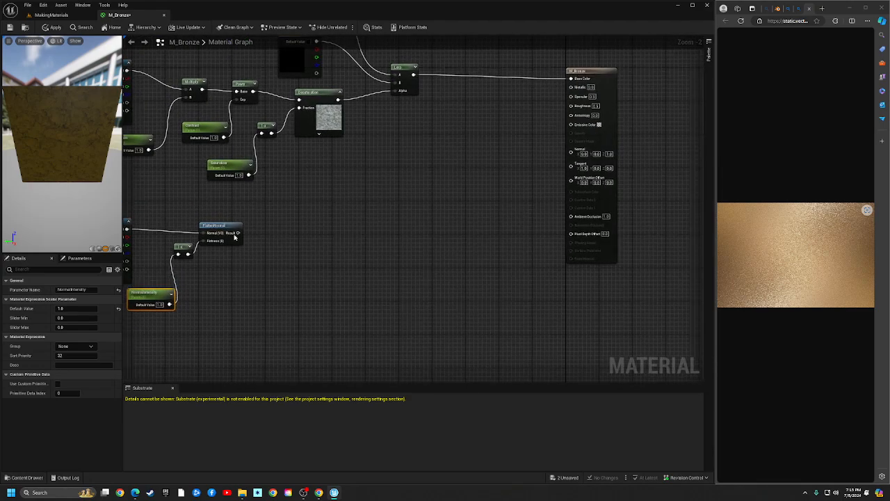
{"action": "left_click_drag", "start_coordinate": [236, 234], "coordinate": [572, 153]}
Try other NormalIntensity default values, including 0.4, inspect the cube preview up close, and restore the value to 1
{"action": "right_click_drag", "start_coordinate": [379, 150], "coordinate": [544, 189]}
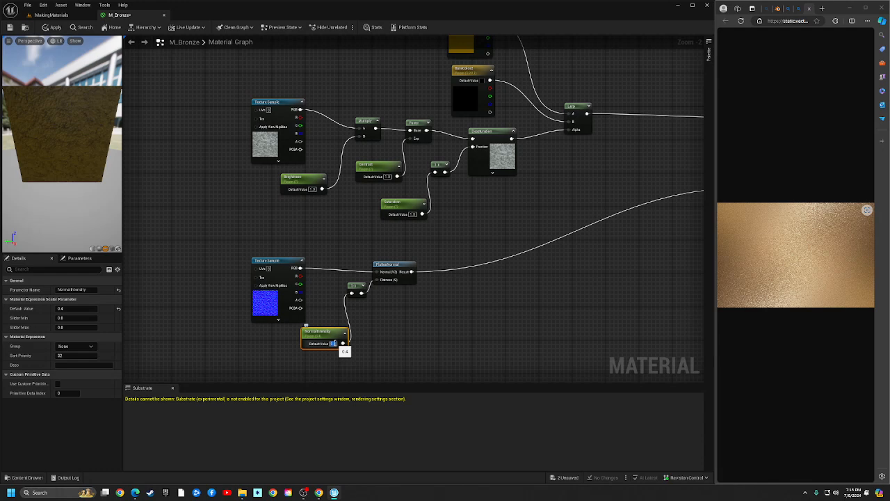
{"action": "type", "text": "4"}
{"action": "key", "text": "Return"}
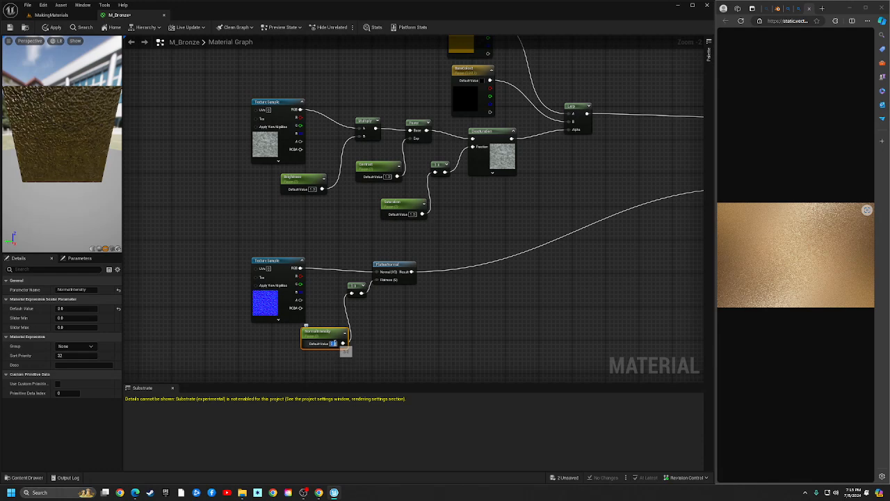
{"action": "left_click", "coordinate": [333, 343]}
{"action": "type", "text": "1"}
{"action": "key", "text": "Return"}
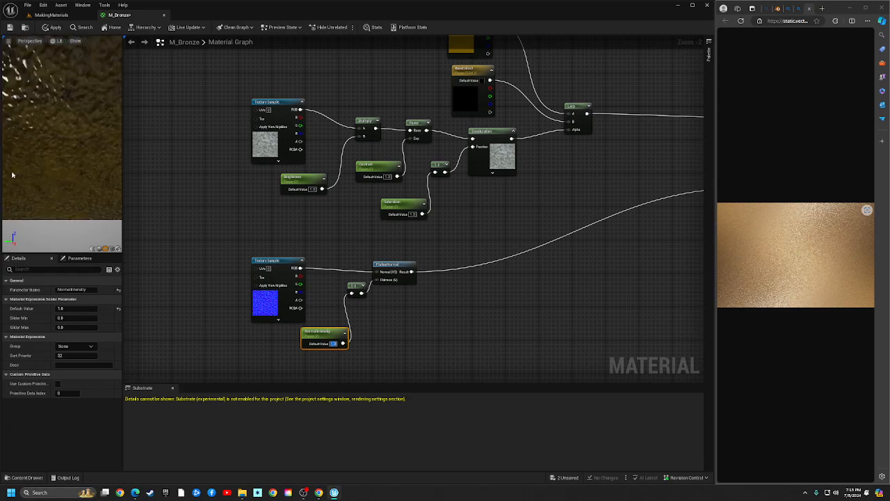
{"action": "scroll", "coordinate": [307, 216], "scroll_direction": "down", "scroll_amount": 1}
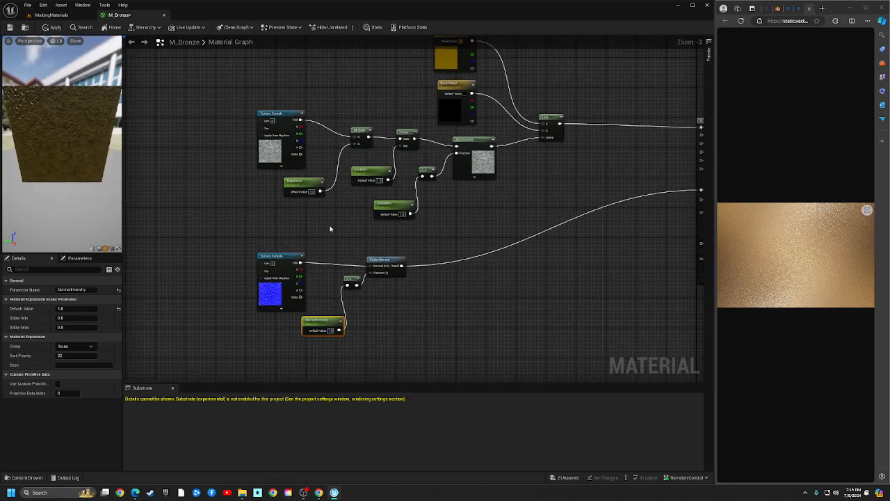
Move the base colour node group up and the normal map node group down to open space between them
{"action": "scroll", "coordinate": [354, 231], "scroll_direction": "down", "scroll_amount": 2}
{"action": "left_click", "coordinate": [437, 210]}
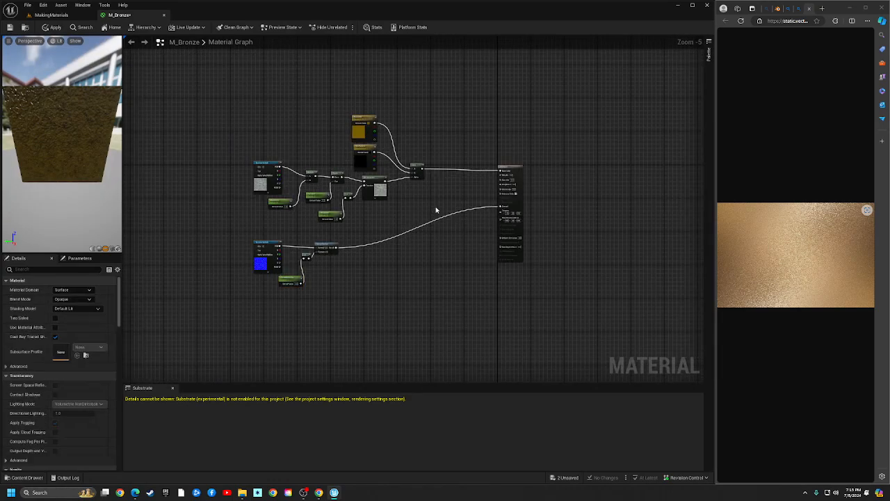
{"action": "left_click_drag", "start_coordinate": [221, 101], "coordinate": [411, 211]}
{"action": "left_click_drag", "start_coordinate": [420, 172], "coordinate": [408, 109]}
{"action": "left_click_drag", "start_coordinate": [239, 220], "coordinate": [314, 294]}
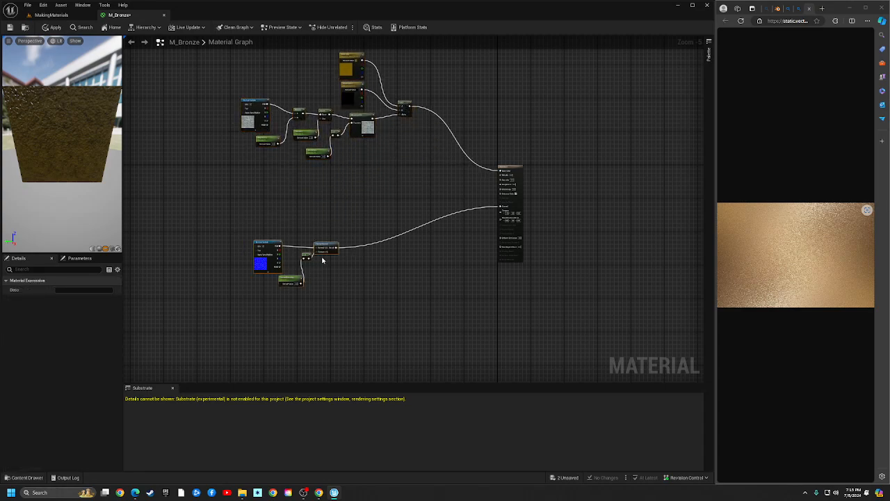
{"action": "left_click_drag", "start_coordinate": [325, 244], "coordinate": [322, 311]}
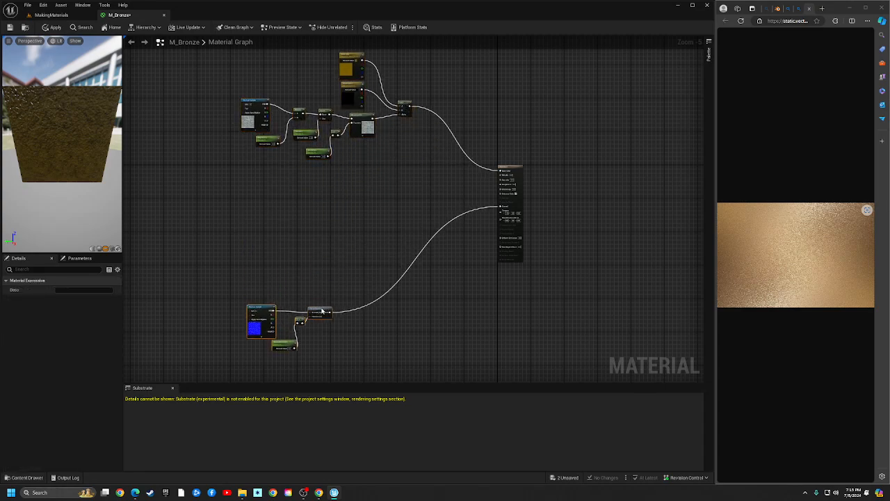
{"action": "left_click", "coordinate": [311, 231]}
Add a Texture Sample between the base colour and normal groups and assign it the T_Gradient_Cyl texture
{"action": "scroll", "coordinate": [300, 176], "scroll_direction": "up", "scroll_amount": 4}
{"action": "right_click_drag", "start_coordinate": [333, 160], "coordinate": [0, 140]}
{"action": "right_click_drag", "start_coordinate": [372, 182], "coordinate": [345, 185]}
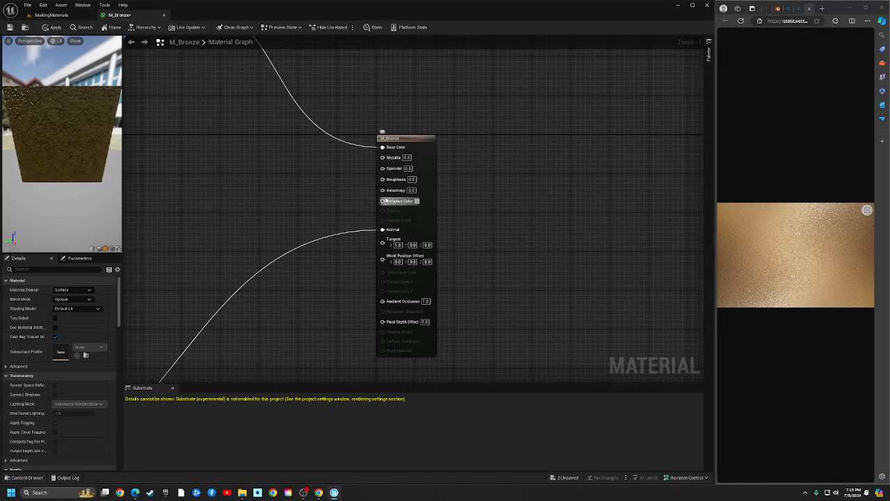
{"action": "right_click_drag", "start_coordinate": [296, 187], "coordinate": [371, 185]}
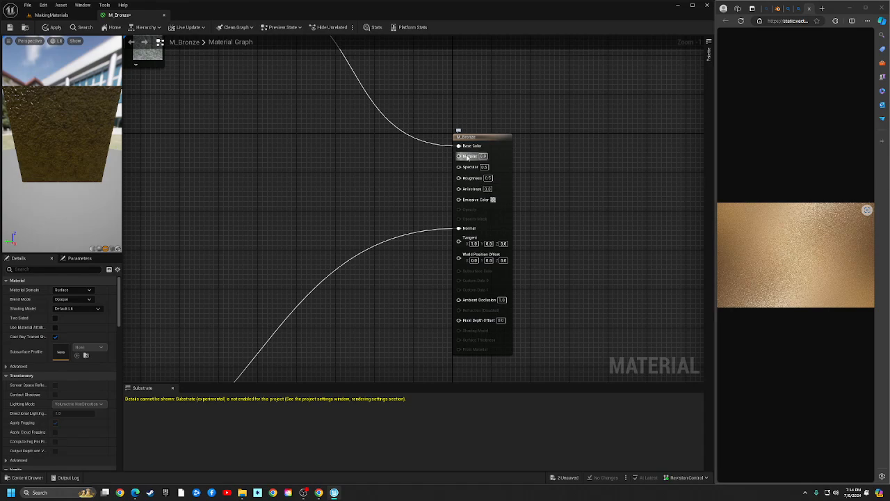
{"action": "right_click_drag", "start_coordinate": [319, 179], "coordinate": [498, 174]}
{"action": "scroll", "coordinate": [499, 173], "scroll_direction": "down", "scroll_amount": 4}
{"action": "right_click_drag", "start_coordinate": [324, 201], "coordinate": [369, 199]}
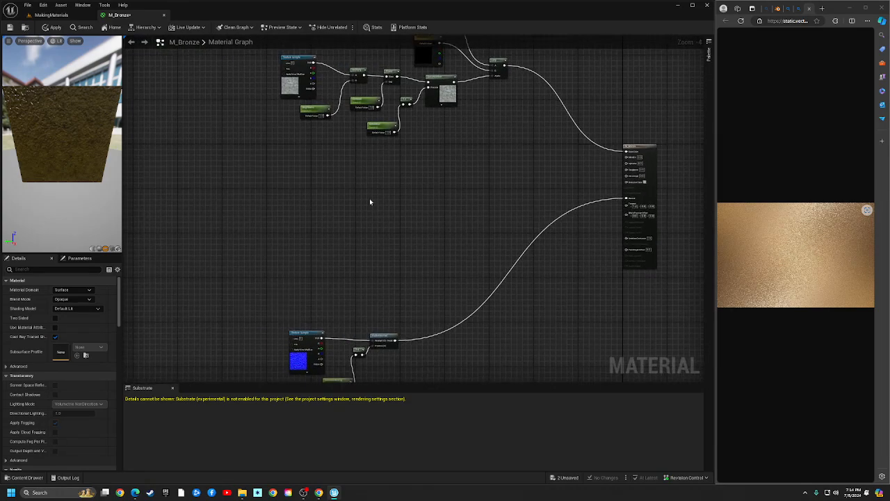
{"action": "left_click", "coordinate": [276, 205]}
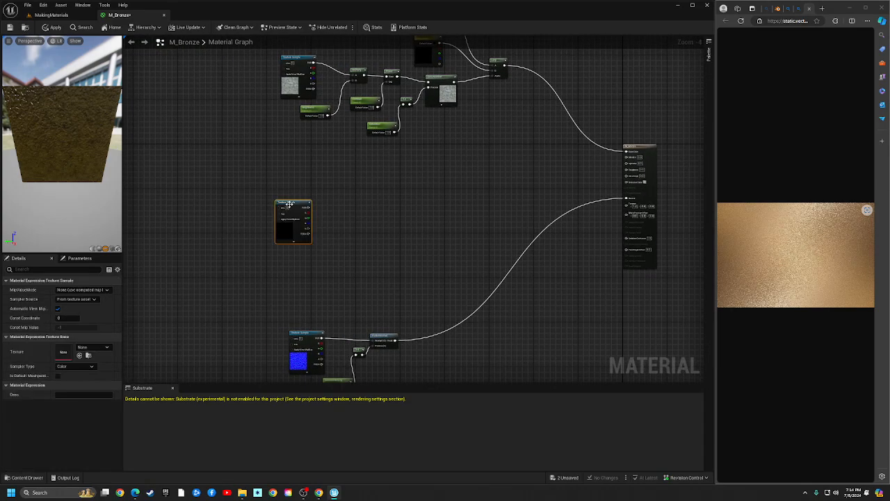
{"action": "left_click_drag", "start_coordinate": [295, 206], "coordinate": [299, 182]}
{"action": "left_click", "coordinate": [106, 347]}
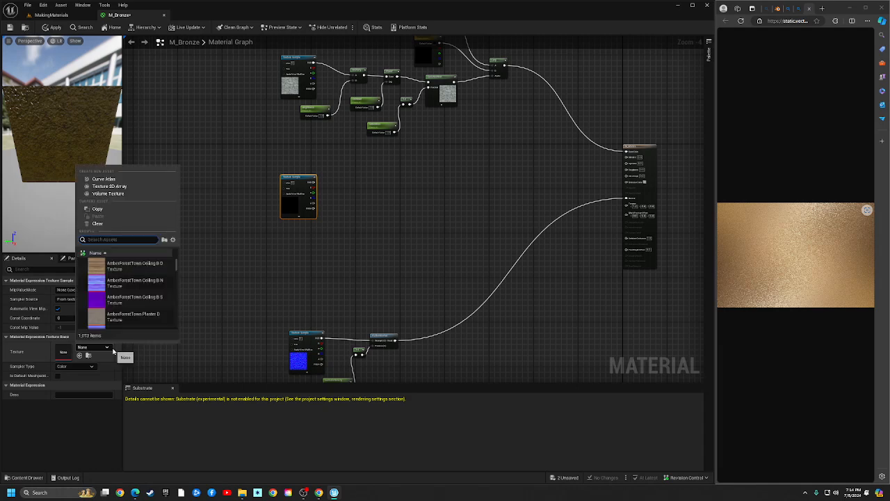
{"action": "type", "text": "grad"}
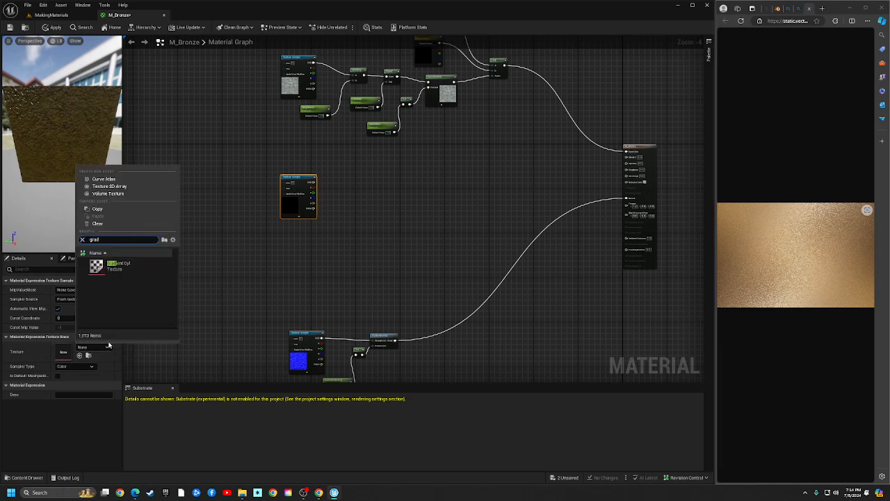
{"action": "left_click", "coordinate": [141, 264]}
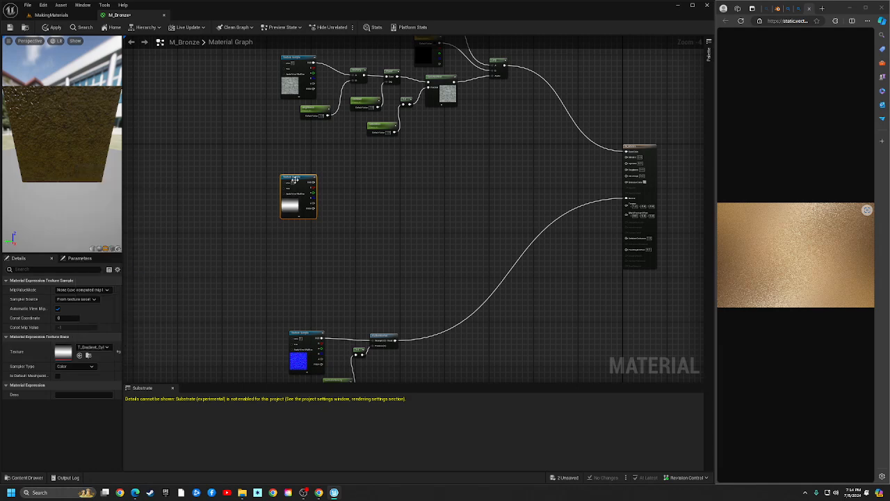
Rename the Brightness parameter as BaseColorBrightness
{"action": "right_click_drag", "start_coordinate": [375, 200], "coordinate": [307, 209]}
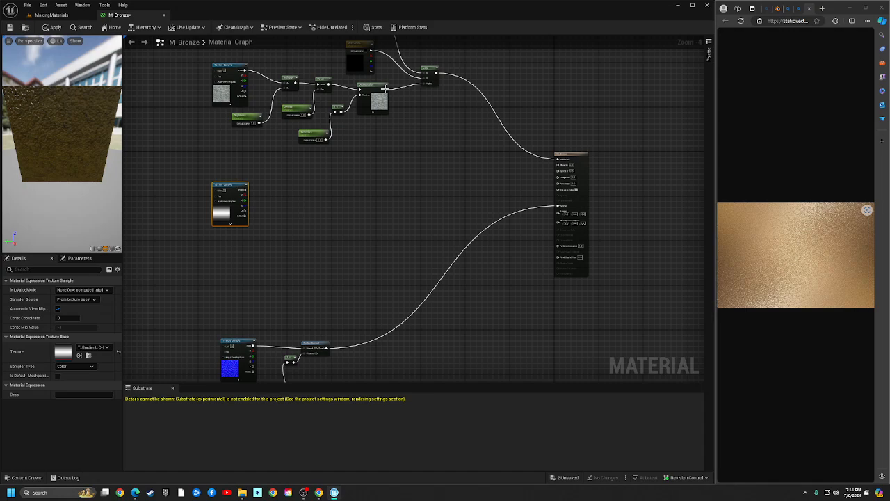
{"action": "right_click_drag", "start_coordinate": [371, 179], "coordinate": [476, 190]}
{"action": "scroll", "coordinate": [476, 190], "scroll_direction": "up", "scroll_amount": 1}
{"action": "right_click_drag", "start_coordinate": [375, 99], "coordinate": [376, 126]}
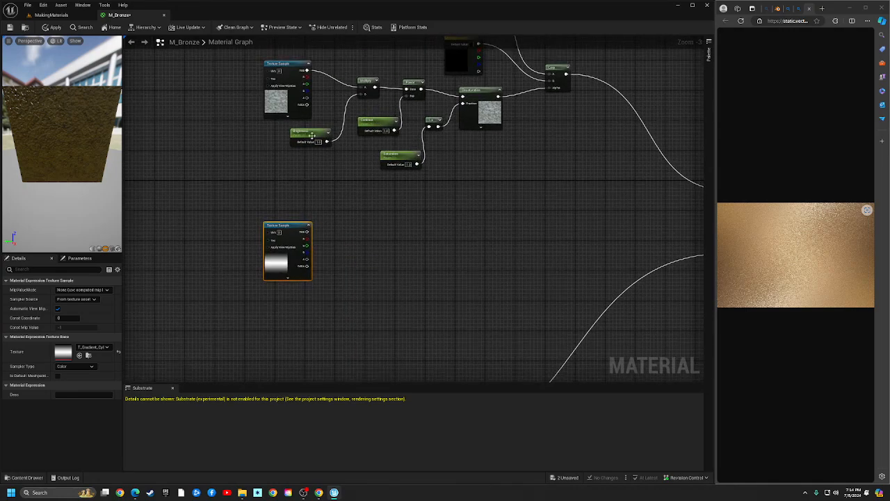
{"action": "left_click", "coordinate": [303, 135]}
{"action": "left_click", "coordinate": [59, 290]}
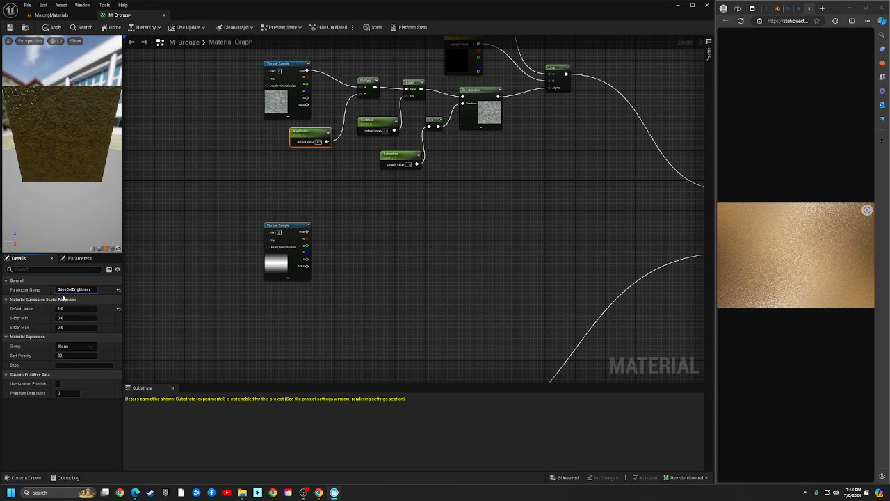
{"action": "key", "text": "Return"}
{"action": "right_click", "coordinate": [365, 125]}
{"action": "left_click", "coordinate": [387, 147]}
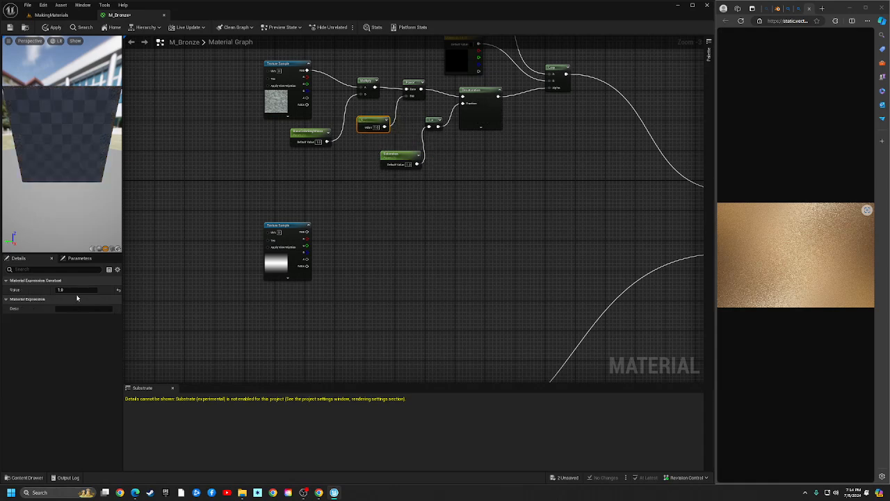
{"action": "right_click", "coordinate": [367, 120]}
{"action": "left_click", "coordinate": [380, 145]}
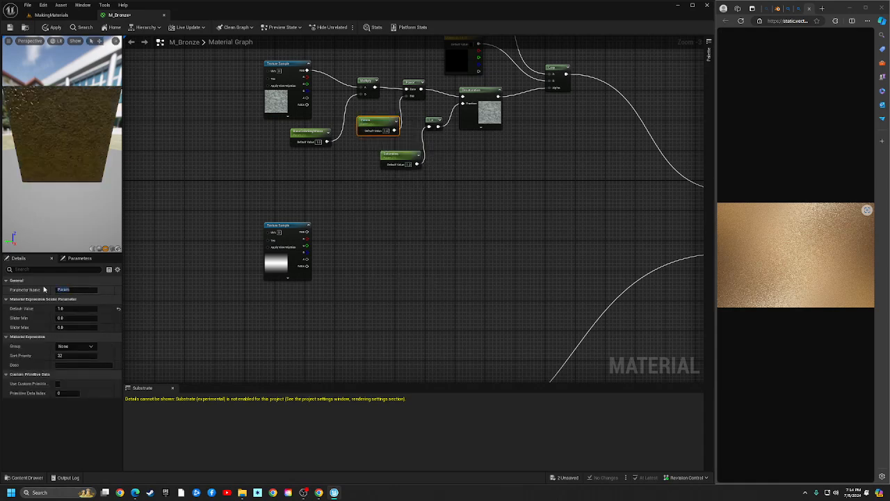
{"action": "key", "text": "shift+c"}
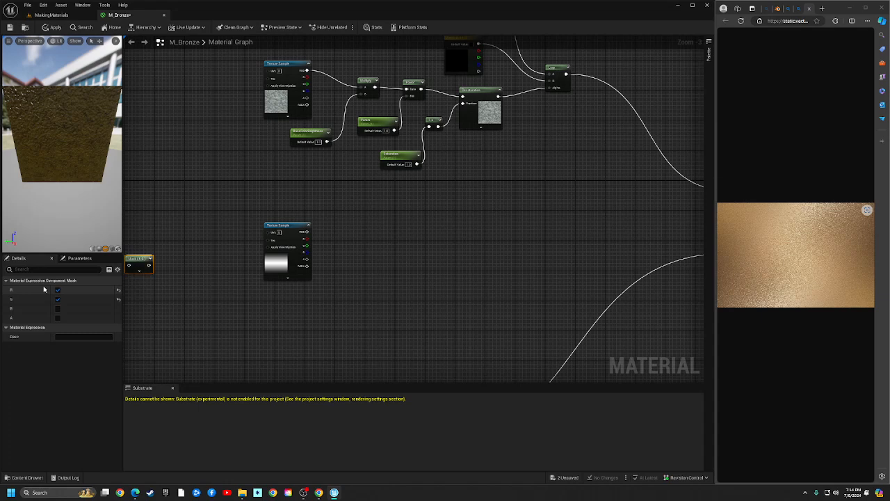
{"action": "left_click", "coordinate": [222, 241]}
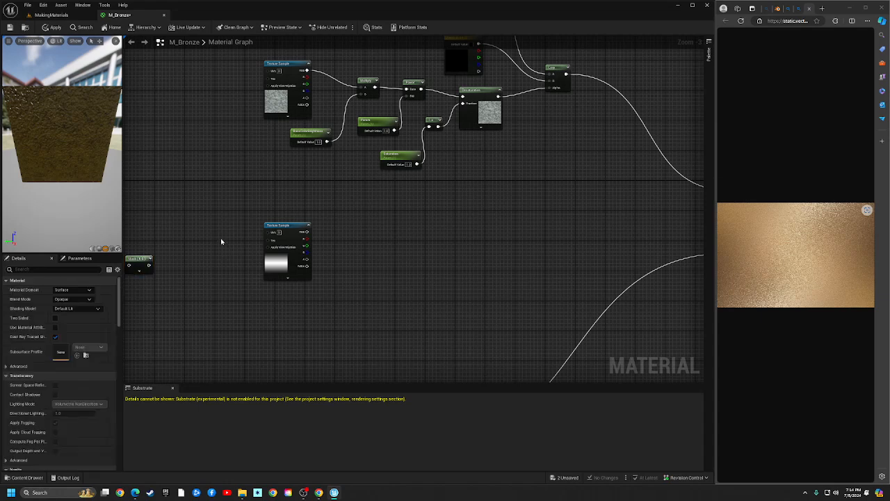
{"action": "left_click", "coordinate": [384, 121]}
{"action": "left_click_drag", "start_coordinate": [129, 265], "coordinate": [135, 264]}
{"action": "left_click", "coordinate": [139, 259]}
{"action": "left_click", "coordinate": [208, 222]}
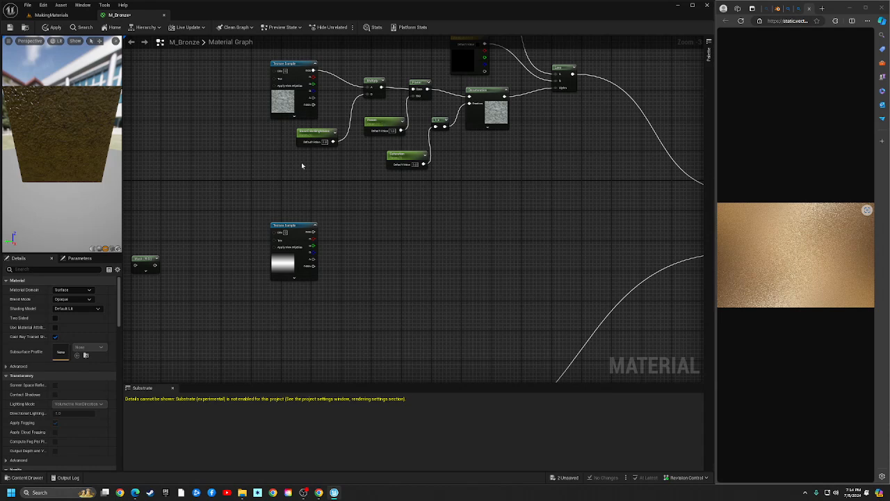
{"action": "left_click", "coordinate": [144, 260]}
{"action": "key", "text": "Delete"}
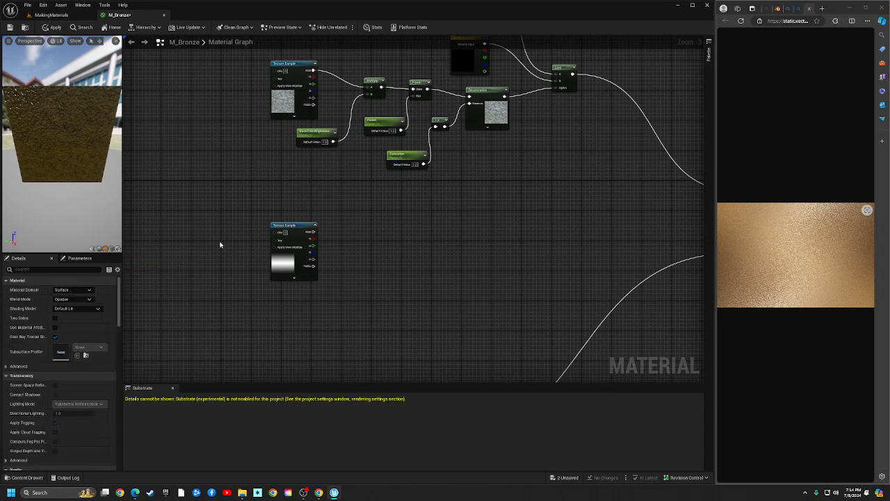
Rename the parameter feeding the Power node's Exp input as BaseColorContrast and the Saturation parameter as BaseColorSaturation
{"action": "left_click", "coordinate": [378, 124]}
{"action": "left_click", "coordinate": [63, 289]}
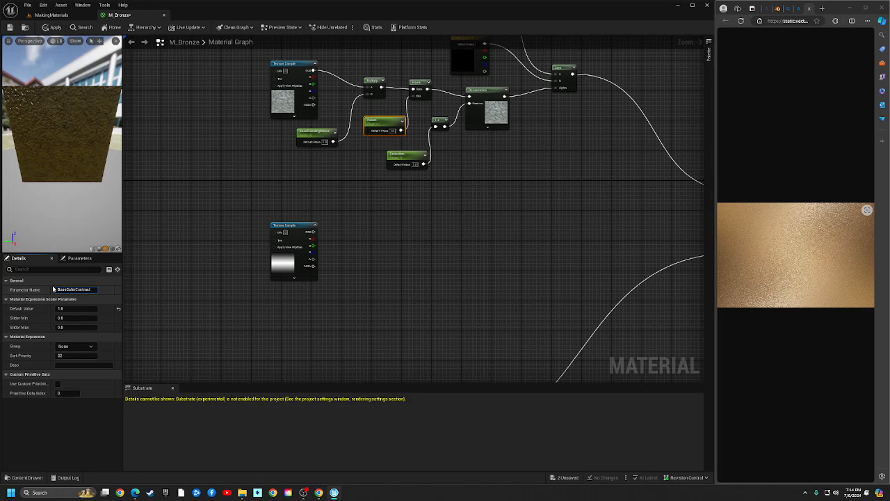
{"action": "key", "text": "Return"}
{"action": "left_click", "coordinate": [394, 159]}
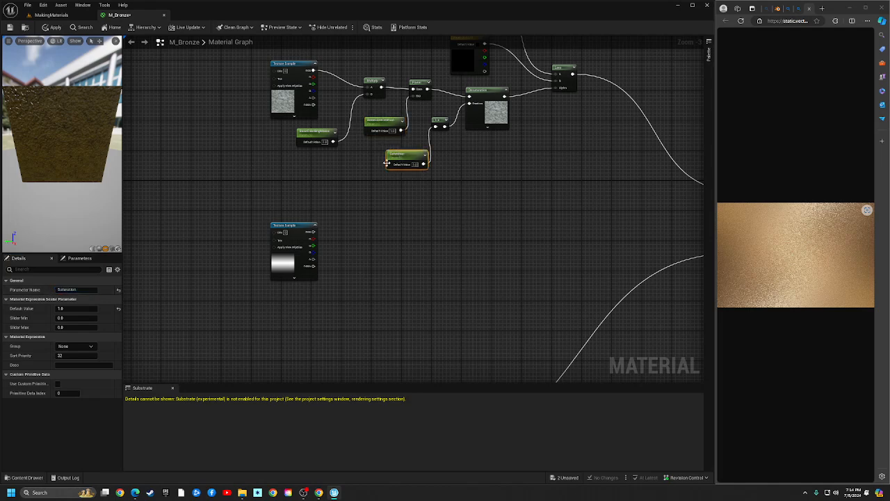
{"action": "left_click", "coordinate": [58, 290]}
{"action": "type", "text": "BaseColor"}
{"action": "key", "text": "Return"}
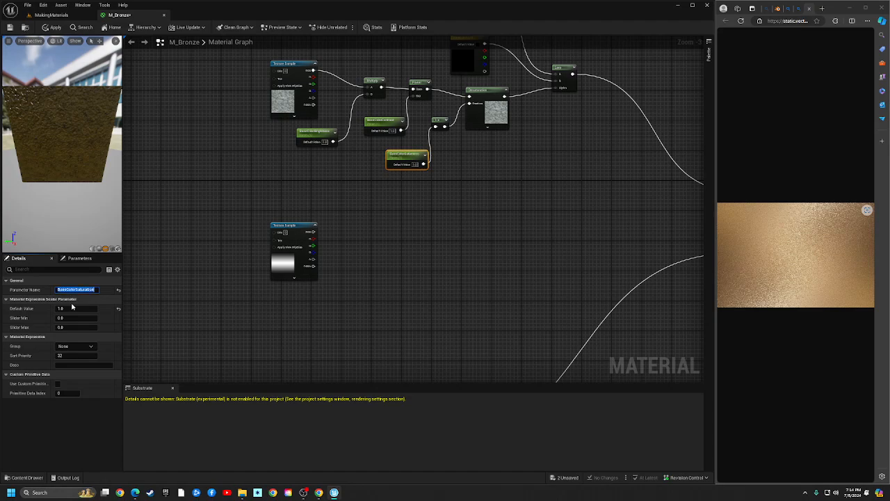
{"action": "left_click", "coordinate": [478, 224]}
Connect the gradient Texture Sample's RGB output to M_Bronze's Roughness input and position the sample below the base colour nodes
{"action": "right_click_drag", "start_coordinate": [478, 224], "coordinate": [312, 230]}
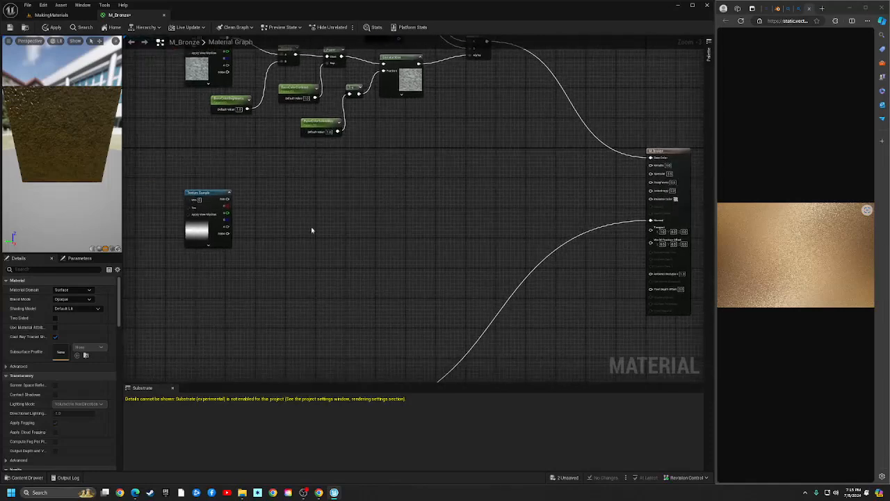
{"action": "left_click_drag", "start_coordinate": [213, 198], "coordinate": [453, 194]}
{"action": "right_click_drag", "start_coordinate": [474, 196], "coordinate": [327, 192]}
{"action": "left_click_drag", "start_coordinate": [327, 192], "coordinate": [508, 178]}
{"action": "left_click_drag", "start_coordinate": [313, 190], "coordinate": [189, 186]}
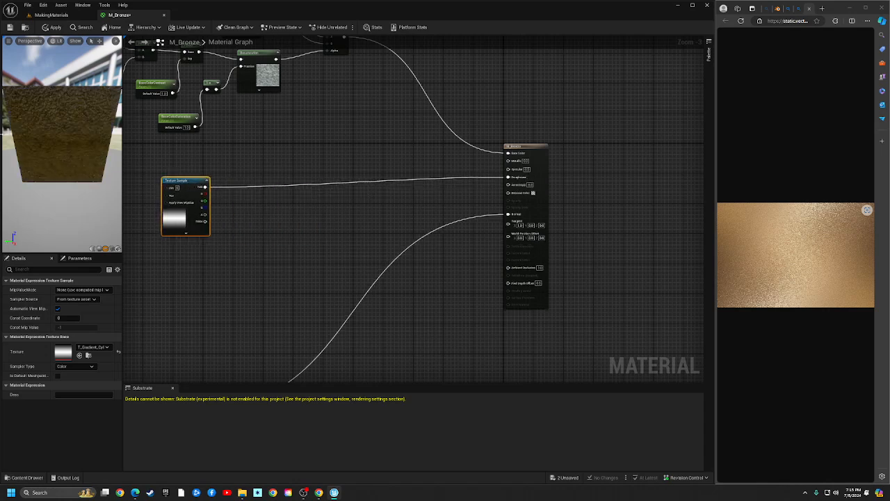
Examine the gradient's roughness effect on the cube preview up close and from a distance, and review the node layout
{"action": "left_click_drag", "start_coordinate": [23, 128], "coordinate": [49, 121]}
{"action": "scroll", "coordinate": [37, 121], "scroll_direction": "down", "scroll_amount": 3}
{"action": "scroll", "coordinate": [40, 120], "scroll_direction": "up", "scroll_amount": 5}
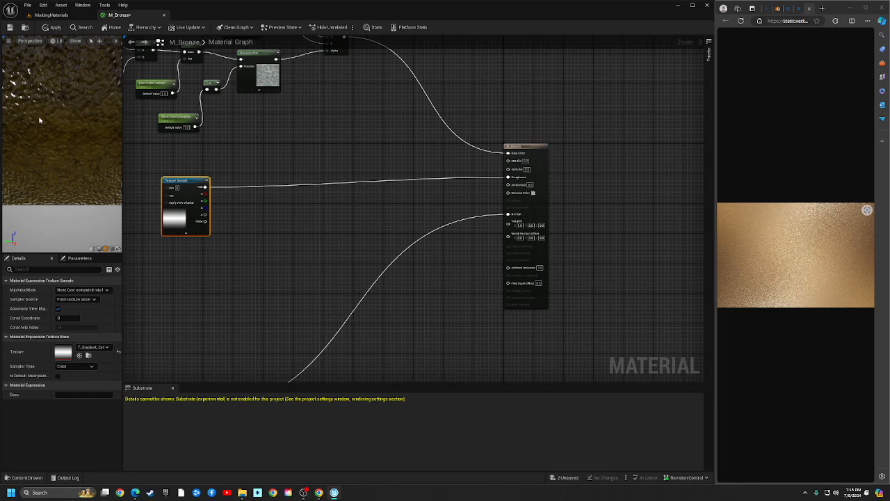
{"action": "scroll", "coordinate": [37, 146], "scroll_direction": "down", "scroll_amount": 5}
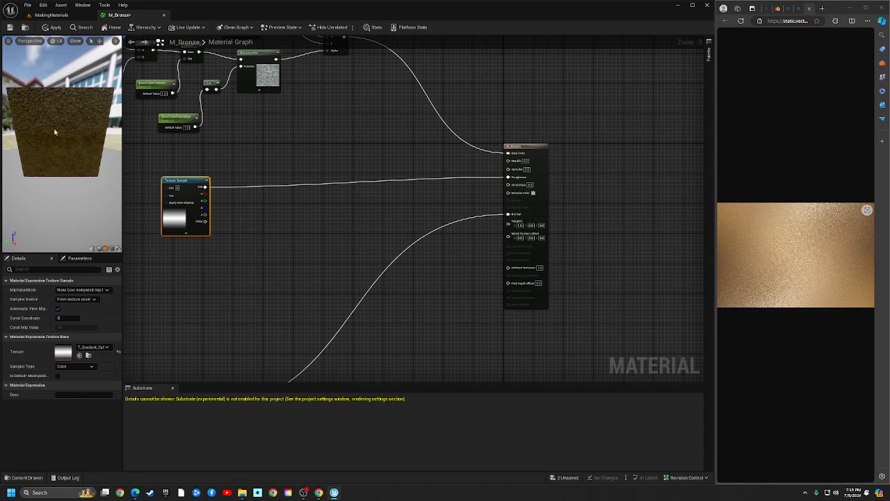
{"action": "right_click_drag", "start_coordinate": [339, 239], "coordinate": [366, 237]}
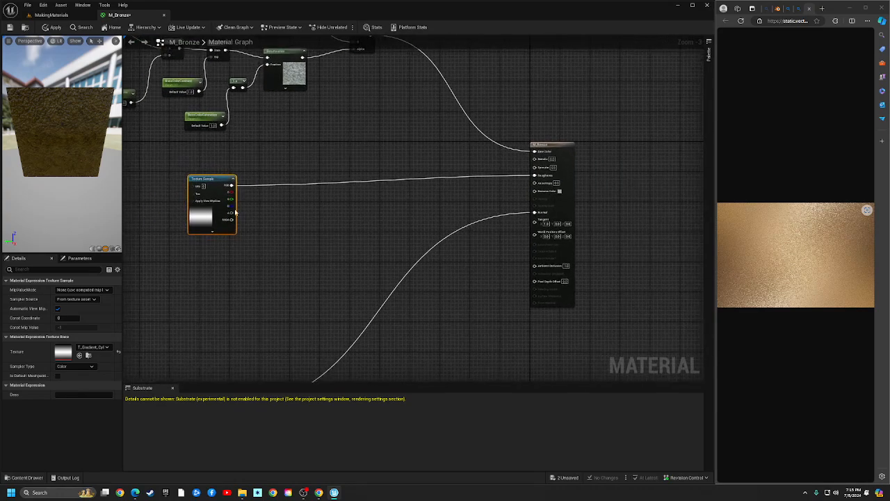
{"action": "mouse_move", "coordinate": [190, 333]}
{"action": "right_mouse_down"}
{"action": "mouse_move", "coordinate": [252, 326]}
{"action": "mouse_move", "coordinate": [191, 329]}
{"action": "right_mouse_up"}
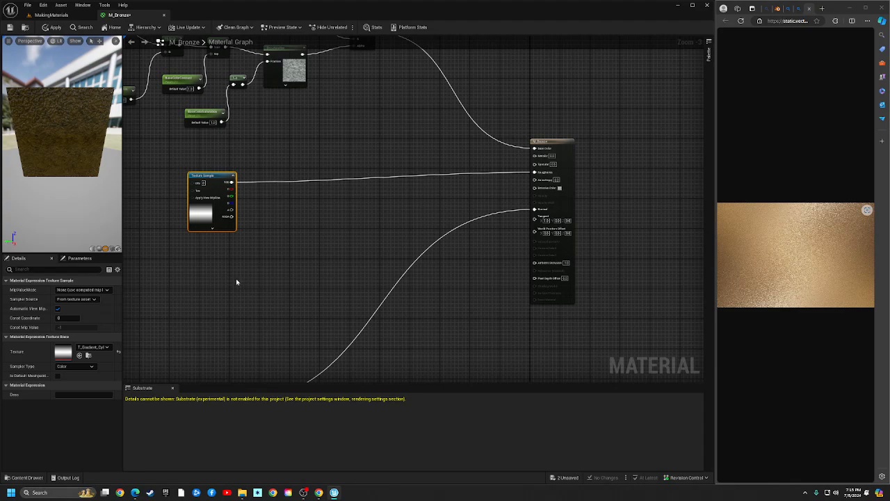
{"action": "right_click_drag", "start_coordinate": [245, 263], "coordinate": [380, 301]}
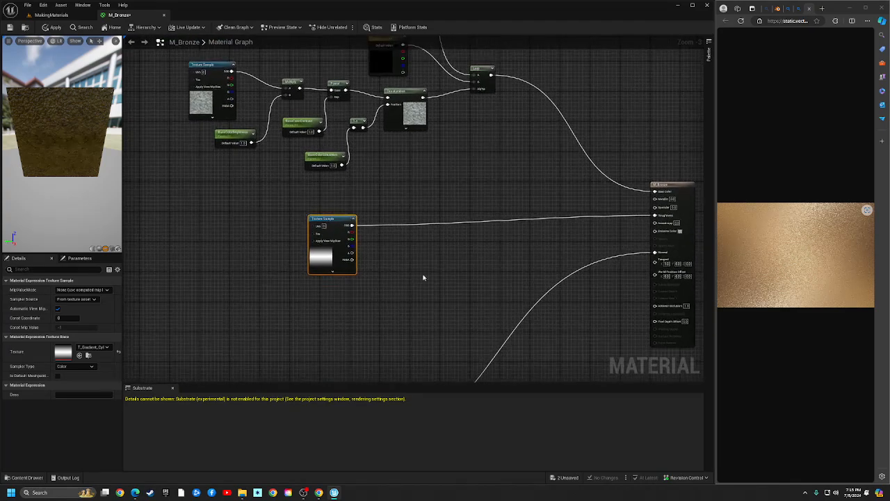
Add a Multiply node with the gradient Texture Sample's RGB output in A and a new scalar parameter named RoughnessBrightness in B
{"action": "left_click", "coordinate": [428, 245]}
{"action": "left_click_drag", "start_coordinate": [428, 245], "coordinate": [350, 227]}
{"action": "left_click", "coordinate": [370, 298]}
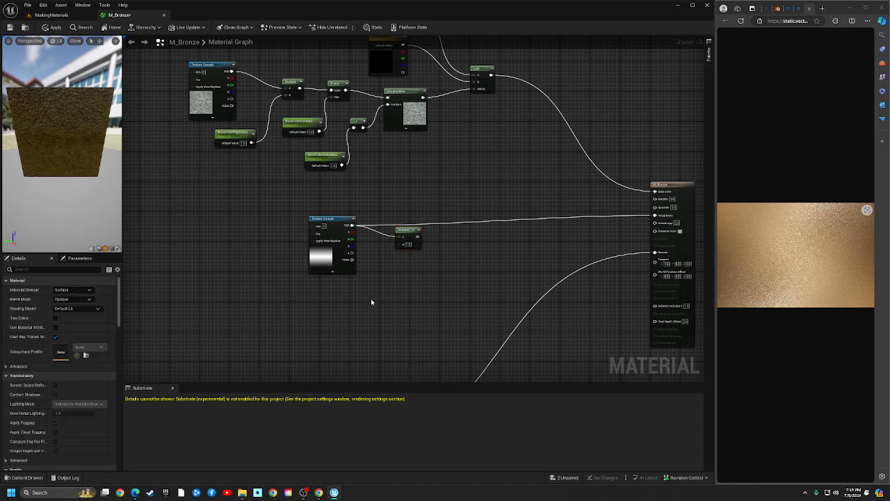
{"action": "left_click_drag", "start_coordinate": [383, 304], "coordinate": [352, 297]}
{"action": "right_click", "coordinate": [353, 306]}
{"action": "left_click", "coordinate": [376, 318]}
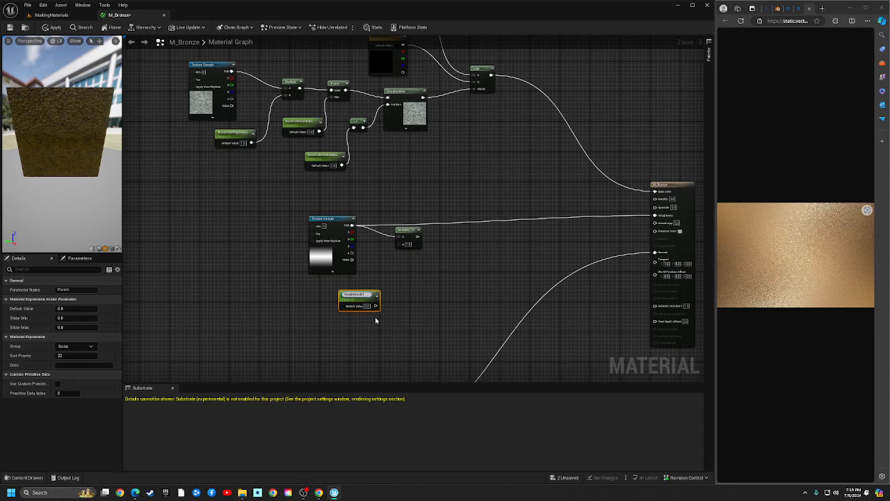
{"action": "type", "text": "RoughnessBrightness"}
{"action": "key", "text": "Return"}
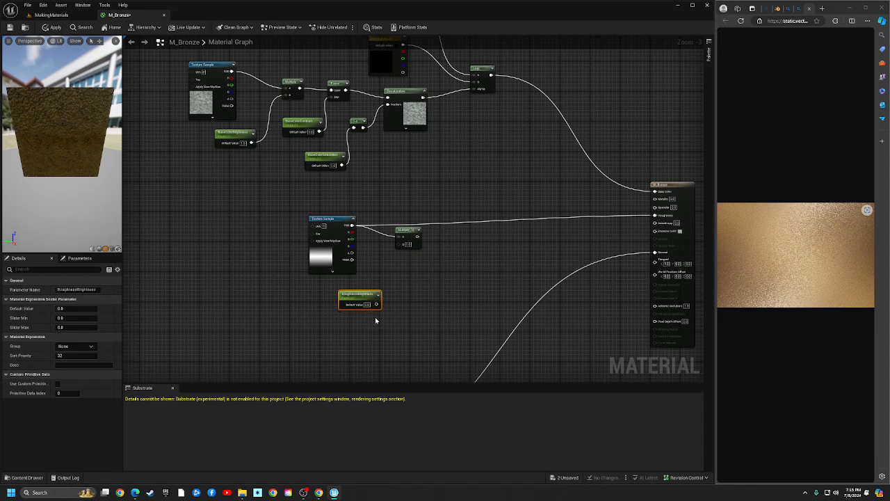
{"action": "left_click_drag", "start_coordinate": [376, 304], "coordinate": [398, 244]}
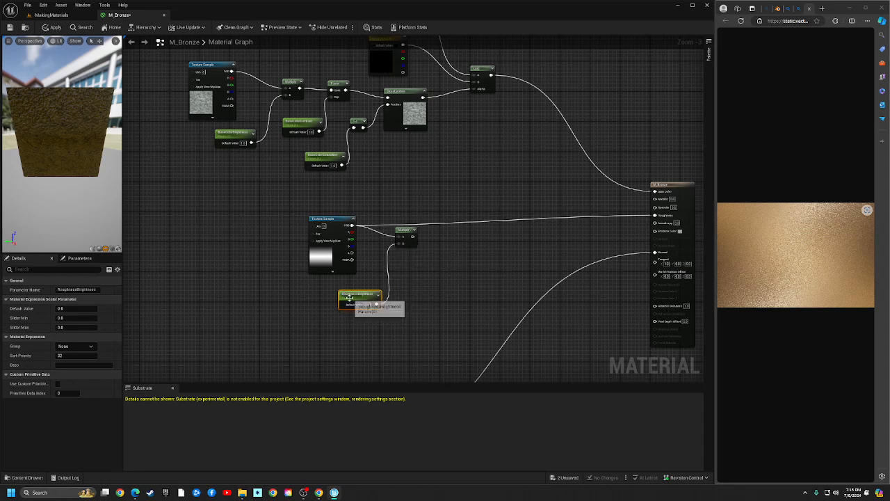
Insert a Power node between the roughness Multiply output and M_Bronze's Roughness input
{"action": "right_click_drag", "start_coordinate": [414, 303], "coordinate": [368, 308]}
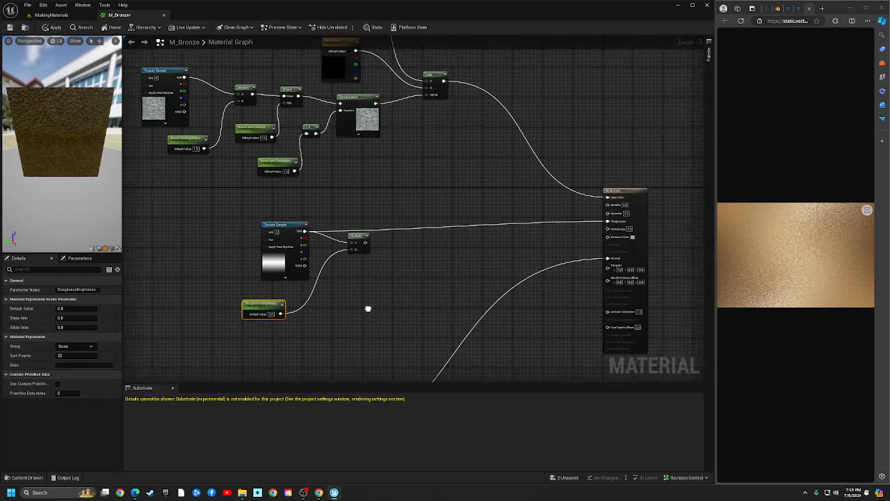
{"action": "right_click", "coordinate": [434, 245]}
{"action": "type", "text": "power"}
{"action": "key", "text": "Return"}
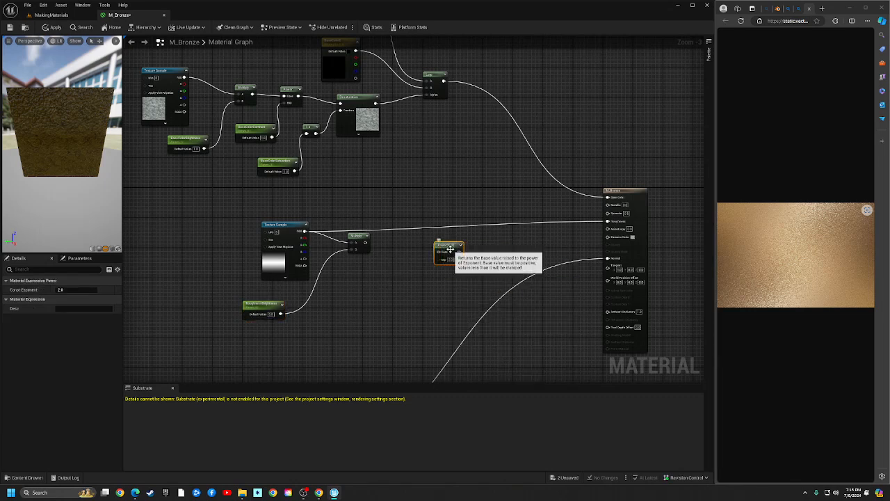
{"action": "left_click_drag", "start_coordinate": [456, 256], "coordinate": [615, 224]}
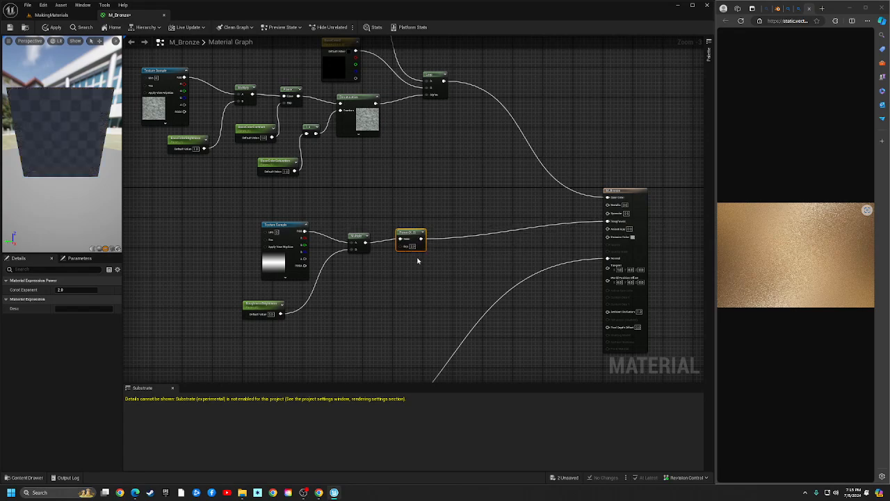
Create a scalar parameter named RoughnessContrast with default value 1.0 and connect it to the roughness Power node's Exp input
{"action": "right_click_drag", "start_coordinate": [417, 261], "coordinate": [423, 238]}
{"action": "scroll", "coordinate": [390, 263], "scroll_direction": "up", "scroll_amount": 1}
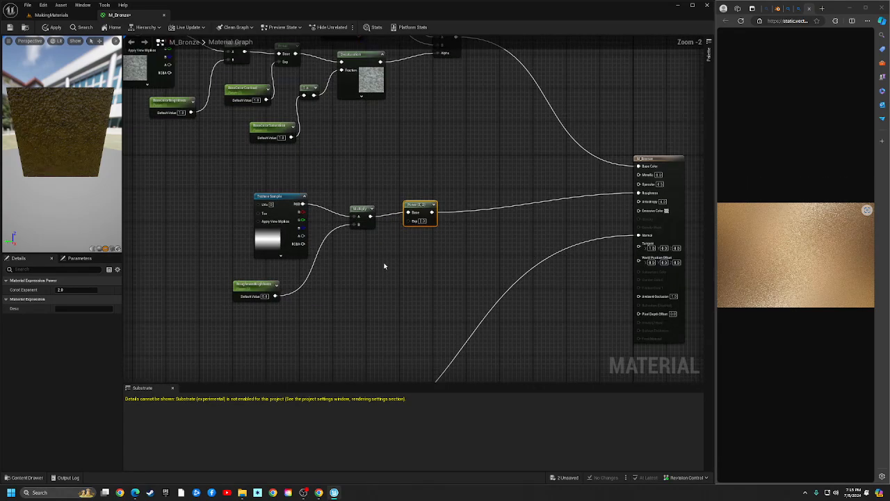
{"action": "key", "text": "1"}
{"action": "left_click", "coordinate": [386, 264]}
{"action": "right_click", "coordinate": [390, 270]}
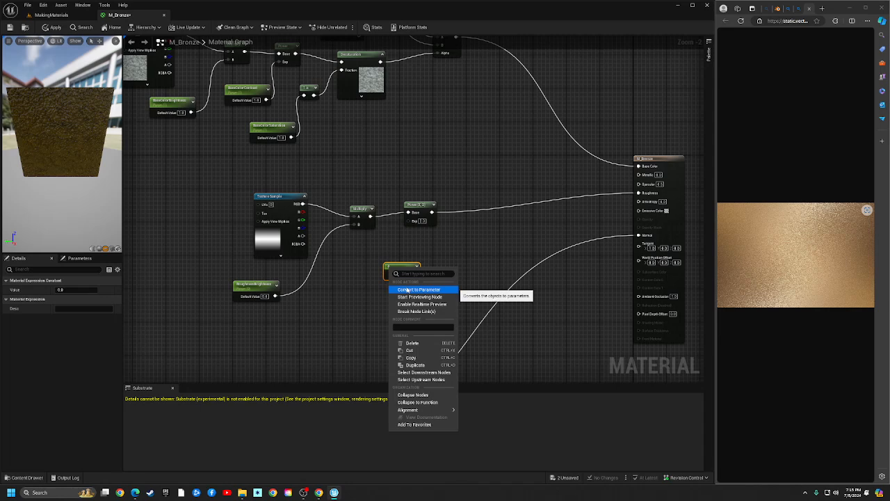
{"action": "left_click", "coordinate": [407, 289]}
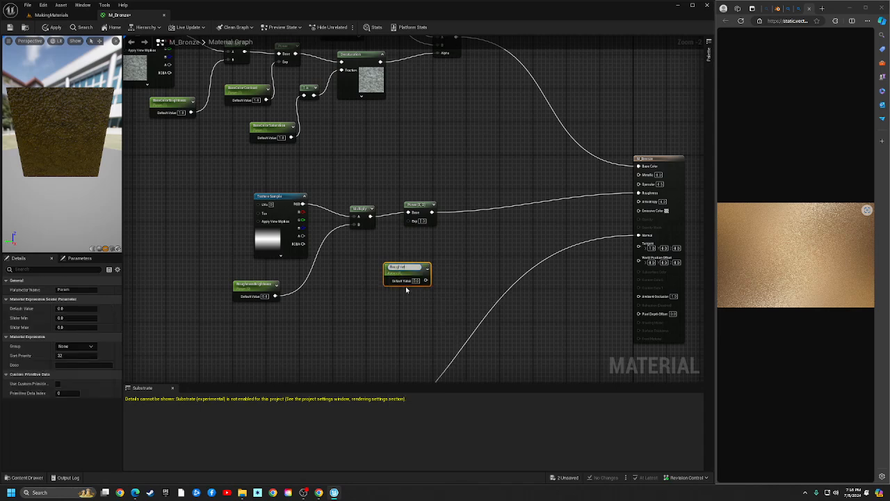
{"action": "type", "text": "RoughnessControl"}
{"action": "key", "text": "Return"}
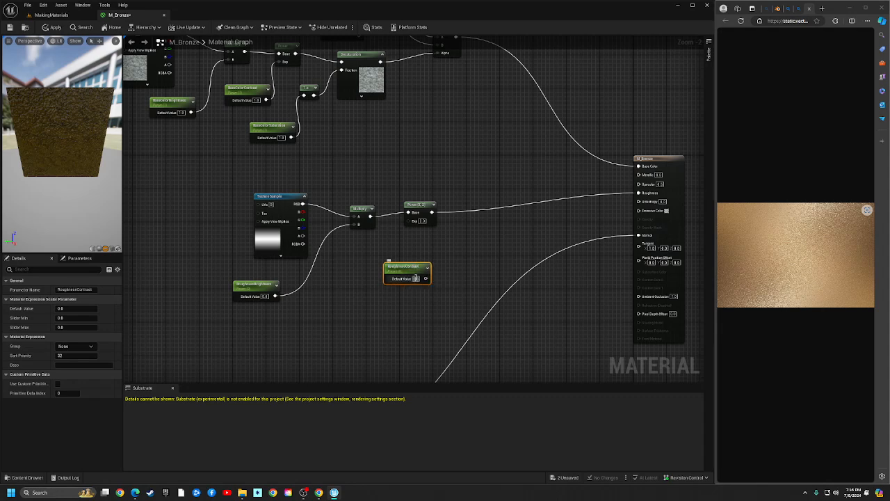
{"action": "left_click_drag", "start_coordinate": [408, 275], "coordinate": [409, 222]}
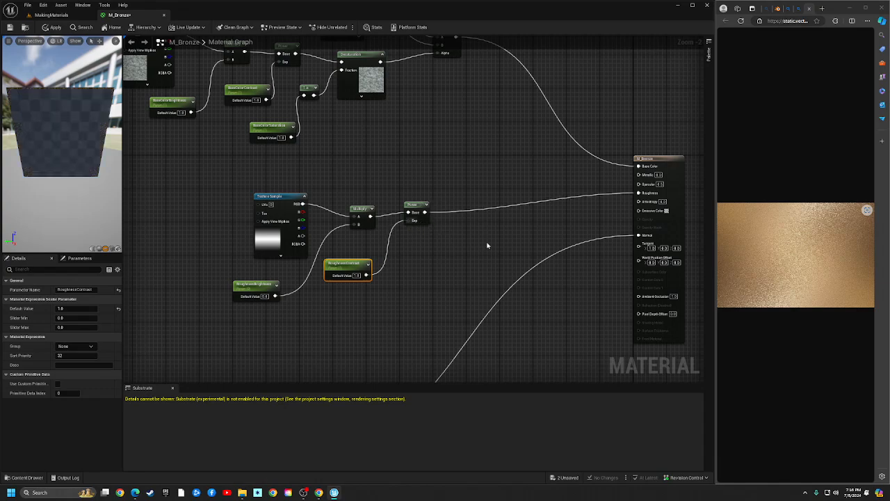
Add a constant just above the gradient Texture Sample and convert it to a scalar parameter
{"action": "right_click_drag", "start_coordinate": [489, 247], "coordinate": [309, 268]}
{"action": "key", "text": "1"}
{"action": "left_click", "coordinate": [396, 195]}
{"action": "left_click_drag", "start_coordinate": [409, 196], "coordinate": [174, 178]}
{"action": "right_click_drag", "start_coordinate": [224, 181], "coordinate": [294, 184]}
{"action": "left_click_drag", "start_coordinate": [250, 185], "coordinate": [189, 205]}
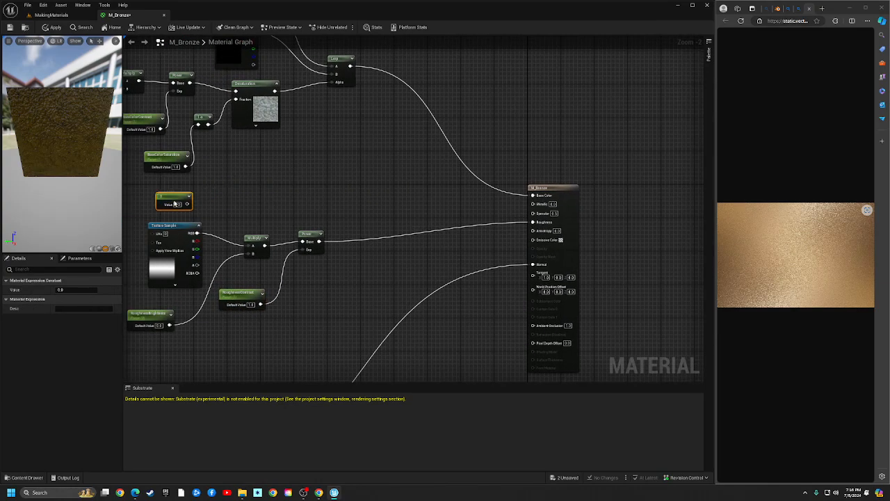
{"action": "right_click", "coordinate": [197, 207]}
{"action": "left_click", "coordinate": [203, 222]}
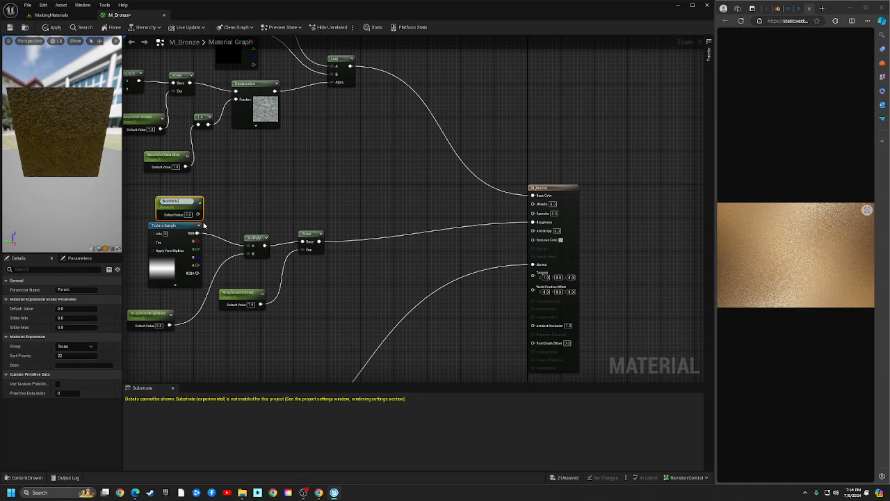
Name the new scalar parameter BaseMetallic, set its default value to 1, connect it to Metallic, and place it under BaseColorSaturation
{"action": "key", "text": "Return"}
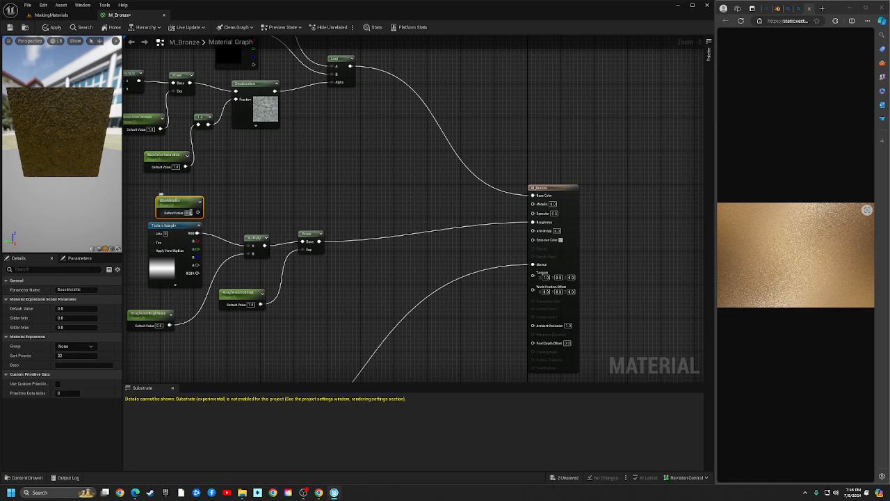
{"action": "left_click", "coordinate": [188, 212]}
{"action": "type", "text": "1"}
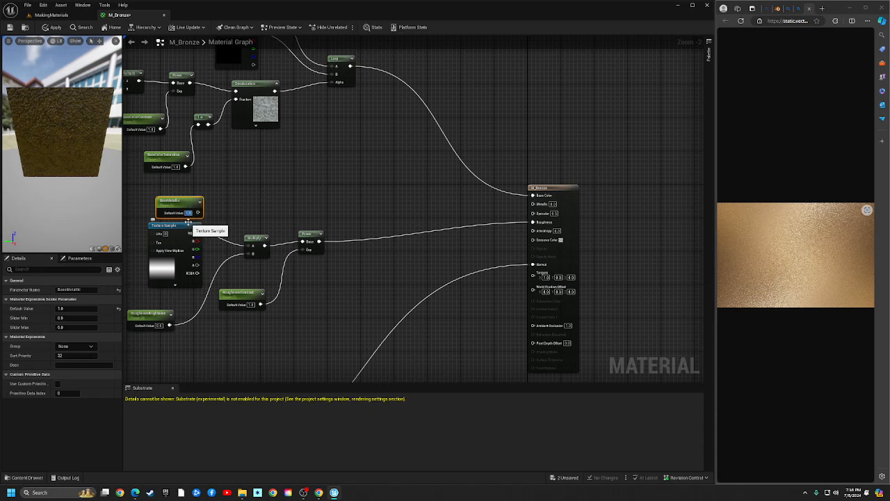
{"action": "left_click_drag", "start_coordinate": [199, 212], "coordinate": [533, 203]}
{"action": "left_click_drag", "start_coordinate": [183, 207], "coordinate": [163, 186]}
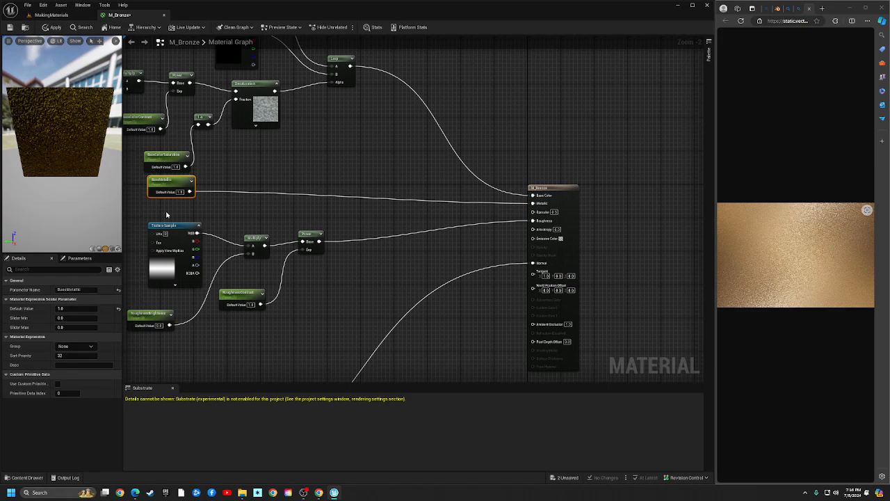
Add a scalar parameter named BaseSpecular below BaseMetallic, shifting the roughness texture sample down to make room
{"action": "left_click", "coordinate": [166, 214]}
{"action": "left_click_drag", "start_coordinate": [167, 227], "coordinate": [147, 239]}
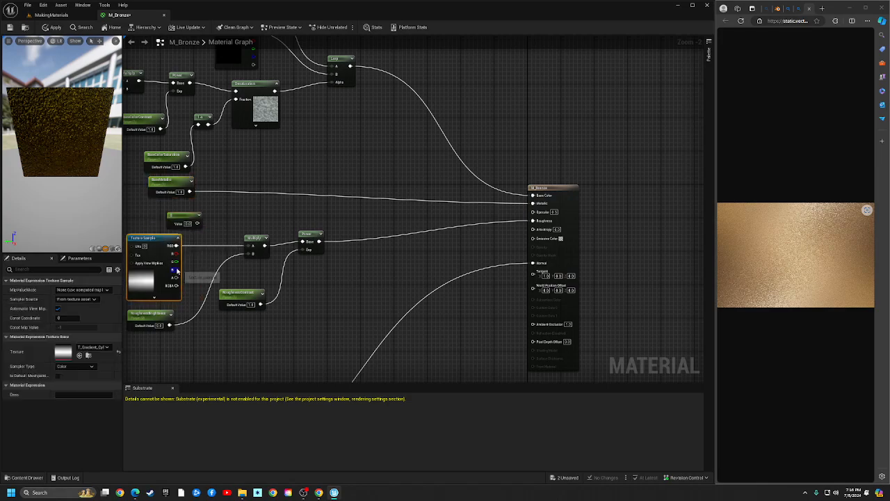
{"action": "right_click_drag", "start_coordinate": [177, 270], "coordinate": [226, 272]}
{"action": "left_click", "coordinate": [218, 212]}
{"action": "right_click", "coordinate": [222, 214]}
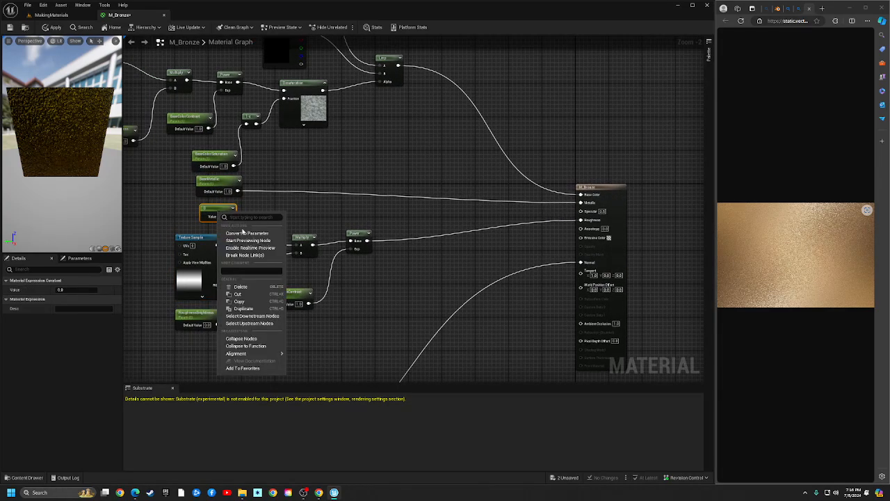
{"action": "left_click", "coordinate": [243, 232]}
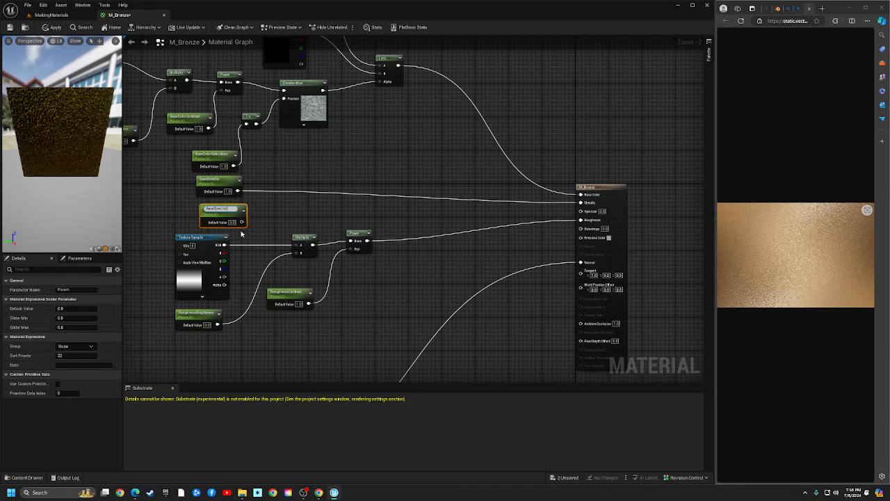
{"action": "type", "text": "BaseSpecular"}
{"action": "key", "text": "Return"}
Set BaseSpecular's default value to 1 and connect it to the material's Specular input
{"action": "left_click", "coordinate": [234, 221]}
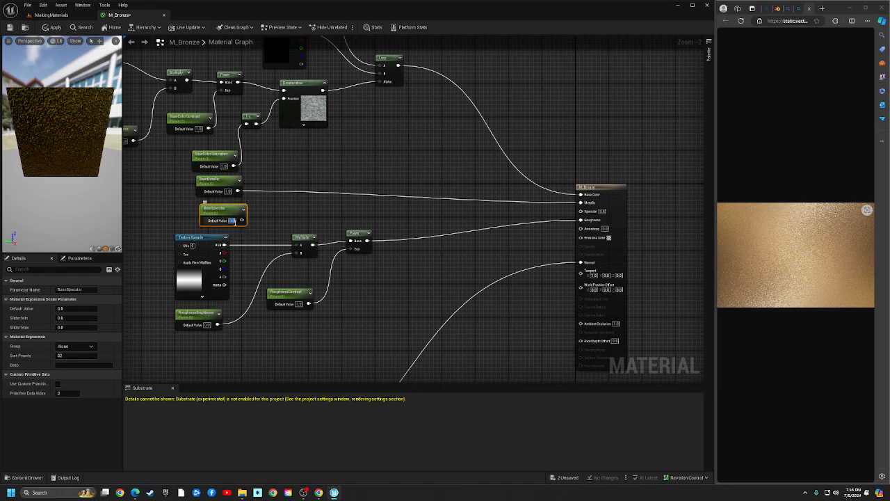
{"action": "type", "text": "1"}
{"action": "key", "text": "Return"}
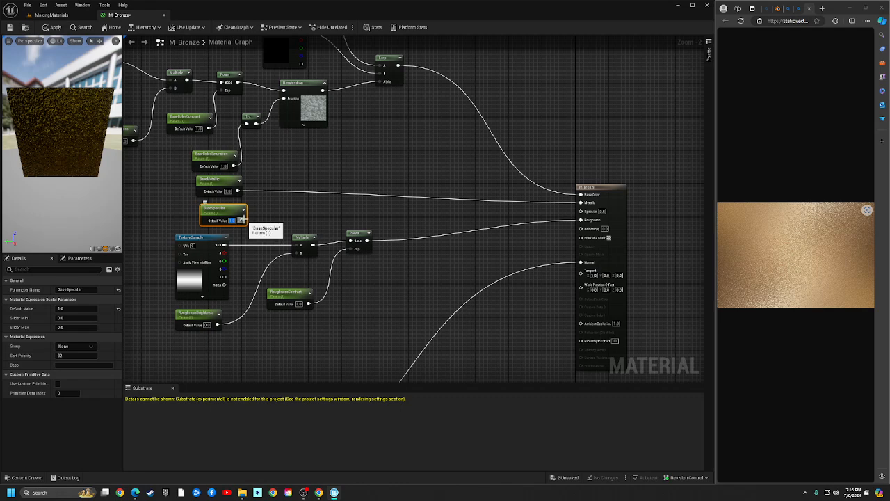
{"action": "left_click_drag", "start_coordinate": [241, 220], "coordinate": [581, 210]}
{"action": "scroll", "coordinate": [65, 121], "scroll_direction": "up", "scroll_amount": 5}
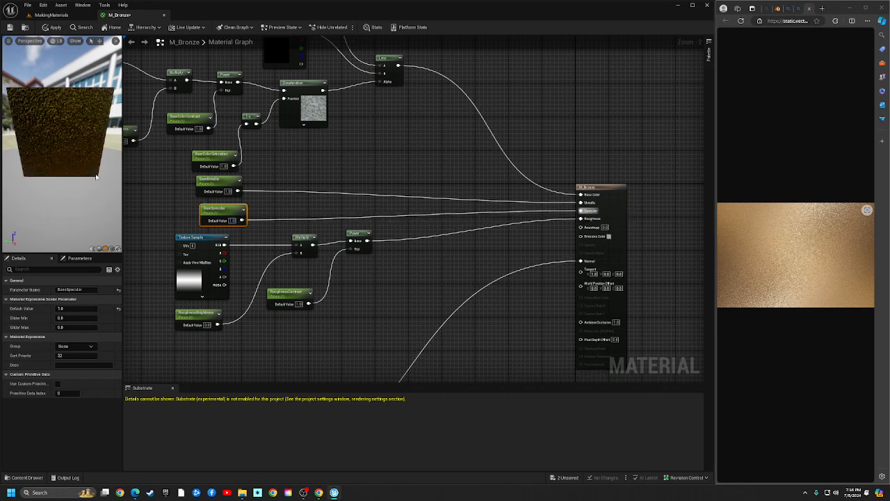
{"action": "scroll", "coordinate": [63, 124], "scroll_direction": "down", "scroll_amount": 5}
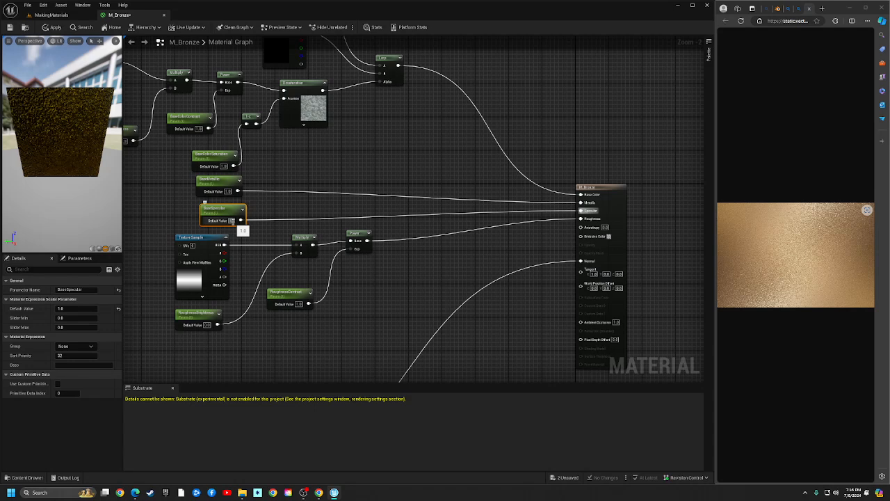
Set the default values of BaseSpecular to 0 and BaseMetallic to 0.3, and inspect the preview cube
{"action": "left_click", "coordinate": [231, 220]}
{"action": "type", "text": "0"}
{"action": "key", "text": "Return"}
{"action": "left_click", "coordinate": [229, 192]}
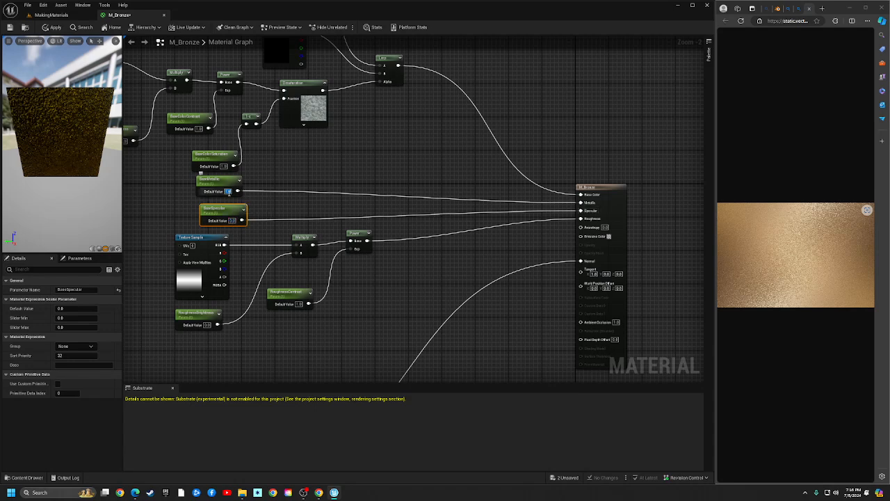
{"action": "type", "text": "0"}
{"action": "key", "text": "Return"}
{"action": "scroll", "coordinate": [53, 167], "scroll_direction": "up", "scroll_amount": 5}
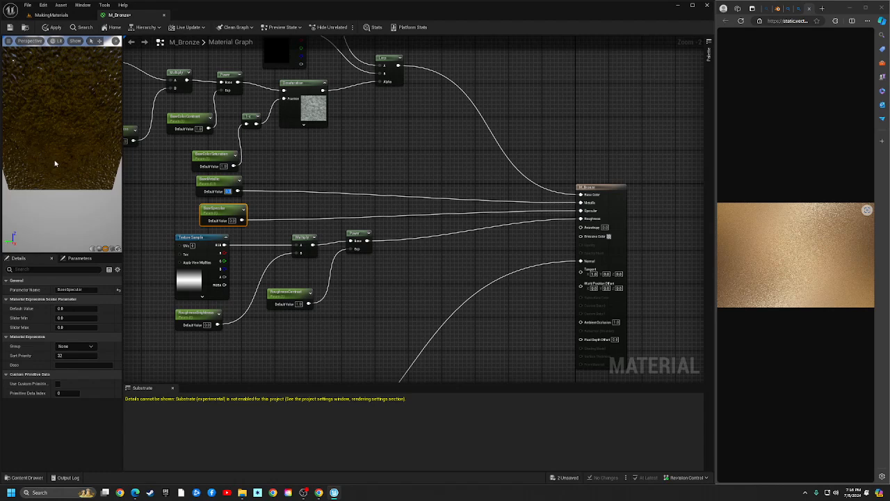
{"action": "mouse_move", "coordinate": [55, 164]}
{"action": "left_mouse_down"}
{"action": "mouse_move", "coordinate": [90, 169]}
{"action": "mouse_move", "coordinate": [66, 165]}
{"action": "mouse_move", "coordinate": [40, 133]}
{"action": "mouse_move", "coordinate": [35, 153]}
{"action": "mouse_move", "coordinate": [49, 141]}
{"action": "mouse_move", "coordinate": [43, 146]}
{"action": "mouse_move", "coordinate": [56, 156]}
{"action": "left_mouse_up"}
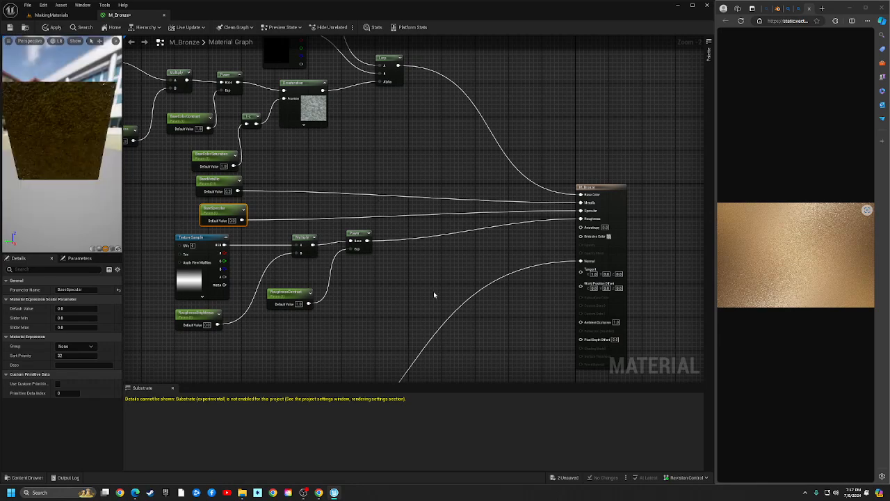
Reposition the FlattenNormal node and align the roughness and normal texture samples in a column beneath the base color texture sample
{"action": "scroll", "coordinate": [434, 294], "scroll_direction": "down", "scroll_amount": 5}
{"action": "scroll", "coordinate": [445, 301], "scroll_direction": "up", "scroll_amount": 6}
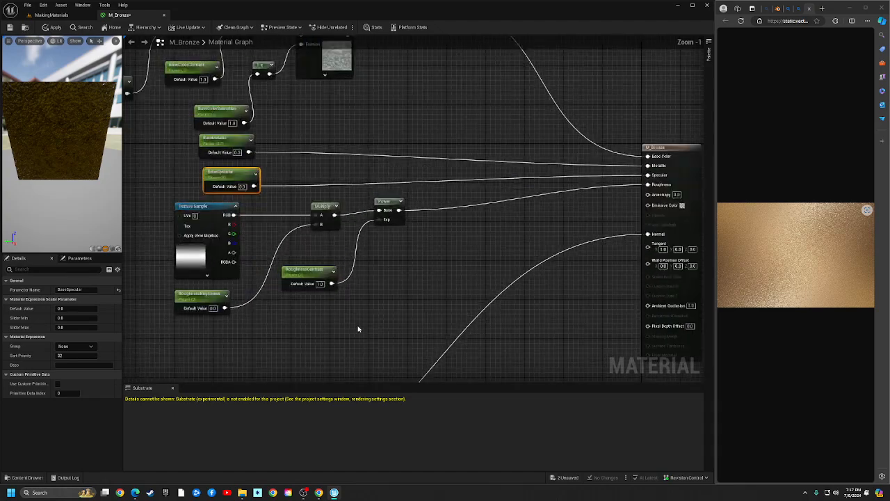
{"action": "right_click_drag", "start_coordinate": [358, 329], "coordinate": [526, 90]}
{"action": "left_click_drag", "start_coordinate": [393, 244], "coordinate": [431, 213]}
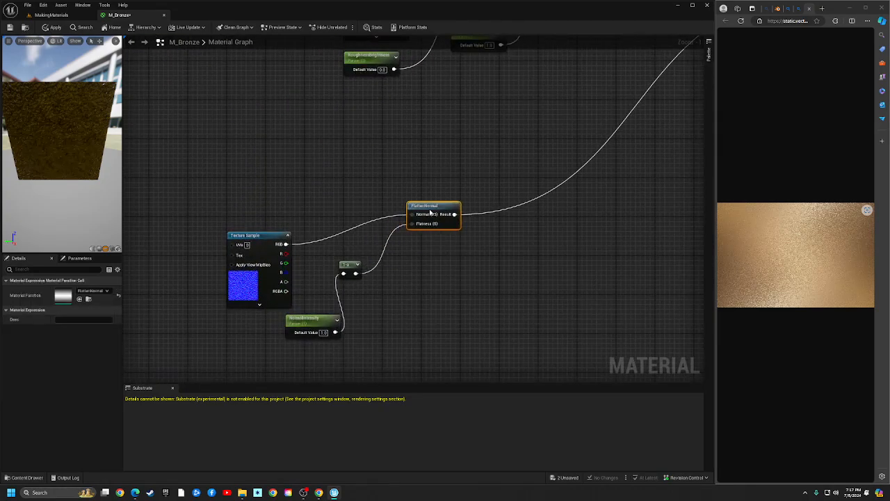
{"action": "scroll", "coordinate": [389, 133], "scroll_direction": "down", "scroll_amount": 4}
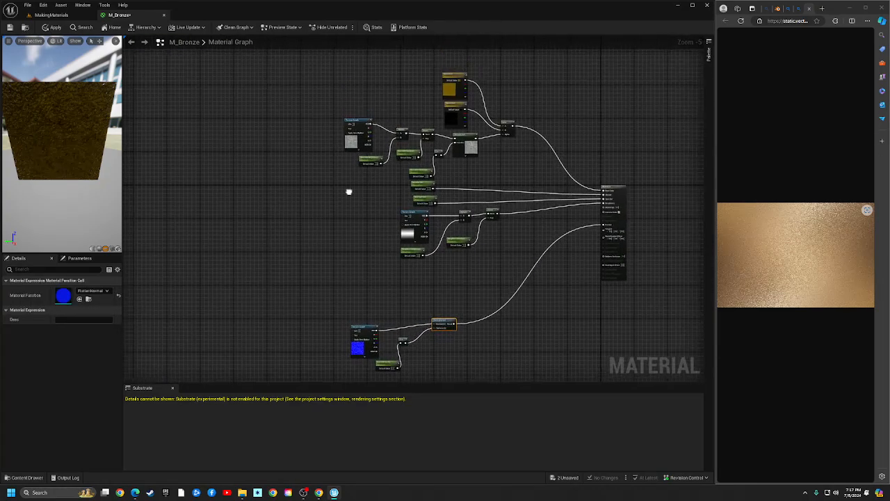
{"action": "right_click_drag", "start_coordinate": [348, 191], "coordinate": [487, 220]}
{"action": "left_click", "coordinate": [515, 318]}
{"action": "left_click_drag", "start_coordinate": [515, 318], "coordinate": [517, 279]}
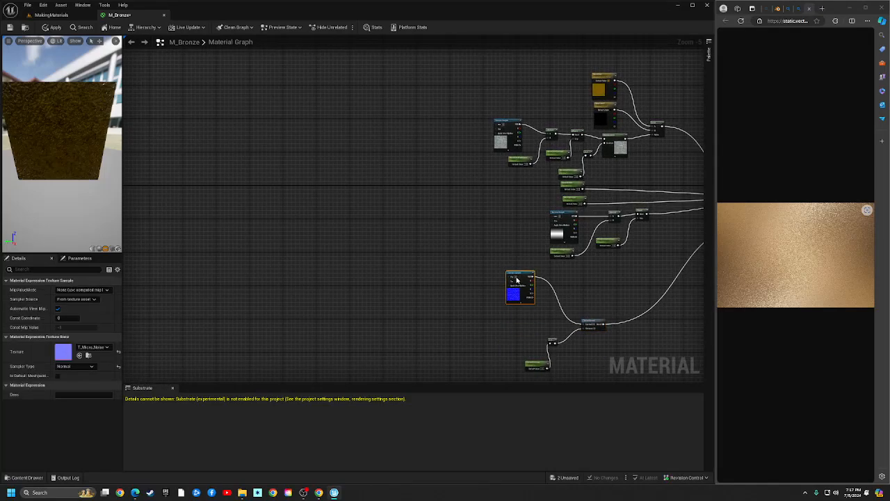
{"action": "left_click_drag", "start_coordinate": [564, 217], "coordinate": [508, 208]}
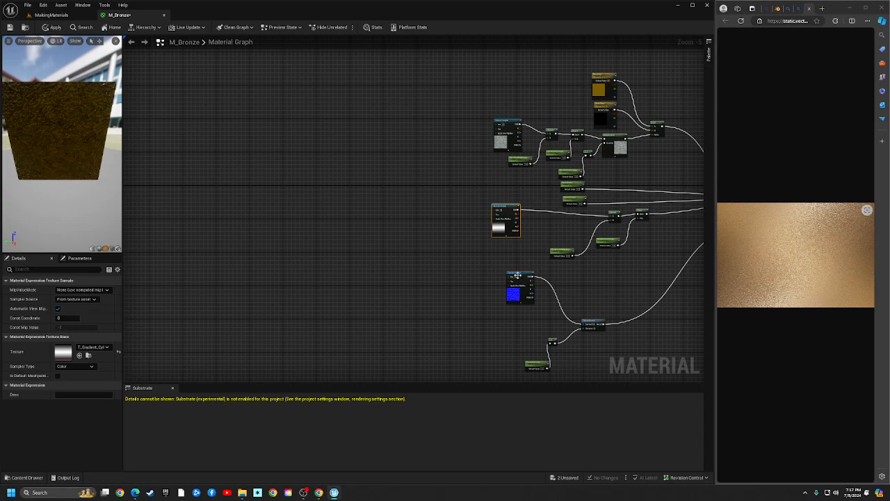
{"action": "left_click_drag", "start_coordinate": [517, 275], "coordinate": [505, 270]}
{"action": "left_click", "coordinate": [478, 256]}
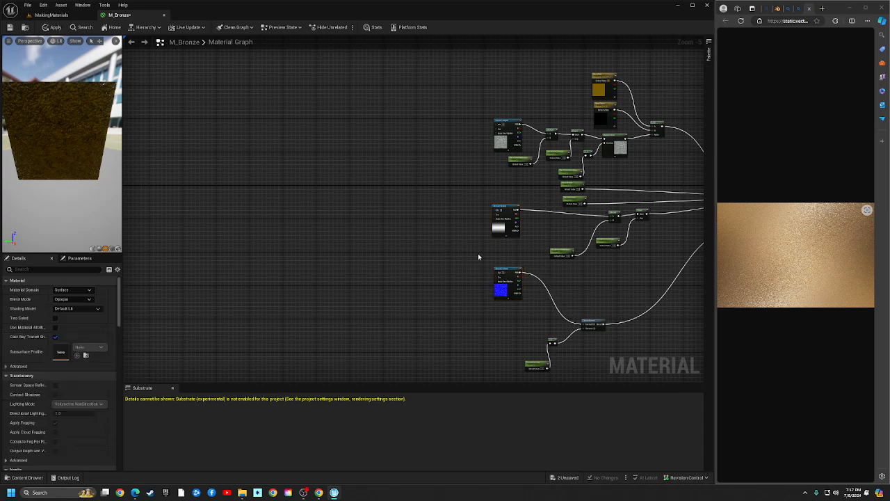
Move the RoughnessContrast and RoughnessBrightness parameter nodes closer to the roughness Multiply and Power nodes
{"action": "scroll", "coordinate": [446, 255], "scroll_direction": "up", "scroll_amount": 3}
{"action": "left_click", "coordinate": [511, 202]}
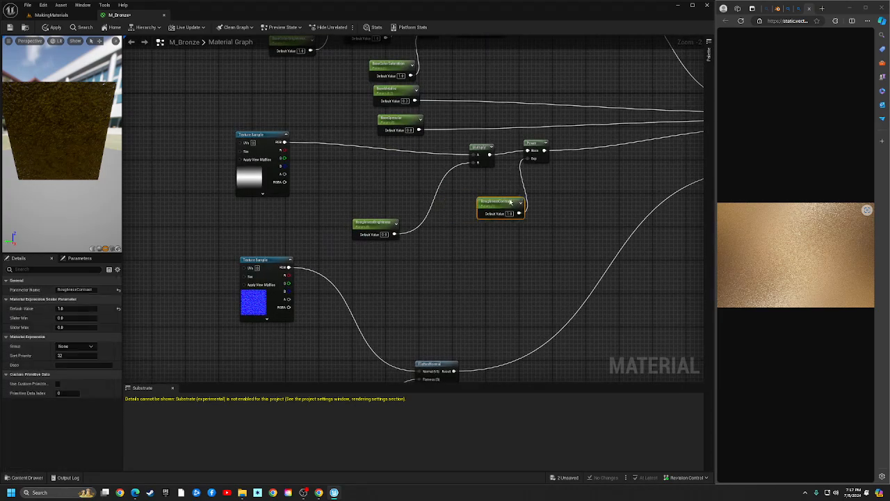
{"action": "left_click_drag", "start_coordinate": [511, 203], "coordinate": [516, 194]}
{"action": "left_click_drag", "start_coordinate": [389, 227], "coordinate": [429, 190]}
Add a TextureCoordinate node in the empty area before the texture samples and connect it to input A of a new Multiply node
{"action": "right_click_drag", "start_coordinate": [314, 212], "coordinate": [566, 264]}
{"action": "right_click_drag", "start_coordinate": [404, 233], "coordinate": [438, 261]}
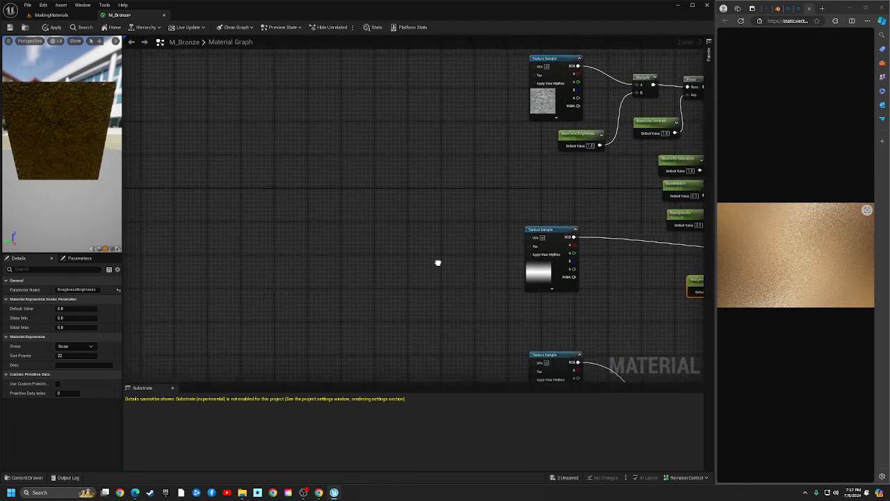
{"action": "right_click", "coordinate": [334, 205]}
{"action": "type", "text": "texture co"}
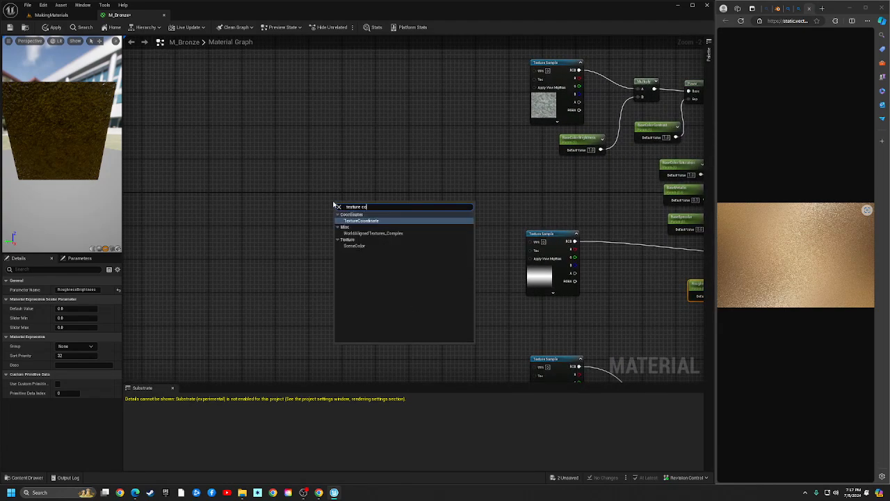
{"action": "key", "text": "Return"}
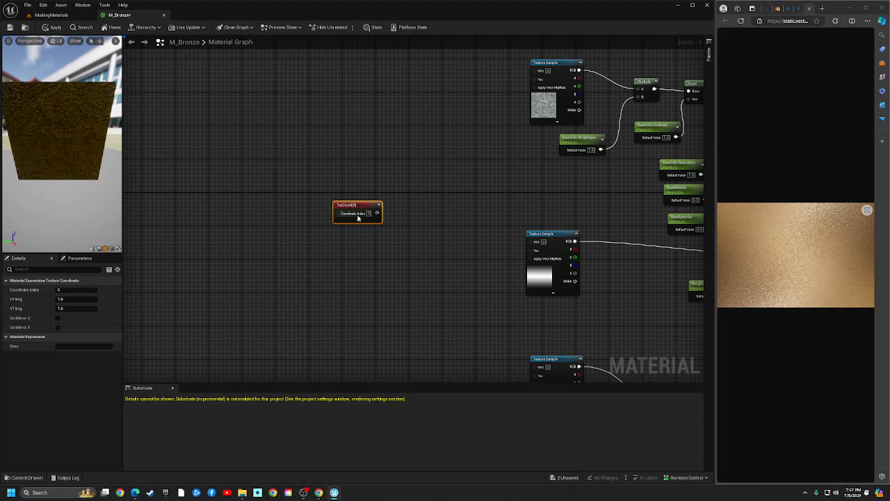
{"action": "left_click_drag", "start_coordinate": [359, 203], "coordinate": [382, 196]}
{"action": "key", "text": "m"}
{"action": "left_click", "coordinate": [377, 186]}
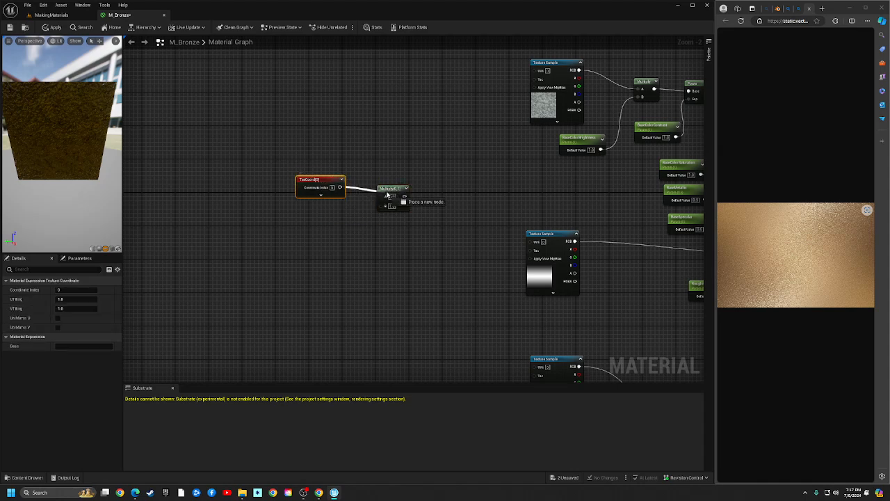
Add an AppendVector node below the TexCoord node and connect it to input B of the new Multiply
{"action": "right_click", "coordinate": [281, 253]}
{"action": "type", "text": "appen"}
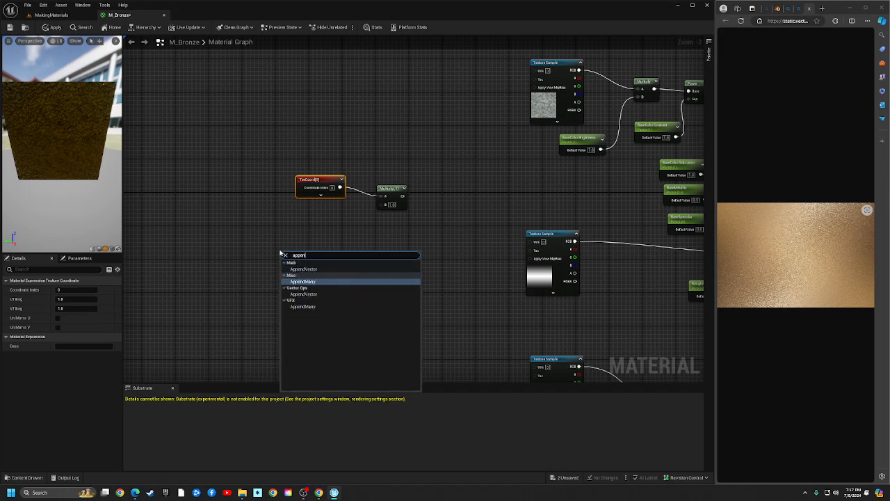
{"action": "key", "text": "Up"}
{"action": "key", "text": "Return"}
{"action": "left_click_drag", "start_coordinate": [293, 253], "coordinate": [381, 205]}
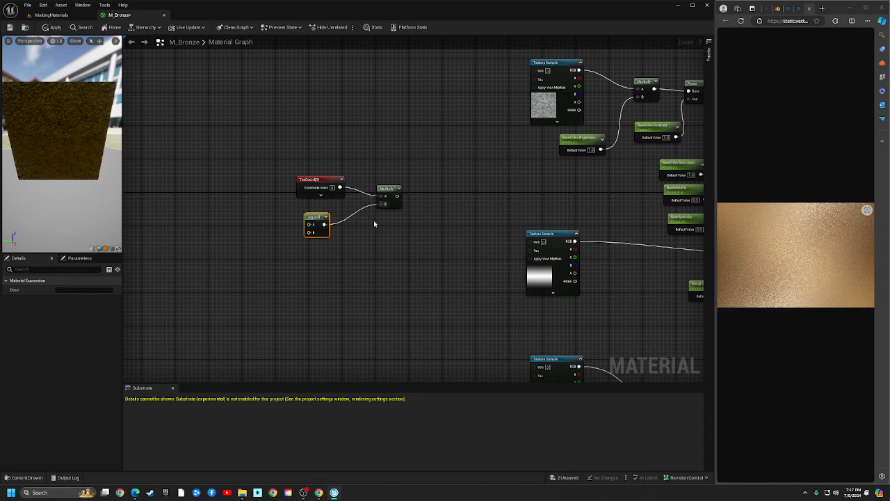
Create a scalar parameter named TilingX with default value 1 and connect it to input A of the Append node
{"action": "right_click_drag", "start_coordinate": [373, 222], "coordinate": [425, 226]}
{"action": "left_click", "coordinate": [306, 236]}
{"action": "right_click", "coordinate": [306, 240]}
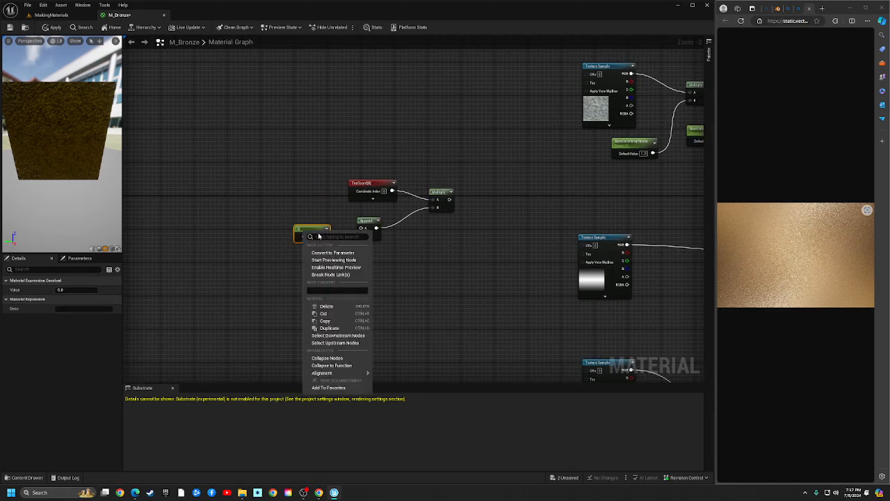
{"action": "left_click", "coordinate": [330, 252]}
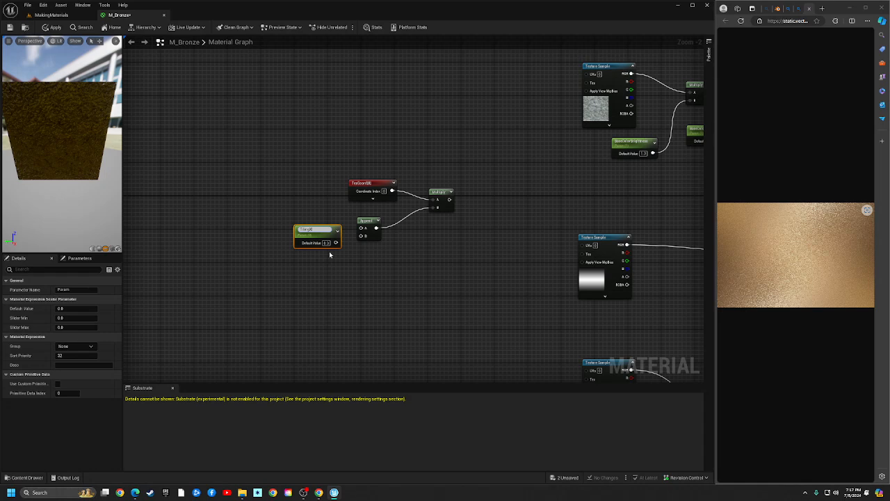
{"action": "key", "text": "Return"}
{"action": "left_click", "coordinate": [325, 242]}
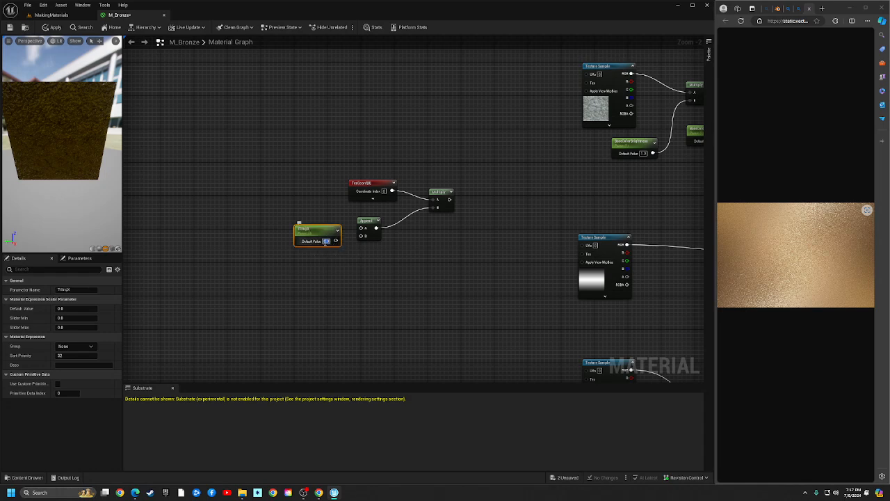
{"action": "left_click_drag", "start_coordinate": [336, 240], "coordinate": [361, 228]}
{"action": "right_click", "coordinate": [306, 265]}
{"action": "type", "text": "ti"}
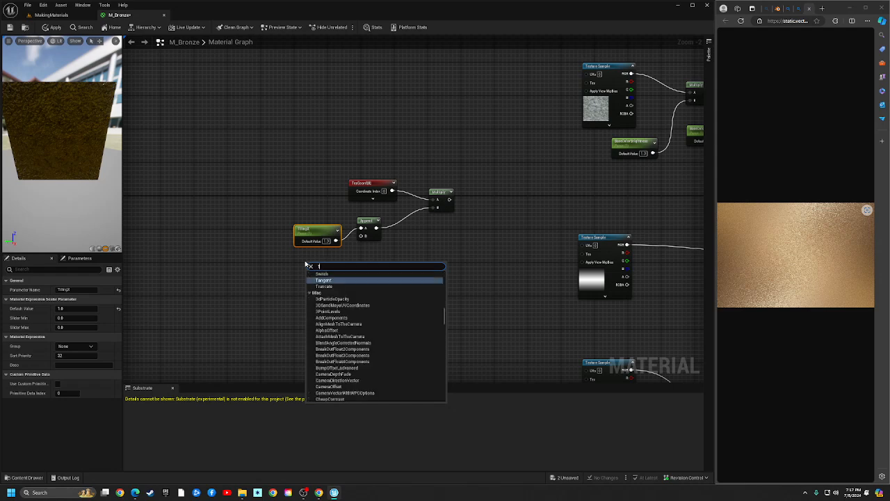
{"action": "key", "text": "BackSpace"}
{"action": "key", "text": "BackSpace"}
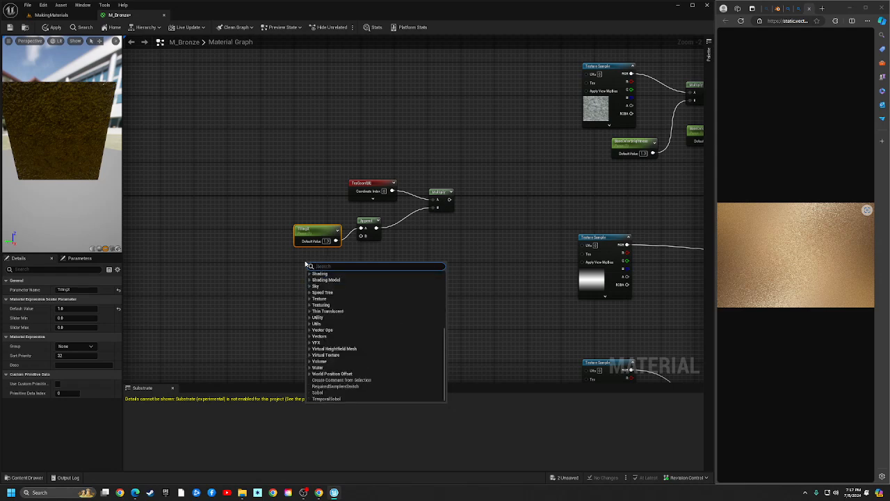
{"action": "left_click", "coordinate": [285, 271]}
Create a scalar parameter named TilingY below TilingX and connect it to input B of the Append node
{"action": "left_click", "coordinate": [290, 270]}
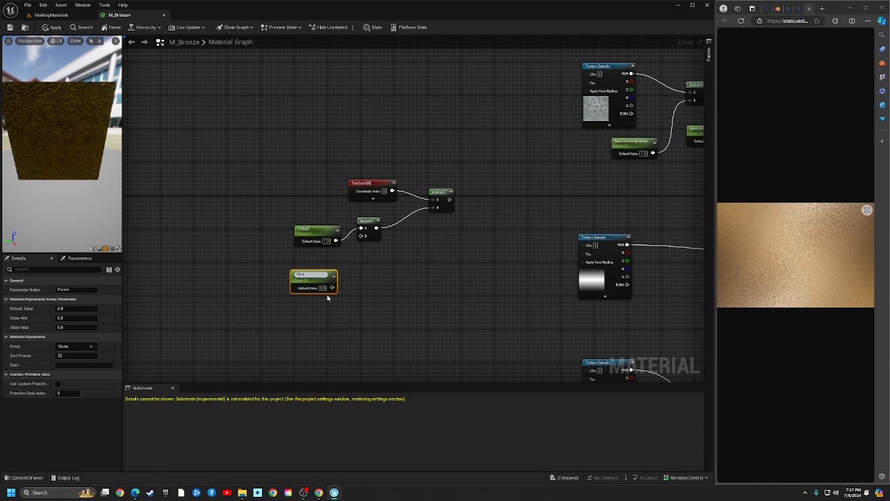
{"action": "type", "text": "TilingY"}
{"action": "key", "text": "Return"}
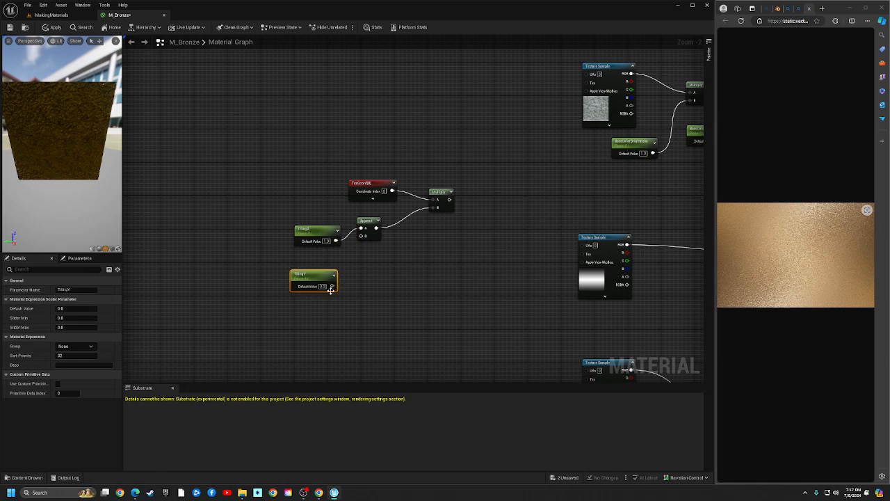
{"action": "left_click_drag", "start_coordinate": [332, 287], "coordinate": [362, 237]}
Connect the tiling Multiply output to the UVs input of the base color texture sample
{"action": "right_click_drag", "start_coordinate": [464, 217], "coordinate": [308, 270]}
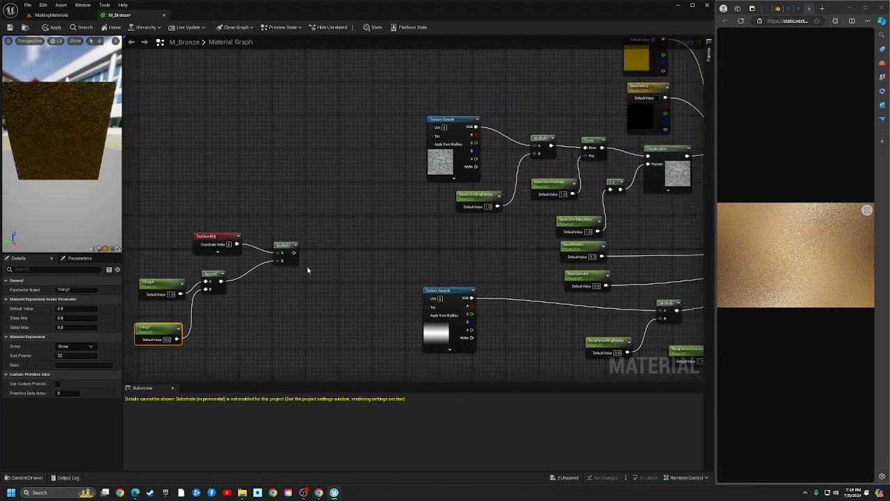
{"action": "left_click_drag", "start_coordinate": [295, 253], "coordinate": [433, 127]}
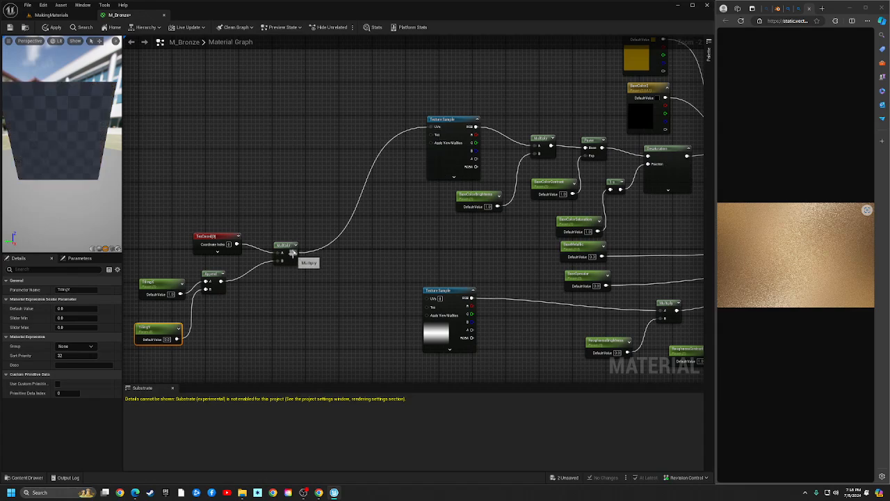
Connect the tiling Multiply output to the UVs inputs of the roughness and normal texture samples
{"action": "left_click_drag", "start_coordinate": [295, 253], "coordinate": [437, 299]}
{"action": "scroll", "coordinate": [368, 288], "scroll_direction": "down", "scroll_amount": 2}
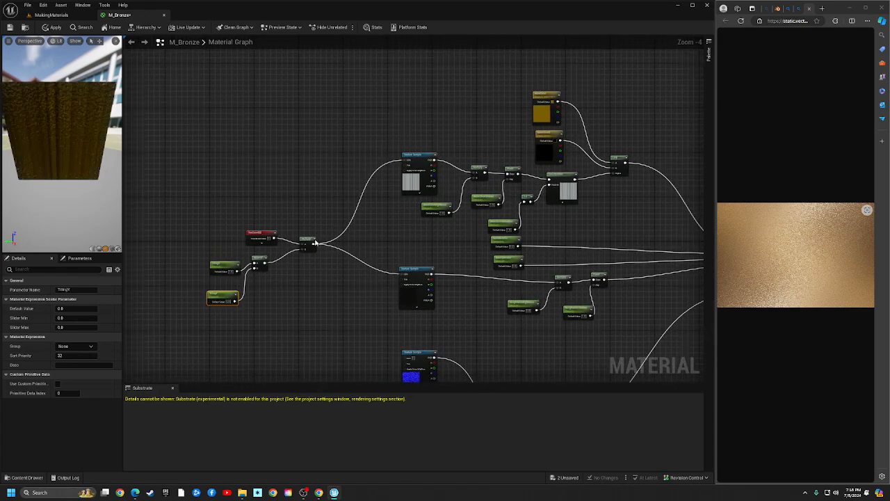
{"action": "left_click_drag", "start_coordinate": [315, 245], "coordinate": [404, 358]}
{"action": "right_click_drag", "start_coordinate": [223, 318], "coordinate": [294, 313]}
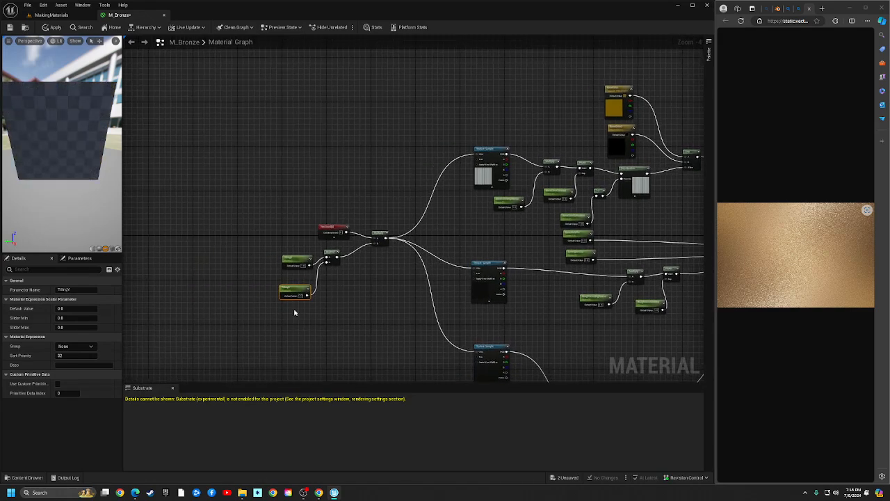
Set the TilingY parameter's default value to 1
{"action": "left_click_drag", "start_coordinate": [48, 136], "coordinate": [87, 167]}
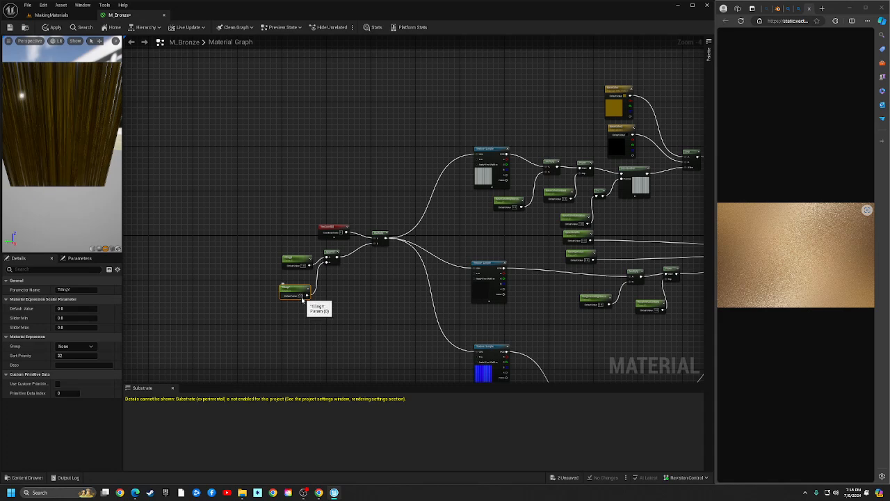
{"action": "type", "text": "1"}
{"action": "key", "text": "Return"}
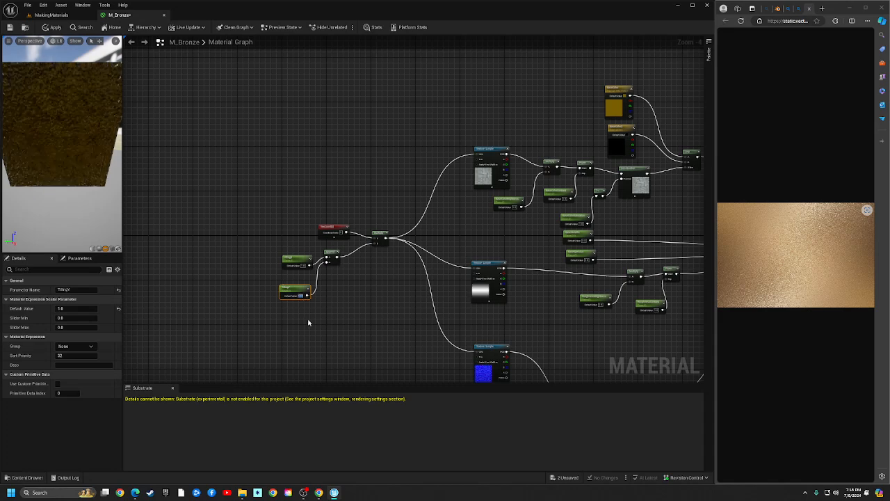
Try TilingY default values of 10 and 6 on the preview, then restore the value to 1
{"action": "type", "text": "10"}
{"action": "key", "text": "Return"}
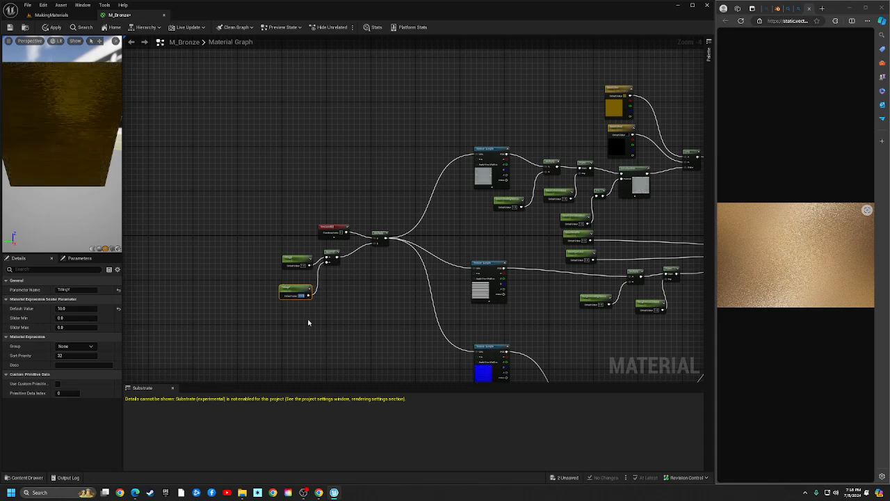
{"action": "type", "text": "6"}
{"action": "key", "text": "Return"}
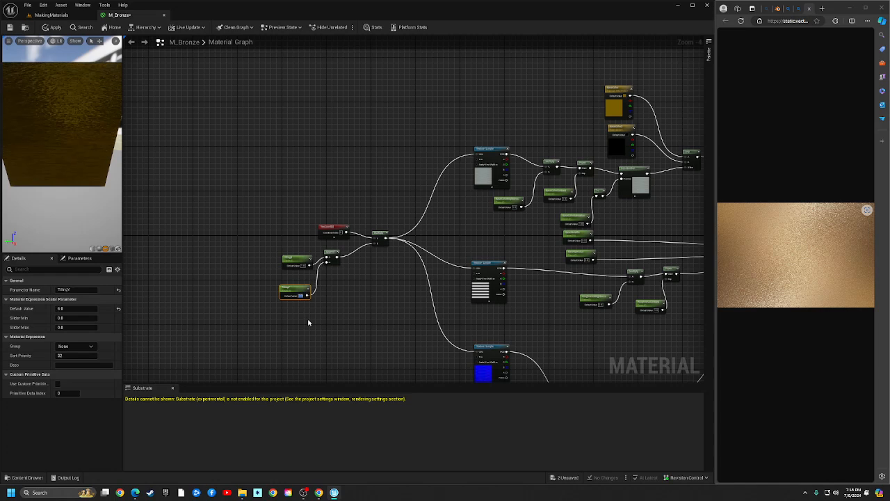
{"action": "type", "text": "7"}
{"action": "key", "text": "Return"}
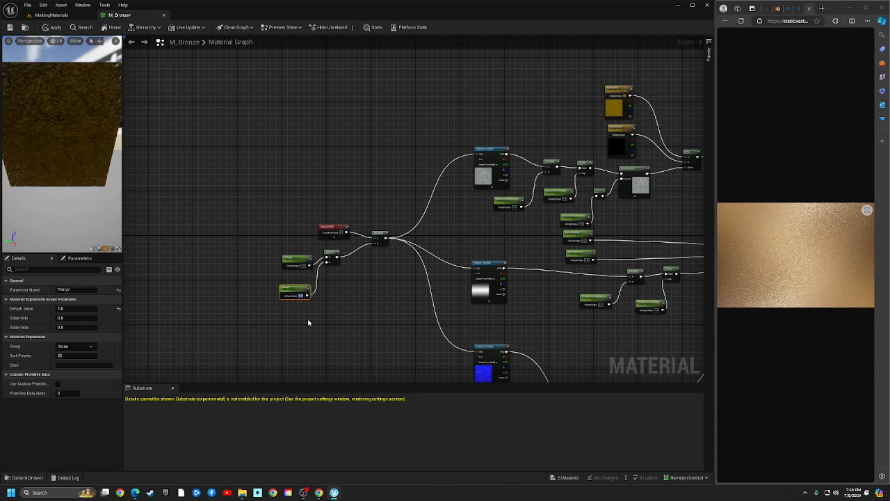
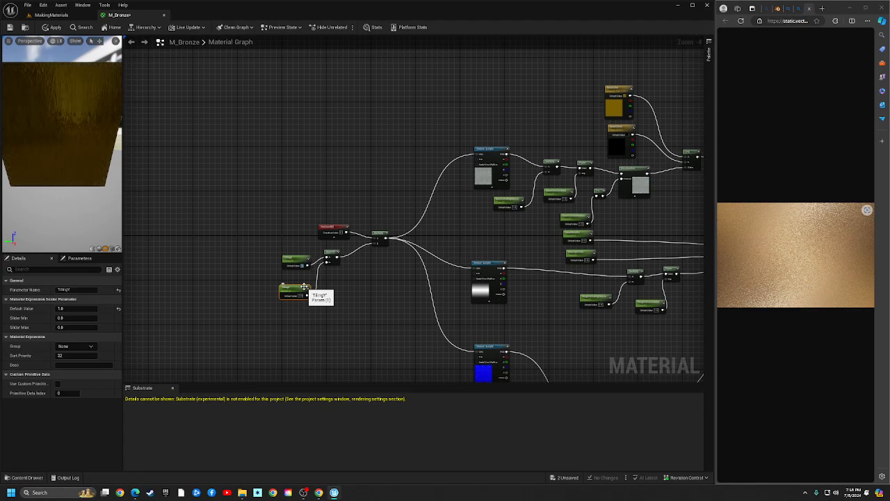
Move the TilingX node farther from the Append node and align the TilingY node directly beneath it
{"action": "scroll", "coordinate": [308, 276], "scroll_direction": "up", "scroll_amount": 5}
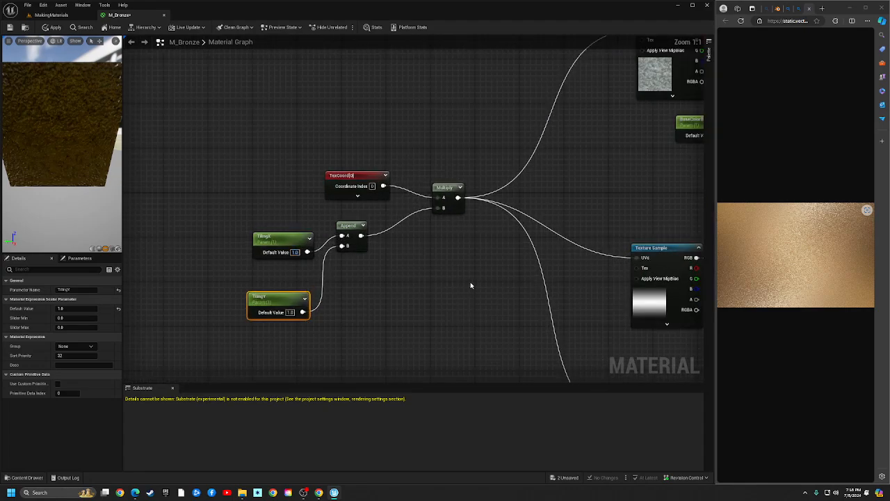
{"action": "left_click_drag", "start_coordinate": [298, 242], "coordinate": [270, 242]}
{"action": "left_click_drag", "start_coordinate": [280, 302], "coordinate": [256, 275]}
{"action": "scroll", "coordinate": [58, 143], "scroll_direction": "down", "scroll_amount": 3}
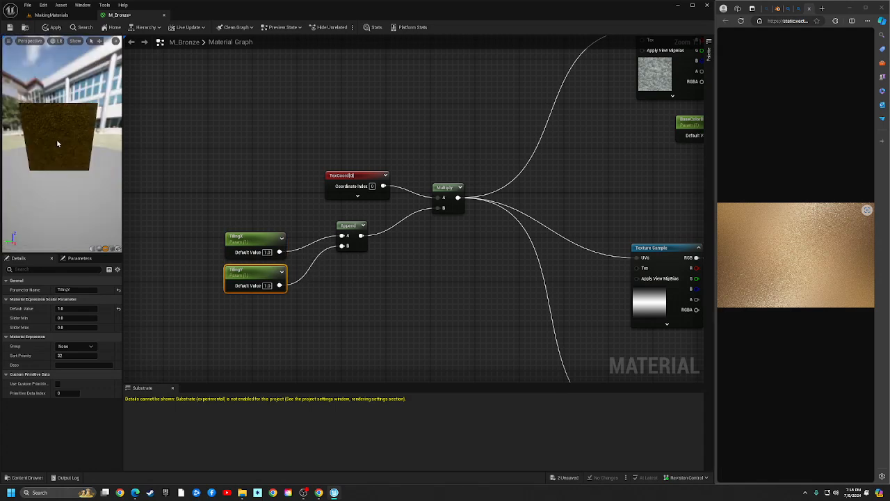
{"action": "scroll", "coordinate": [59, 148], "scroll_direction": "up", "scroll_amount": 3}
{"action": "left_click", "coordinate": [302, 155]}
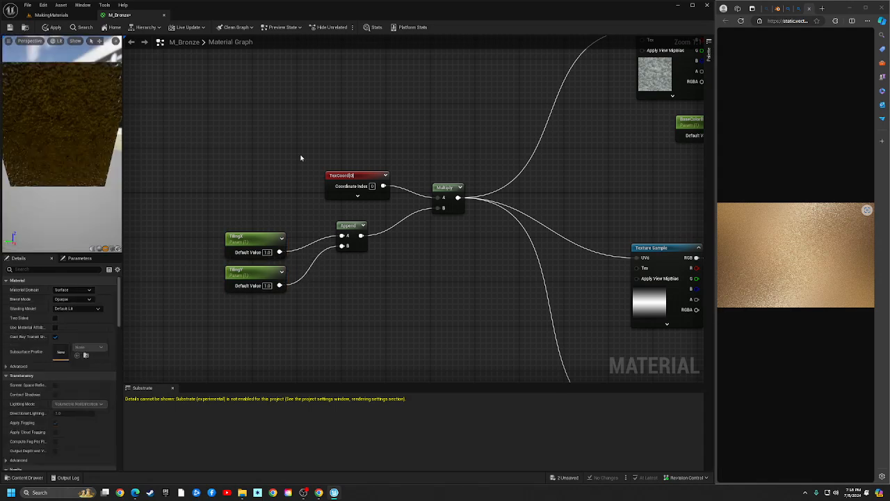
Place the TexCoord node above TilingX and move the Multiply and Append nodes closer to the tiling parameters
{"action": "left_click_drag", "start_coordinate": [366, 176], "coordinate": [249, 191]}
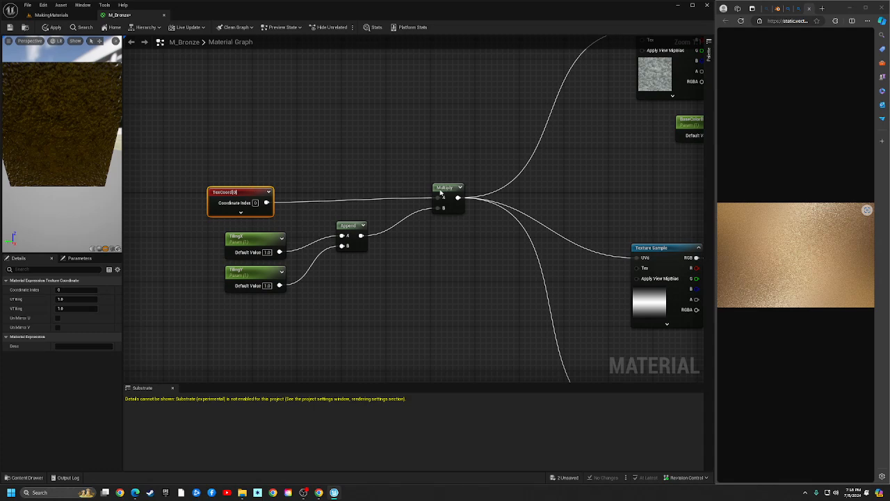
{"action": "left_click_drag", "start_coordinate": [441, 192], "coordinate": [381, 195]}
{"action": "left_click_drag", "start_coordinate": [354, 229], "coordinate": [325, 229]}
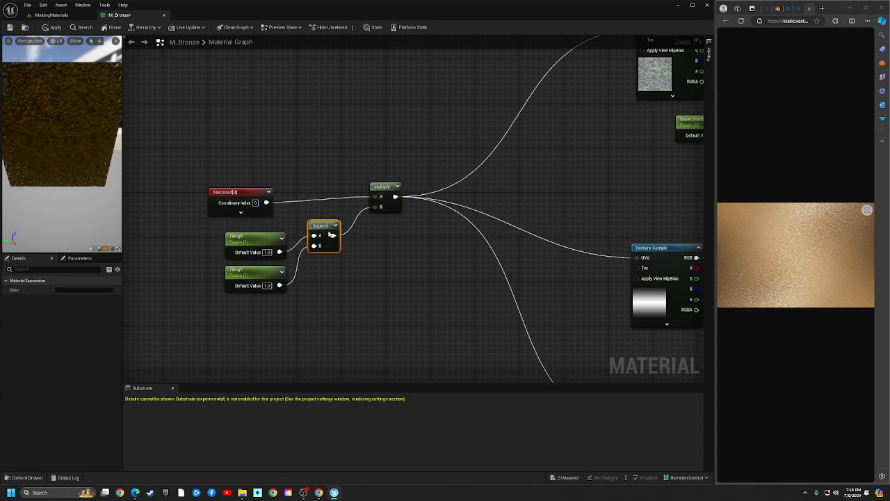
Add a CustomRotator node beside the tiling Multiply and connect the Multiply output to its UVs input
{"action": "right_click_drag", "start_coordinate": [412, 241], "coordinate": [345, 253]}
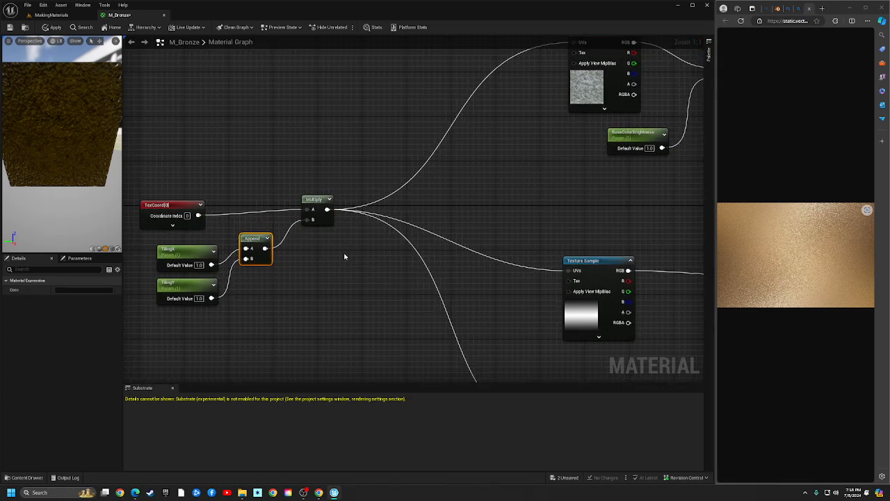
{"action": "right_click", "coordinate": [336, 117]}
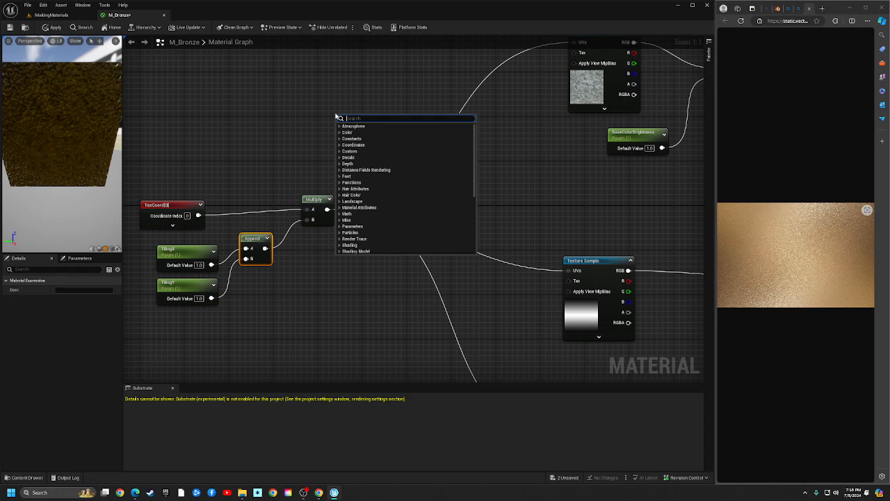
{"action": "type", "text": "rotator"}
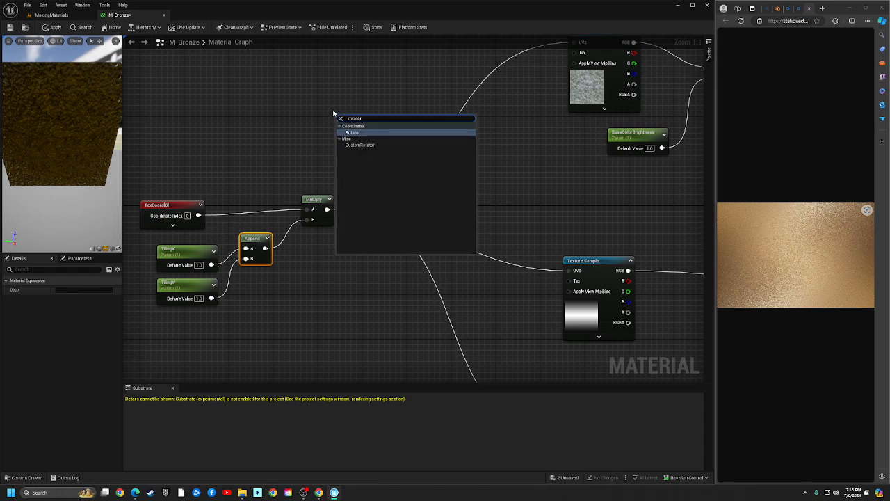
{"action": "left_click", "coordinate": [359, 145]}
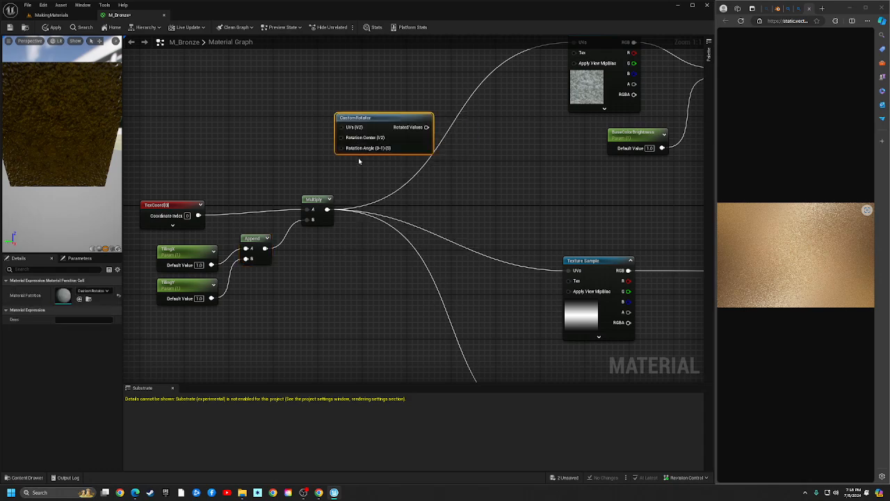
{"action": "left_click_drag", "start_coordinate": [370, 123], "coordinate": [381, 205]}
{"action": "left_click_drag", "start_coordinate": [327, 209], "coordinate": [351, 209]}
Connect the CustomRotator's Rotated Values output to the UVs inputs of the base color, roughness and normal texture samples
{"action": "scroll", "coordinate": [455, 211], "scroll_direction": "down", "scroll_amount": 1}
{"action": "right_click_drag", "start_coordinate": [455, 211], "coordinate": [394, 217]}
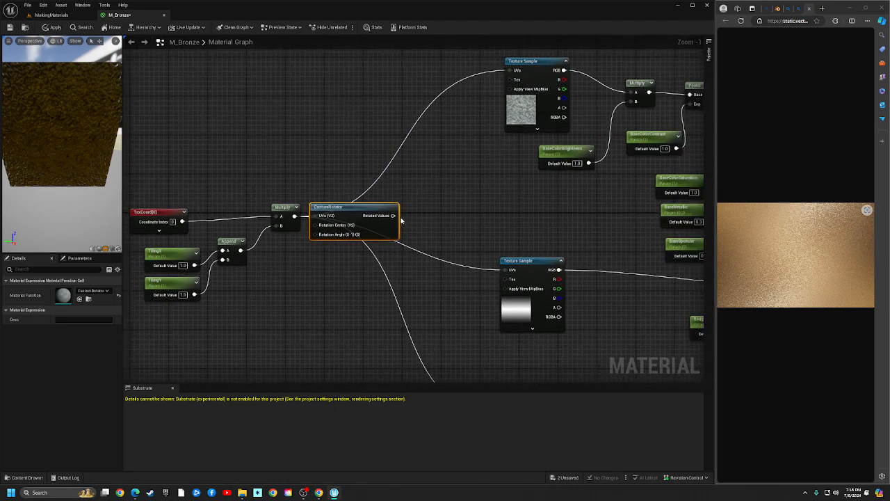
{"action": "left_click_drag", "start_coordinate": [395, 217], "coordinate": [502, 269]}
{"action": "right_click_drag", "start_coordinate": [462, 288], "coordinate": [422, 165]}
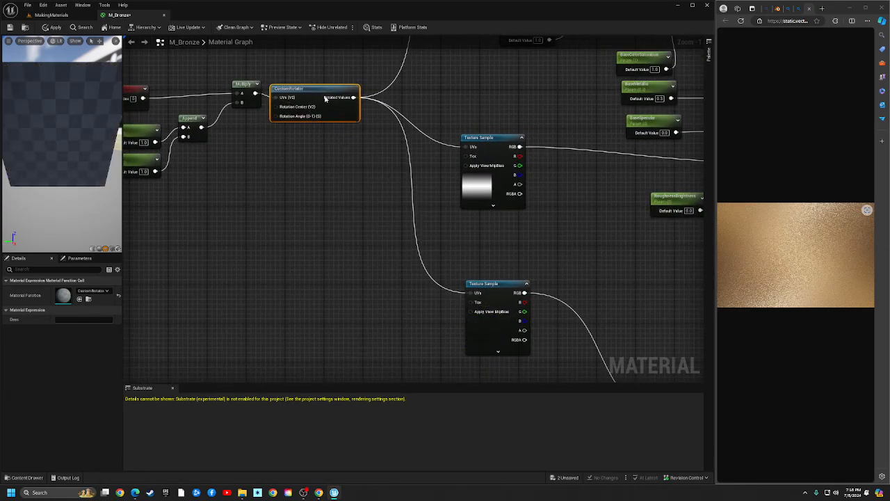
Duplicate the Append node below the CustomRotator's inputs and connect the copy to Rotation Center
{"action": "left_click_drag", "start_coordinate": [313, 84], "coordinate": [333, 119]}
{"action": "right_click_drag", "start_coordinate": [268, 175], "coordinate": [330, 177]}
{"action": "left_click", "coordinate": [254, 119]}
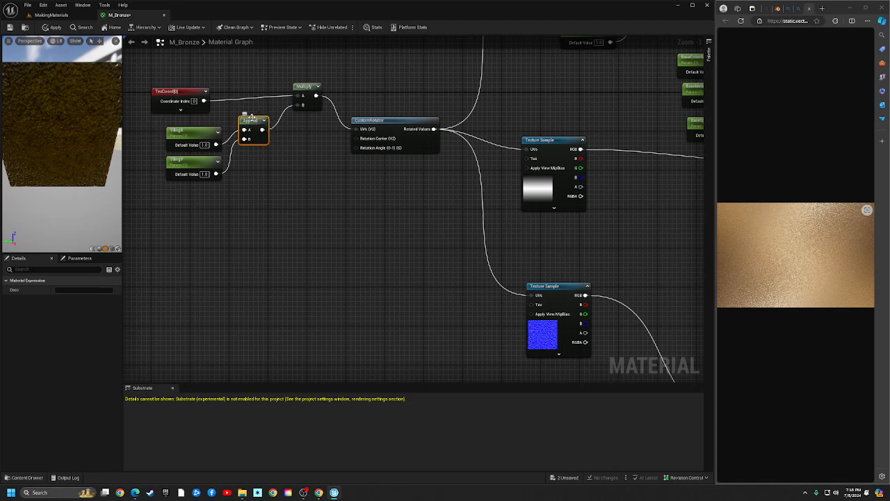
{"action": "key", "text": "ctrl+w"}
{"action": "left_click_drag", "start_coordinate": [296, 170], "coordinate": [357, 138]}
{"action": "left_click", "coordinate": [337, 174]}
{"action": "right_click_drag", "start_coordinate": [299, 164], "coordinate": [348, 162]}
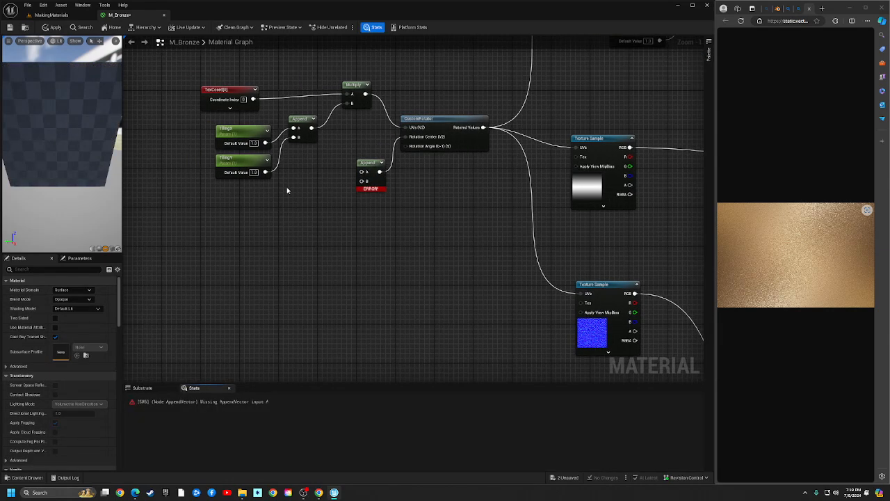
Add a constant node with value 1 and connect it to input A of the new Append node
{"action": "key", "text": "1"}
{"action": "left_click", "coordinate": [314, 169]}
{"action": "left_click_drag", "start_coordinate": [334, 174], "coordinate": [362, 171]}
{"action": "type", "text": "1"}
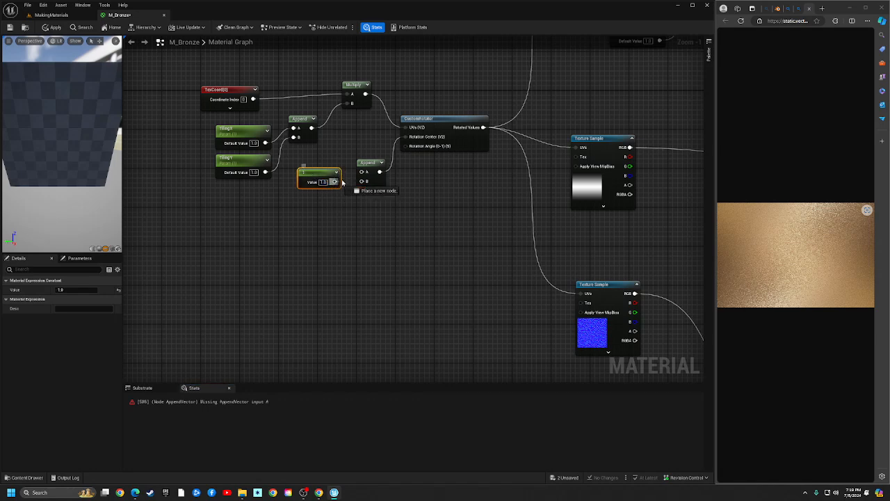
Add a second constant node with value 1 below the first and connect it to the new Append's input B
{"action": "type", "text": "1"}
{"action": "left_click", "coordinate": [312, 217]}
{"action": "left_click_drag", "start_coordinate": [329, 221], "coordinate": [361, 181]}
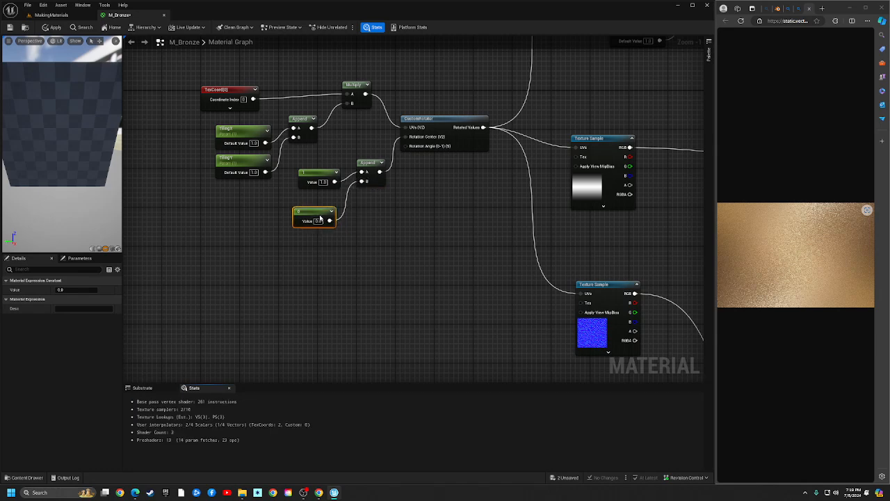
{"action": "left_click", "coordinate": [318, 221]}
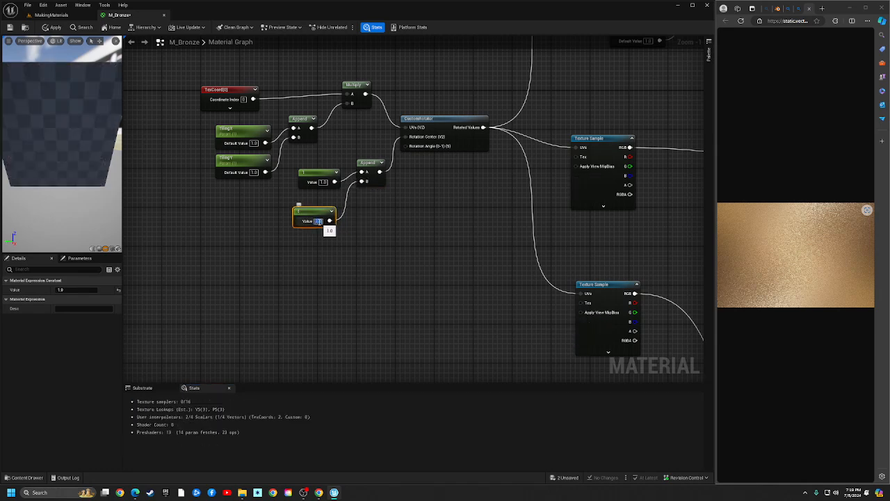
{"action": "type", "text": "1"}
{"action": "key", "text": "Return"}
{"action": "left_click", "coordinate": [341, 254]}
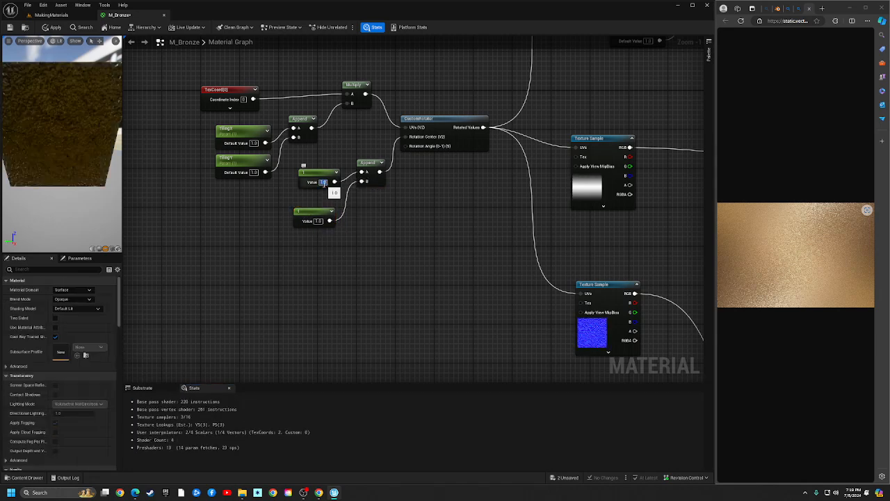
Try rotation center values of 2, 4, 5, 6, 7 and 8 in the constant feeding the new Append's input A
{"action": "type", "text": "2"}
{"action": "key", "text": "Return"}
{"action": "type", "text": "4"}
{"action": "key", "text": "Return"}
{"action": "type", "text": "5"}
{"action": "key", "text": "Return"}
{"action": "type", "text": "6"}
{"action": "key", "text": "Return"}
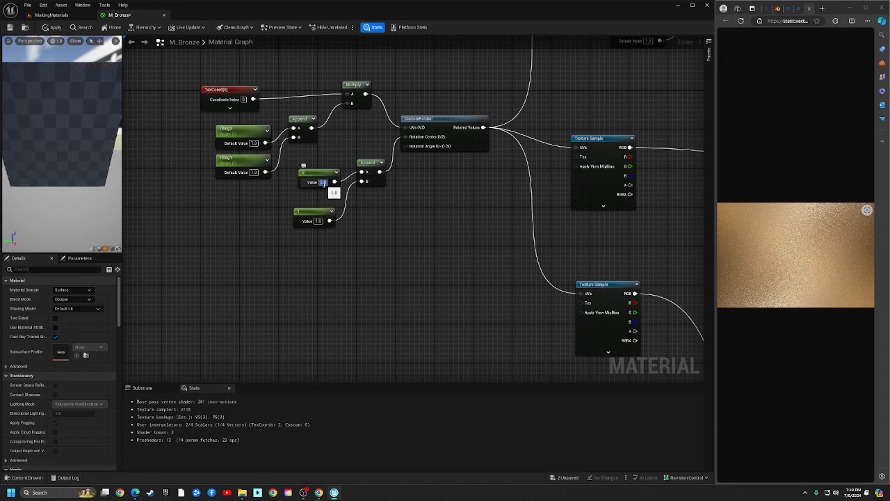
{"action": "type", "text": "7"}
{"action": "key", "text": "Return"}
{"action": "type", "text": "8"}
{"action": "key", "text": "Return"}
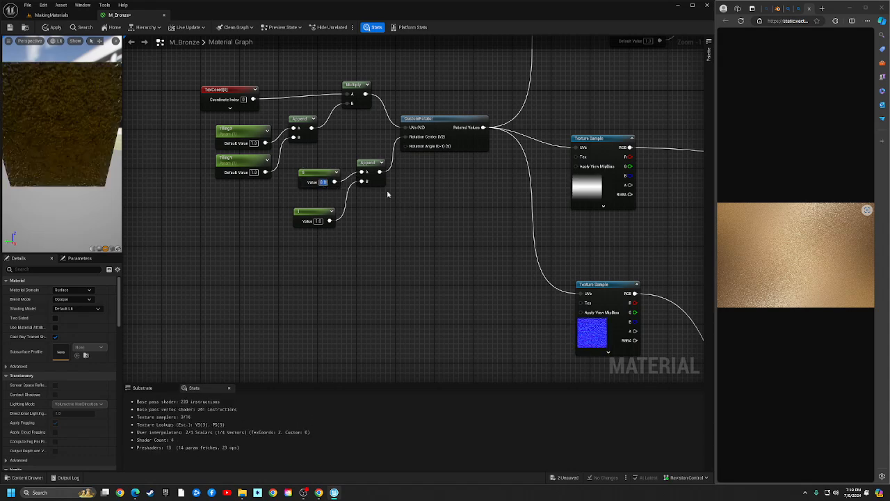
Set the upper rotation center constant back to 1 and tidy the Append, lower constant and CustomRotator nodes
{"action": "right_click_drag", "start_coordinate": [431, 218], "coordinate": [420, 244]}
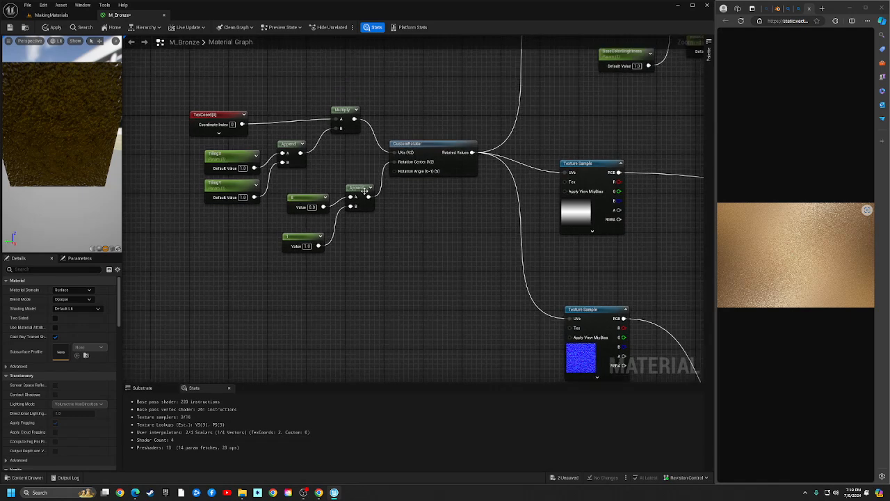
{"action": "left_click", "coordinate": [363, 189]}
{"action": "left_click", "coordinate": [311, 207]}
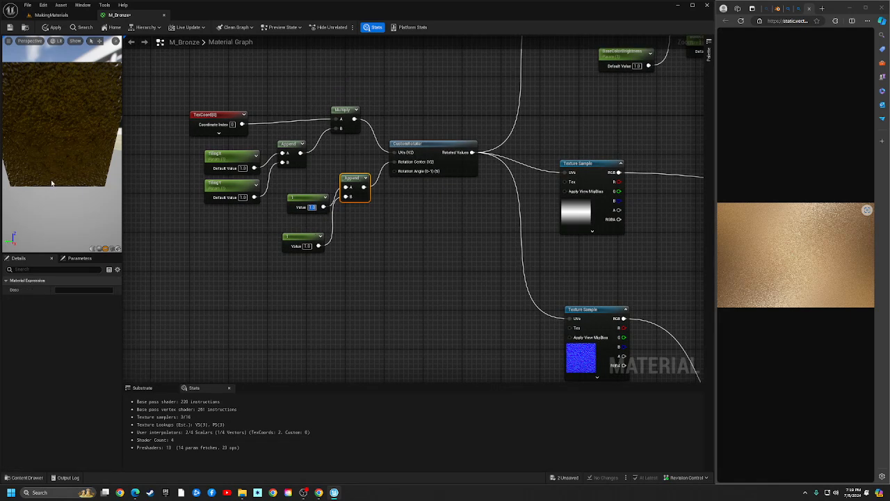
{"action": "left_click", "coordinate": [313, 240]}
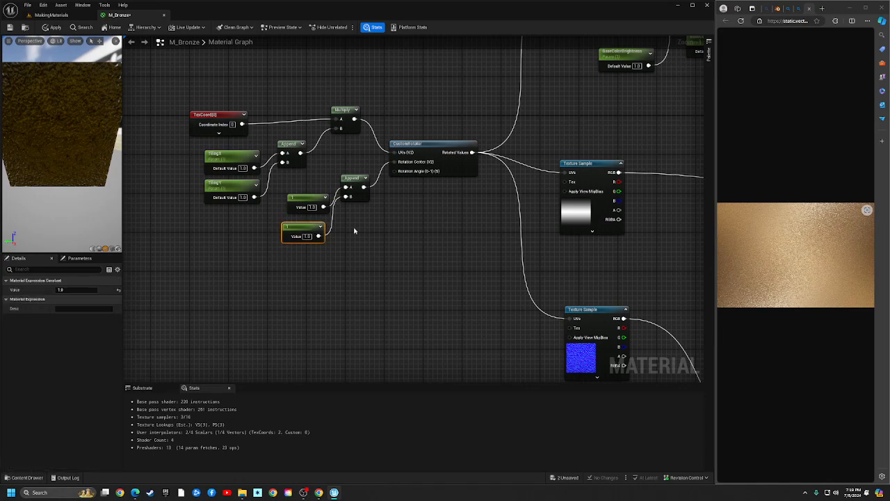
{"action": "right_click_drag", "start_coordinate": [356, 232], "coordinate": [317, 227]}
{"action": "left_click_drag", "start_coordinate": [395, 151], "coordinate": [410, 161]}
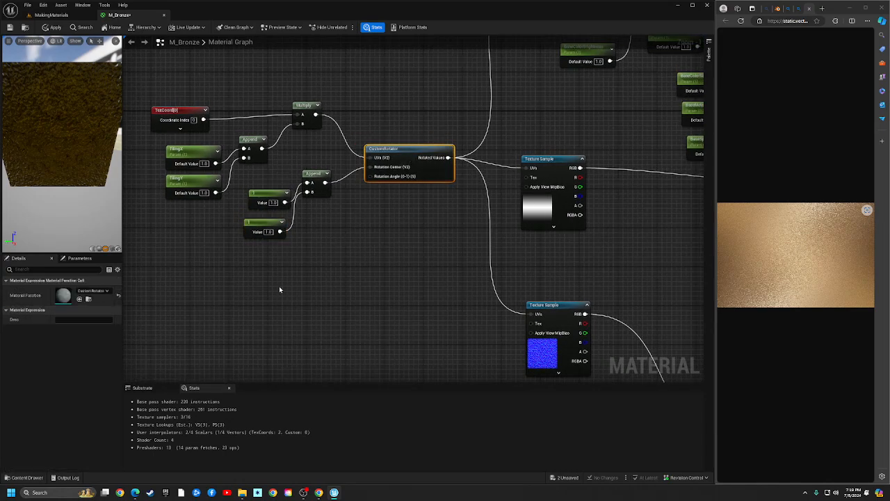
Create a scalar parameter named AmountOfRotation below the two rotation center constants
{"action": "left_click", "coordinate": [272, 265]}
{"action": "right_click", "coordinate": [281, 267]}
{"action": "left_click", "coordinate": [315, 288]}
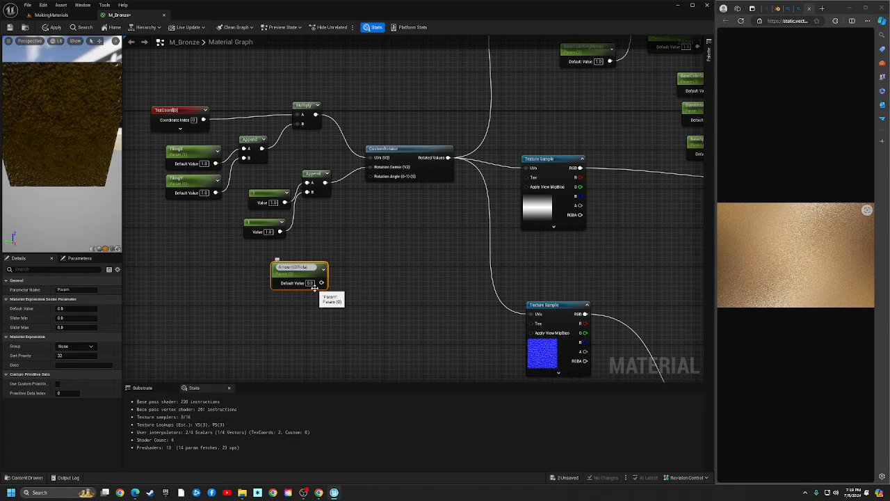
{"action": "key", "text": "Return"}
Set AmountOfRotation's default value to 0.54 and connect it to the CustomRotator's Rotation Angle input
{"action": "left_click", "coordinate": [310, 282]}
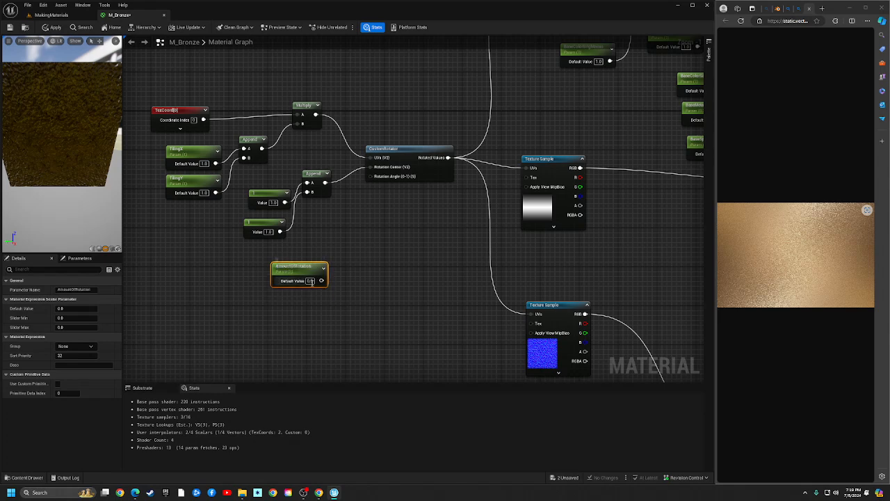
{"action": "type", "text": "0"}
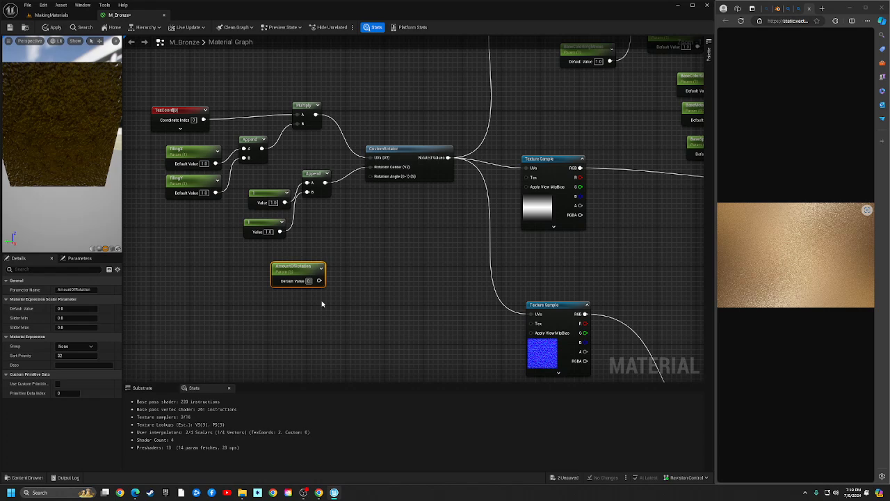
{"action": "type", "text": ".54"}
{"action": "left_click_drag", "start_coordinate": [323, 280], "coordinate": [373, 176]}
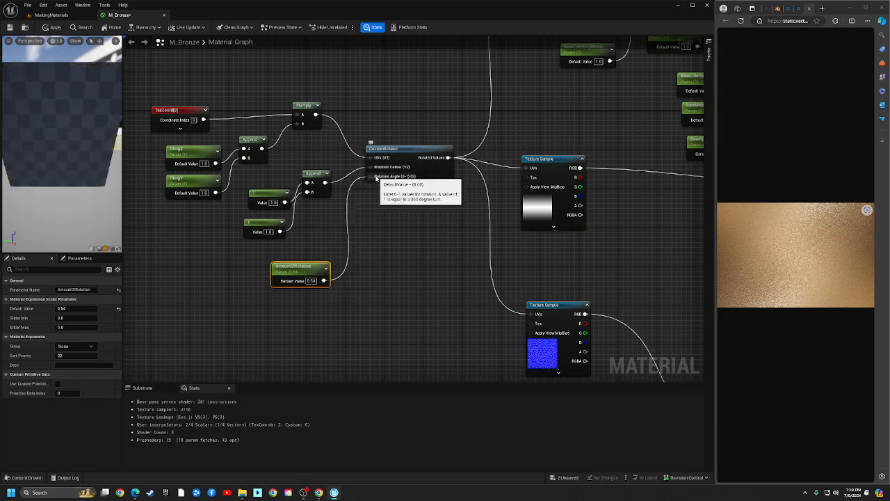
Try AmountOfRotation default values of 0, 1, 0.1 and 0.3 to compare the texture rotation
{"action": "left_click", "coordinate": [313, 280]}
{"action": "type", "text": "0"}
{"action": "key", "text": "Return"}
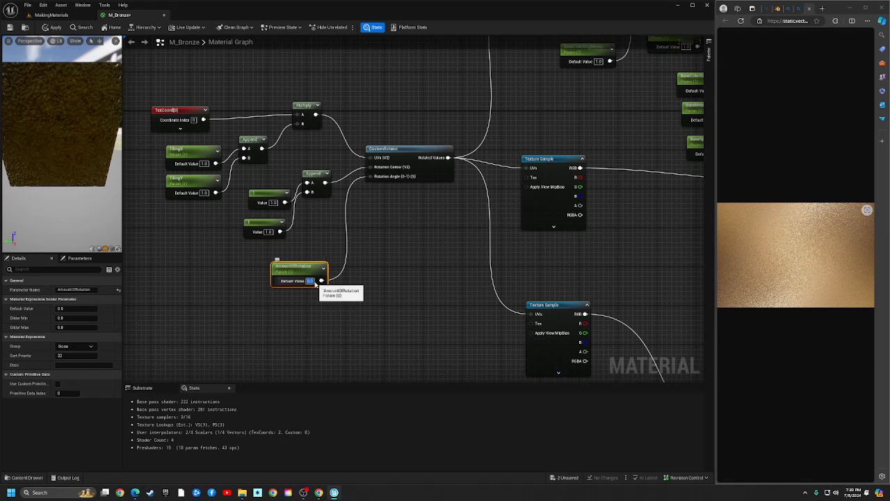
{"action": "type", "text": "1"}
{"action": "key", "text": "Return"}
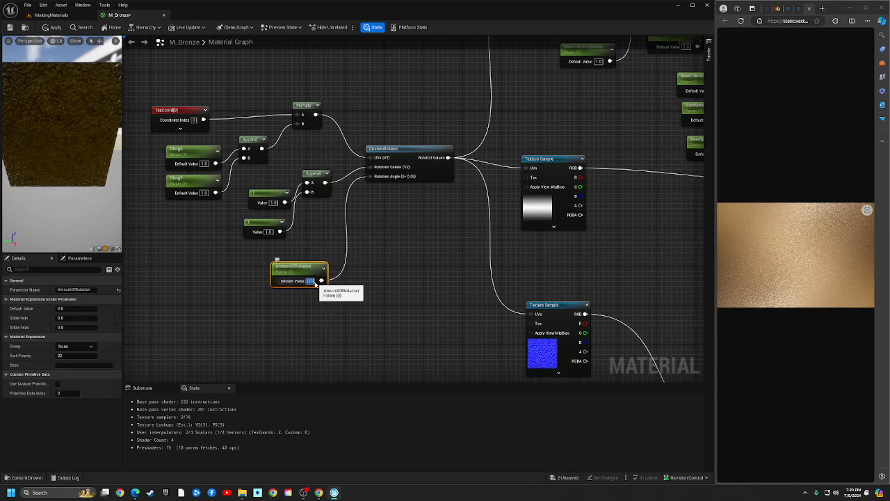
{"action": "type", "text": "0"}
{"action": "key", "text": "Return"}
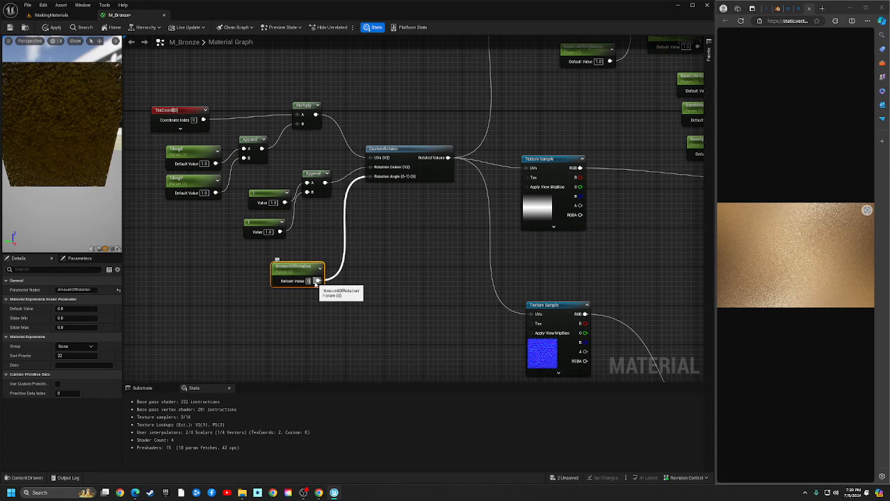
{"action": "left_click", "coordinate": [313, 282]}
{"action": "type", "text": "0.1"}
{"action": "key", "text": "Return"}
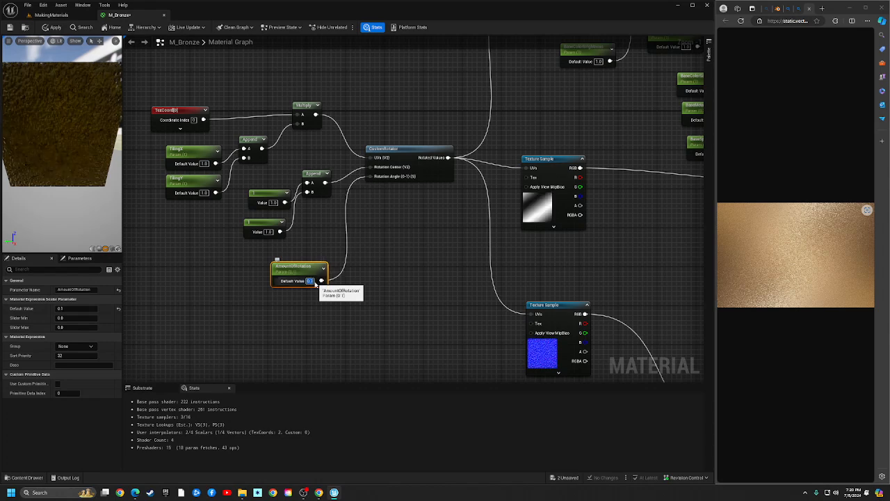
{"action": "type", "text": "0.2"}
{"action": "key", "text": "Return"}
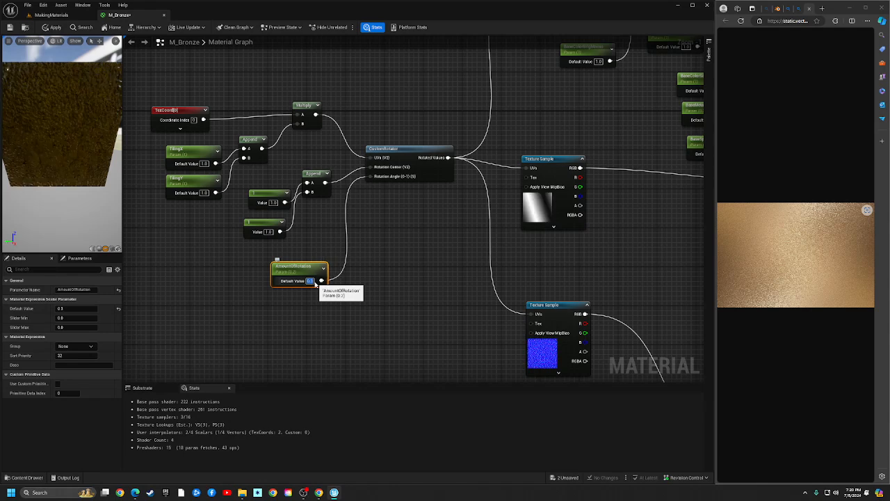
Set both rotation center constants to 0.5 and AmountOfRotation's default value to 0
{"action": "left_click", "coordinate": [274, 203]}
{"action": "type", "text": "0"}
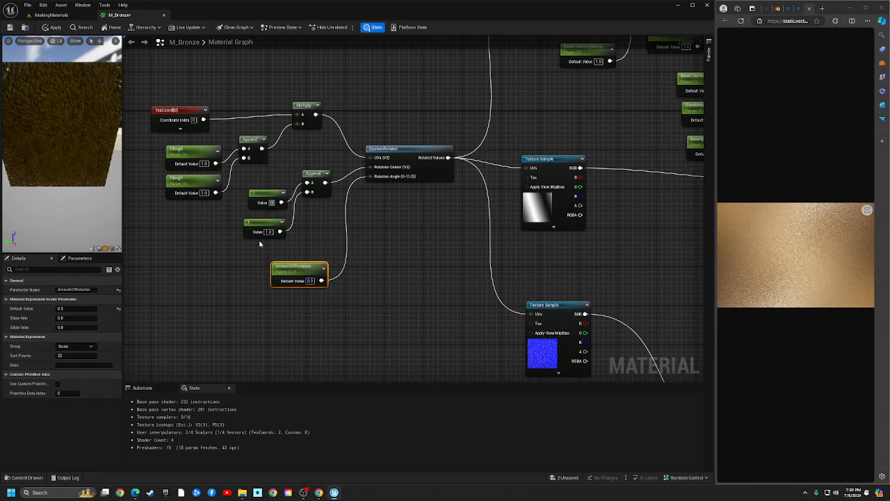
{"action": "type", "text": ".1"}
{"action": "key", "text": "Return"}
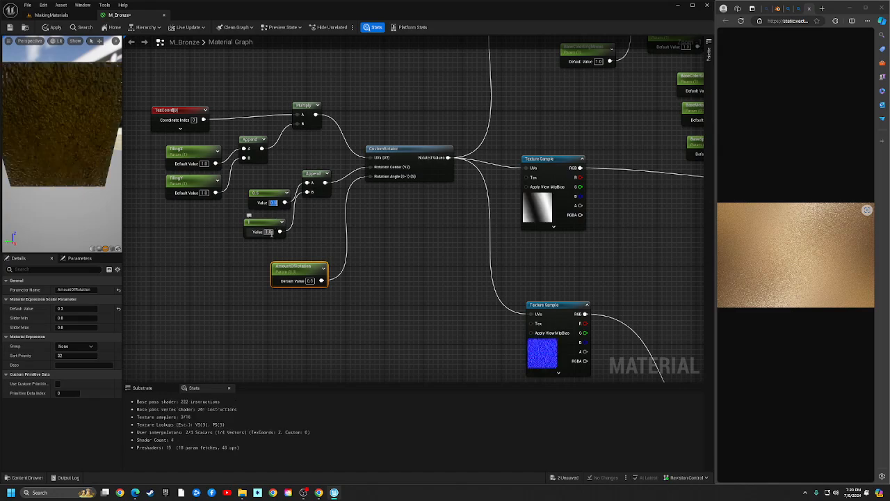
{"action": "type", "text": "0"}
{"action": "key", "text": "Return"}
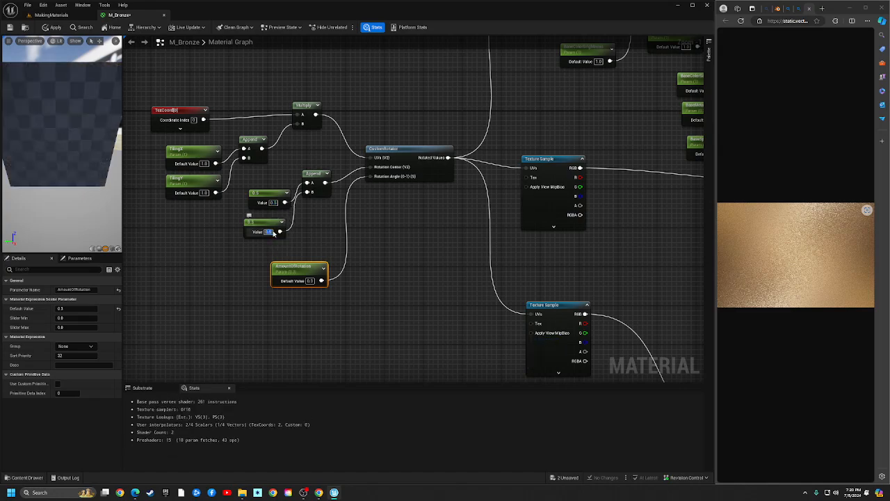
{"action": "left_click", "coordinate": [310, 280]}
{"action": "type", "text": "0"}
{"action": "key", "text": "Return"}
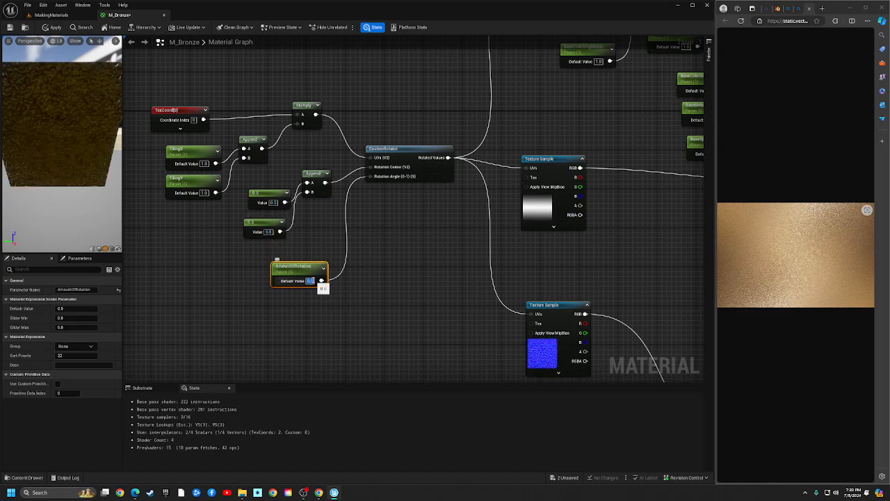
Move the TexCoord, TilingX, TilingY, Append and Multiply nodes together farther away from the CustomRotator to free space between them
{"action": "right_click_drag", "start_coordinate": [288, 264], "coordinate": [429, 297]}
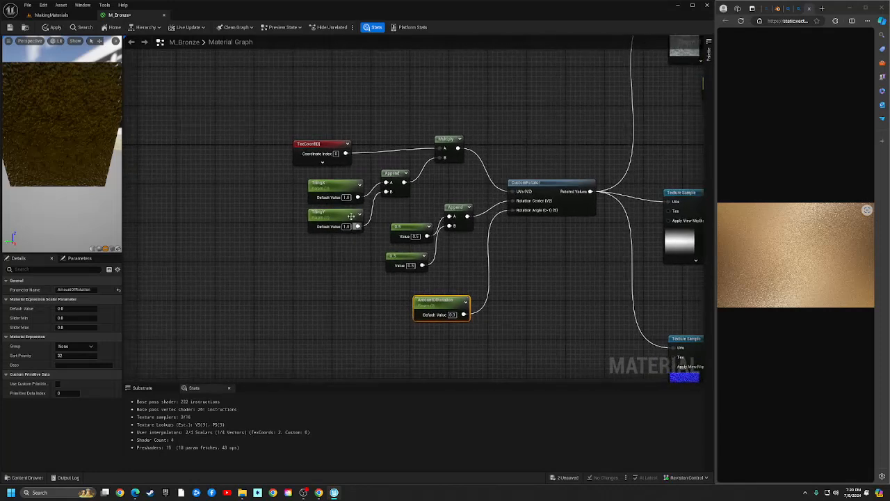
{"action": "left_click_drag", "start_coordinate": [277, 88], "coordinate": [464, 197]}
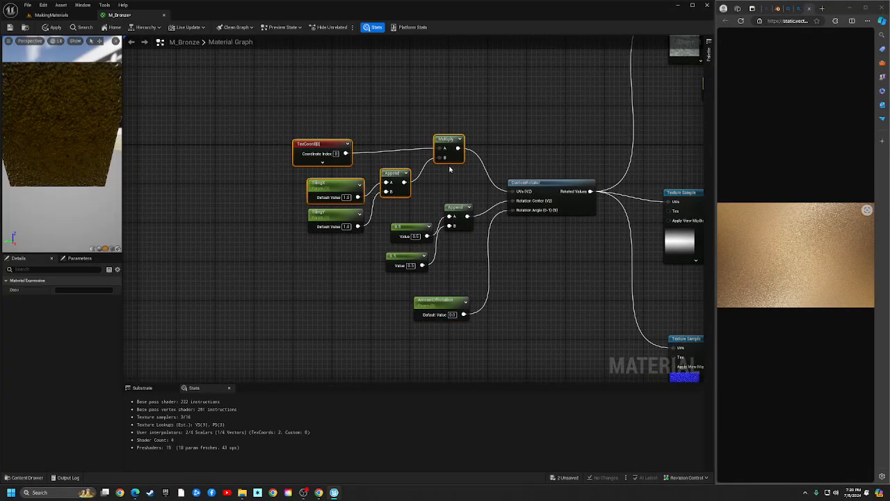
{"action": "left_click", "coordinate": [340, 215], "text": "ctrl"}
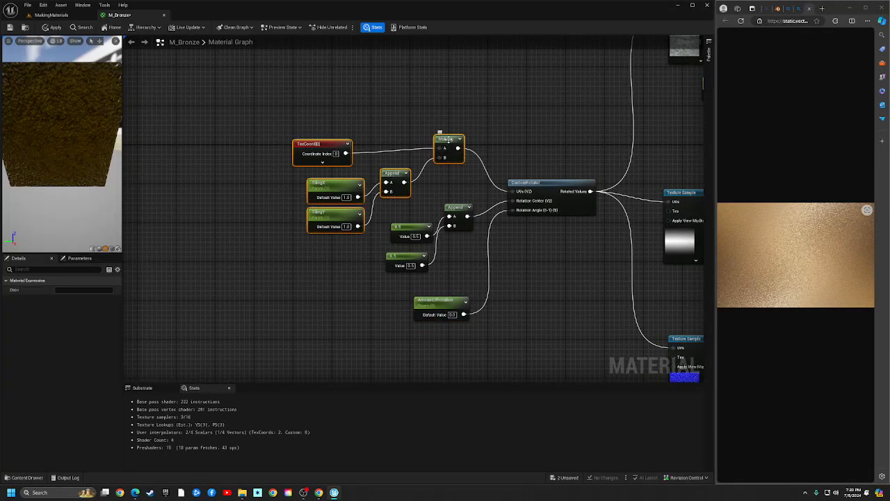
{"action": "left_click_drag", "start_coordinate": [447, 139], "coordinate": [239, 163]}
{"action": "left_click", "coordinate": [292, 145]}
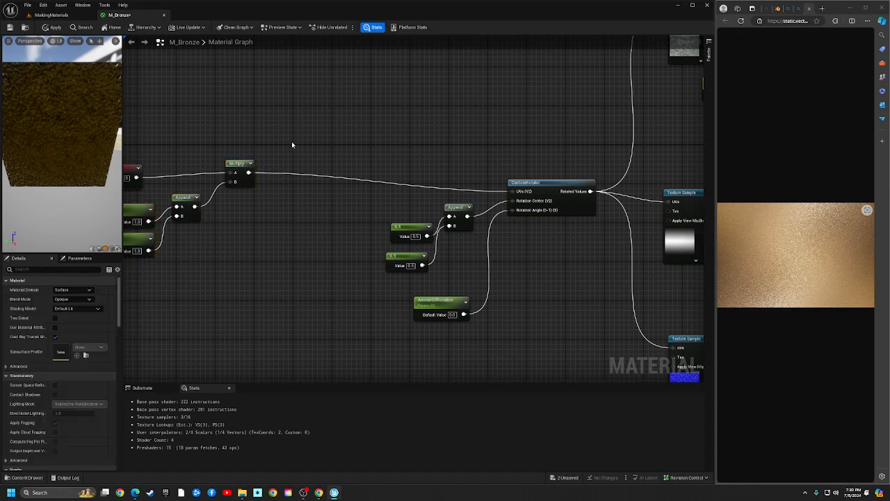
Insert an Add node between the Multiply output and the CustomRotator's UVs input, with Multiply feeding input A
{"action": "right_click_drag", "start_coordinate": [291, 145], "coordinate": [377, 133]}
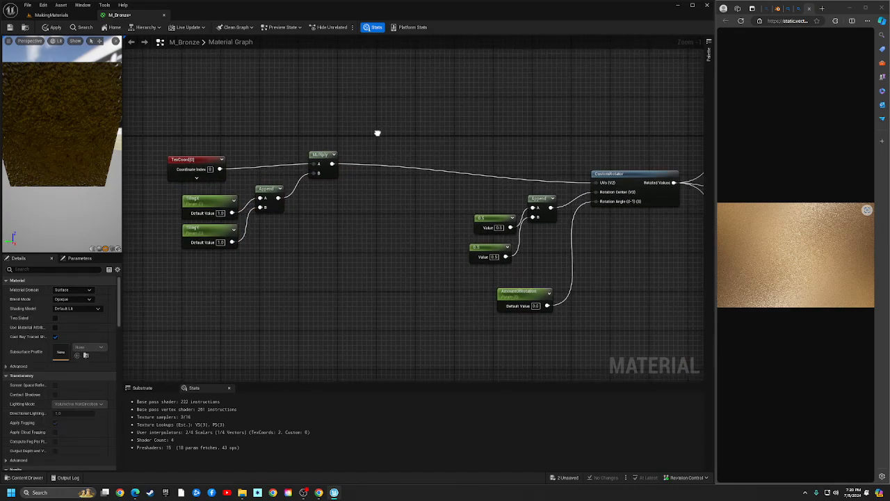
{"action": "left_click", "coordinate": [387, 227]}
{"action": "left_click", "coordinate": [392, 210]}
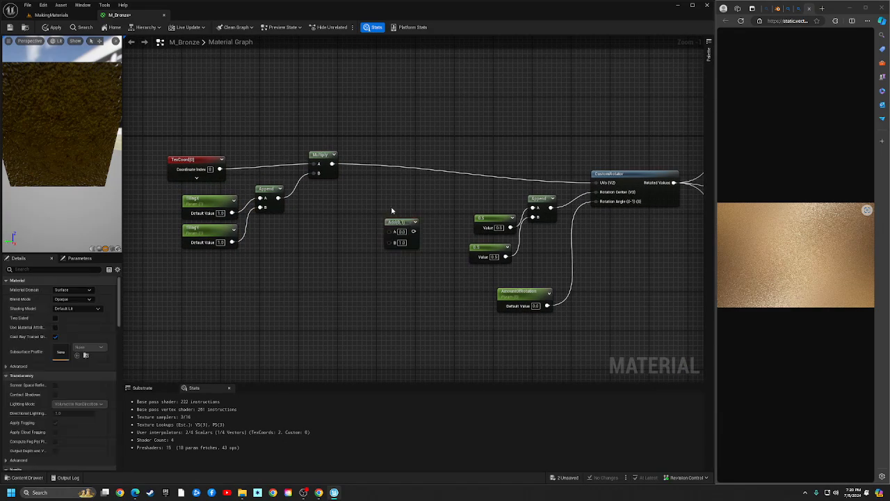
{"action": "left_click_drag", "start_coordinate": [401, 224], "coordinate": [595, 182]}
{"action": "right_click_drag", "start_coordinate": [504, 174], "coordinate": [597, 169]}
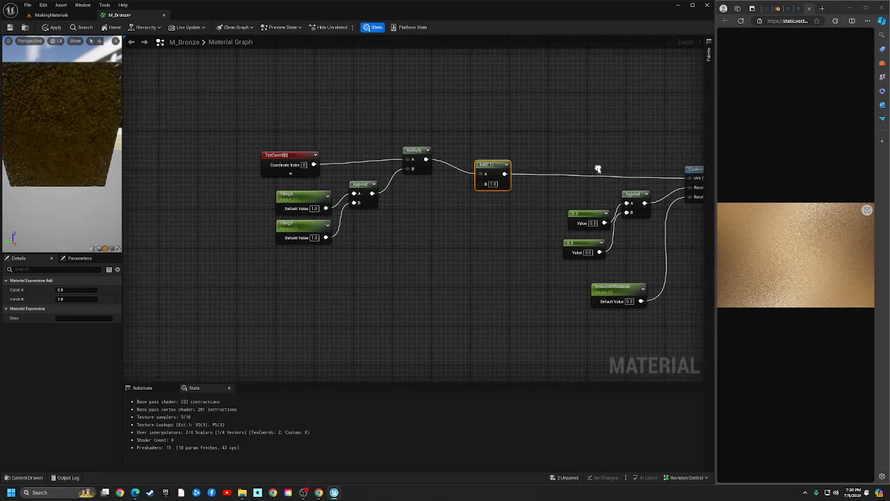
Duplicate the tiling Append node and connect the copy to the Add node's input B
{"action": "left_click", "coordinate": [366, 188]}
{"action": "key", "text": "ctrl+d"}
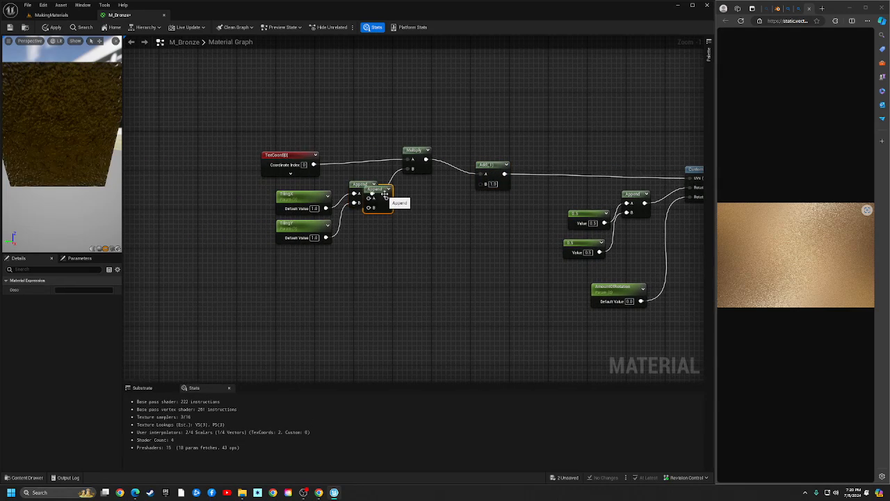
{"action": "left_click_drag", "start_coordinate": [385, 192], "coordinate": [444, 212]}
Create a scalar parameter named OffsetX below the new Append by converting a constant
{"action": "right_click_drag", "start_coordinate": [377, 248], "coordinate": [391, 262]}
{"action": "left_click", "coordinate": [387, 269]}
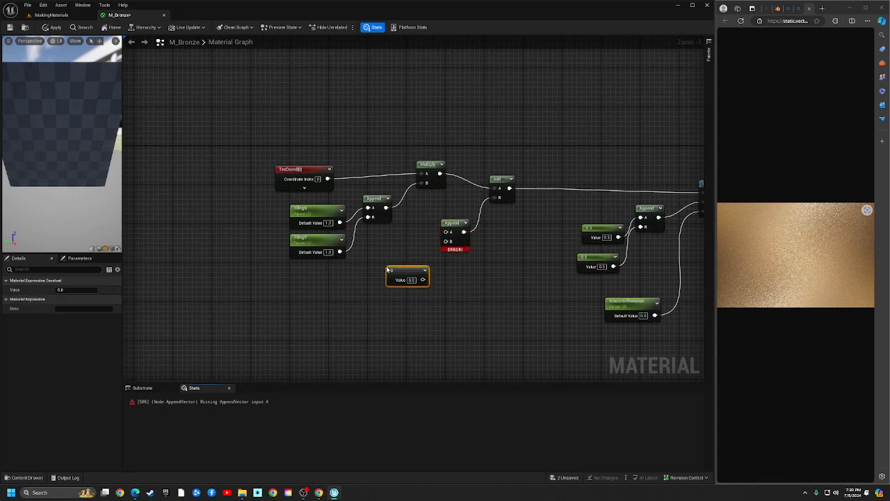
{"action": "right_click", "coordinate": [398, 271]}
{"action": "left_click", "coordinate": [426, 292]}
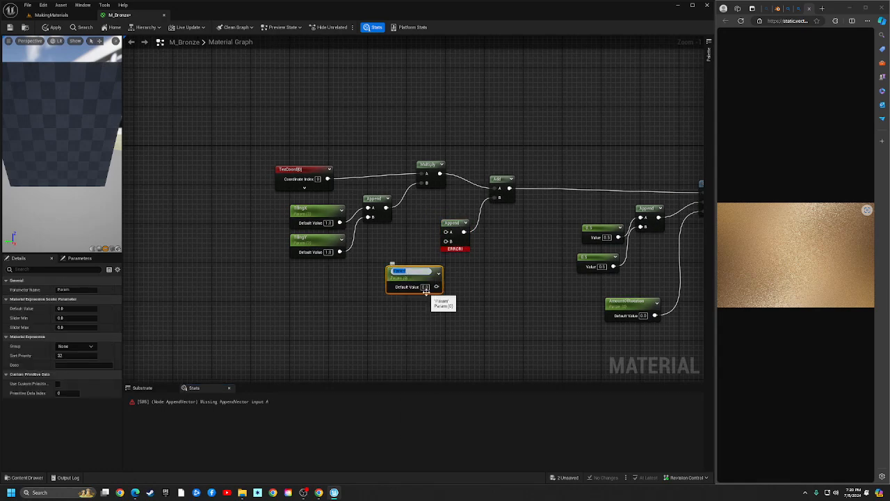
{"action": "type", "text": "OffsetX"}
{"action": "key", "text": "Return"}
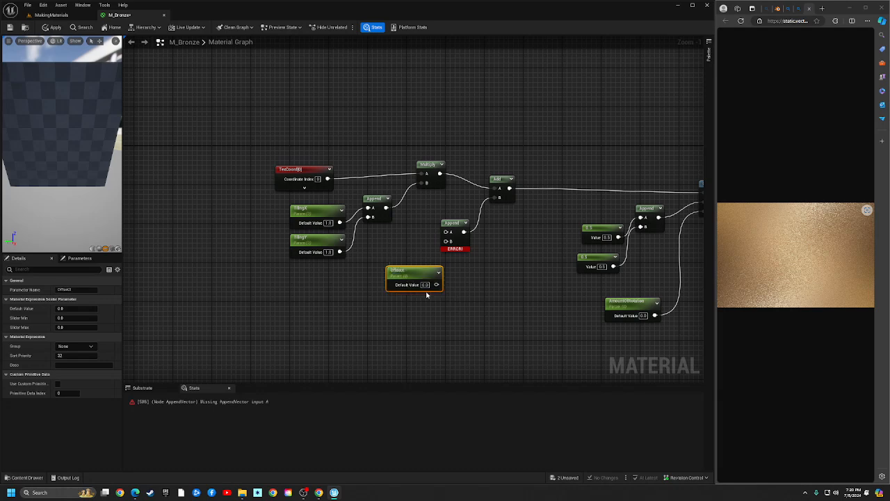
Create a second scalar parameter named OffsetY below OffsetX by converting a constant
{"action": "right_click", "coordinate": [416, 309]}
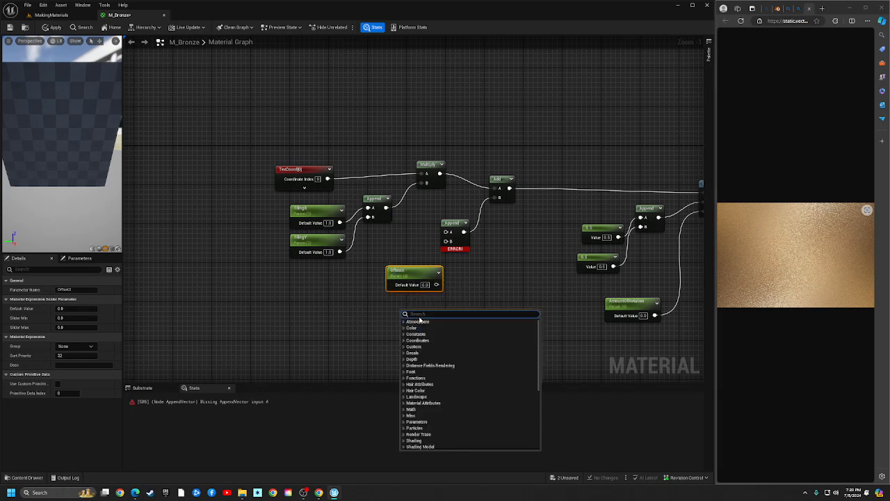
{"action": "left_click", "coordinate": [420, 320]}
{"action": "left_click", "coordinate": [419, 320]}
{"action": "right_click", "coordinate": [420, 322]}
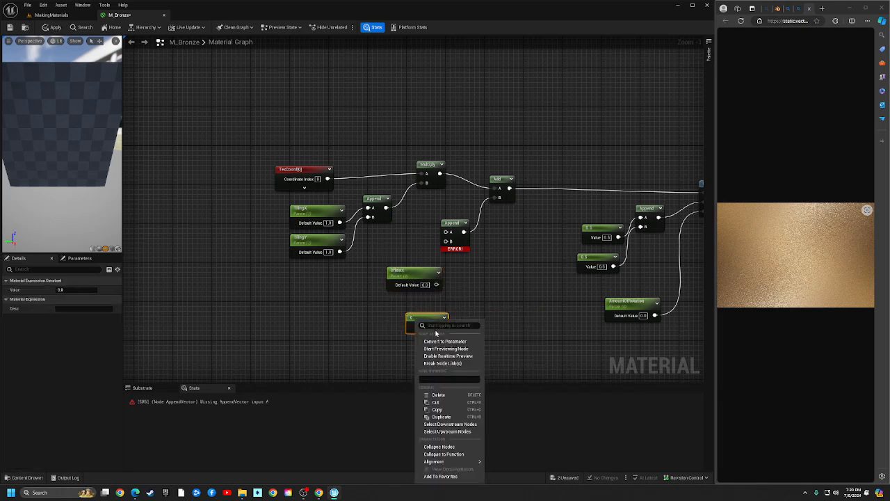
{"action": "left_click", "coordinate": [442, 341]}
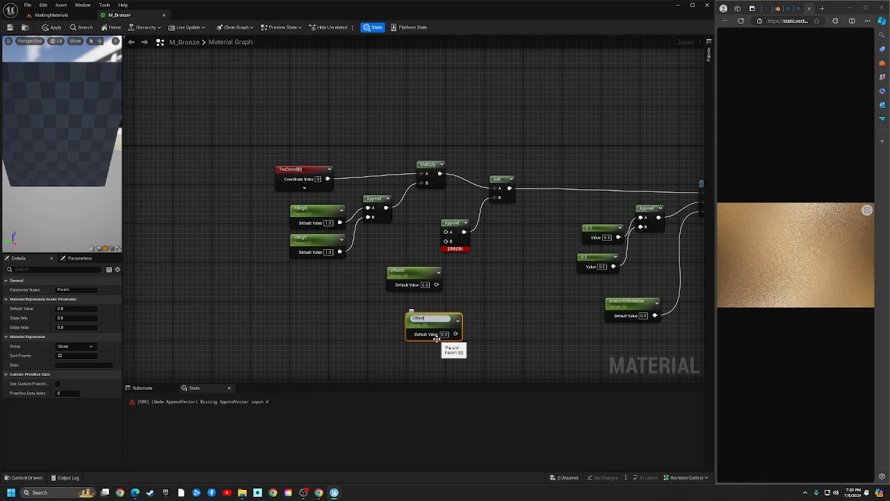
{"action": "type", "text": "OffsetY"}
{"action": "key", "text": "Return"}
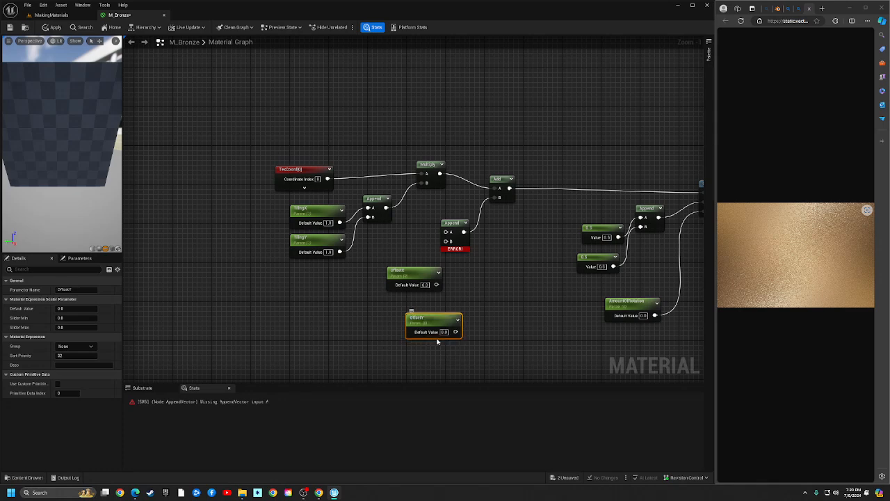
Place OffsetX and OffsetY below the tiling parameters and connect them to inputs A and B of the new Append
{"action": "left_click_drag", "start_coordinate": [435, 286], "coordinate": [355, 270]}
{"action": "left_click_drag", "start_coordinate": [436, 317], "coordinate": [446, 241]}
{"action": "right_click_drag", "start_coordinate": [435, 286], "coordinate": [358, 276]}
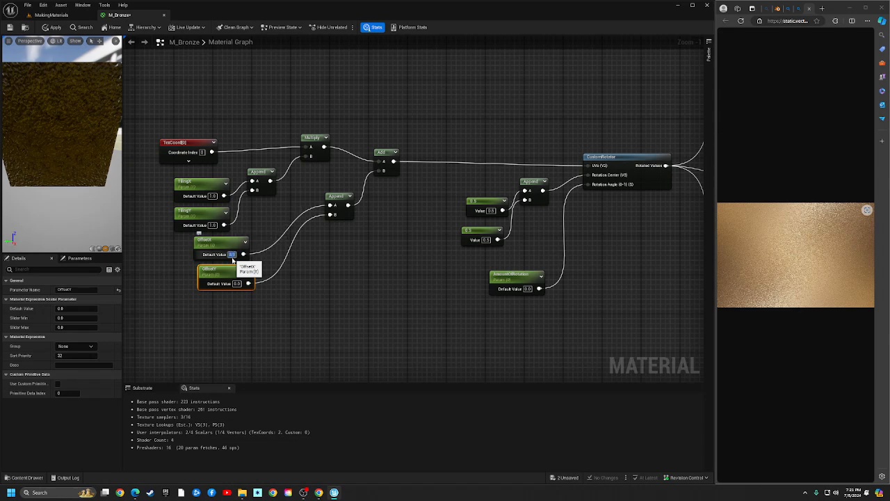
Test OffsetY default values of 0.11 and 0.1, and set it to 1
{"action": "left_click", "coordinate": [308, 239]}
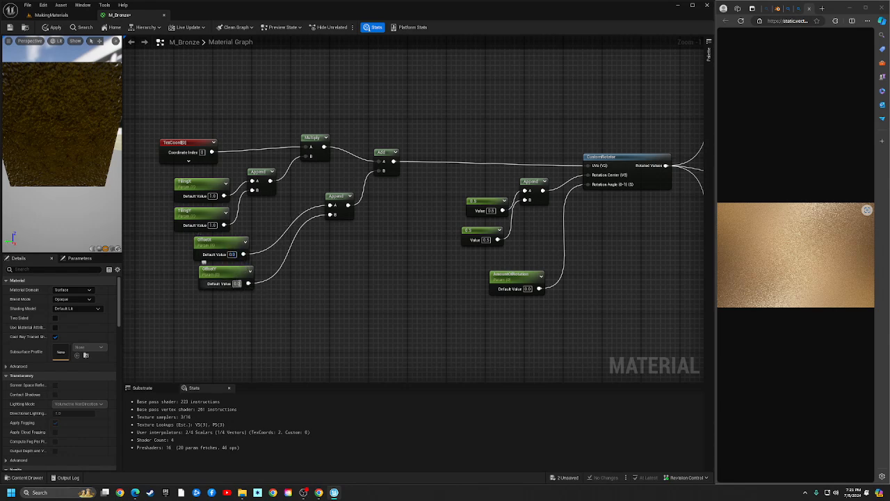
{"action": "left_click", "coordinate": [238, 283]}
{"action": "type", "text": "0"}
{"action": "left_click", "coordinate": [237, 283]}
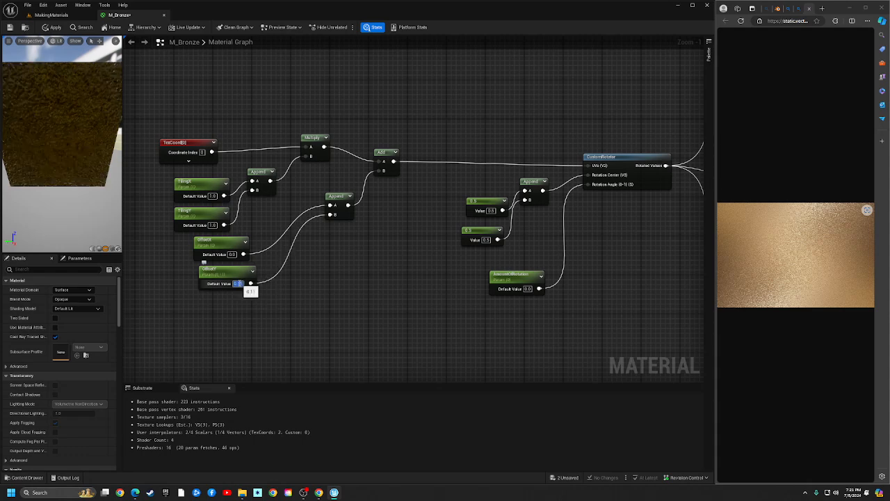
{"action": "type", "text": "0.1"}
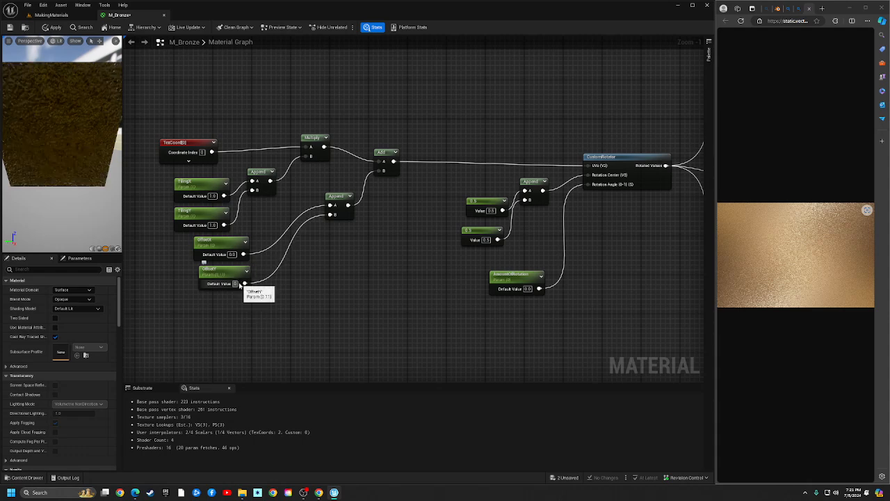
{"action": "key", "text": "Return"}
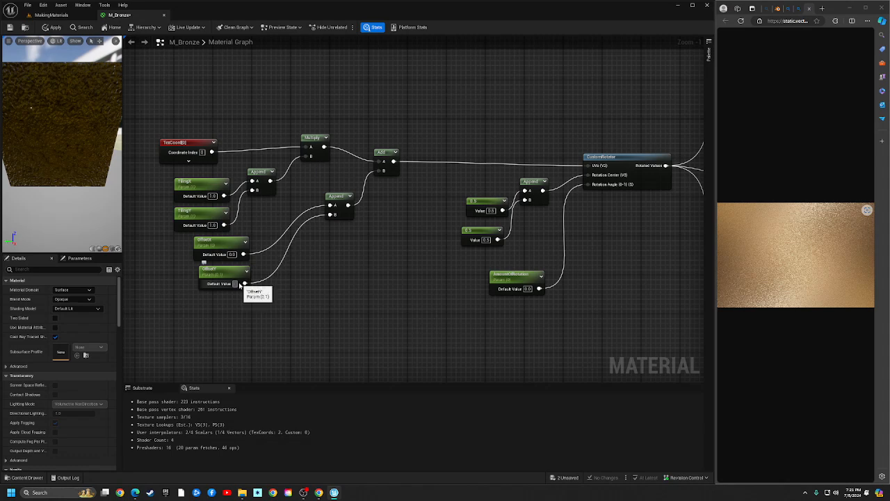
{"action": "left_click", "coordinate": [237, 284]}
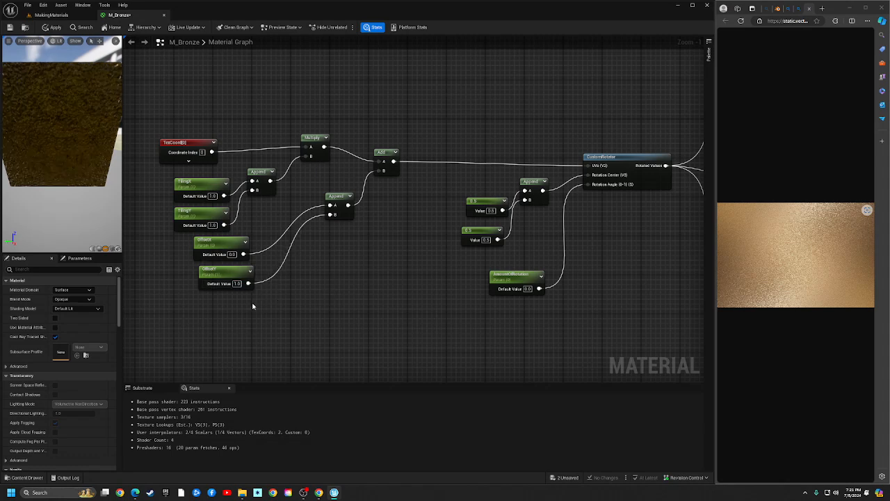
Rearrange the OffsetX and OffsetY nodes so they sit one above the other close to their Append
{"action": "left_click_drag", "start_coordinate": [223, 266], "coordinate": [213, 281]}
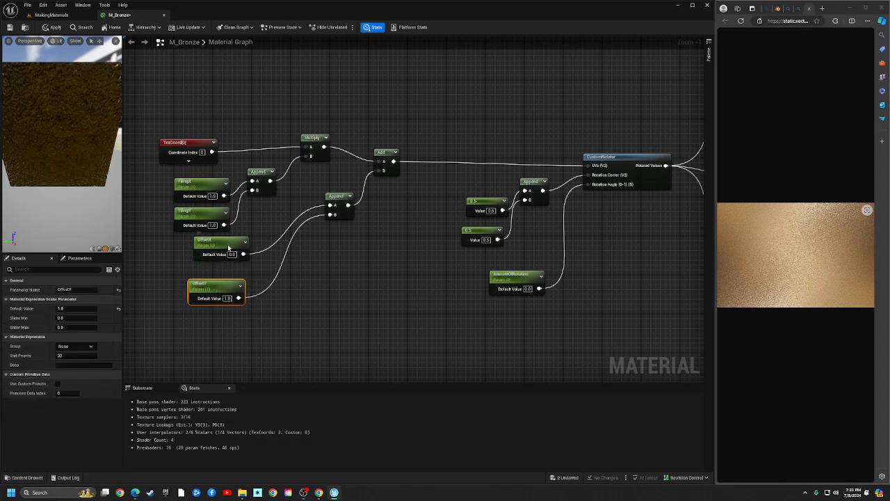
{"action": "left_click_drag", "start_coordinate": [228, 248], "coordinate": [213, 249]}
{"action": "left_click_drag", "start_coordinate": [214, 280], "coordinate": [305, 270]}
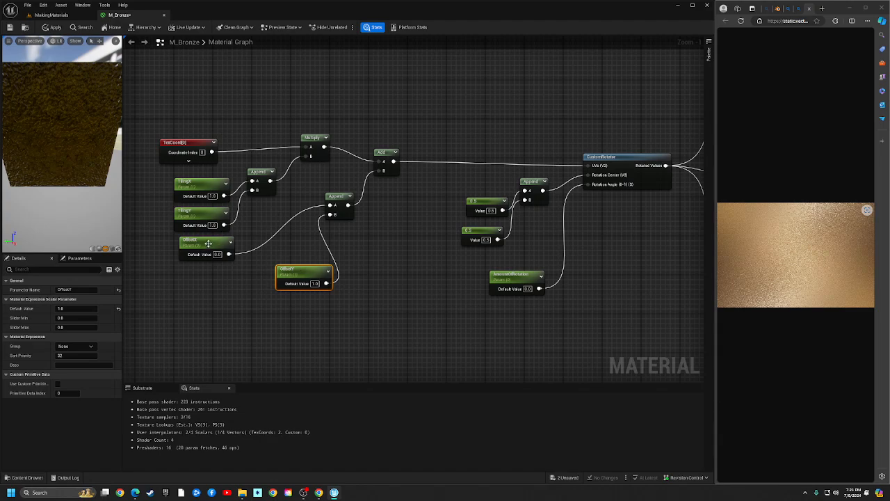
{"action": "left_click_drag", "start_coordinate": [208, 244], "coordinate": [282, 230]}
{"action": "left_click_drag", "start_coordinate": [300, 266], "coordinate": [266, 257]}
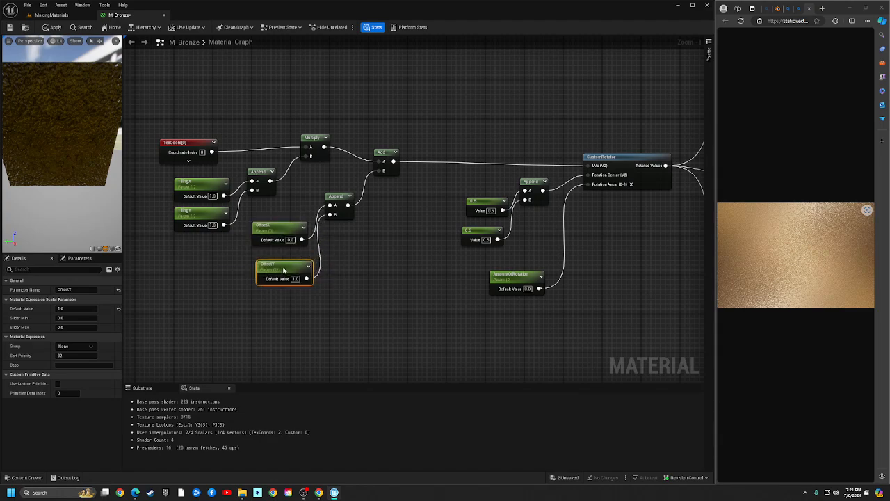
Convert the upper 0.5 constant feeding the rotation center Append into a parameter named RotationCenterX
{"action": "right_click_drag", "start_coordinate": [486, 200], "coordinate": [438, 206]}
{"action": "left_click_drag", "start_coordinate": [439, 206], "coordinate": [432, 192]}
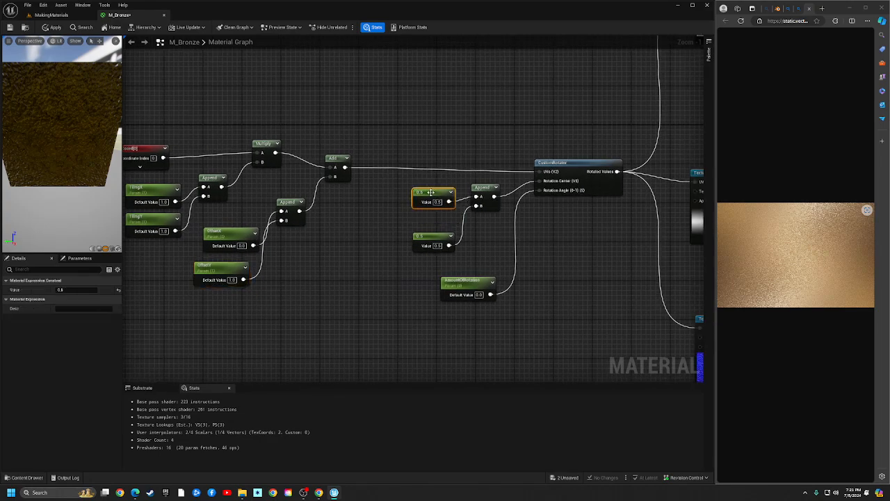
{"action": "right_click", "coordinate": [437, 207]}
{"action": "left_click", "coordinate": [450, 219]}
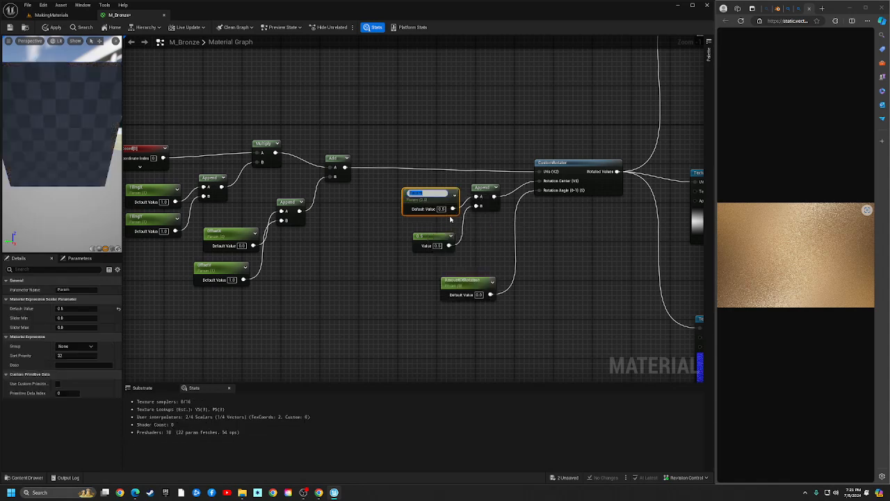
{"action": "type", "text": "RotationCenter"}
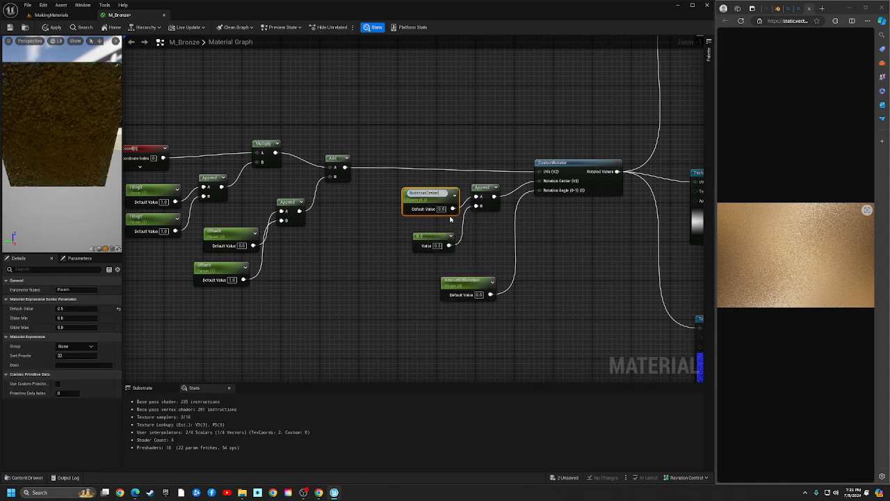
{"action": "type", "text": "X"}
{"action": "key", "text": "Return"}
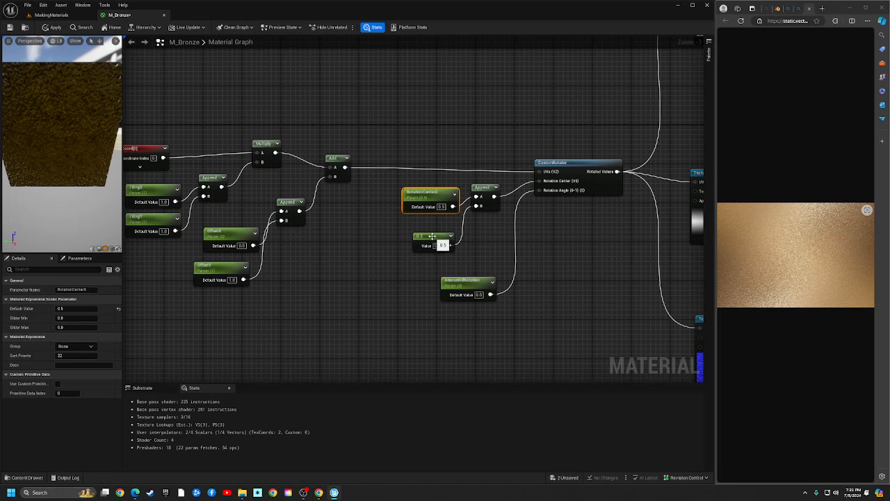
Convert the lower 0.5 constant into a parameter named RotationCenterY and align the AmountOfRotation node beneath it
{"action": "left_click", "coordinate": [432, 237]}
{"action": "right_click", "coordinate": [432, 236]}
{"action": "left_click", "coordinate": [445, 253]}
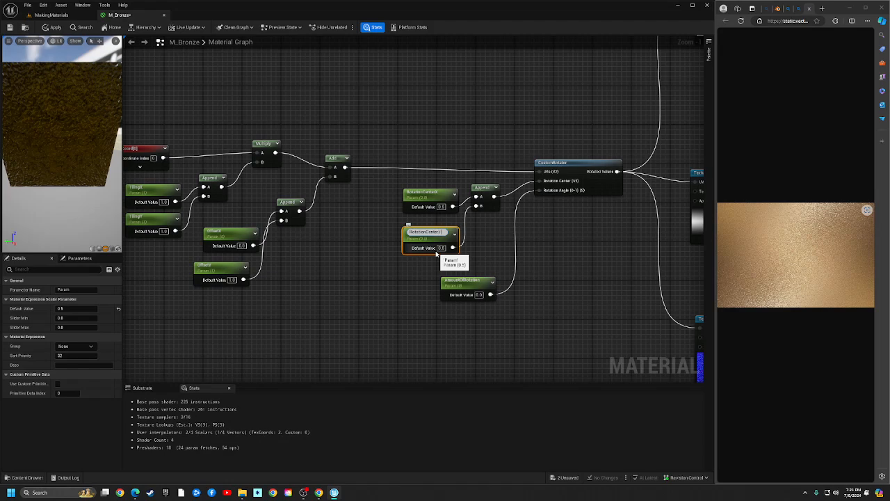
{"action": "type", "text": "RotationCenterY"}
{"action": "key", "text": "Return"}
{"action": "left_click_drag", "start_coordinate": [480, 285], "coordinate": [442, 270]}
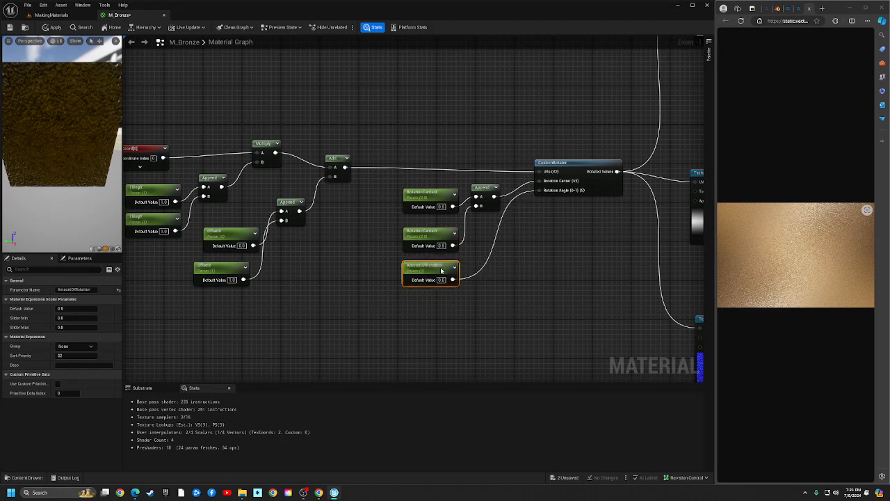
Move the BaseMetallic and BaseSpecular nodes closer to the material output, shift BaseColorSaturation slightly away from its neighbors, and save M_Bronze
{"action": "scroll", "coordinate": [452, 278], "scroll_direction": "down", "scroll_amount": 8}
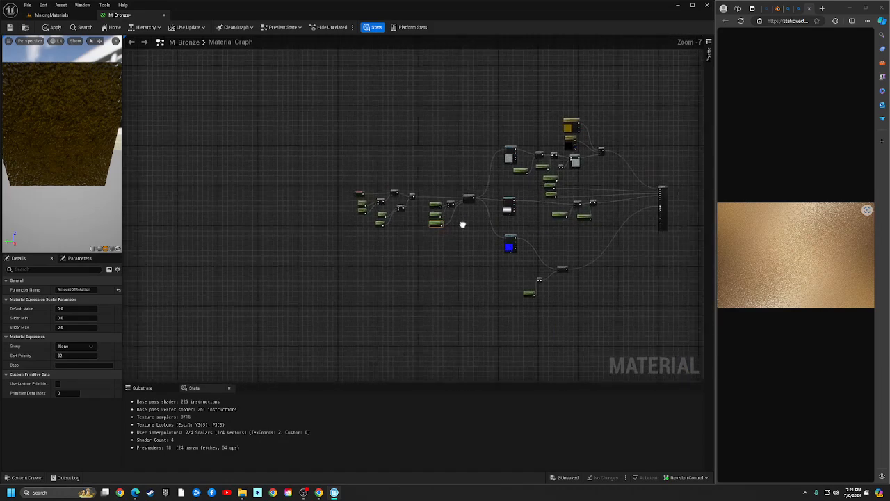
{"action": "right_click_drag", "start_coordinate": [462, 224], "coordinate": [357, 193]}
{"action": "scroll", "coordinate": [368, 223], "scroll_direction": "up", "scroll_amount": 4}
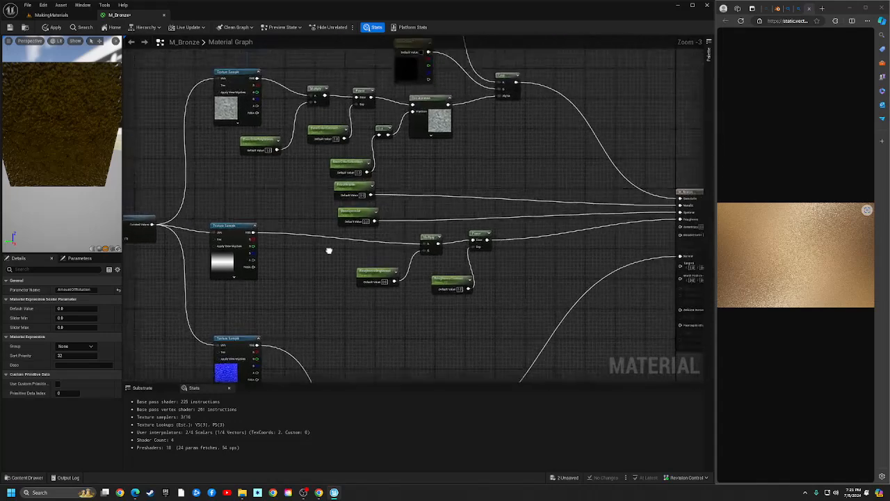
{"action": "left_click_drag", "start_coordinate": [366, 211], "coordinate": [548, 213]}
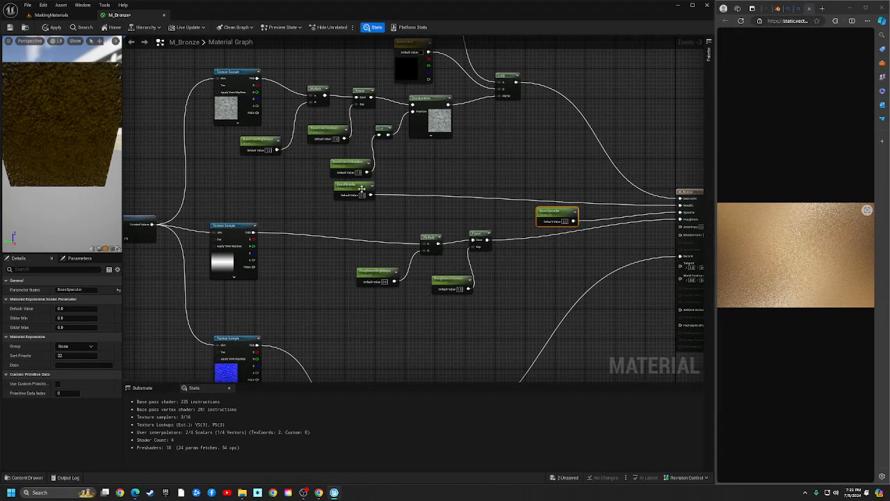
{"action": "left_click_drag", "start_coordinate": [362, 188], "coordinate": [566, 194]}
{"action": "left_click_drag", "start_coordinate": [356, 163], "coordinate": [334, 163]}
{"action": "right_click_drag", "start_coordinate": [505, 156], "coordinate": [702, 211]}
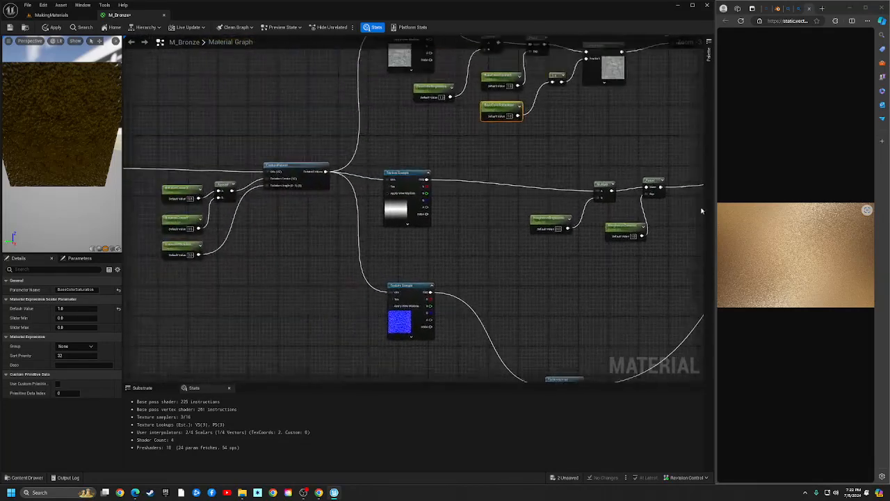
{"action": "right_click_drag", "start_coordinate": [492, 267], "coordinate": [702, 286]}
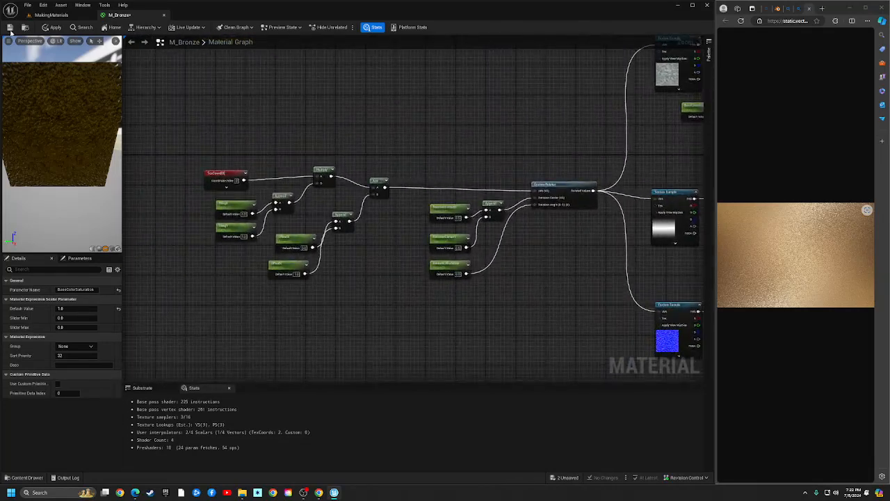
{"action": "key", "text": "ctrl+s"}
Switch to the MakingMaterials level and add a sphere shape near the player spawn pads
{"action": "left_click", "coordinate": [52, 15]}
{"action": "mouse_move", "coordinate": [339, 169]}
{"action": "right_mouse_down"}
{"action": "mouse_move", "coordinate": [337, 188]}
{"action": "mouse_move", "coordinate": [339, 169]}
{"action": "right_mouse_up"}
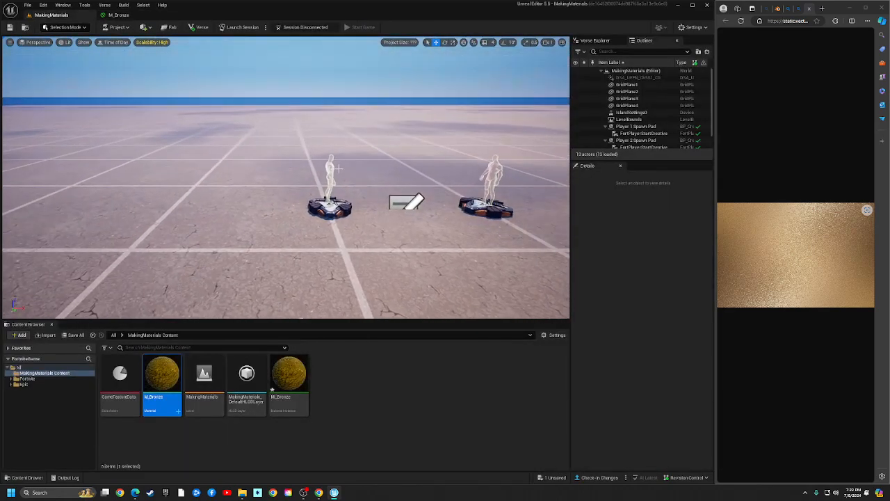
{"action": "scroll", "coordinate": [337, 168], "scroll_direction": "up", "scroll_amount": 3}
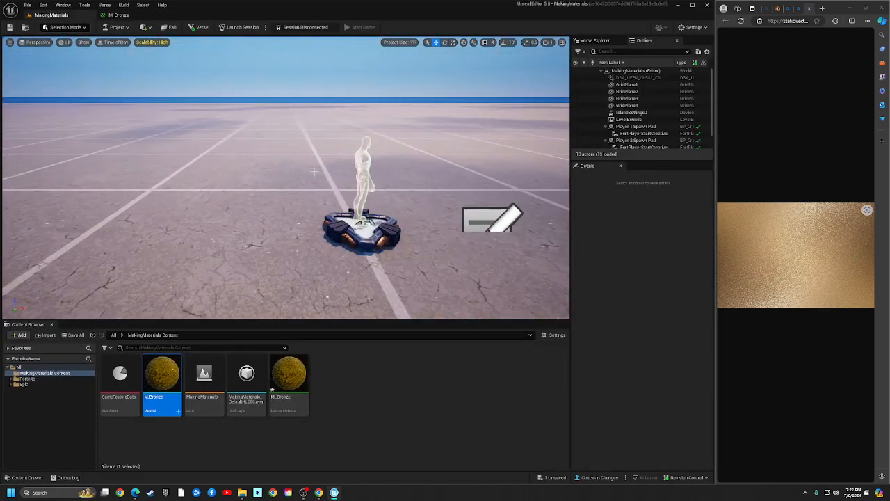
{"action": "left_click", "coordinate": [144, 27]}
{"action": "mouse_move", "coordinate": [169, 75]}
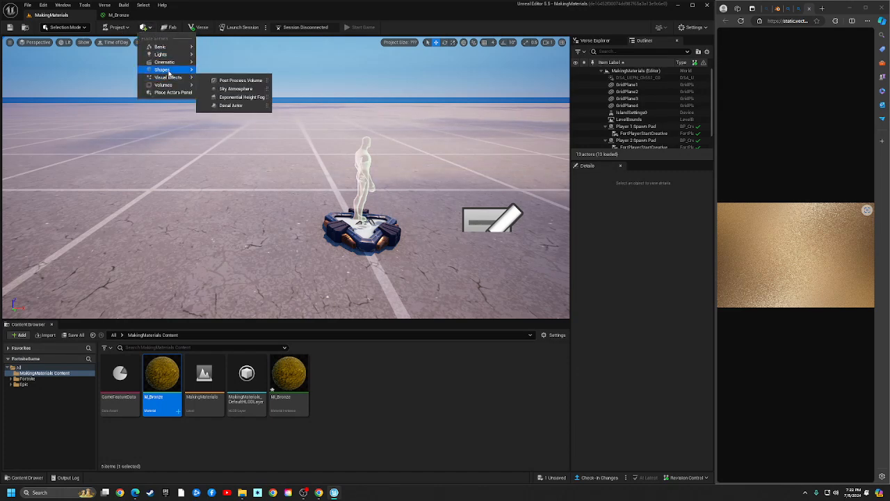
{"action": "left_click", "coordinate": [229, 89]}
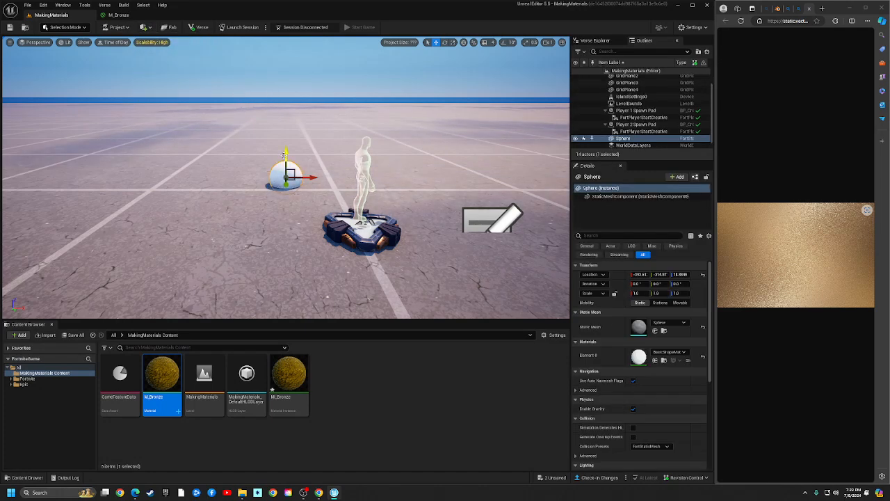
Raise the sphere well above the ground and apply the MI_Bronze material instance to it
{"action": "left_click_drag", "start_coordinate": [285, 154], "coordinate": [287, 64]}
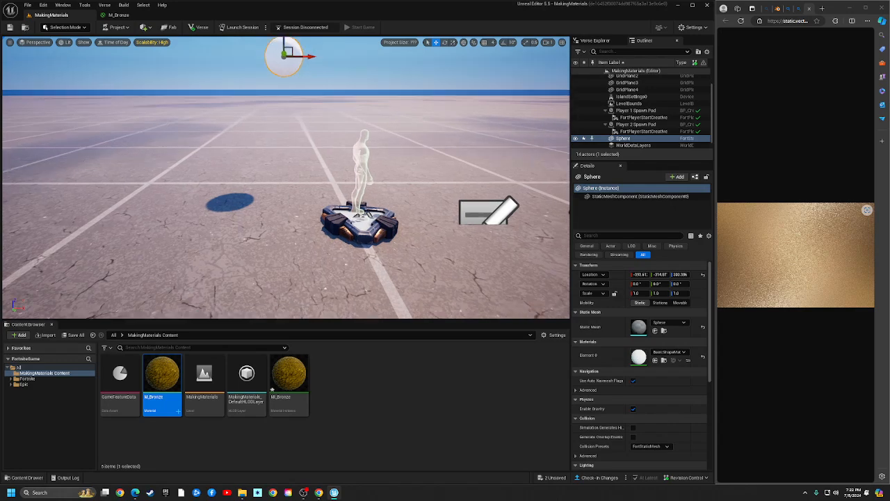
{"action": "mouse_move", "coordinate": [286, 64]}
{"action": "right_mouse_down"}
{"action": "mouse_move", "coordinate": [287, 84]}
{"action": "mouse_move", "coordinate": [286, 42]}
{"action": "mouse_move", "coordinate": [286, 139]}
{"action": "mouse_move", "coordinate": [286, 76]}
{"action": "right_mouse_up"}
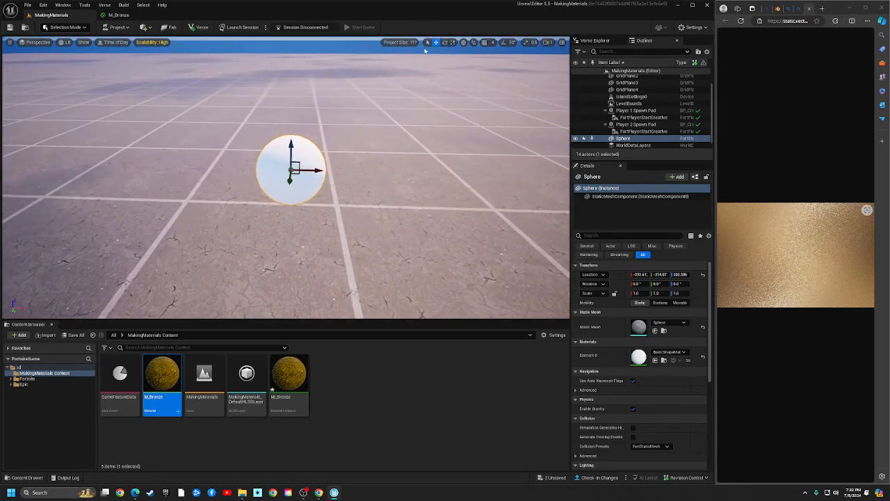
{"action": "left_click_drag", "start_coordinate": [715, 206], "coordinate": [711, 206]}
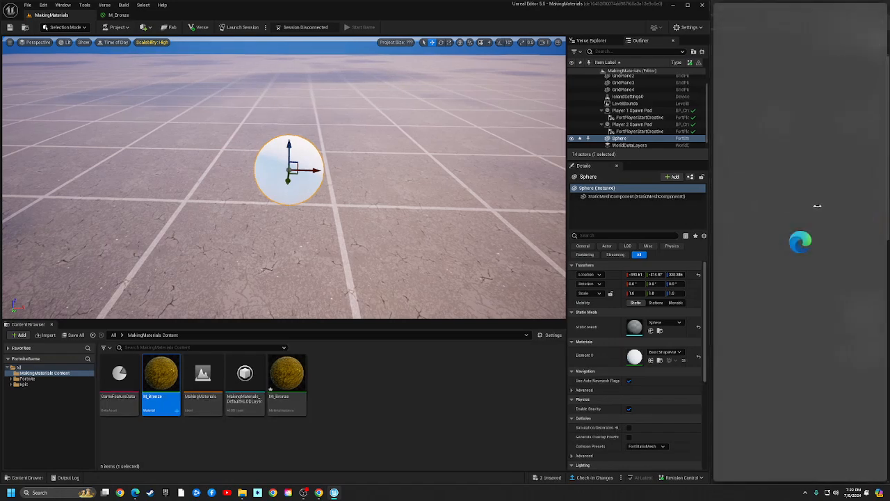
{"action": "left_click_drag", "start_coordinate": [305, 371], "coordinate": [291, 174]}
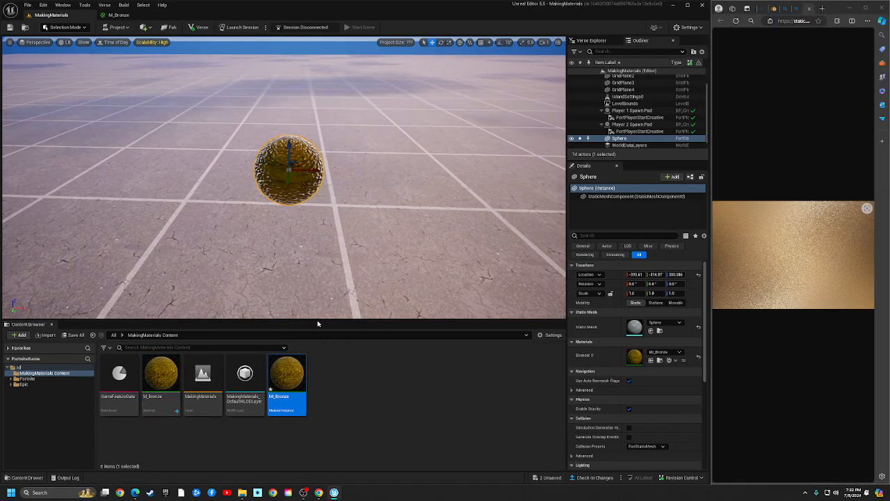
Open MI_Bronze in a separate tall window beside the level viewport and close the M_Bronze material editor
{"action": "double_click", "coordinate": [288, 379]}
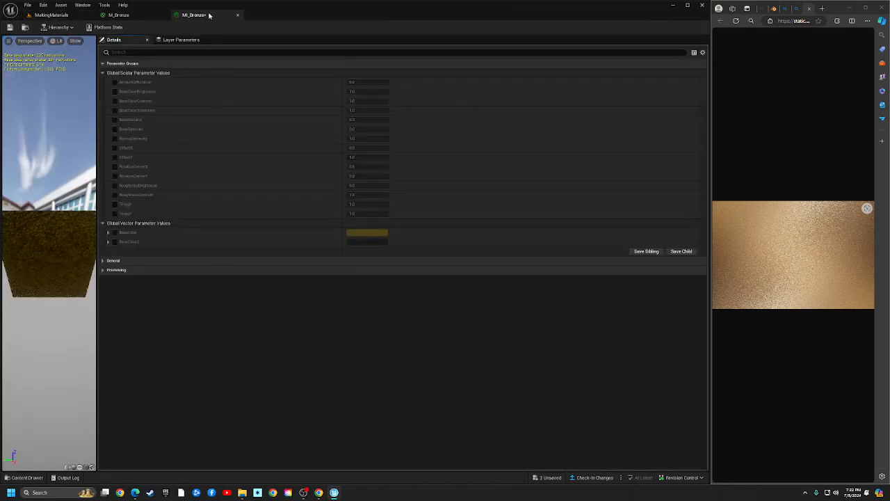
{"action": "left_click_drag", "start_coordinate": [209, 14], "coordinate": [496, 153]}
{"action": "left_click", "coordinate": [164, 16]}
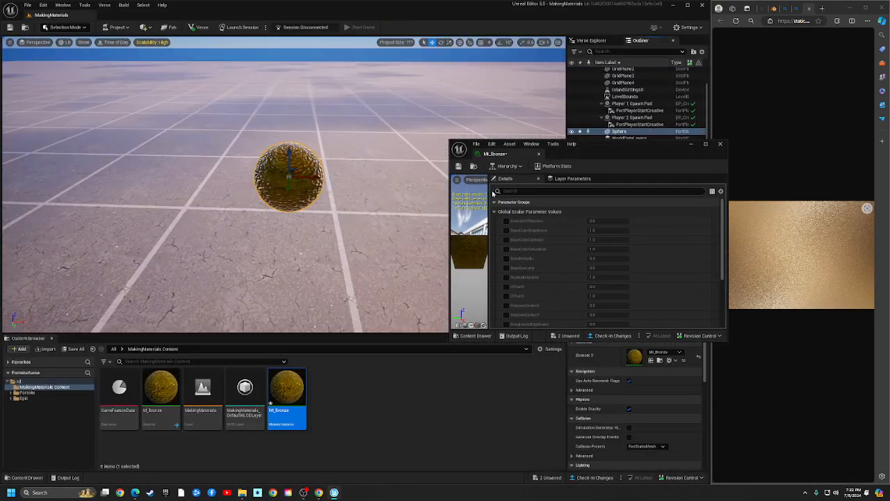
{"action": "left_click_drag", "start_coordinate": [451, 205], "coordinate": [570, 205]}
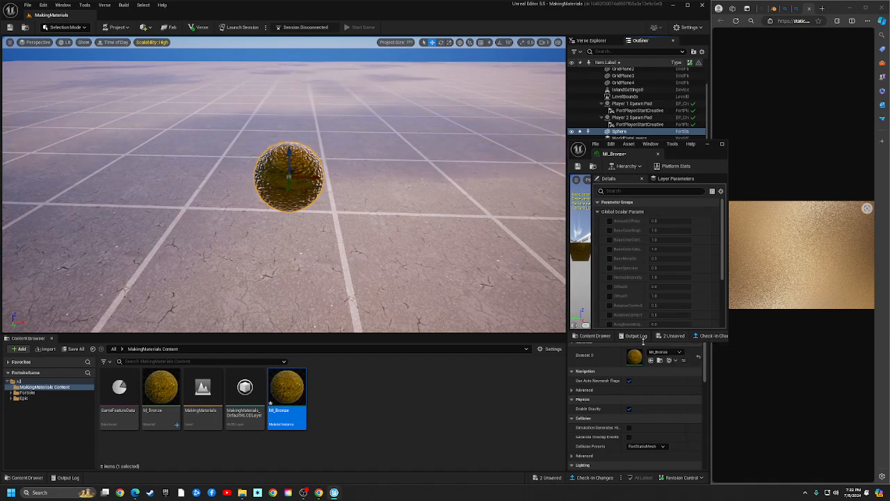
{"action": "left_click_drag", "start_coordinate": [644, 329], "coordinate": [629, 483]}
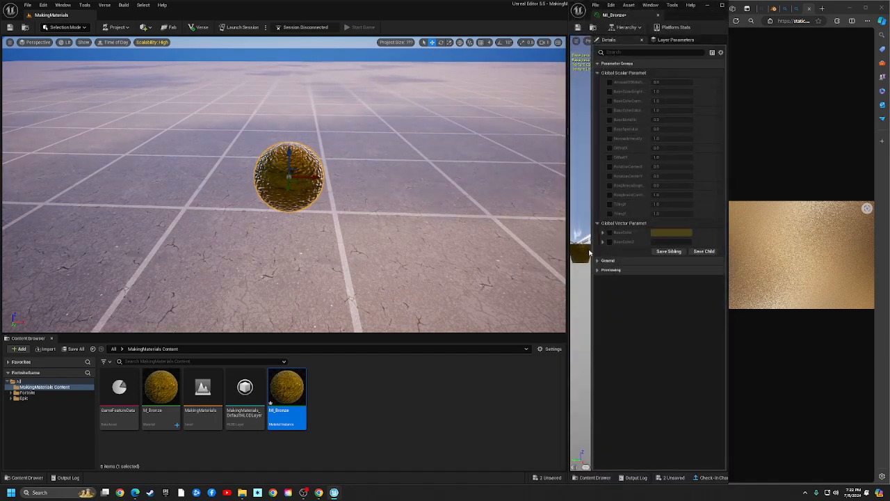
{"action": "left_click_drag", "start_coordinate": [594, 106], "coordinate": [640, 111]}
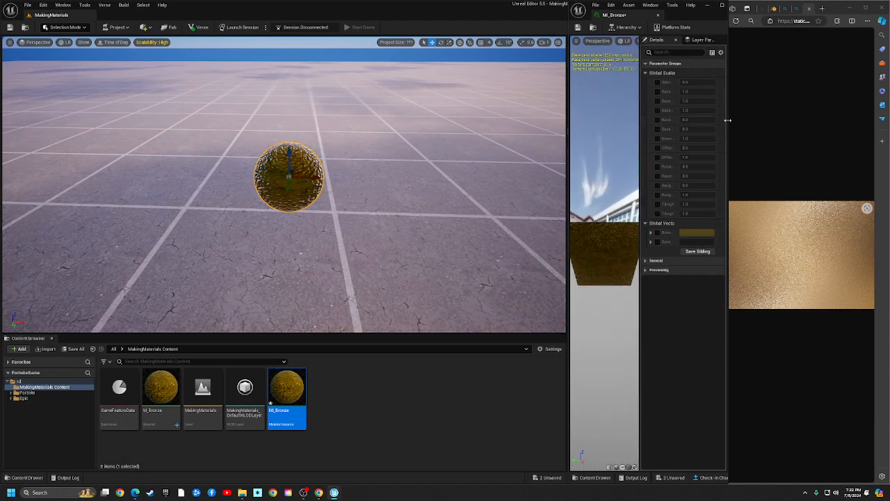
{"action": "left_click_drag", "start_coordinate": [728, 120], "coordinate": [761, 119]}
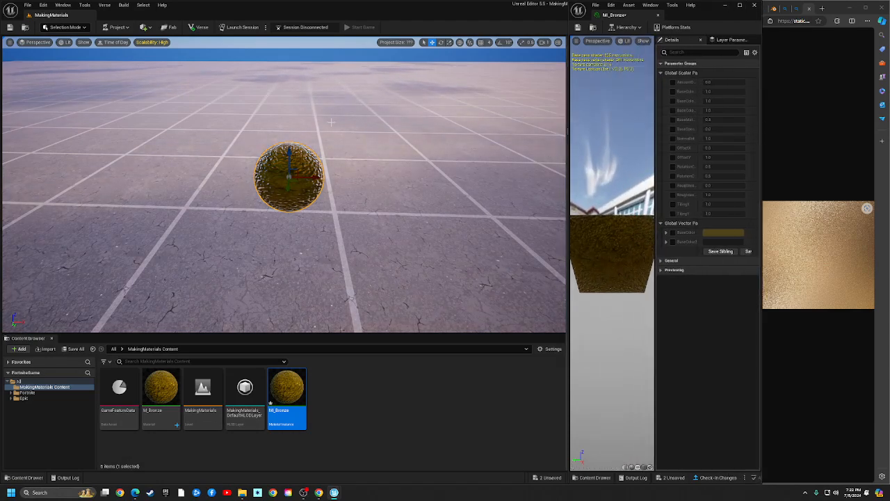
Frame the sphere and override TilingX and TilingY in MI_Bronze with a value of 10 each
{"action": "key", "text": "f"}
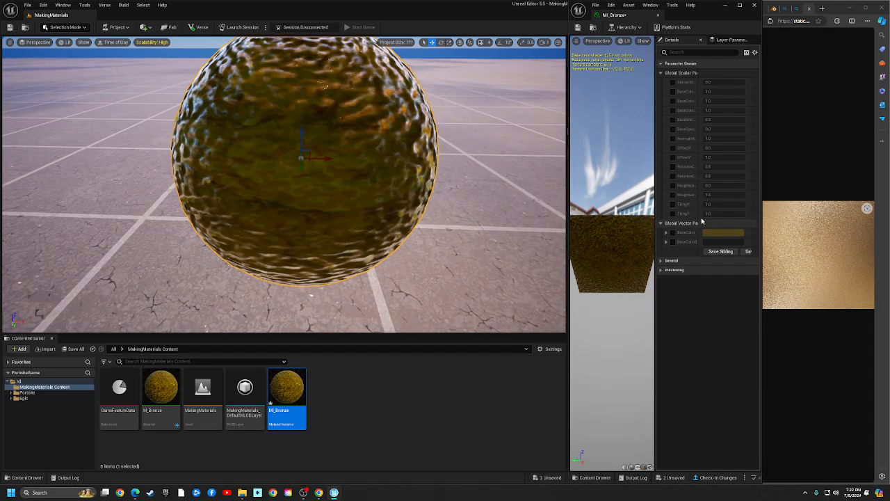
{"action": "left_click", "coordinate": [673, 204]}
{"action": "left_click", "coordinate": [673, 213]}
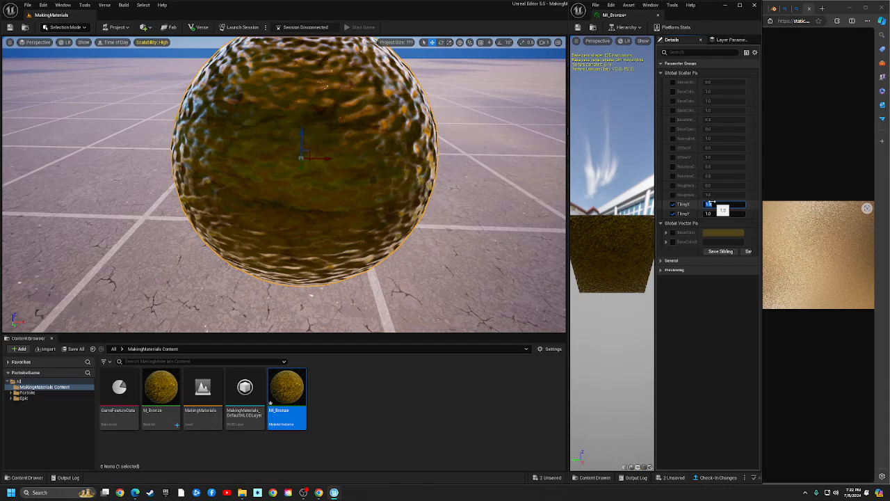
{"action": "type", "text": "10"}
{"action": "key", "text": "Return"}
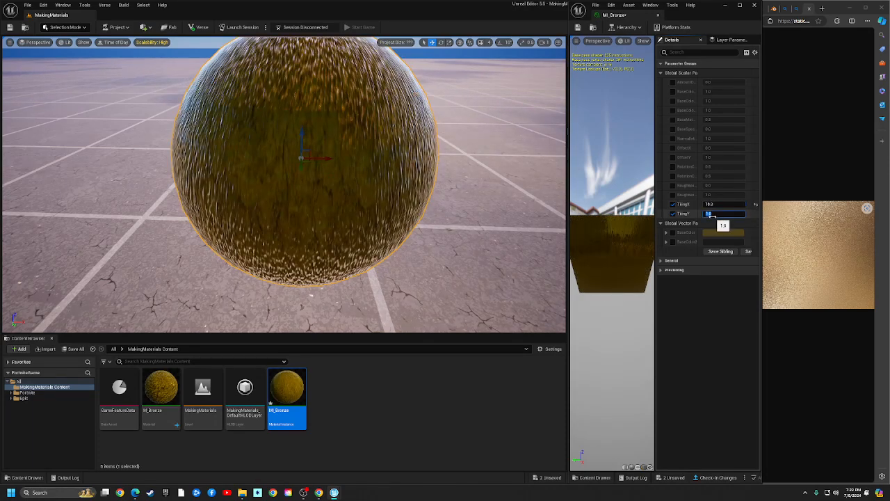
{"action": "left_click", "coordinate": [713, 215]}
{"action": "type", "text": "10"}
{"action": "key", "text": "Return"}
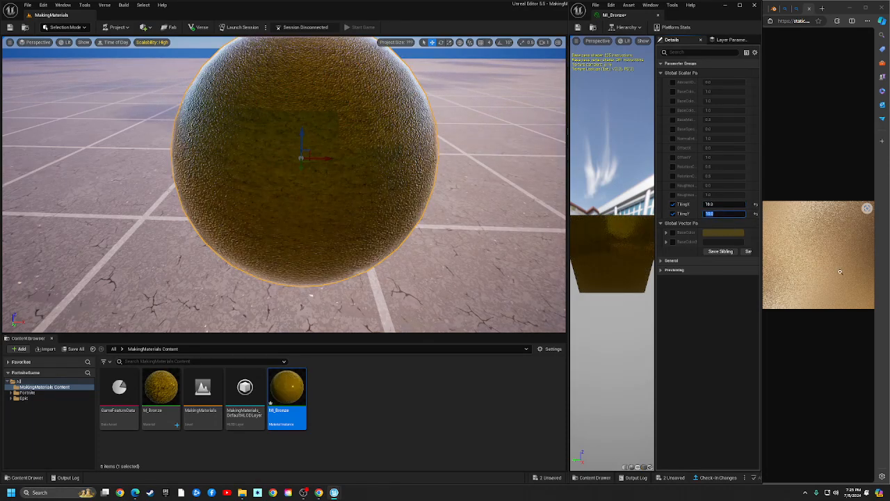
Compare the sphere with the bronze reference image and widen the MI_Bronze parameter list
{"action": "left_click", "coordinate": [840, 272]}
{"action": "left_click", "coordinate": [836, 273]}
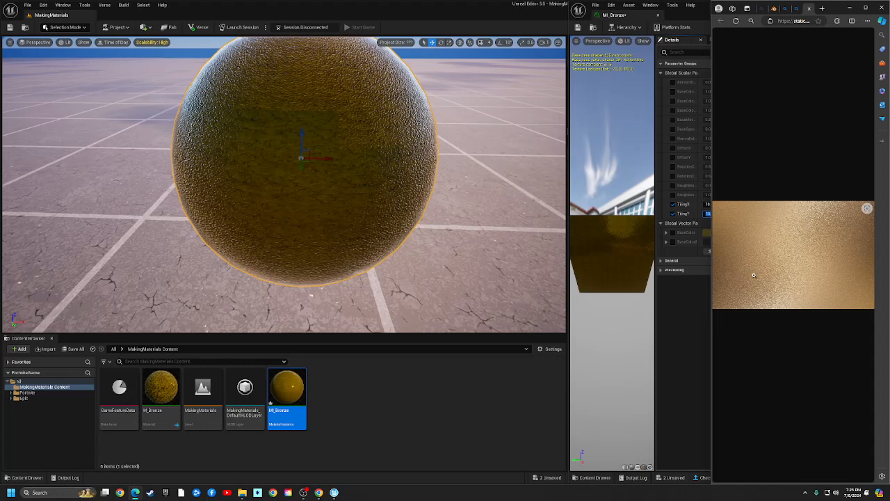
{"action": "left_click", "coordinate": [659, 232]}
{"action": "left_click_drag", "start_coordinate": [656, 232], "coordinate": [632, 233]}
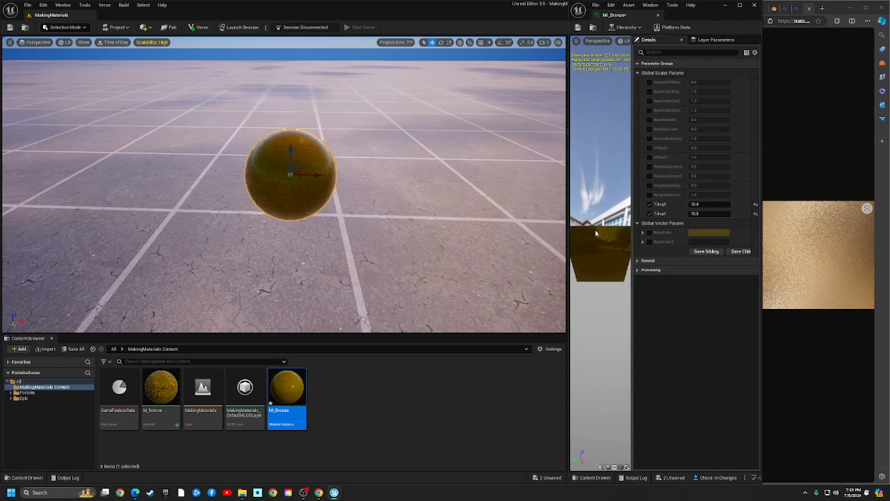
Scale the sphere up uniformly and view its bronze surface from close range
{"action": "scroll", "coordinate": [274, 199], "scroll_direction": "up", "scroll_amount": 5}
{"action": "mouse_move", "coordinate": [274, 199]}
{"action": "right_mouse_down"}
{"action": "mouse_move", "coordinate": [375, 200]}
{"action": "mouse_move", "coordinate": [257, 181]}
{"action": "mouse_move", "coordinate": [300, 174]}
{"action": "mouse_move", "coordinate": [272, 198]}
{"action": "right_mouse_up"}
{"action": "key", "text": "s"}
{"action": "key", "text": "w"}
{"action": "key", "text": "s"}
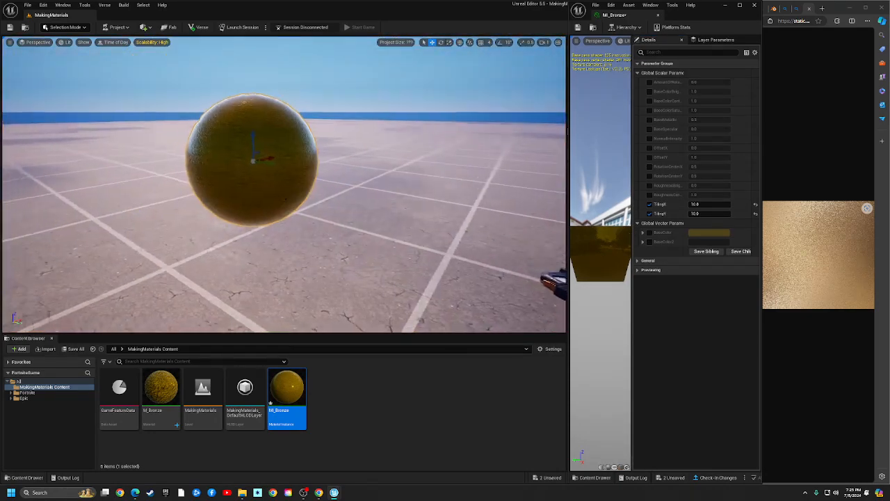
{"action": "scroll", "coordinate": [313, 174], "scroll_direction": "down", "scroll_amount": 2}
{"action": "scroll", "coordinate": [292, 162], "scroll_direction": "down", "scroll_amount": 5}
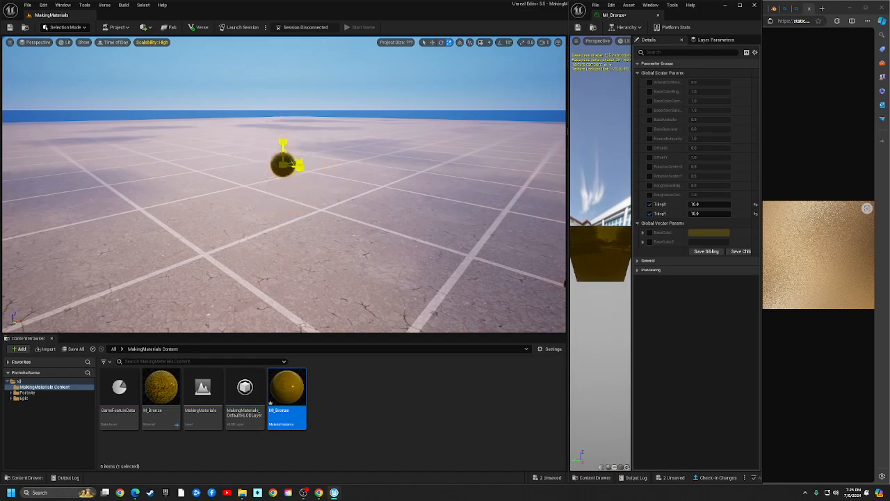
{"action": "left_click_drag", "start_coordinate": [283, 165], "coordinate": [348, 137]}
{"action": "key", "text": "s"}
{"action": "right_click_drag", "start_coordinate": [283, 165], "coordinate": [264, 146]}
{"action": "key", "text": "w"}
{"action": "key", "text": "s"}
{"action": "key", "text": "w"}
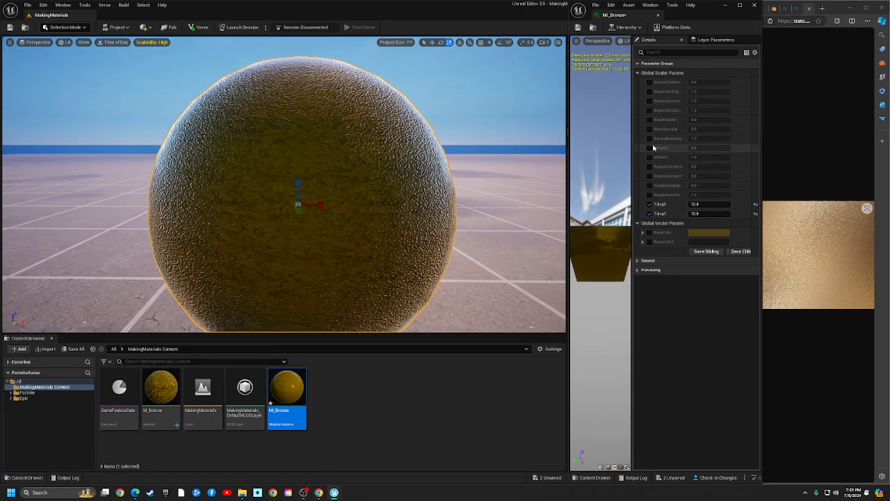
Override NormalIntensity in MI_Bronze with a value of 0.4
{"action": "left_click", "coordinate": [695, 139]}
{"action": "type", "text": "0.4"}
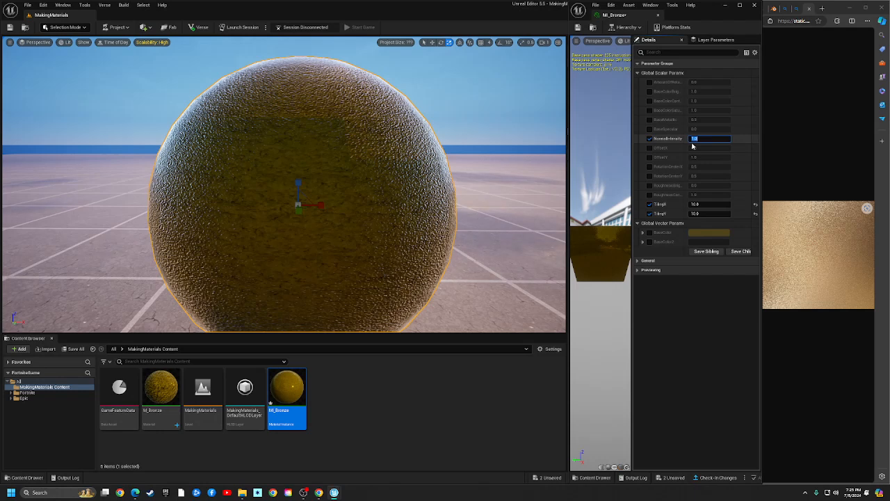
{"action": "key", "text": "Return"}
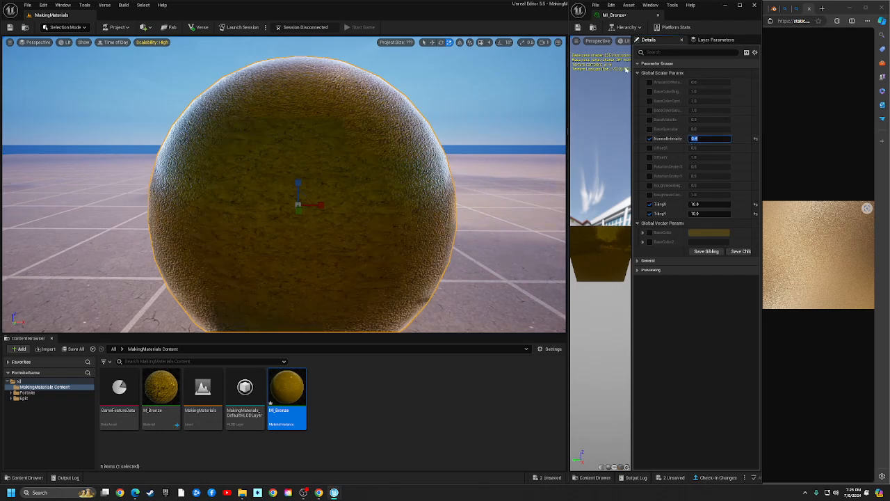
Enlarge the MI_Bronze preview area and dock its editor as a tab in the main window
{"action": "left_click", "coordinate": [633, 98]}
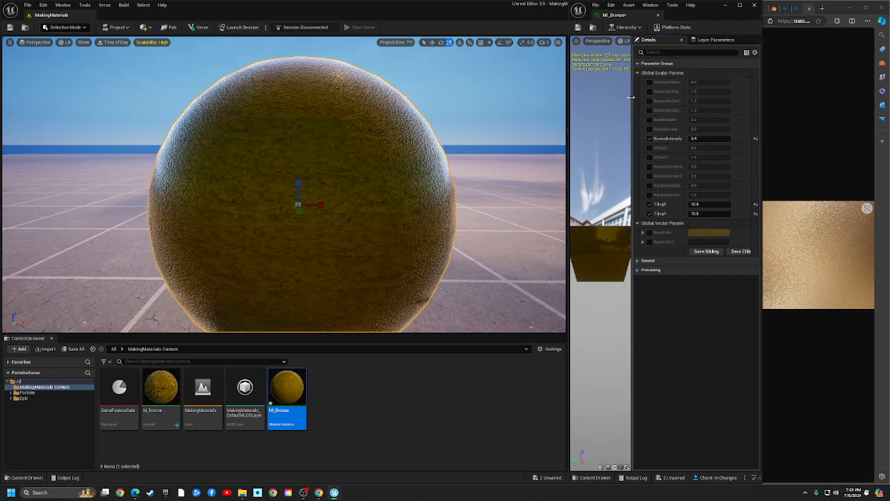
{"action": "left_click_drag", "start_coordinate": [633, 99], "coordinate": [696, 99]}
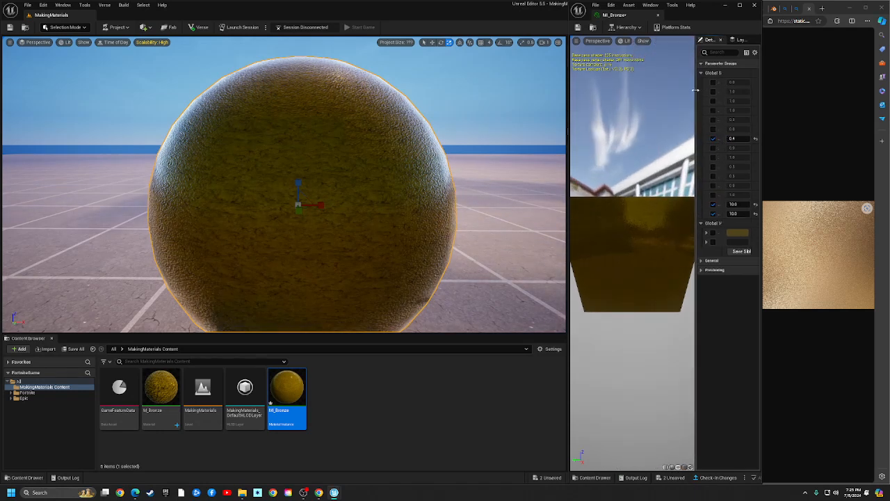
{"action": "left_click", "coordinate": [578, 43]}
{"action": "mouse_move", "coordinate": [573, 105]}
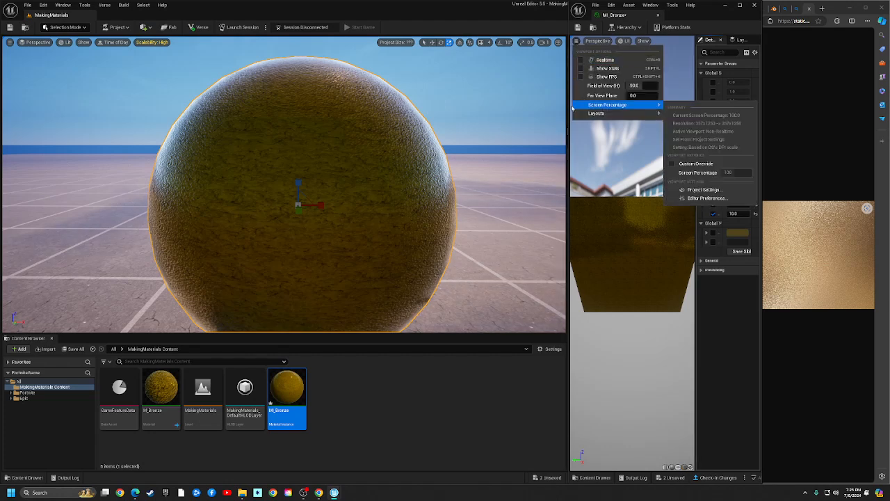
{"action": "left_click_drag", "start_coordinate": [694, 17], "coordinate": [534, 53]}
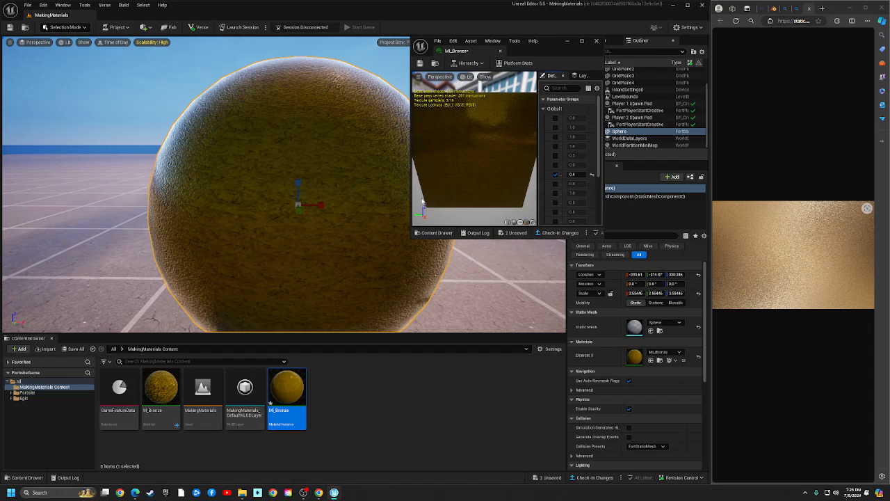
{"action": "left_click_drag", "start_coordinate": [415, 236], "coordinate": [217, 311]}
{"action": "double_click", "coordinate": [267, 51]}
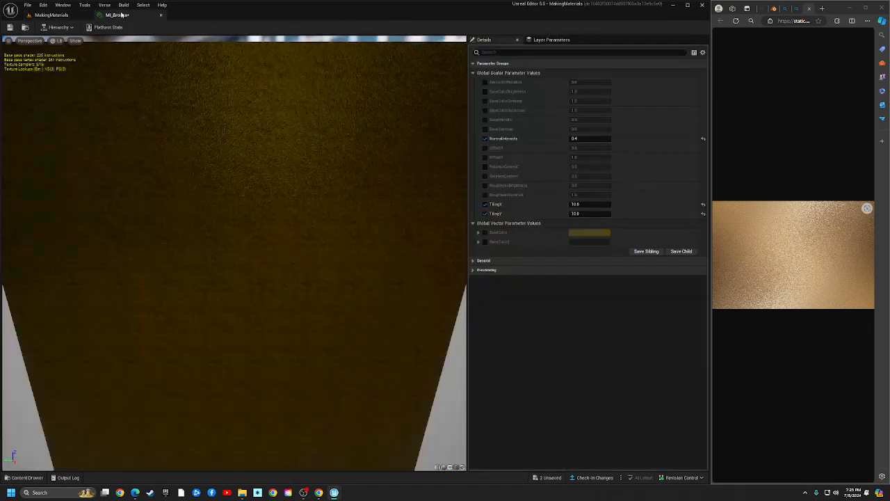
Examine the bronze preview cube from different distances and check the preview's display and view options
{"action": "scroll", "coordinate": [200, 183], "scroll_direction": "up", "scroll_amount": 3}
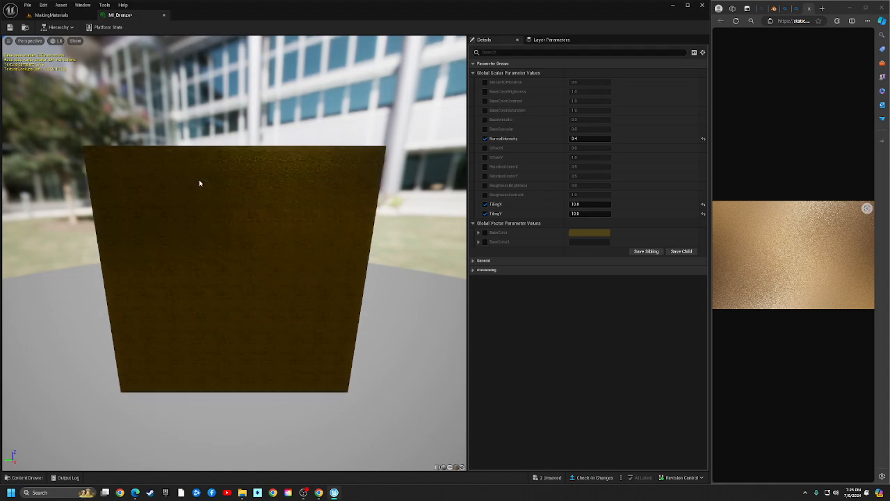
{"action": "scroll", "coordinate": [200, 185], "scroll_direction": "down", "scroll_amount": 2}
{"action": "scroll", "coordinate": [312, 170], "scroll_direction": "up", "scroll_amount": 3}
{"action": "scroll", "coordinate": [234, 264], "scroll_direction": "up", "scroll_amount": 2}
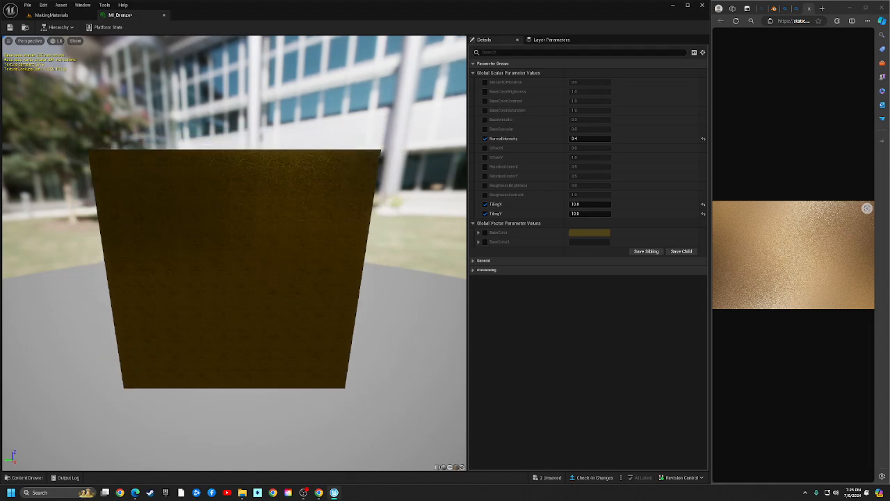
{"action": "scroll", "coordinate": [234, 265], "scroll_direction": "down", "scroll_amount": 4}
{"action": "scroll", "coordinate": [234, 268], "scroll_direction": "up", "scroll_amount": 2}
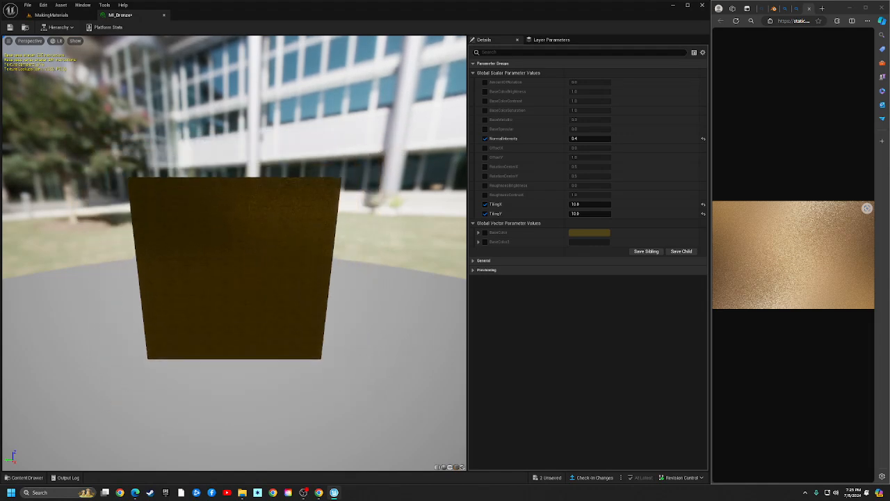
{"action": "left_click", "coordinate": [9, 41]}
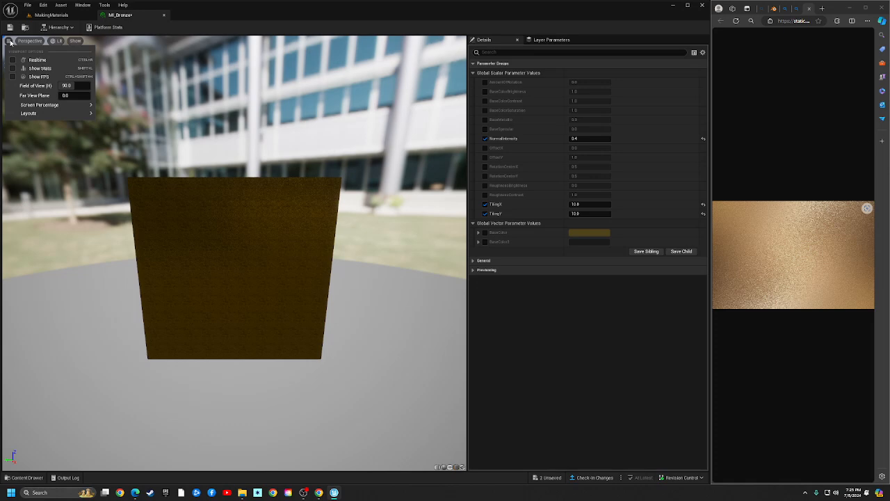
{"action": "left_click", "coordinate": [28, 41]}
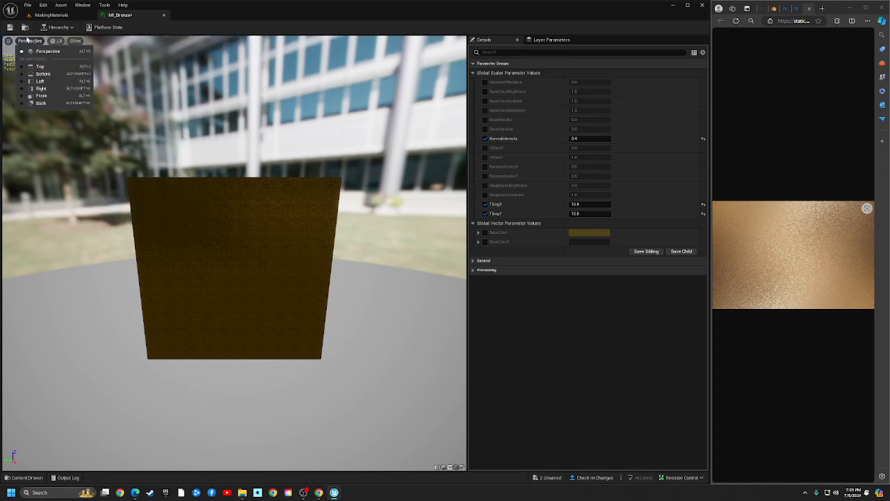
{"action": "left_click", "coordinate": [32, 44]}
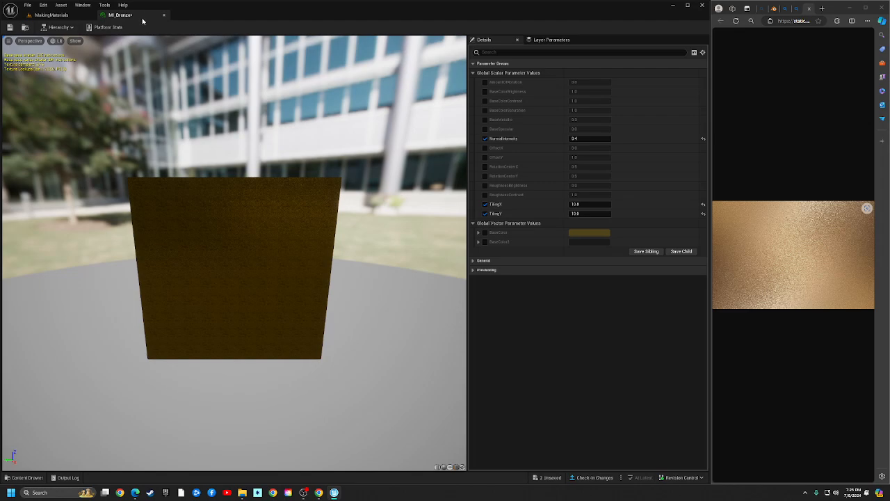
Detach MI_Bronze into a floating window clear of the sphere and widen its parameter list
{"action": "left_click_drag", "start_coordinate": [143, 22], "coordinate": [468, 75]}
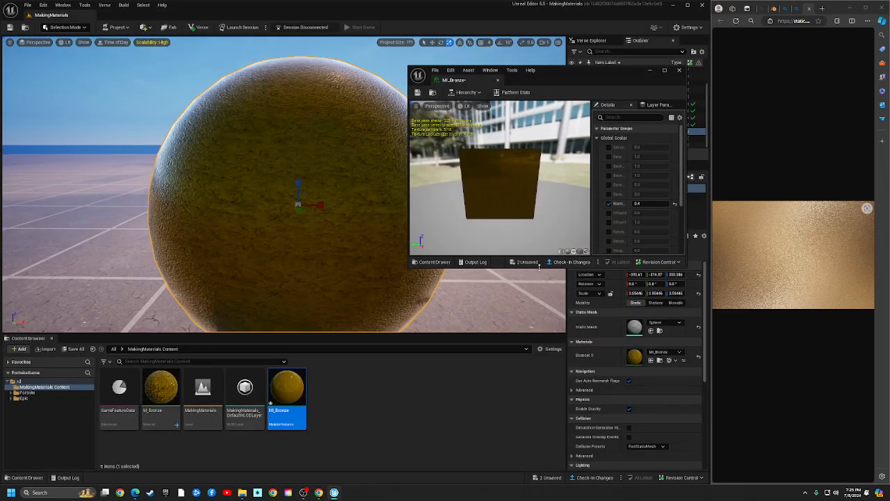
{"action": "left_click", "coordinate": [536, 269]}
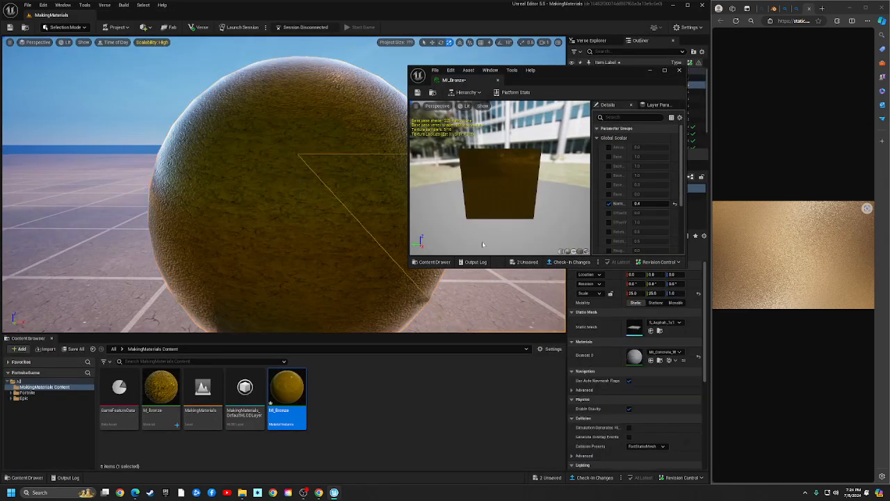
{"action": "left_click_drag", "start_coordinate": [407, 177], "coordinate": [807, 188]}
{"action": "left_click_drag", "start_coordinate": [721, 203], "coordinate": [477, 201]}
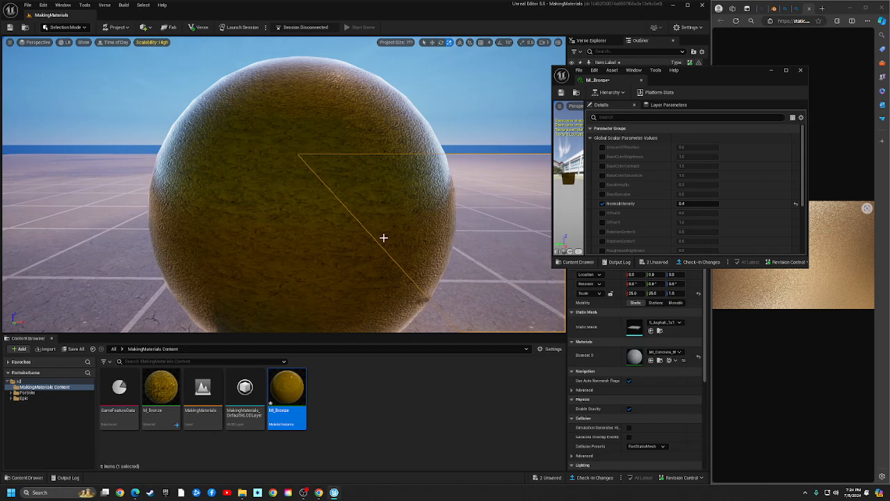
Enable the BaseMetallic and BaseSpecular overrides in MI_Bronze, set BaseMetallic to 0.7 and check the sphere
{"action": "scroll", "coordinate": [380, 244], "scroll_direction": "down", "scroll_amount": 2}
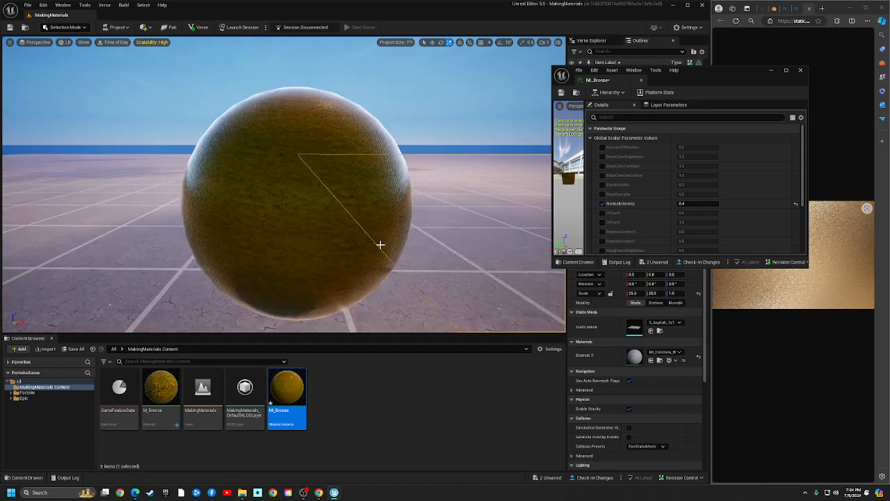
{"action": "left_click", "coordinate": [603, 184]}
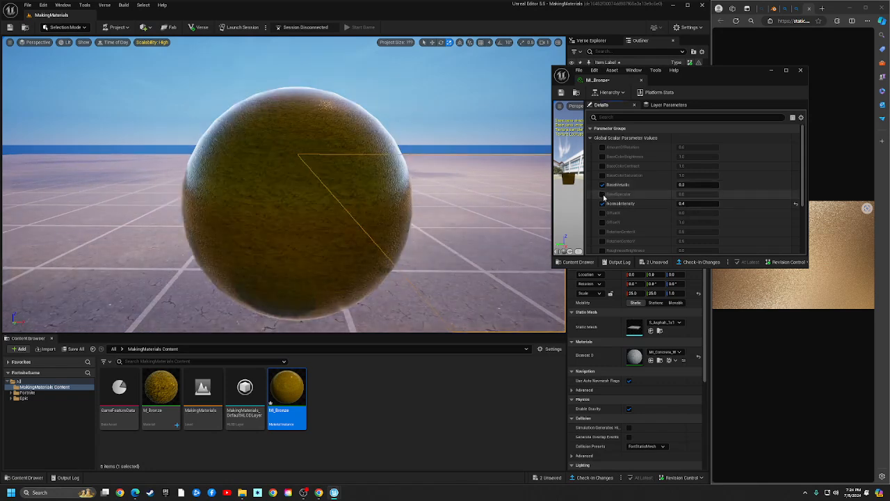
{"action": "left_click", "coordinate": [603, 194]}
{"action": "left_click", "coordinate": [703, 185]}
{"action": "type", "text": "0"}
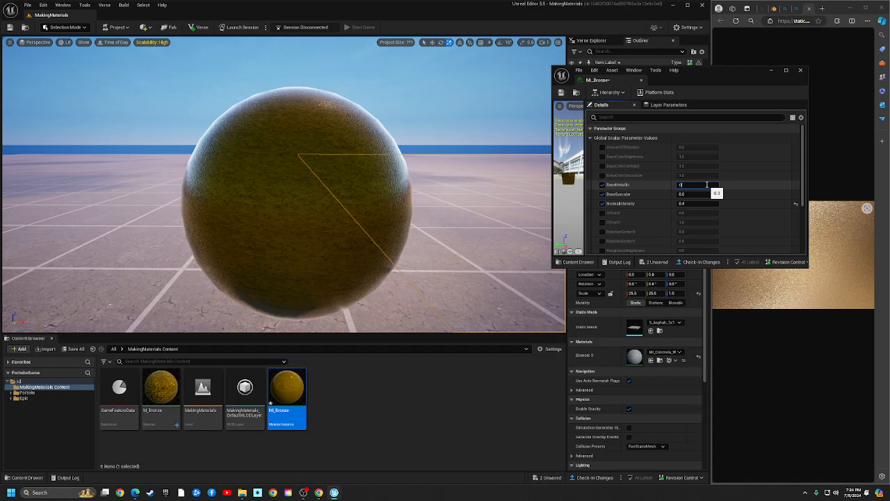
{"action": "type", "text": ".8"}
{"action": "key", "text": "Return"}
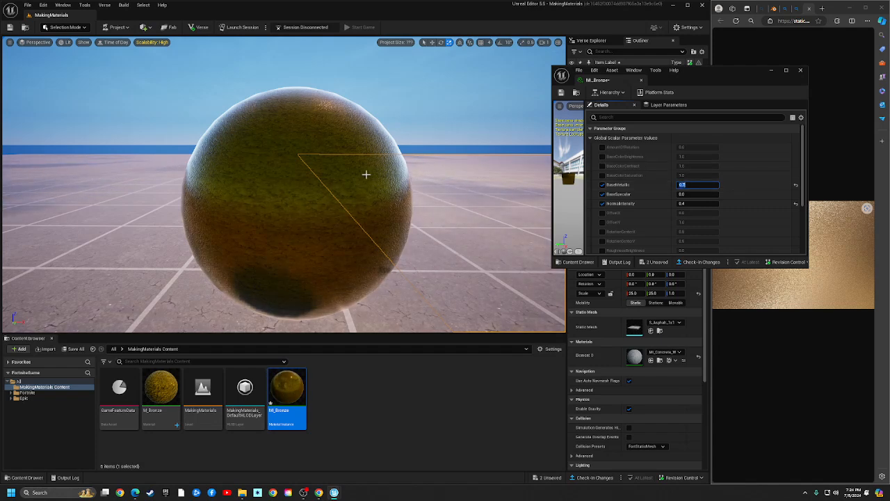
{"action": "scroll", "coordinate": [342, 171], "scroll_direction": "up", "scroll_amount": 3}
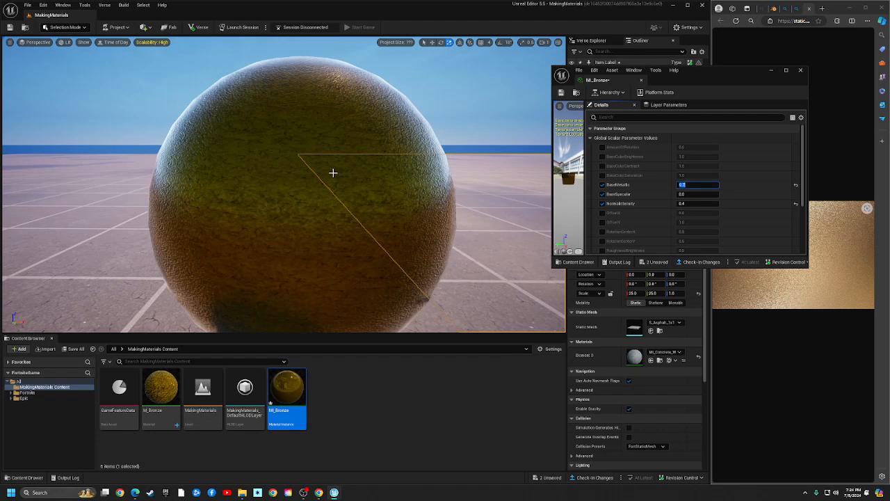
{"action": "scroll", "coordinate": [333, 173], "scroll_direction": "down", "scroll_amount": 2}
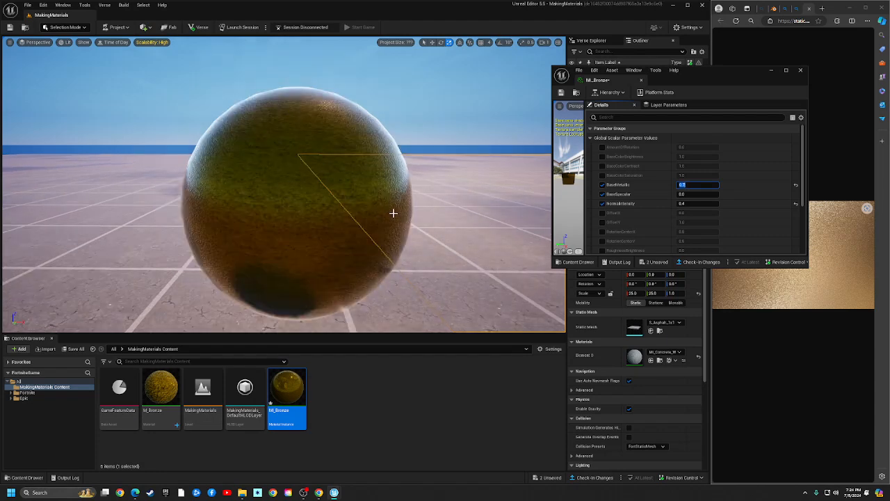
Set BaseSpecular to 0.3 in MI_Bronze and view the sphere's reflections from a lower angle
{"action": "left_click", "coordinate": [697, 194]}
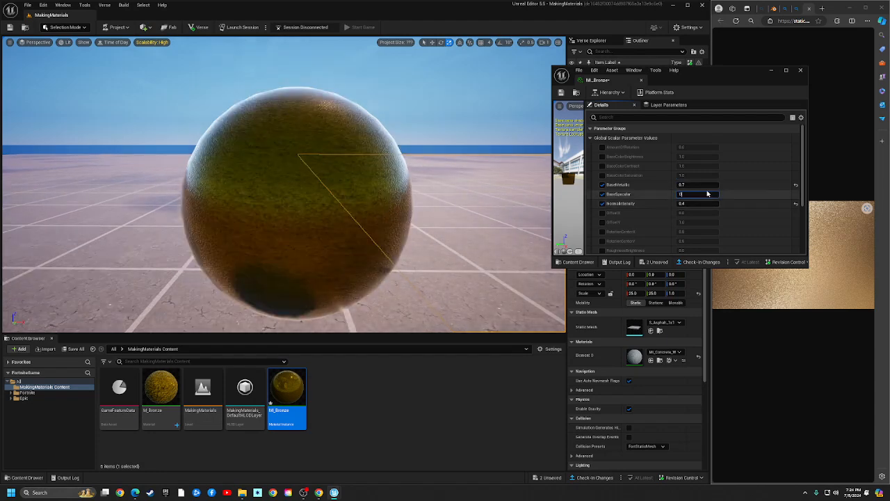
{"action": "key", "text": "s"}
{"action": "right_click_drag", "start_coordinate": [443, 249], "coordinate": [416, 236]}
{"action": "key", "text": "w"}
{"action": "key", "text": "s"}
{"action": "key", "text": "s"}
{"action": "key", "text": "w"}
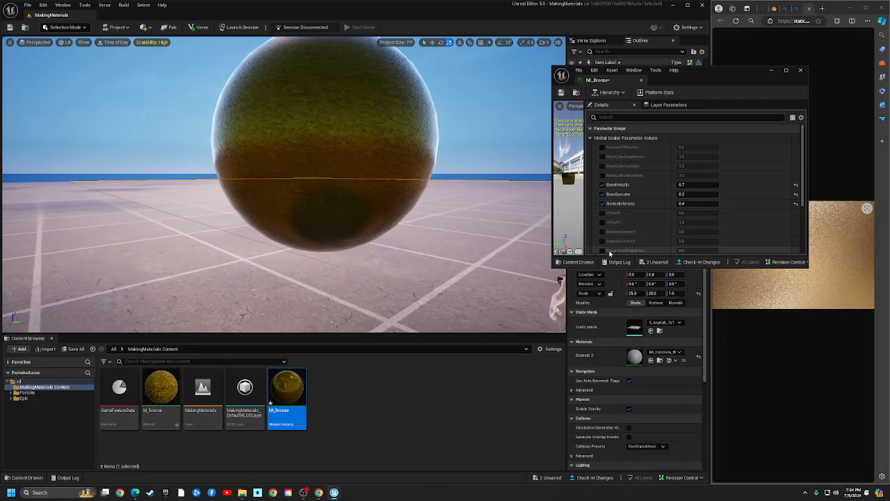
Enable the RoughnessBrightness override in MI_Bronze and set it to 1
{"action": "scroll", "coordinate": [645, 241], "scroll_direction": "down", "scroll_amount": 2}
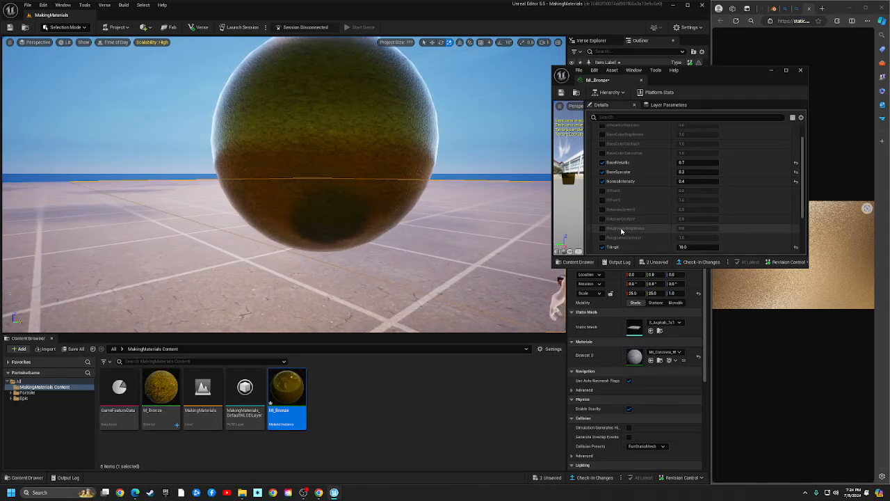
{"action": "left_click", "coordinate": [603, 228]}
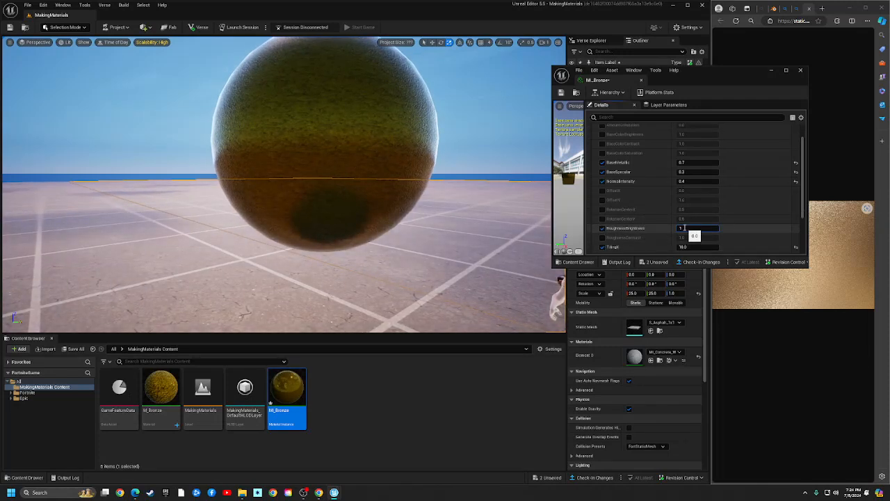
{"action": "left_click", "coordinate": [684, 228]}
{"action": "type", "text": "1"}
{"action": "key", "text": "Return"}
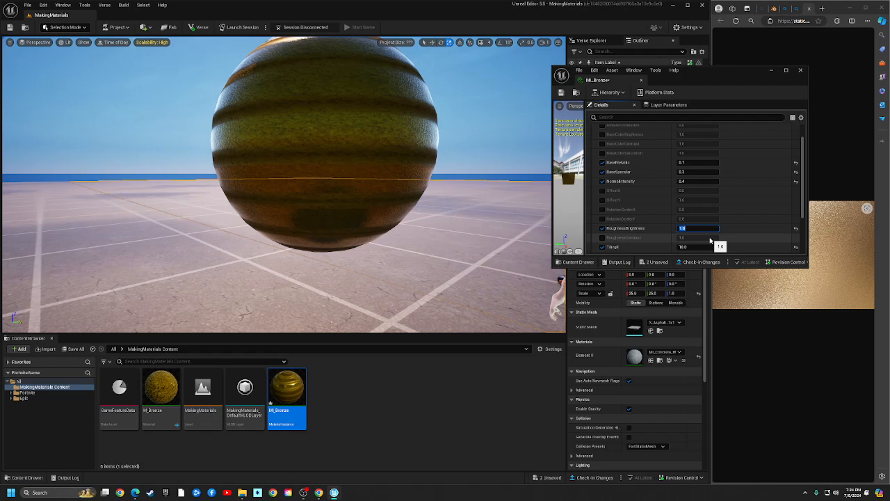
Set RoughnessBrightness to 0.3 and inspect the sphere's surface from another side
{"action": "type", "text": "0.3"}
{"action": "key", "text": "Return"}
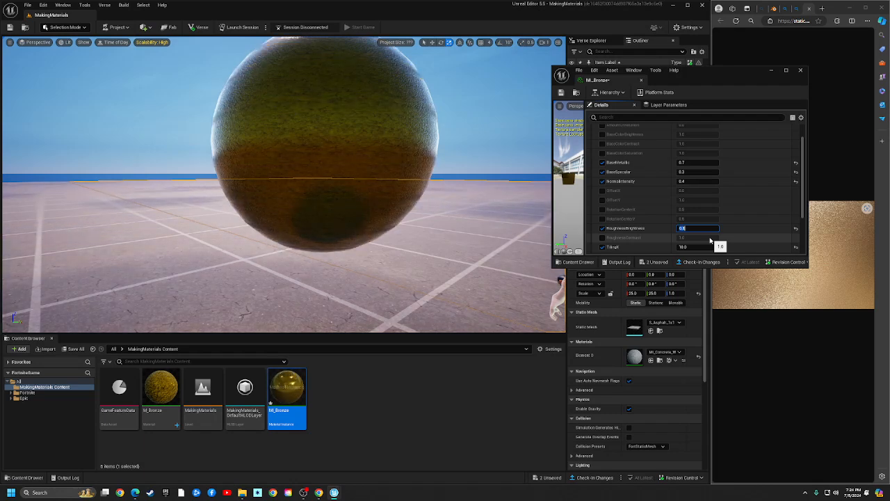
{"action": "key", "text": "w"}
{"action": "right_click_drag", "start_coordinate": [431, 202], "coordinate": [459, 203]}
{"action": "key", "text": "s"}
{"action": "key", "text": "w"}
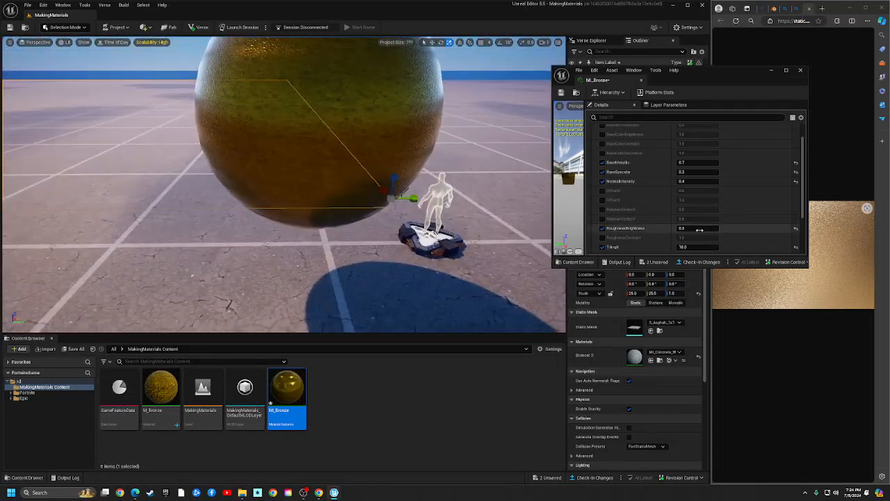
Set RoughnessBrightness to 0.256 and view the sphere's sunlit side from above
{"action": "left_click", "coordinate": [698, 229]}
{"action": "type", "text": "0.2"}
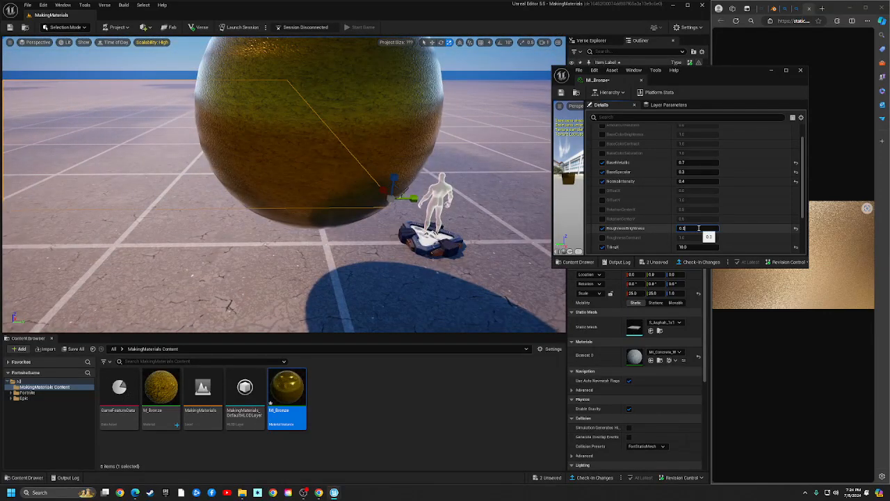
{"action": "type", "text": "56"}
{"action": "key", "text": "Return"}
{"action": "key", "text": "s"}
{"action": "mouse_move", "coordinate": [473, 202]}
{"action": "right_mouse_down"}
{"action": "mouse_move", "coordinate": [469, 188]}
{"action": "mouse_move", "coordinate": [480, 191]}
{"action": "mouse_move", "coordinate": [459, 195]}
{"action": "mouse_move", "coordinate": [487, 196]}
{"action": "mouse_move", "coordinate": [487, 209]}
{"action": "right_mouse_up"}
{"action": "key", "text": "w"}
{"action": "key", "text": "s"}
{"action": "key", "text": "w"}
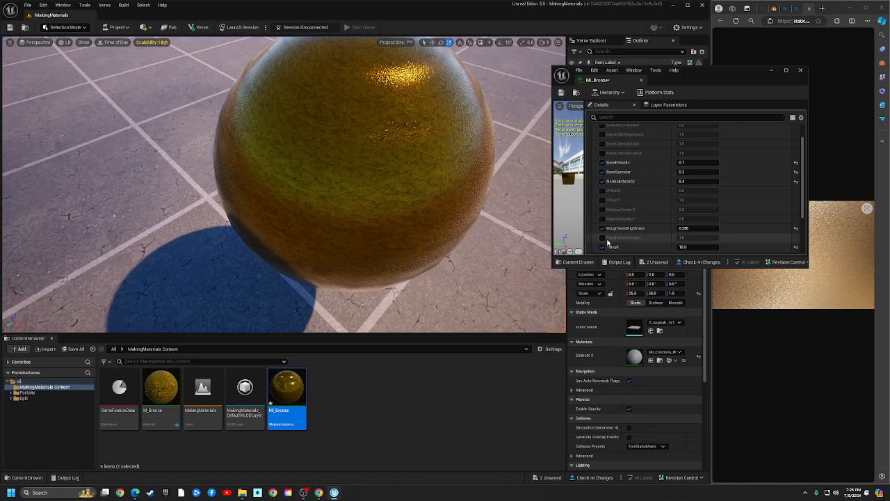
Enable the RoughnessContrast override, lower its value to about 0.63 and view the whole sphere
{"action": "left_click", "coordinate": [603, 238]}
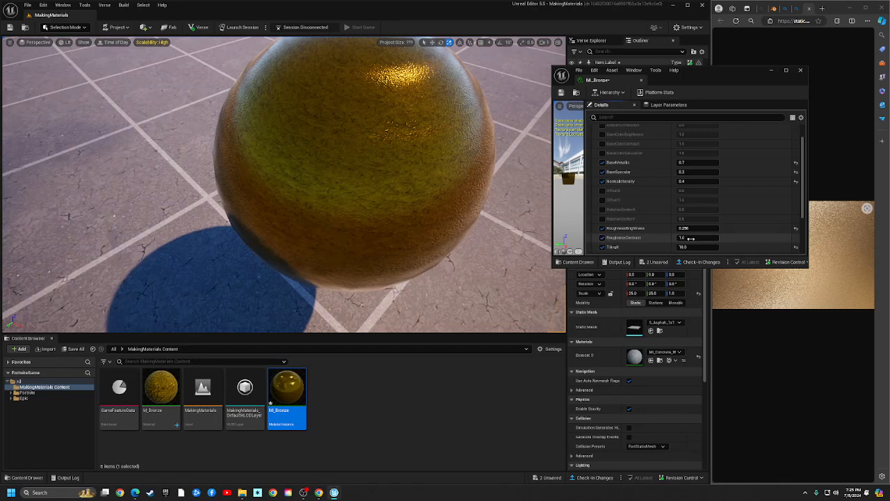
{"action": "mouse_move", "coordinate": [691, 238]}
{"action": "left_mouse_down"}
{"action": "mouse_move", "coordinate": [670, 239]}
{"action": "mouse_move", "coordinate": [685, 238]}
{"action": "mouse_move", "coordinate": [678, 238]}
{"action": "left_mouse_up"}
{"action": "right_click_drag", "start_coordinate": [292, 188], "coordinate": [337, 150]}
{"action": "key", "text": "w"}
{"action": "key", "text": "s"}
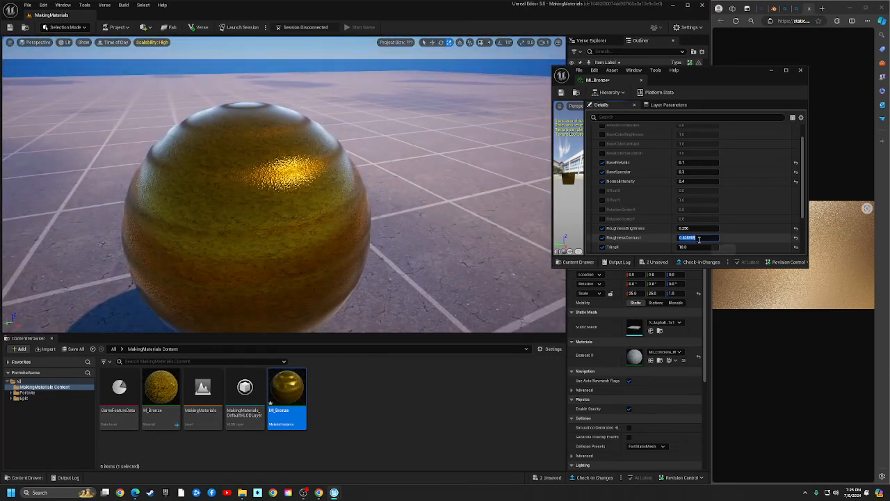
Set RoughnessContrast to 0.8 and inspect the sphere's highlights up close
{"action": "left_click", "coordinate": [699, 240]}
{"action": "type", "text": "0.8"}
{"action": "key", "text": "Return"}
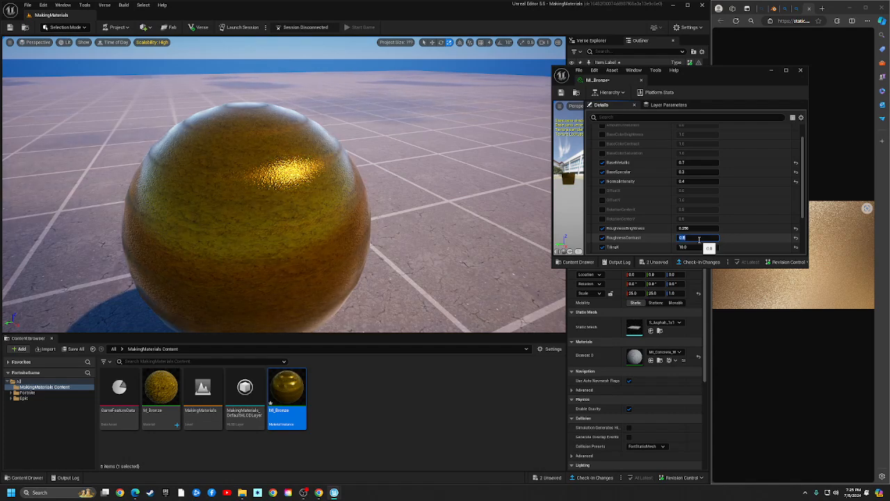
{"action": "right_click_drag", "start_coordinate": [390, 188], "coordinate": [431, 182]}
{"action": "key", "text": "w"}
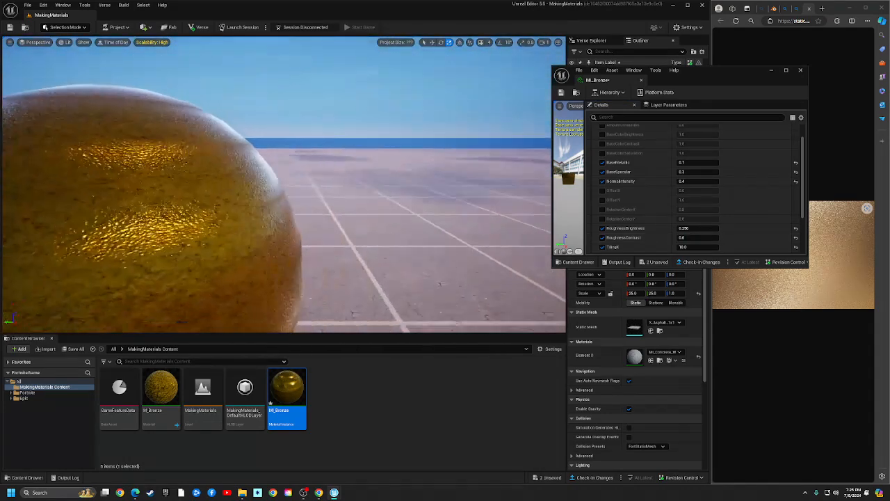
Set RoughnessContrast to 0.9 and inspect the sphere's surface from farther away and up close
{"action": "key", "text": "s"}
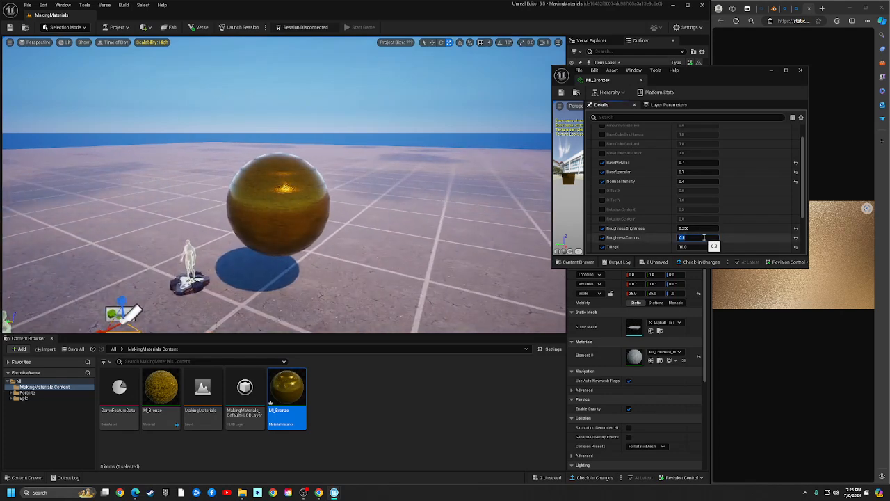
{"action": "key", "text": "w"}
{"action": "right_click_drag", "start_coordinate": [392, 212], "coordinate": [346, 222]}
{"action": "key", "text": "s"}
{"action": "scroll", "coordinate": [608, 235], "scroll_direction": "down", "scroll_amount": 1}
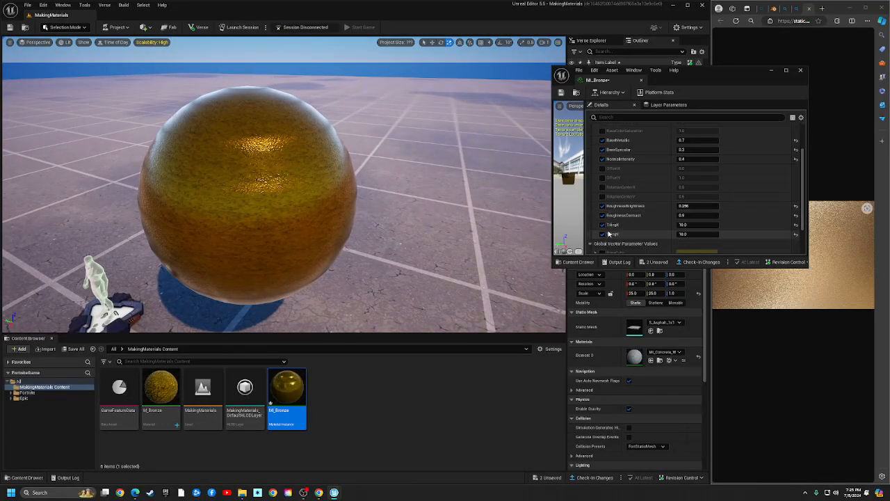
{"action": "scroll", "coordinate": [615, 234], "scroll_direction": "up", "scroll_amount": 1}
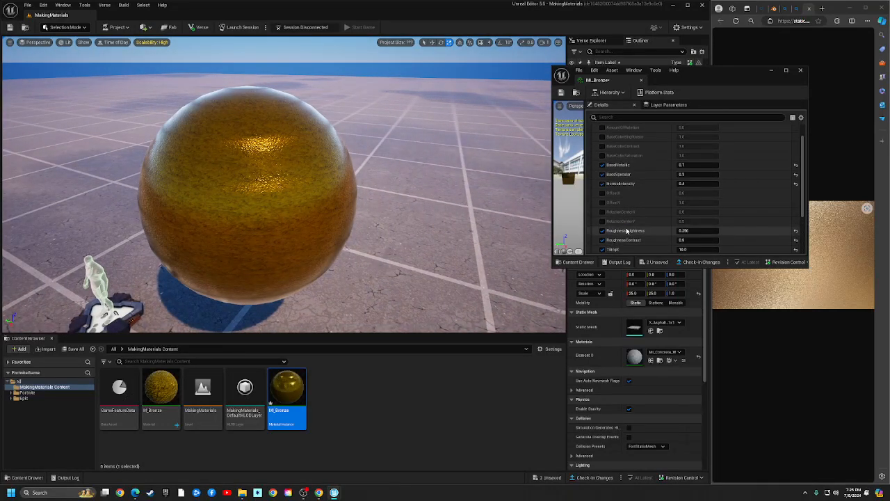
Enable the BaseColorSaturation and BaseColorContrast overrides, setting saturation to about 0.6 and contrast to about 2.62
{"action": "scroll", "coordinate": [626, 231], "scroll_direction": "up", "scroll_amount": 1}
{"action": "left_click", "coordinate": [602, 175]}
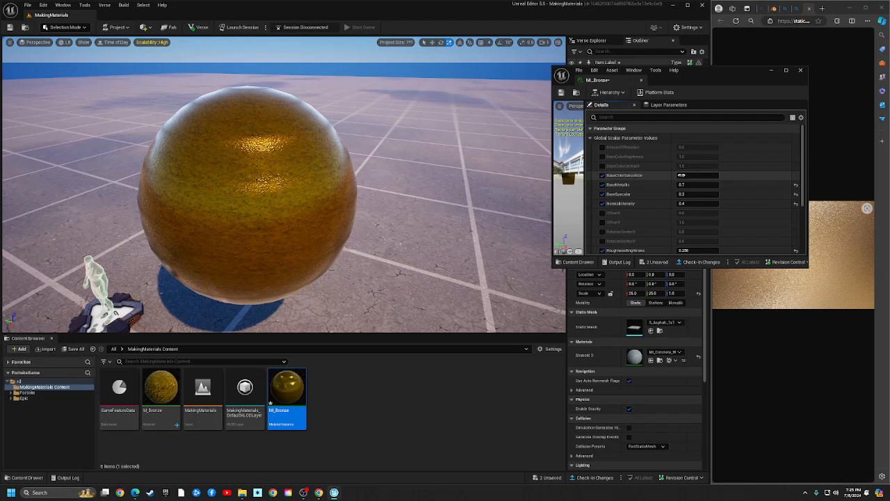
{"action": "mouse_move", "coordinate": [682, 175]}
{"action": "left_mouse_down"}
{"action": "mouse_move", "coordinate": [671, 175]}
{"action": "mouse_move", "coordinate": [709, 165]}
{"action": "mouse_move", "coordinate": [685, 166]}
{"action": "mouse_move", "coordinate": [693, 165]}
{"action": "left_mouse_up"}
{"action": "left_click", "coordinate": [603, 165]}
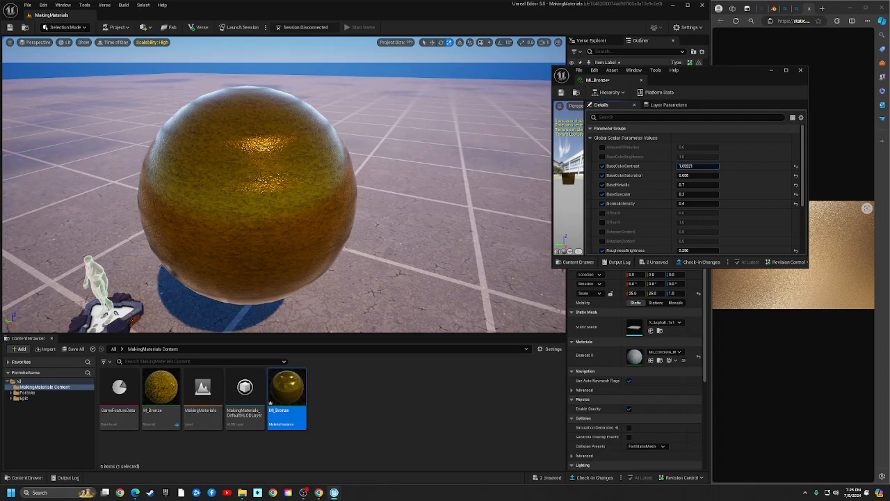
{"action": "left_click_drag", "start_coordinate": [721, 74], "coordinate": [586, 85]}
{"action": "scroll", "coordinate": [226, 151], "scroll_direction": "up", "scroll_amount": 5}
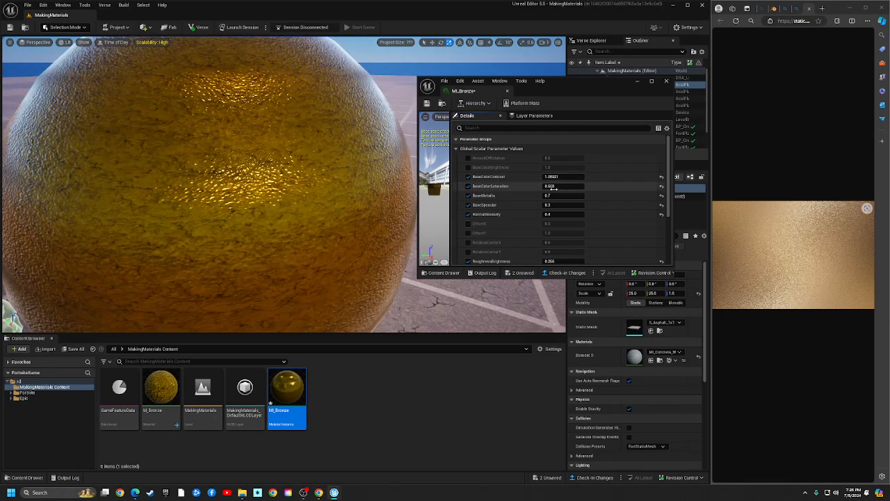
{"action": "mouse_move", "coordinate": [553, 177]}
{"action": "left_mouse_down"}
{"action": "mouse_move", "coordinate": [565, 177]}
{"action": "mouse_move", "coordinate": [549, 177]}
{"action": "mouse_move", "coordinate": [557, 178]}
{"action": "left_mouse_up"}
Enable the BaseColor and BaseColor2 overrides and lighten BaseColor2 to a neutral gray with a value of about 0.14
{"action": "scroll", "coordinate": [520, 204], "scroll_direction": "down", "scroll_amount": 5}
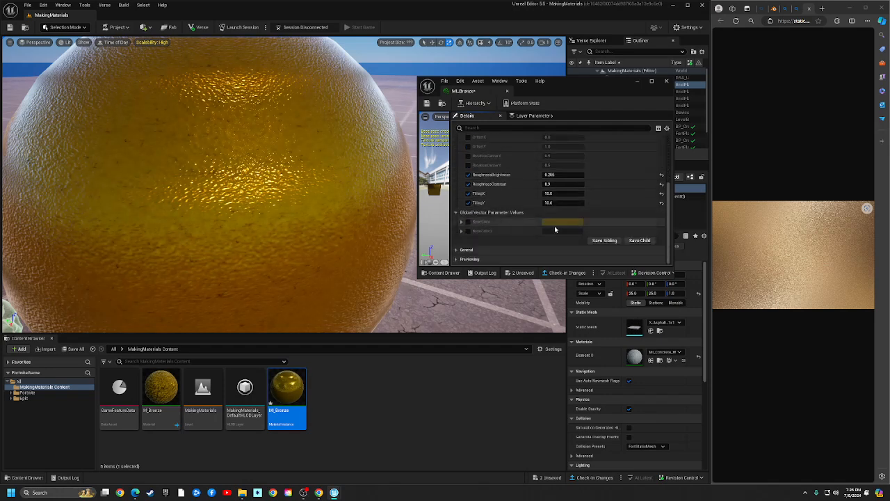
{"action": "left_click", "coordinate": [469, 222]}
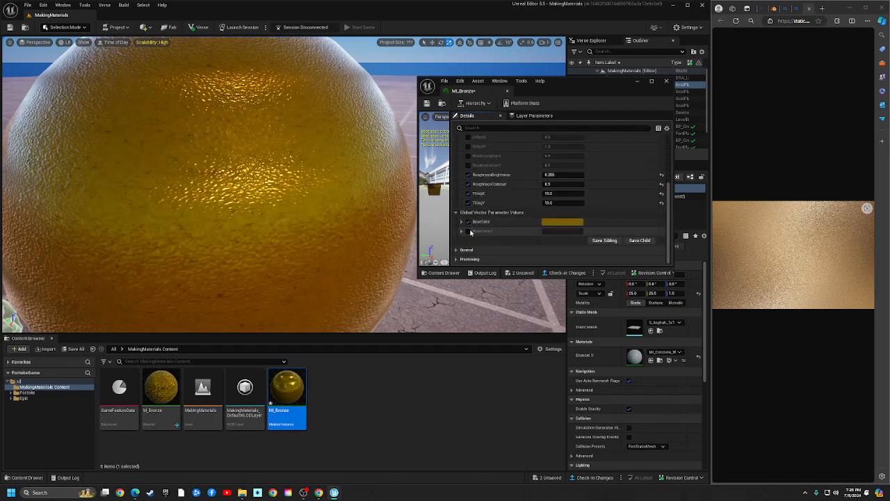
{"action": "left_click", "coordinate": [547, 232]}
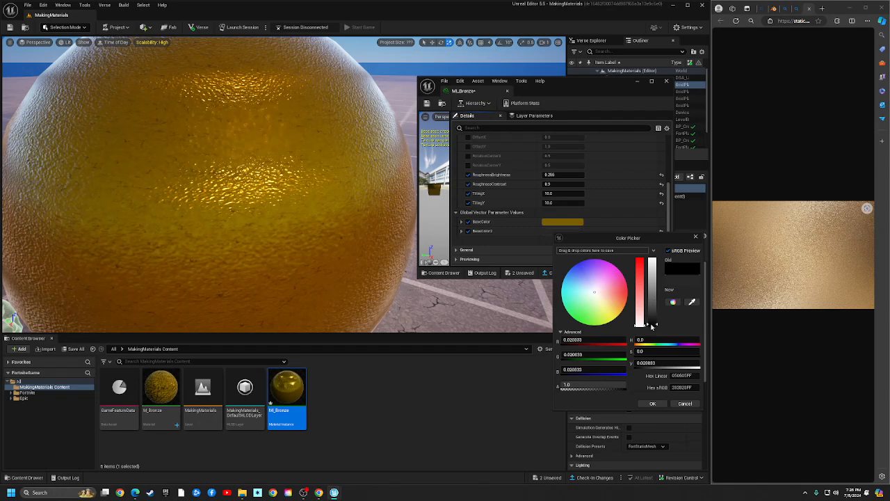
{"action": "left_click_drag", "start_coordinate": [652, 326], "coordinate": [656, 316]}
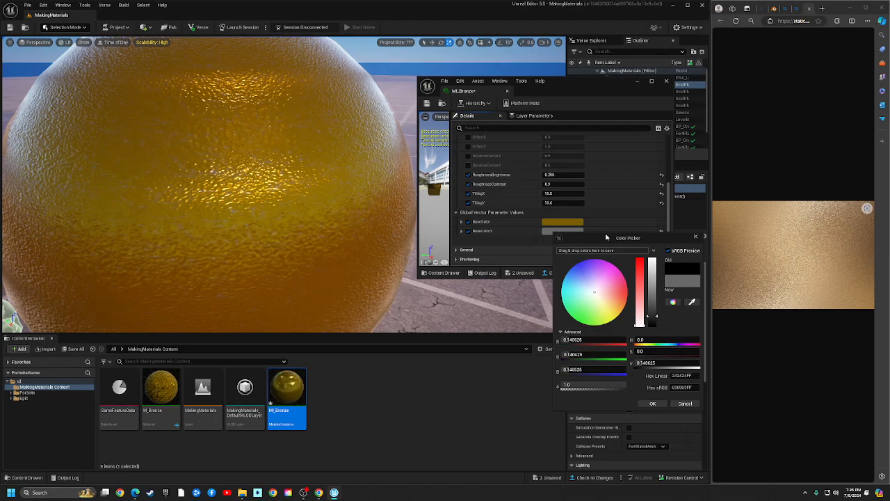
Set TilingX and TilingY to 30 and inspect the texture repetition on the sphere
{"action": "mouse_move", "coordinate": [564, 193]}
{"action": "left_mouse_down"}
{"action": "mouse_move", "coordinate": [576, 194]}
{"action": "mouse_move", "coordinate": [554, 201]}
{"action": "left_mouse_up"}
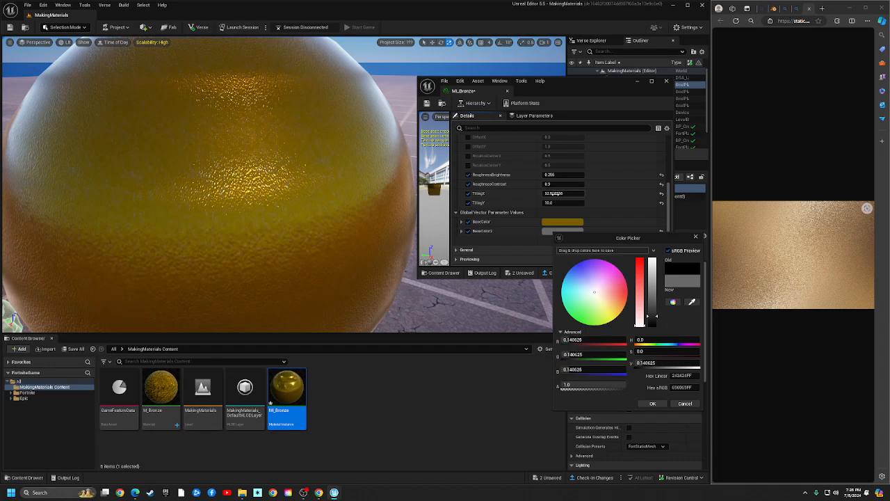
{"action": "type", "text": "30"}
{"action": "key", "text": "Return"}
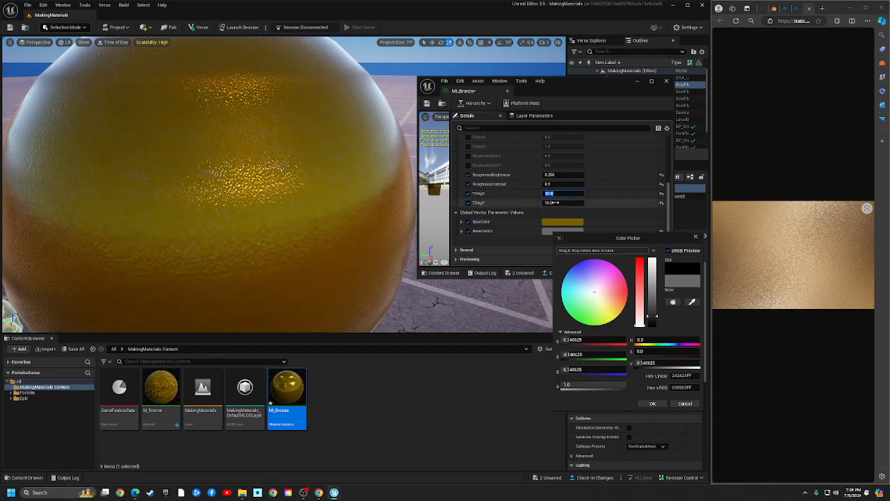
{"action": "type", "text": "30"}
{"action": "key", "text": "Return"}
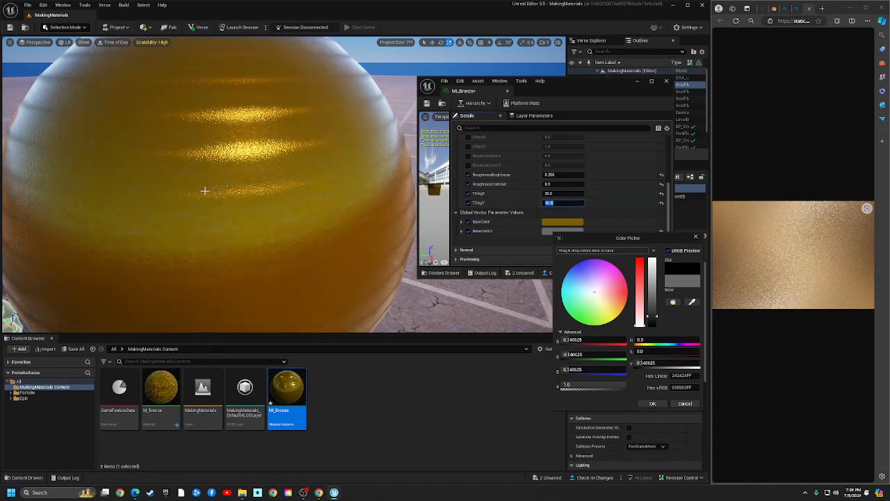
{"action": "scroll", "coordinate": [203, 192], "scroll_direction": "up", "scroll_amount": 2}
{"action": "scroll", "coordinate": [201, 194], "scroll_direction": "down", "scroll_amount": 3}
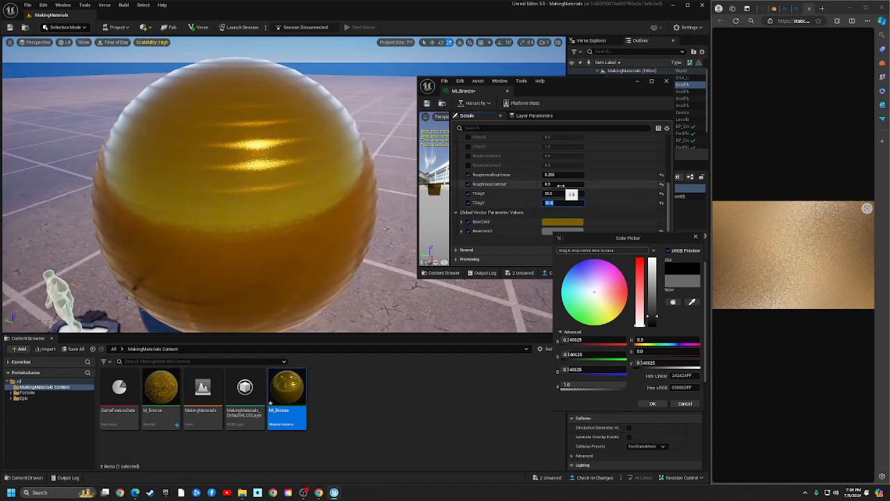
Set RoughnessContrast to 1 and RoughnessBrightness to 0.1, and inspect the sphere's highlights
{"action": "left_click", "coordinate": [566, 174]}
{"action": "type", "text": "1"}
{"action": "key", "text": "Return"}
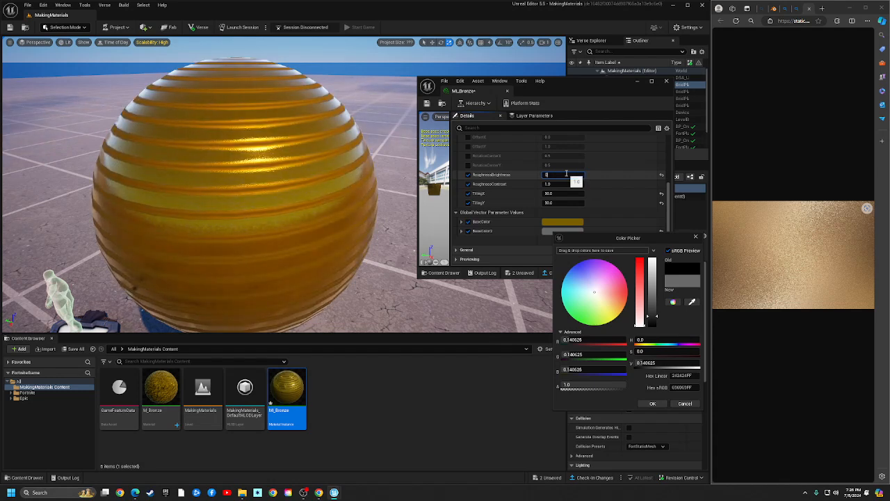
{"action": "type", "text": "0"}
{"action": "key", "text": "Return"}
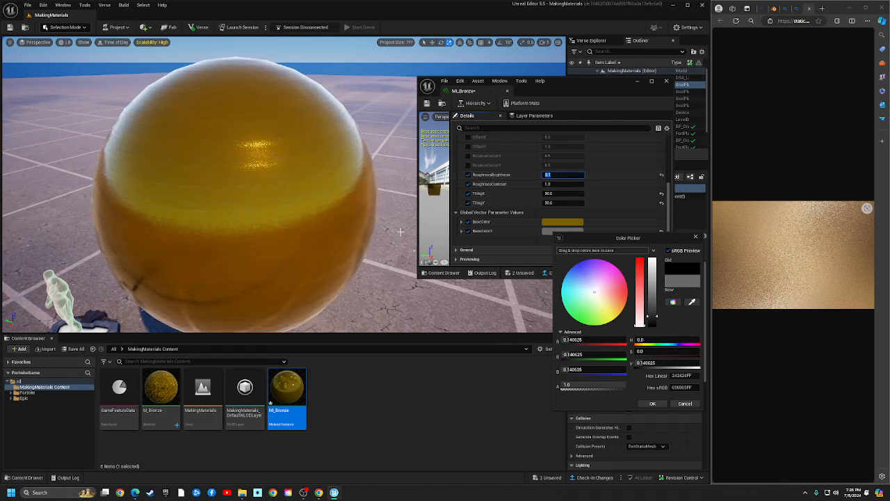
{"action": "scroll", "coordinate": [221, 217], "scroll_direction": "up", "scroll_amount": 6}
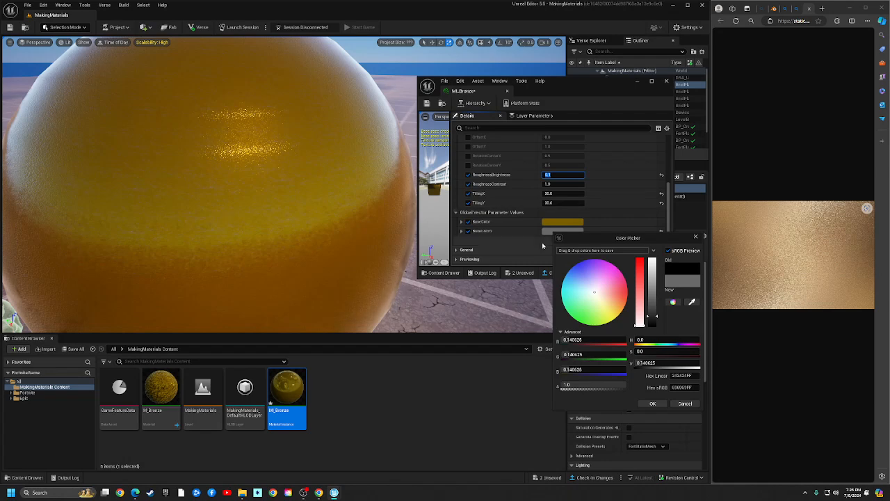
Raise BaseColorContrast to about 54.9
{"action": "scroll", "coordinate": [526, 202], "scroll_direction": "up", "scroll_amount": 3}
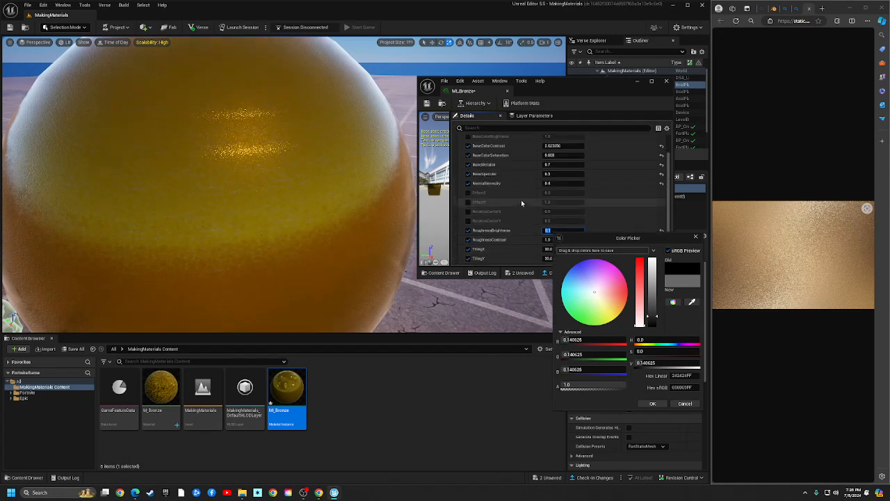
{"action": "scroll", "coordinate": [520, 198], "scroll_direction": "up", "scroll_amount": 2}
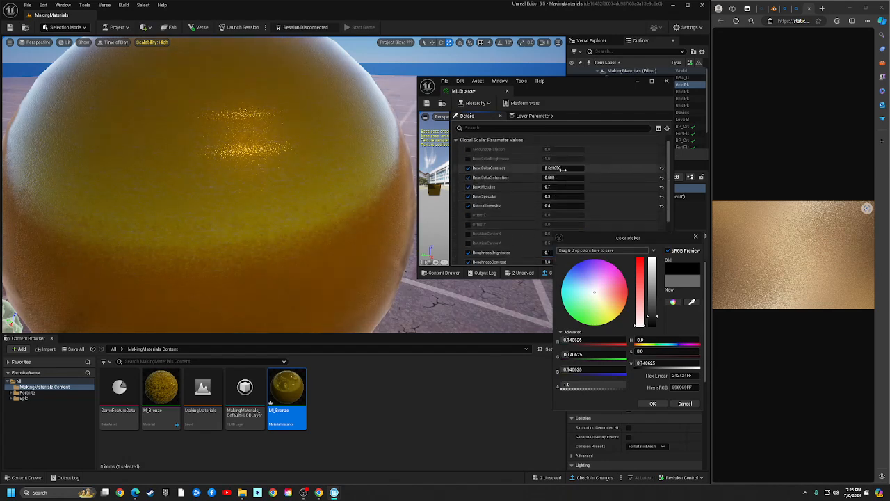
{"action": "left_click_drag", "start_coordinate": [562, 169], "coordinate": [591, 169]}
Adjust BaseColorSaturation, raise BaseMetallic above 0.9 and NormalIntensity to 0.76, and inspect the bumps up close
{"action": "mouse_move", "coordinate": [563, 179]}
{"action": "left_mouse_down"}
{"action": "mouse_move", "coordinate": [532, 178]}
{"action": "mouse_move", "coordinate": [574, 187]}
{"action": "mouse_move", "coordinate": [566, 194]}
{"action": "left_mouse_up"}
{"action": "scroll", "coordinate": [562, 201], "scroll_direction": "down", "scroll_amount": 1}
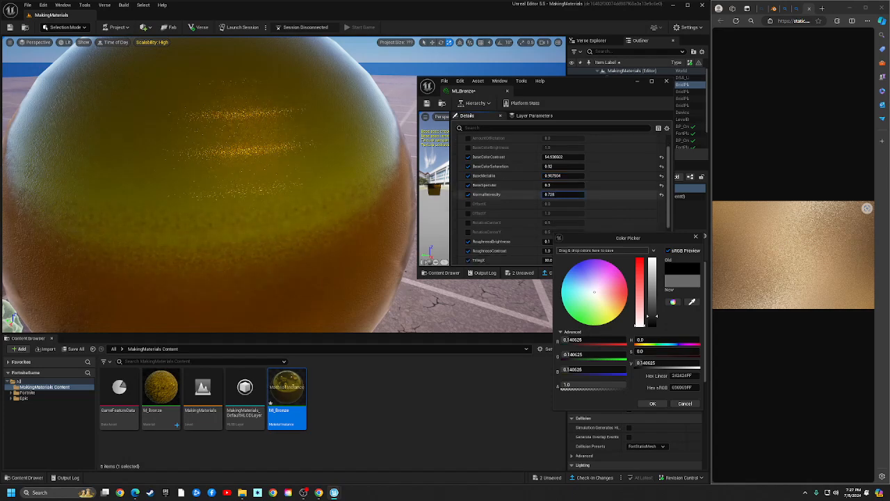
{"action": "scroll", "coordinate": [279, 209], "scroll_direction": "down", "scroll_amount": 5}
{"action": "scroll", "coordinate": [278, 209], "scroll_direction": "up", "scroll_amount": 10}
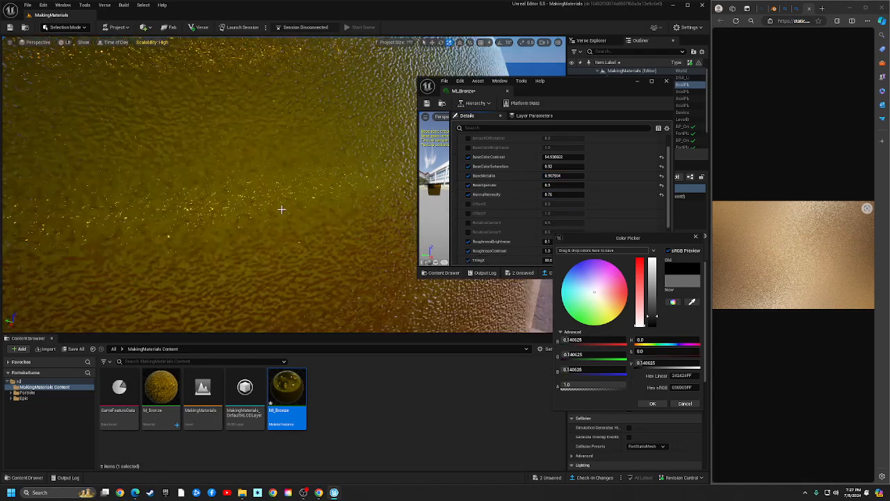
{"action": "right_click_drag", "start_coordinate": [300, 205], "coordinate": [259, 206]}
{"action": "key", "text": "s"}
{"action": "key", "text": "w"}
{"action": "key", "text": "s"}
{"action": "key", "text": "w"}
{"action": "key", "text": "s"}
Set TilingX and TilingY to 20
{"action": "scroll", "coordinate": [501, 224], "scroll_direction": "down", "scroll_amount": 3}
{"action": "left_click", "coordinate": [567, 227]}
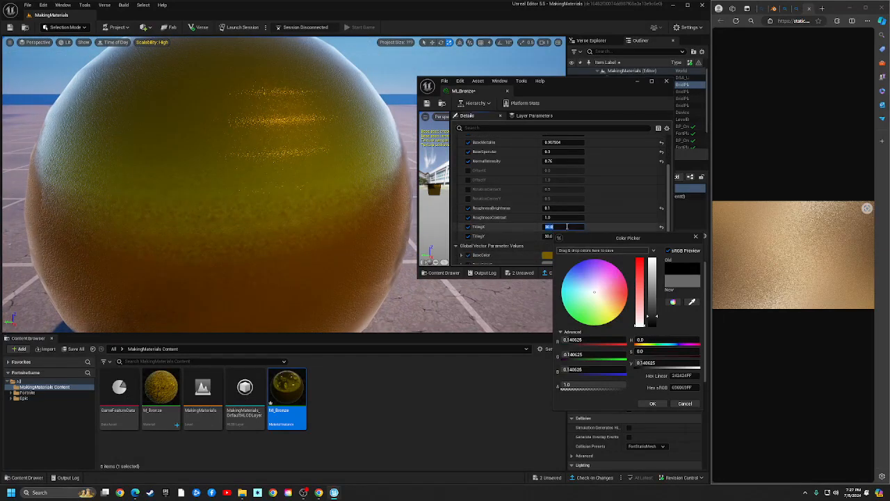
{"action": "type", "text": "20"}
{"action": "key", "text": "Return"}
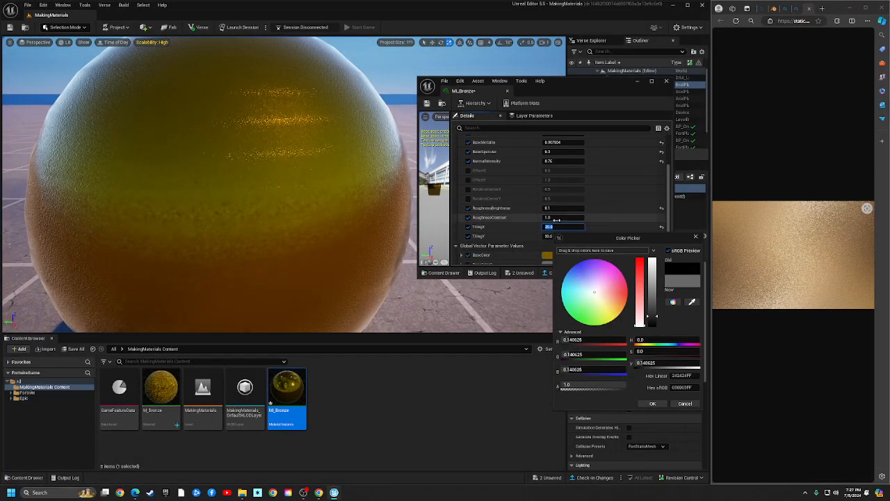
{"action": "key", "text": "Return"}
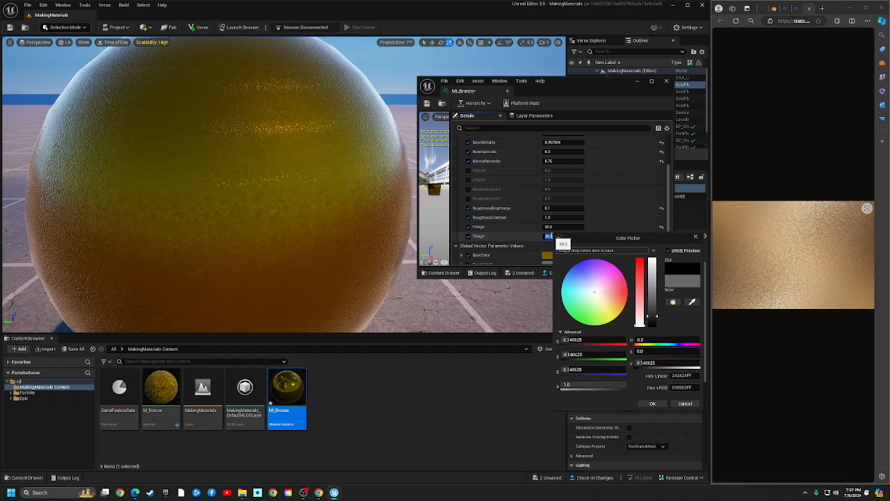
Lower NormalIntensity to about 0.66 and BaseMetallic to about 0.82
{"action": "scroll", "coordinate": [556, 199], "scroll_direction": "up", "scroll_amount": 2}
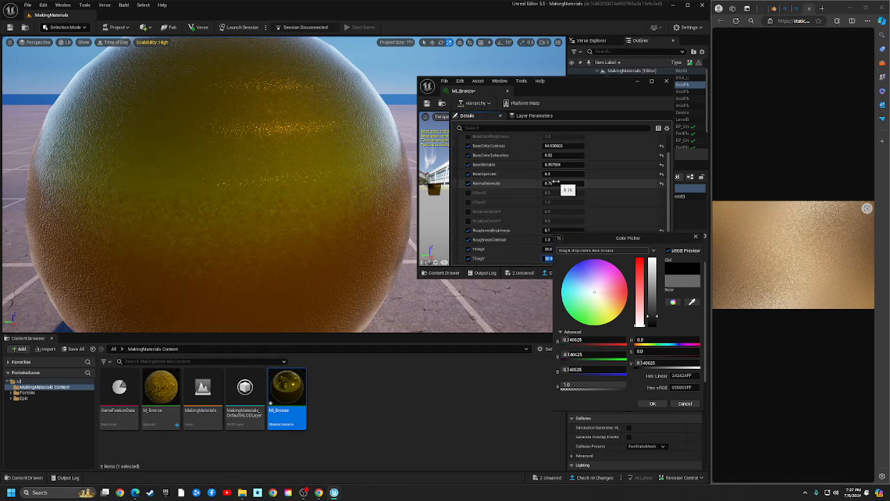
{"action": "left_click_drag", "start_coordinate": [564, 183], "coordinate": [553, 183]}
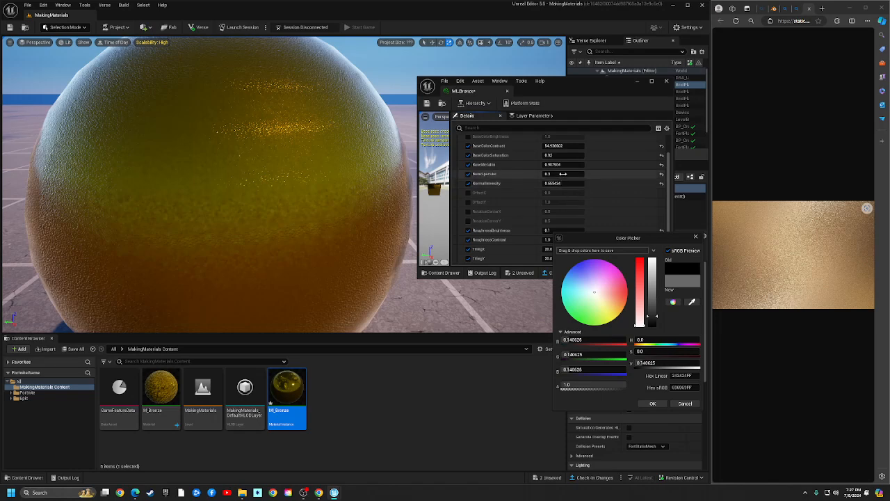
{"action": "left_click_drag", "start_coordinate": [563, 164], "coordinate": [553, 165]}
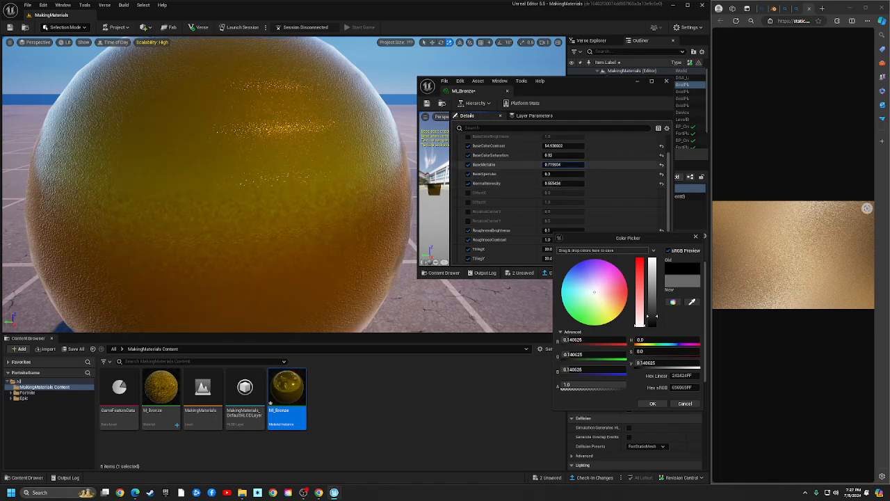
{"action": "scroll", "coordinate": [563, 167], "scroll_direction": "up", "scroll_amount": 2}
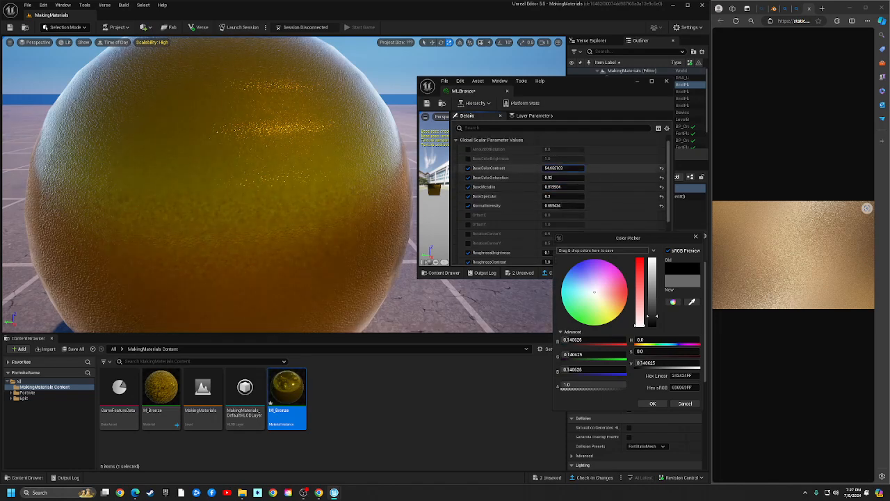
Lower BaseColorContrast to about 1.42 and inspect the color variation on the sphere
{"action": "left_click_drag", "start_coordinate": [563, 169], "coordinate": [550, 169]}
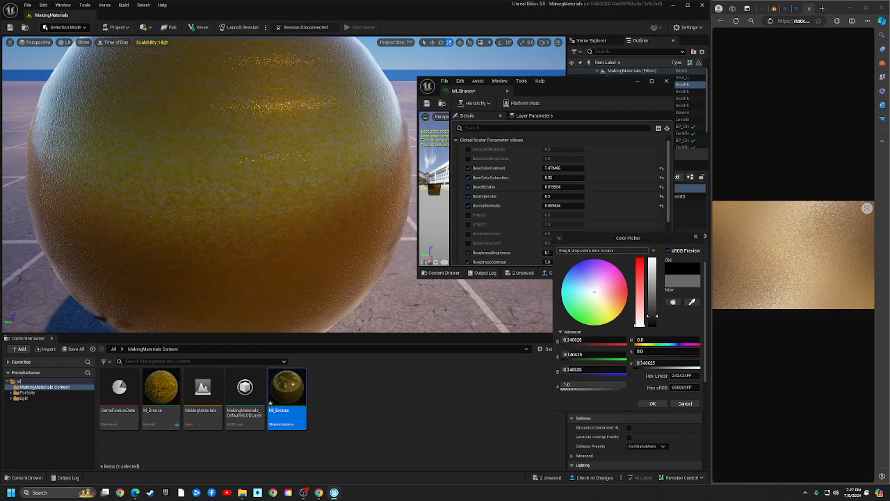
{"action": "right_click_drag", "start_coordinate": [279, 188], "coordinate": [250, 191]}
{"action": "right_click_drag", "start_coordinate": [278, 188], "coordinate": [279, 188]}
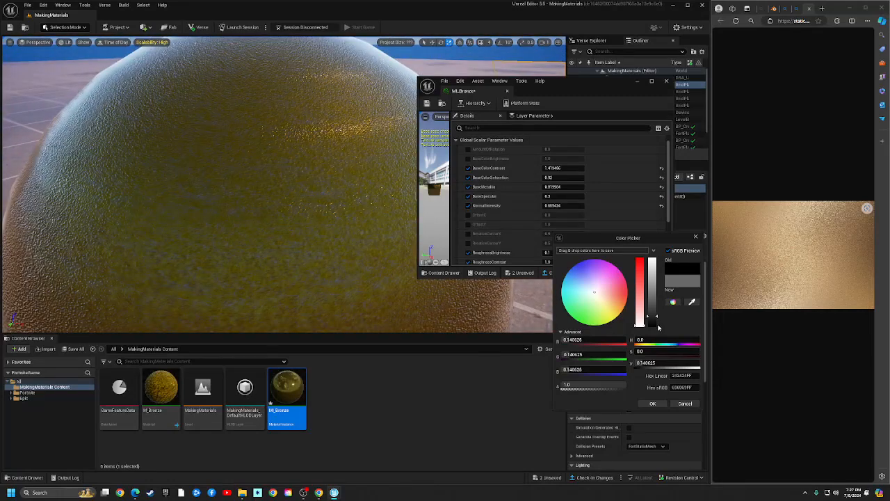
Accept the gray for BaseColor2, reopen its color and darken it to pure black
{"action": "left_click", "coordinate": [651, 404]}
{"action": "scroll", "coordinate": [527, 241], "scroll_direction": "down", "scroll_amount": 3}
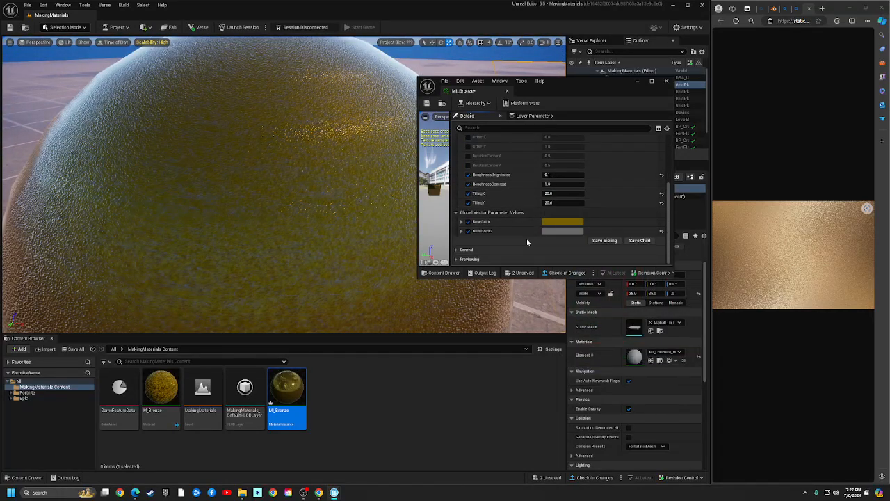
{"action": "left_click", "coordinate": [560, 231]}
{"action": "mouse_move", "coordinate": [661, 366]}
{"action": "left_mouse_down"}
{"action": "mouse_move", "coordinate": [696, 366]}
{"action": "mouse_move", "coordinate": [671, 366]}
{"action": "left_mouse_up"}
{"action": "left_click_drag", "start_coordinate": [646, 293], "coordinate": [635, 336]}
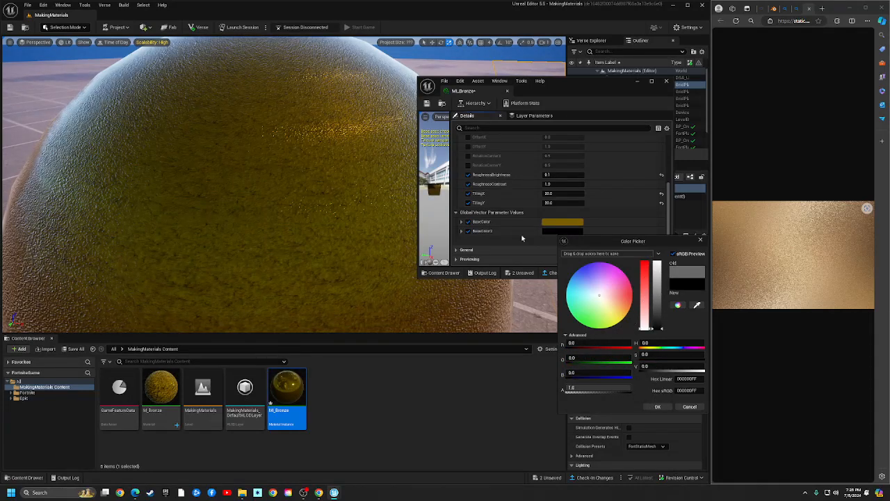
{"action": "left_click", "coordinate": [656, 408]}
Set BaseColorContrast to about 1.53 and BaseColorSaturation to about 0.23, and save the MI_Bronze instance
{"action": "scroll", "coordinate": [534, 215], "scroll_direction": "up", "scroll_amount": 2}
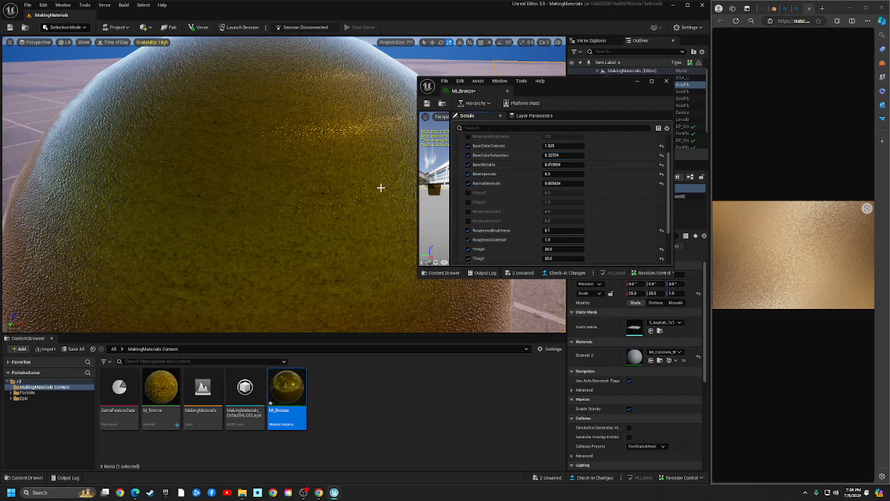
{"action": "scroll", "coordinate": [304, 204], "scroll_direction": "down", "scroll_amount": 5}
{"action": "mouse_move", "coordinate": [304, 204]}
{"action": "right_mouse_down"}
{"action": "mouse_move", "coordinate": [315, 245]}
{"action": "mouse_move", "coordinate": [315, 209]}
{"action": "right_mouse_up"}
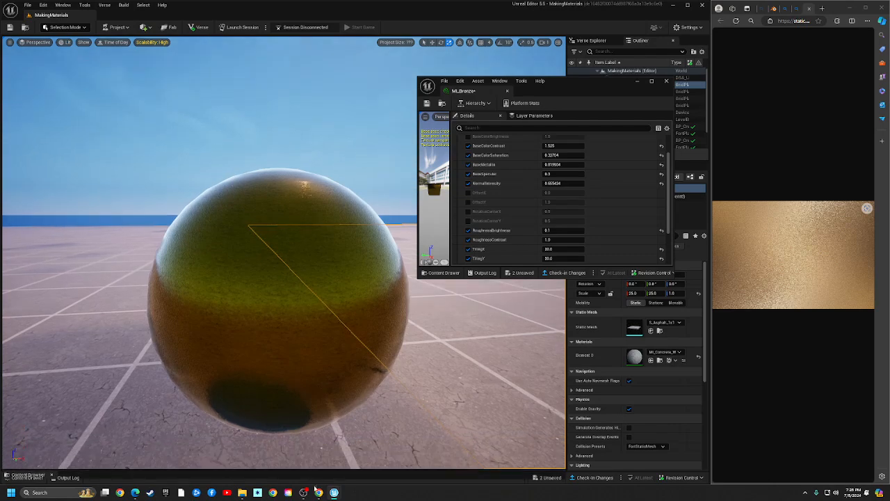
{"action": "left_click", "coordinate": [429, 108]}
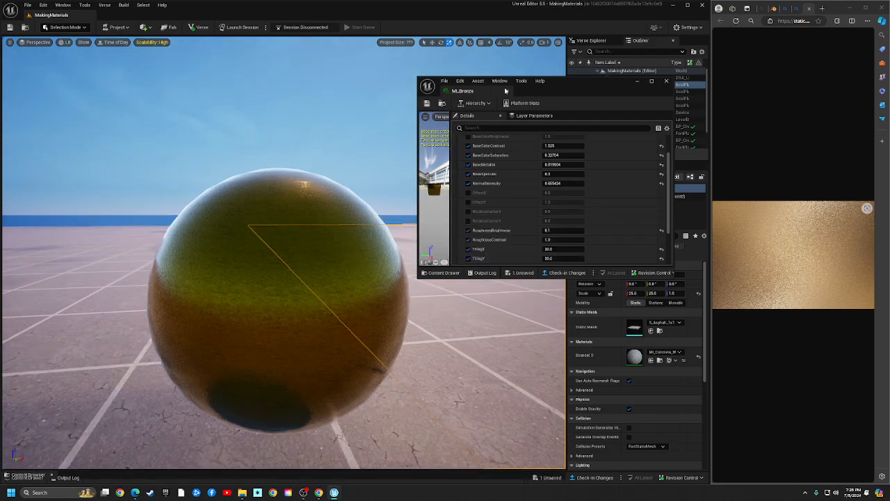
Close the MI_Bronze instance editor and maximize the main level editor window with the sphere in view
{"action": "left_click", "coordinate": [507, 91]}
{"action": "mouse_move", "coordinate": [376, 235]}
{"action": "right_mouse_down"}
{"action": "mouse_move", "coordinate": [358, 265]}
{"action": "mouse_move", "coordinate": [368, 231]}
{"action": "right_mouse_up"}
{"action": "key", "text": "w"}
{"action": "key", "text": "s"}
{"action": "double_click", "coordinate": [403, 14]}
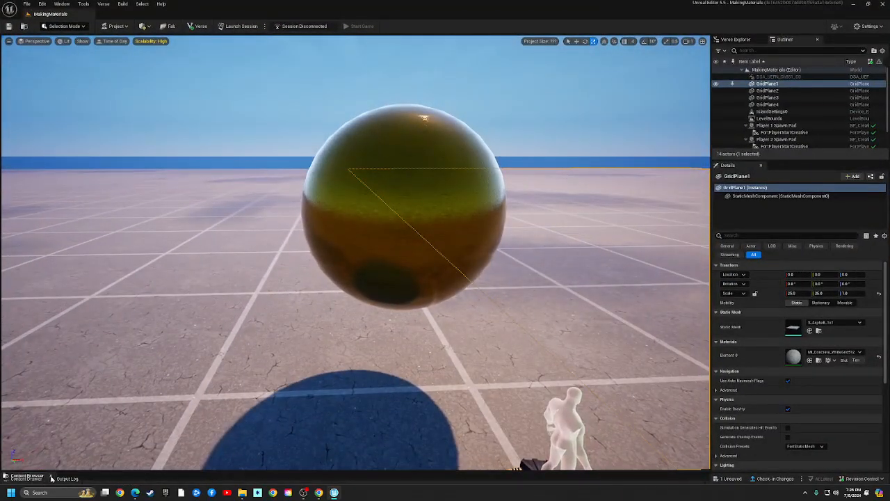
Search all content for "statu" and place the 7 Statue Sculpture 01 prop in the level near the sphere's shadow
{"action": "left_click", "coordinate": [32, 479]}
{"action": "left_click", "coordinate": [193, 330]}
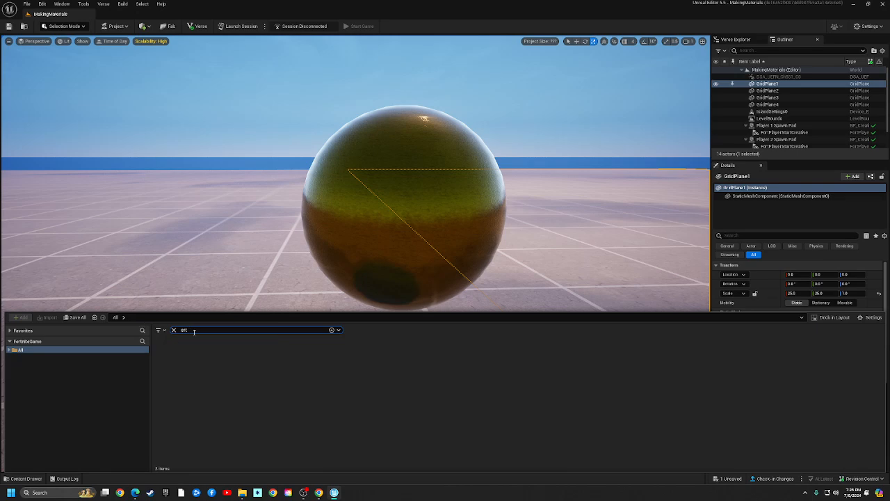
{"action": "type", "text": "srt"}
{"action": "key", "text": "BackSpace"}
{"action": "key", "text": "BackSpace"}
{"action": "type", "text": "ta"}
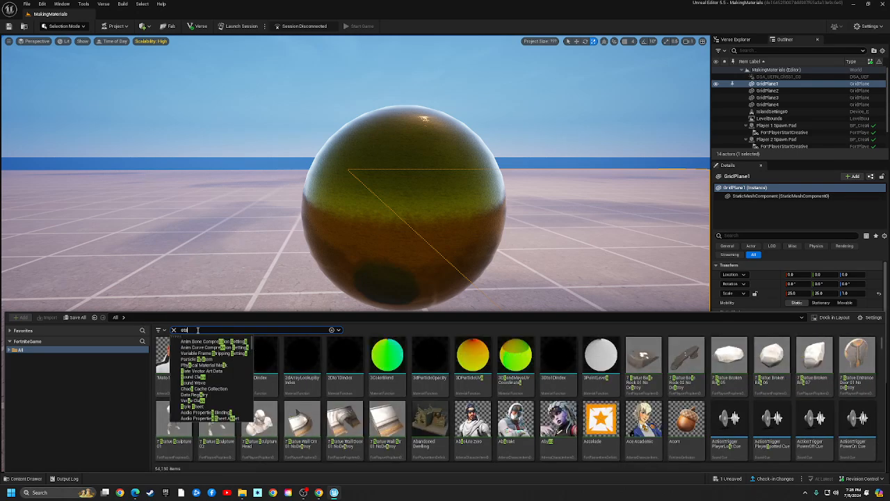
{"action": "type", "text": "tu"}
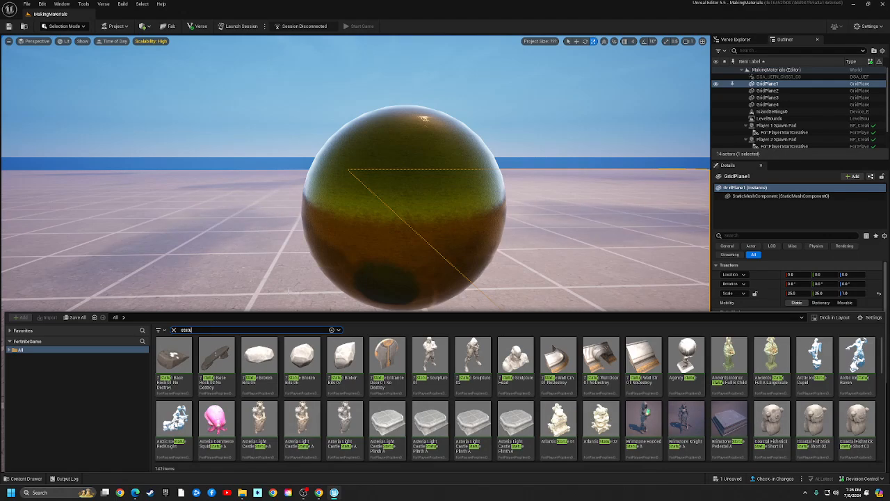
{"action": "mouse_move", "coordinate": [447, 362]}
{"action": "left_mouse_down"}
{"action": "mouse_move", "coordinate": [258, 258]}
{"action": "mouse_move", "coordinate": [212, 348]}
{"action": "mouse_move", "coordinate": [222, 390]}
{"action": "left_mouse_up"}
{"action": "key", "text": "f"}
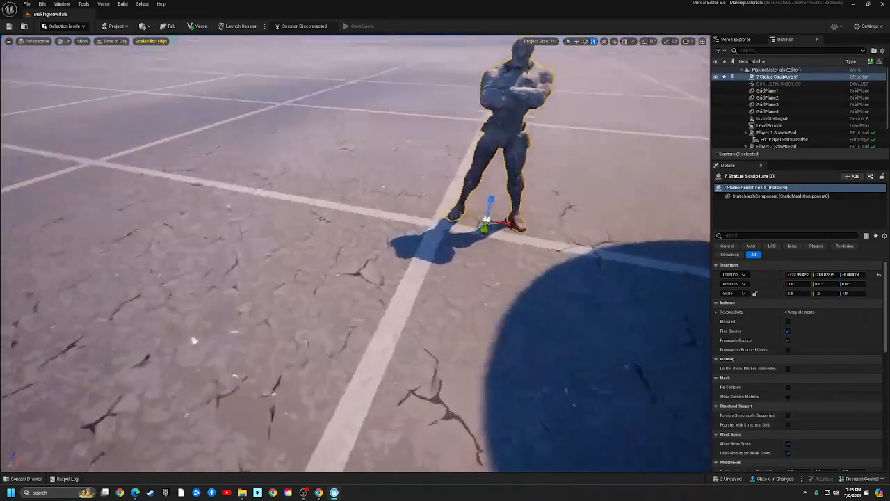
Move the statue along the X axis, farther away from the sphere
{"action": "scroll", "coordinate": [319, 361], "scroll_direction": "down", "scroll_amount": 2}
{"action": "key", "text": "ctrl+space"}
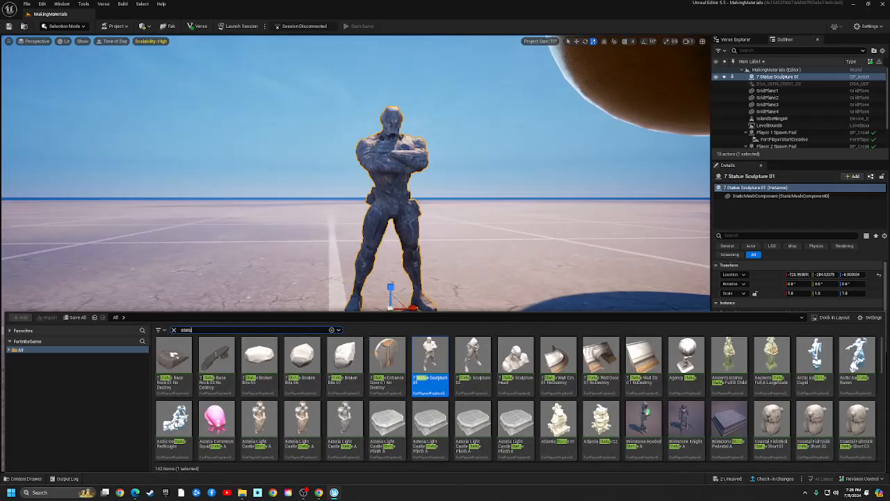
{"action": "key", "text": "ctrl+space"}
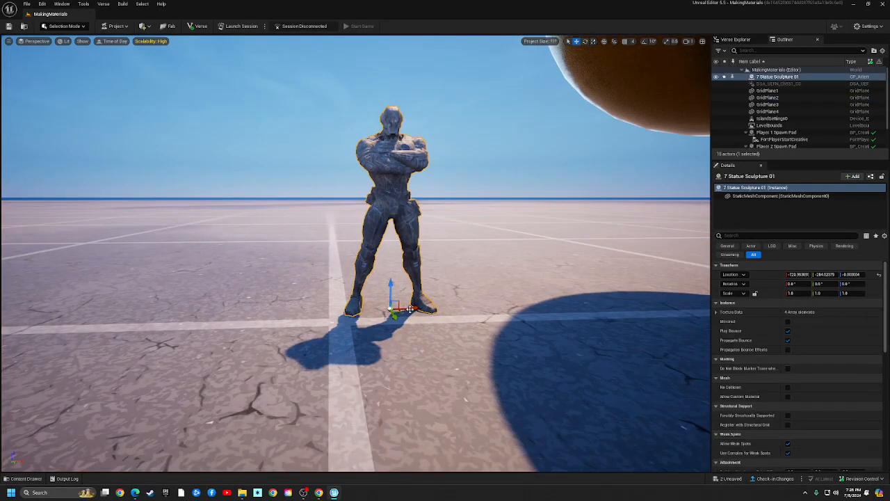
{"action": "left_click_drag", "start_coordinate": [411, 309], "coordinate": [332, 307], "text": "shift"}
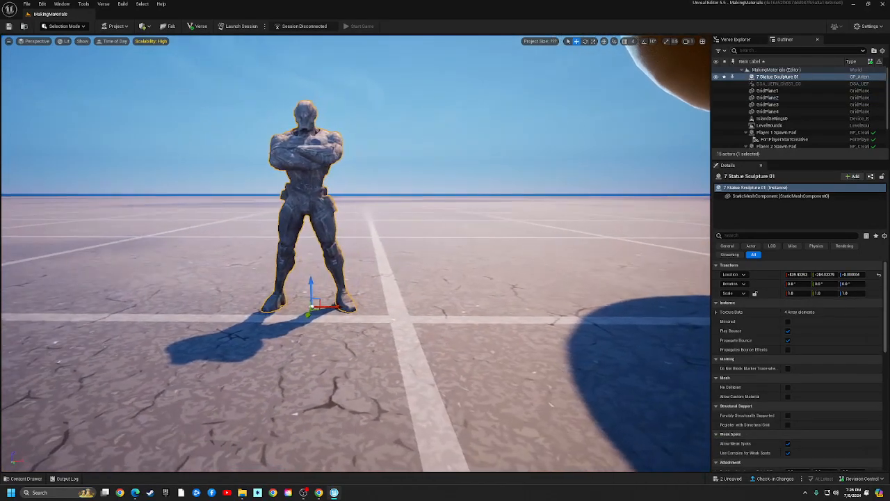
Apply the MI_Bronze material instance from the MakingMaterials content to the statue
{"action": "key", "text": "ctrl+space"}
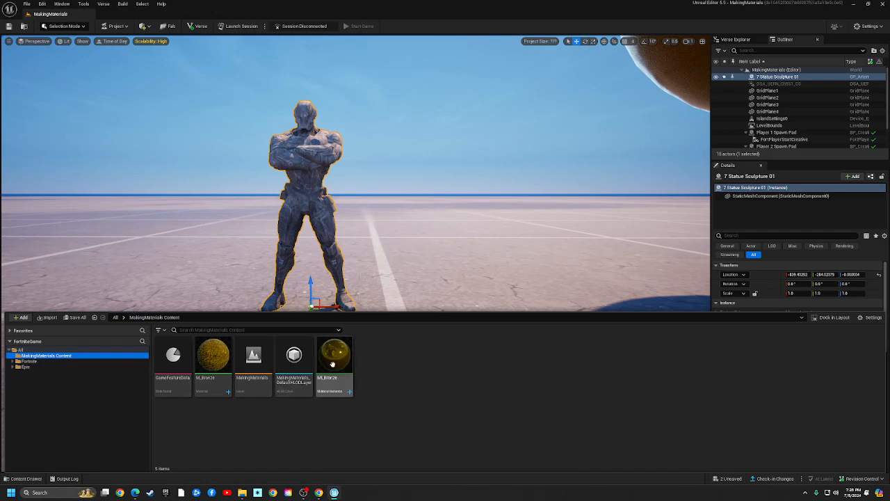
{"action": "left_click", "coordinate": [498, 263]}
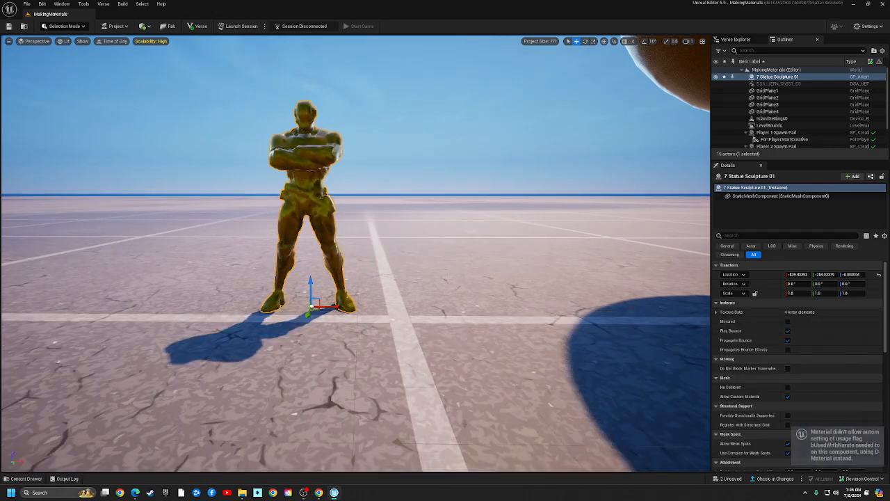
{"action": "left_click", "coordinate": [487, 268]}
Inspect the bronze material on the statue up close from several angles, checking its color variation and surface grain
{"action": "right_click_drag", "start_coordinate": [487, 268], "coordinate": [223, 327]}
{"action": "key", "text": "w"}
{"action": "key", "text": "s"}
{"action": "key", "text": "s"}
{"action": "key", "text": "e"}
{"action": "key", "text": "w"}
{"action": "key", "text": "s"}
{"action": "key", "text": "s"}
{"action": "key", "text": "w"}
{"action": "key", "text": "w"}
{"action": "scroll", "coordinate": [459, 248], "scroll_direction": "down", "scroll_amount": 1}
{"action": "key", "text": "d"}
{"action": "key", "text": "s"}
{"action": "key", "text": "d"}
{"action": "key", "text": "d"}
{"action": "key", "text": "d"}
{"action": "key", "text": "w"}
{"action": "key", "text": "w"}
{"action": "key", "text": "e"}
{"action": "key", "text": "w"}
{"action": "key", "text": "d"}
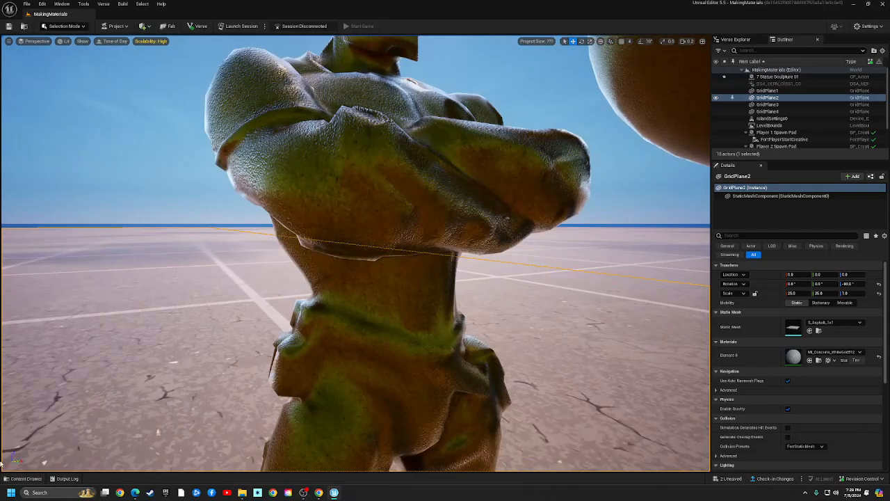
Open the M_Bronze parent material and review its texture samples, rotation, tiling and offset node groups
{"action": "left_click", "coordinate": [26, 478]}
{"action": "double_click", "coordinate": [219, 360]}
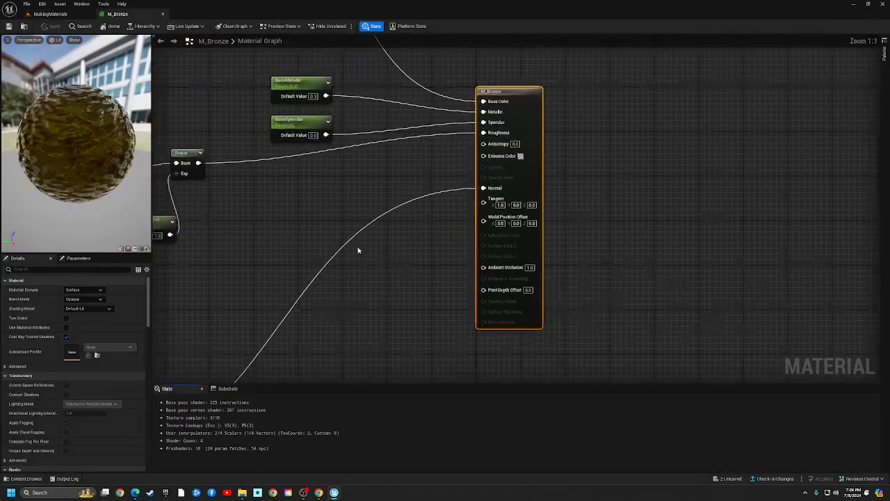
{"action": "scroll", "coordinate": [348, 213], "scroll_direction": "down", "scroll_amount": 5}
{"action": "scroll", "coordinate": [394, 205], "scroll_direction": "up", "scroll_amount": 4}
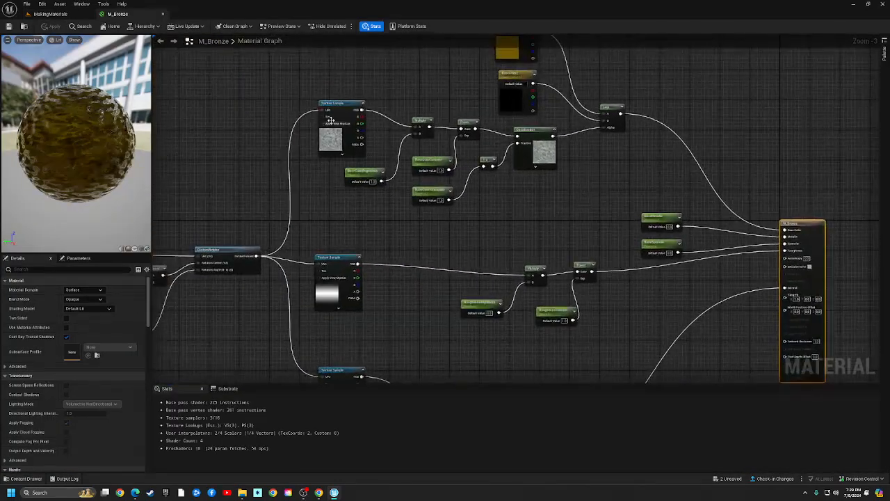
{"action": "right_click_drag", "start_coordinate": [356, 343], "coordinate": [578, 322]}
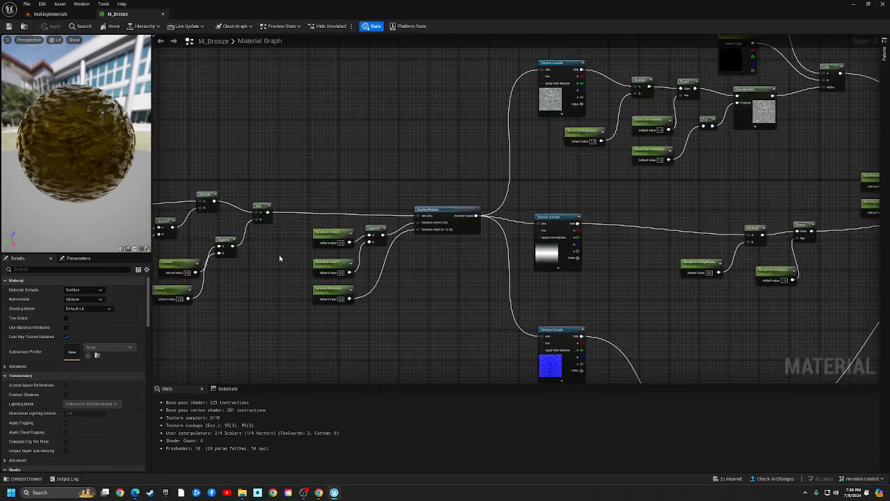
{"action": "right_click_drag", "start_coordinate": [279, 258], "coordinate": [414, 261]}
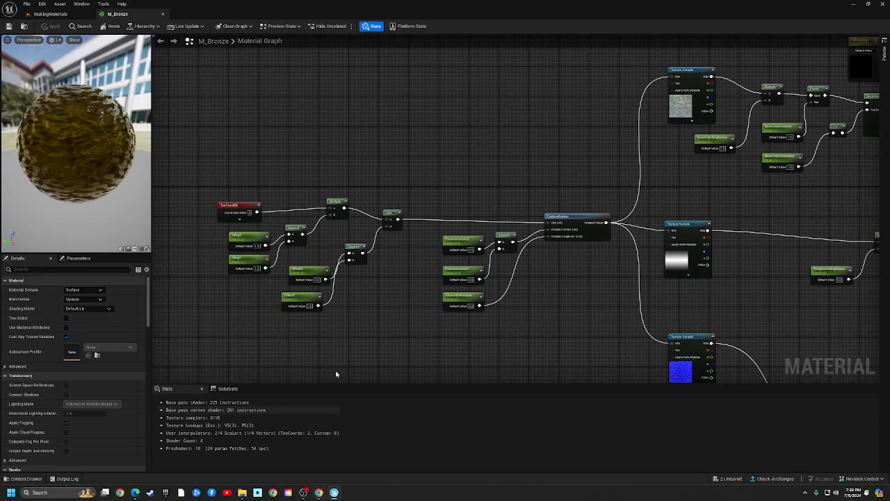
Return to the MakingMaterials level and view the whole bronze statue from a distance
{"action": "left_click", "coordinate": [66, 15]}
{"action": "right_click_drag", "start_coordinate": [267, 138], "coordinate": [208, 153]}
{"action": "scroll", "coordinate": [267, 138], "scroll_direction": "down", "scroll_amount": 8}
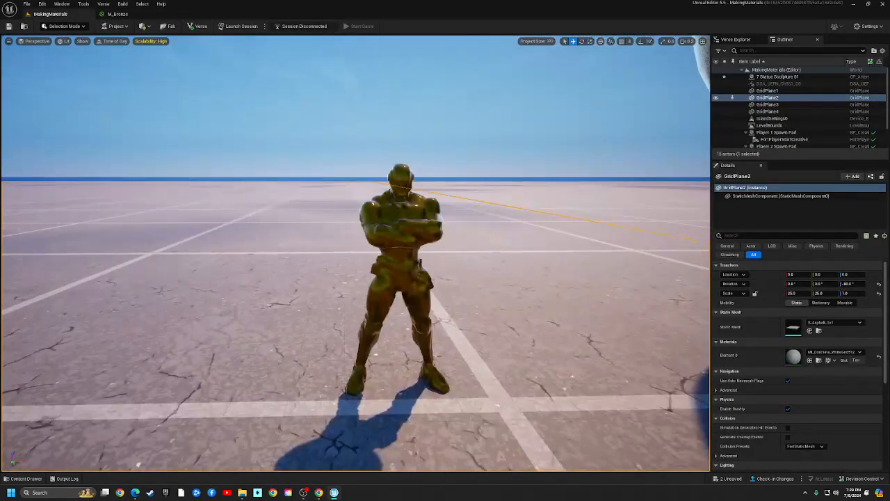